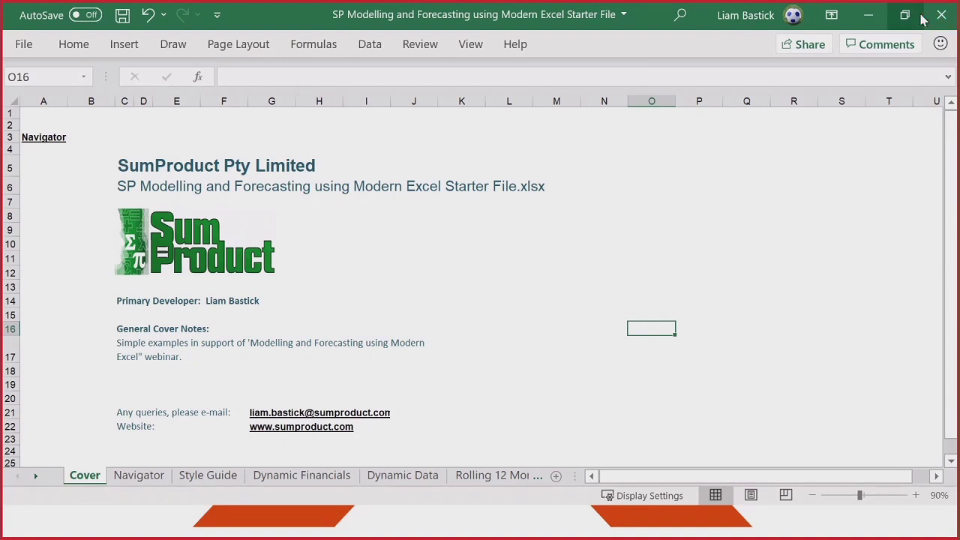
Resize and reposition the workbook window to fill the visible screen, and widen column I on the Cover sheet.
left_click(904, 16)
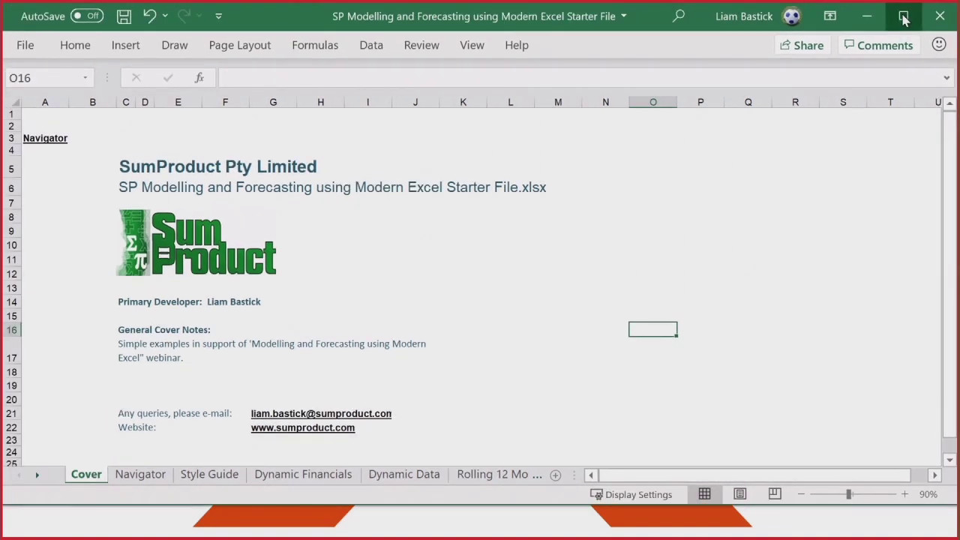
left_click(905, 16)
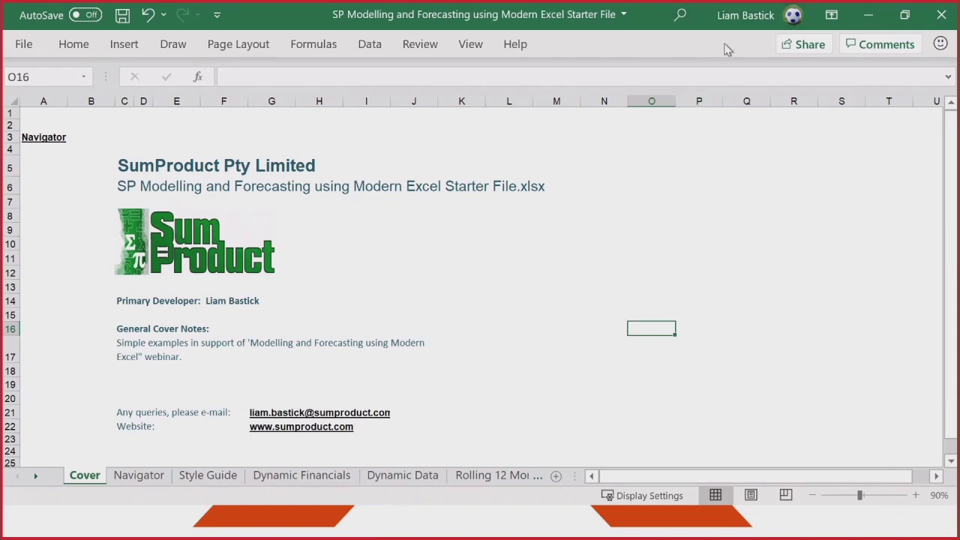
left_click_drag(630, 27, 635, 59)
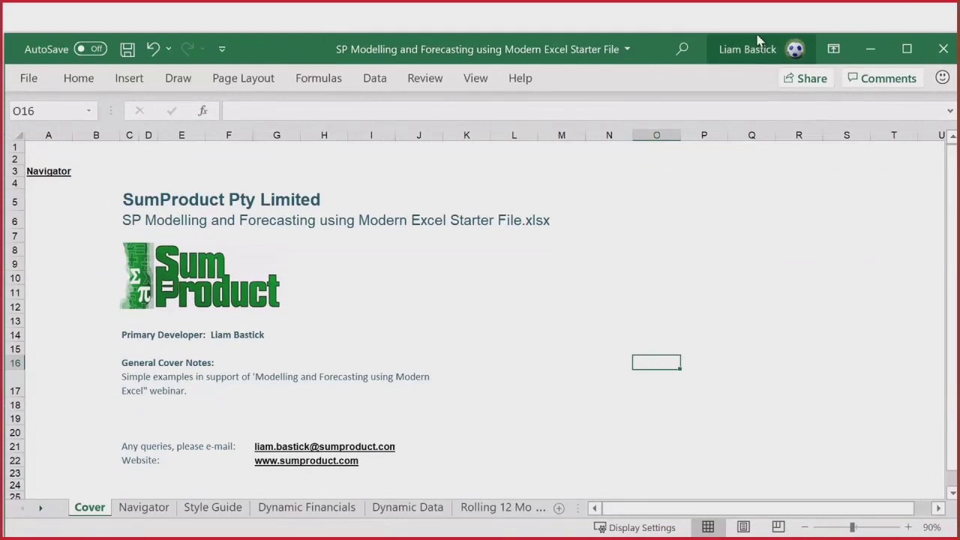
left_click_drag(664, 30, 675, 1)
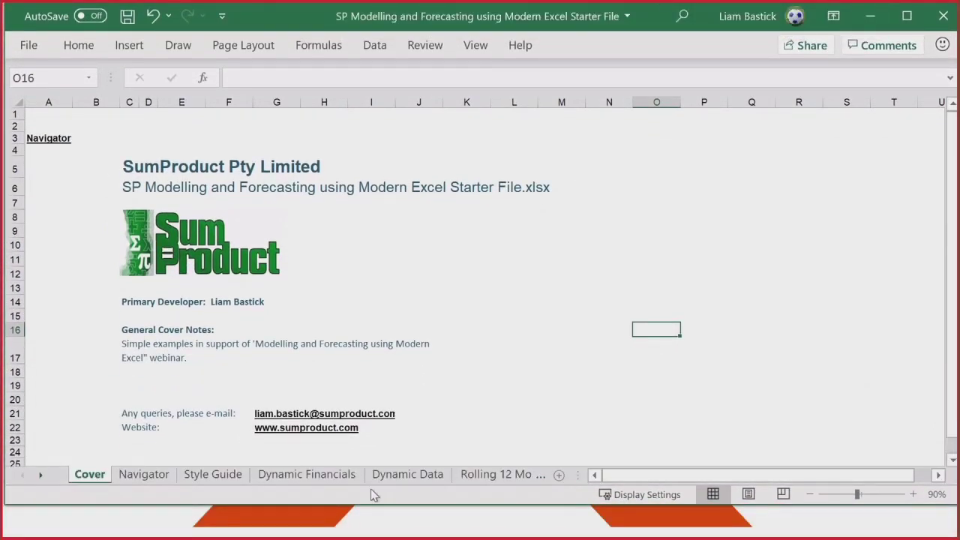
double_click(632, 4)
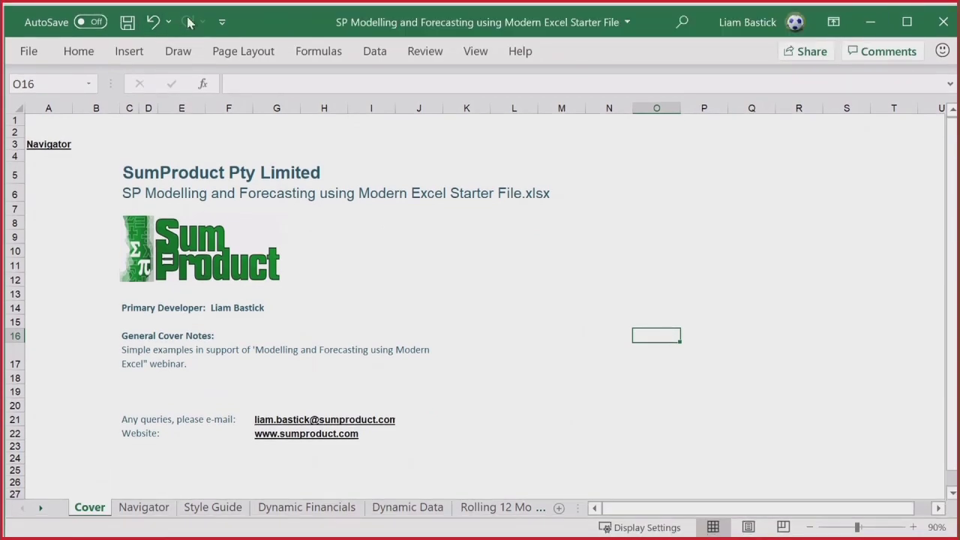
left_click_drag(246, 26, 242, 40)
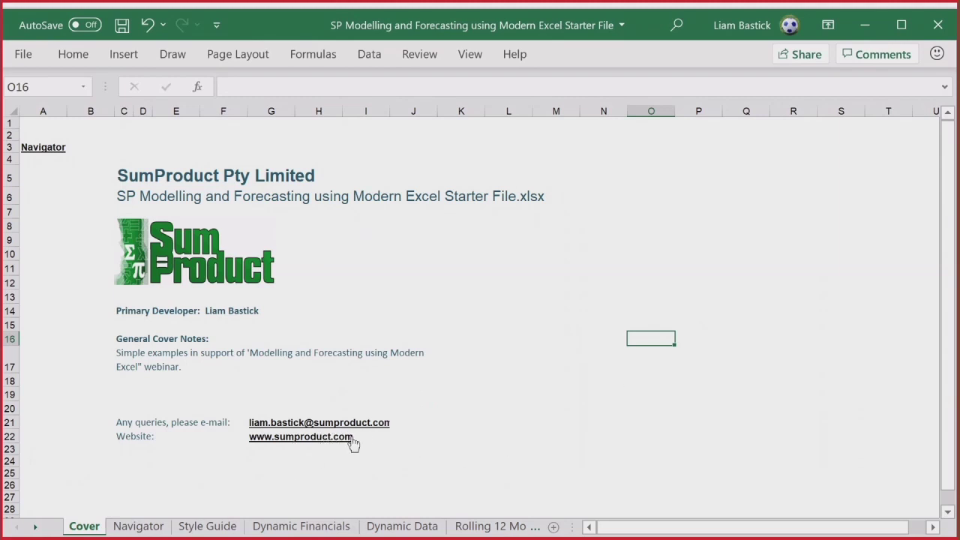
left_click_drag(389, 111, 401, 111)
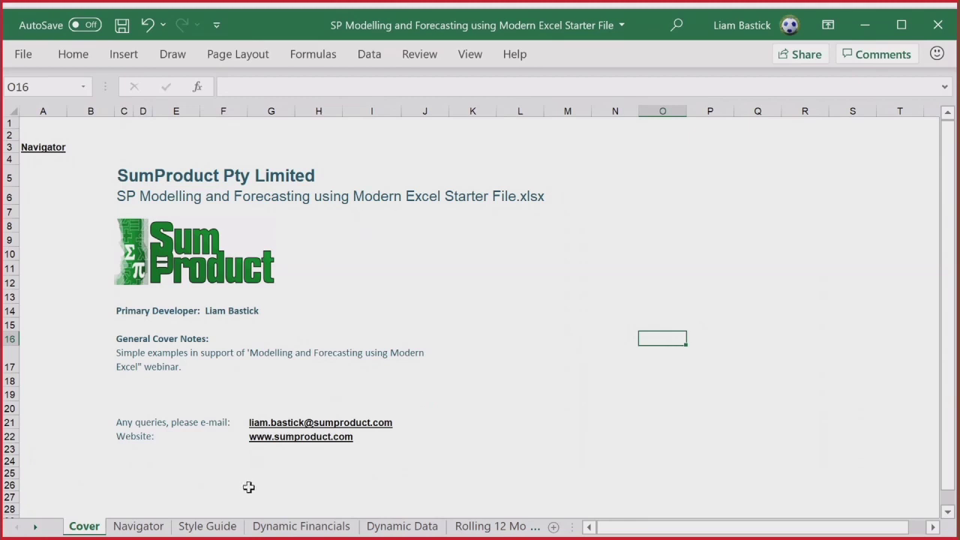
On the Dynamic Financials sheet, enter today's date, 14/11/2019, as the Start Date in J10.
left_click(277, 530)
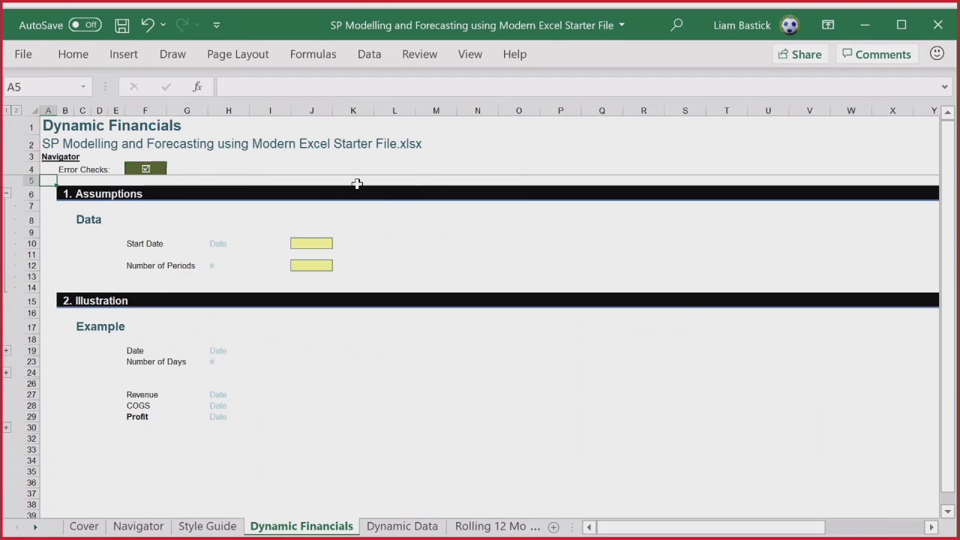
left_click(302, 244)
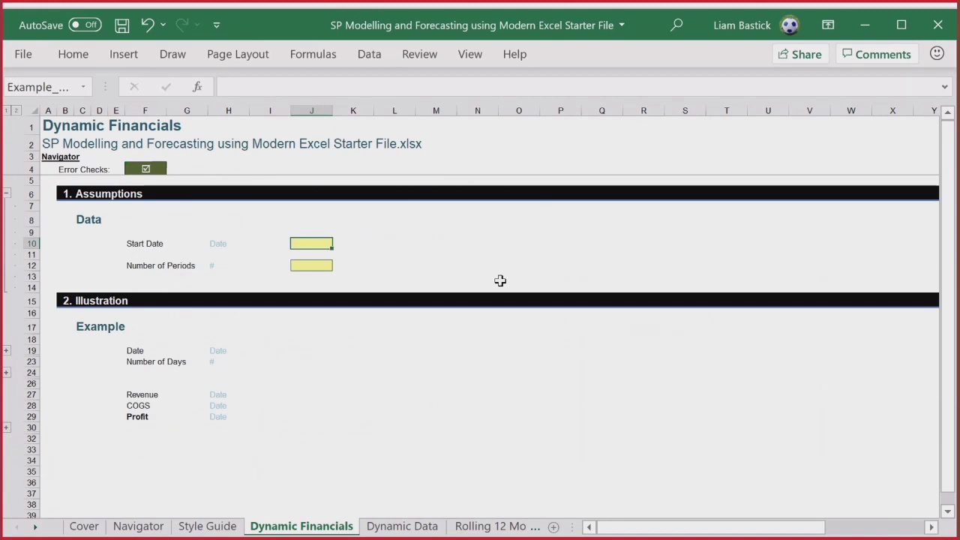
key("ctrl+semicolon")
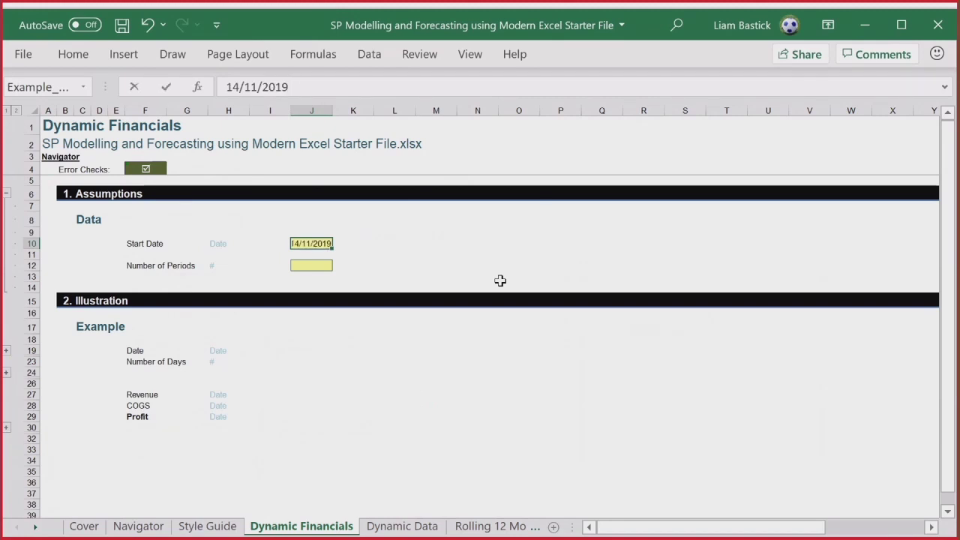
key("Return")
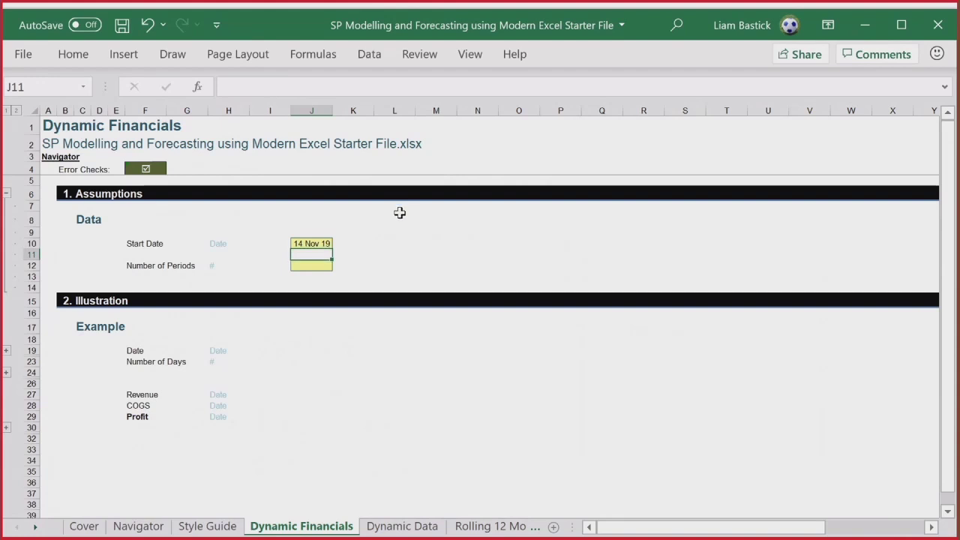
left_click(312, 267)
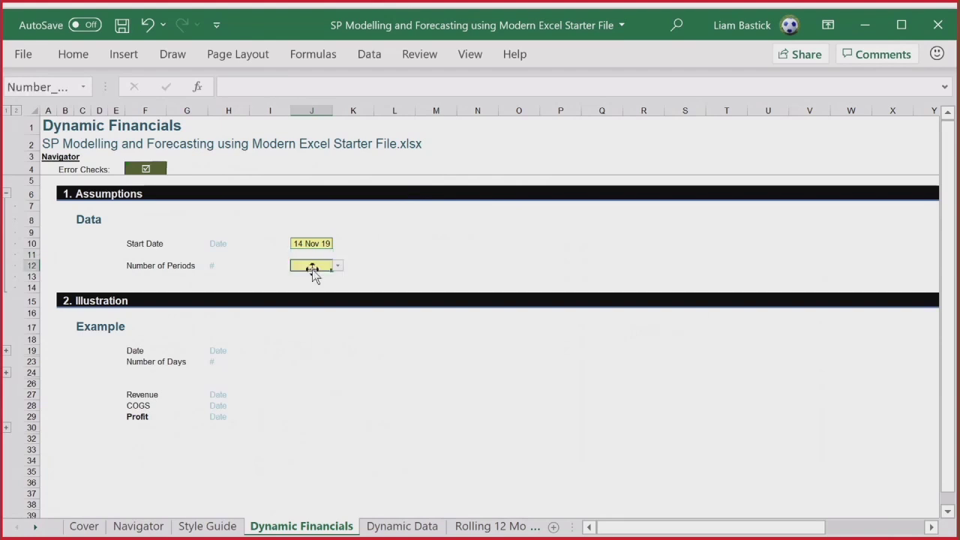
left_click(405, 484)
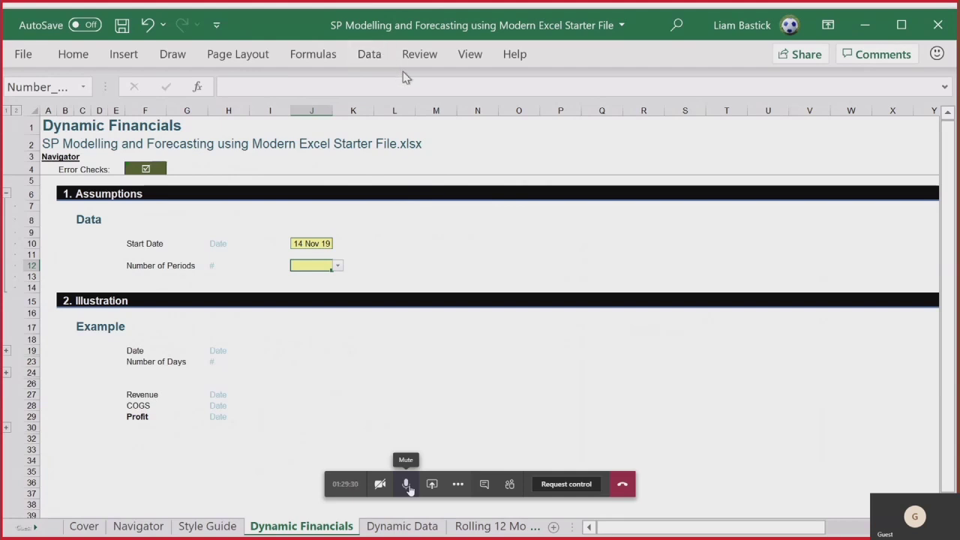
left_click(407, 485)
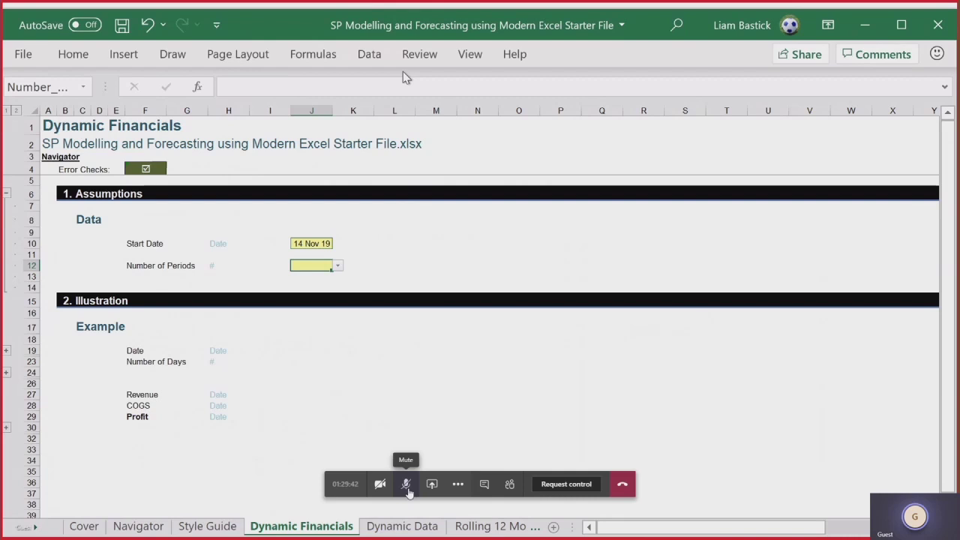
left_click(406, 484)
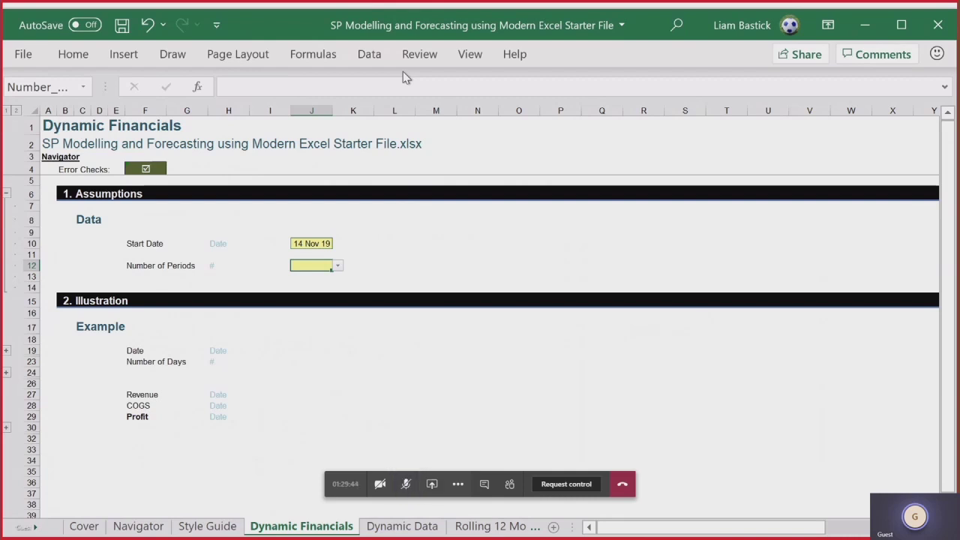
left_click(321, 240)
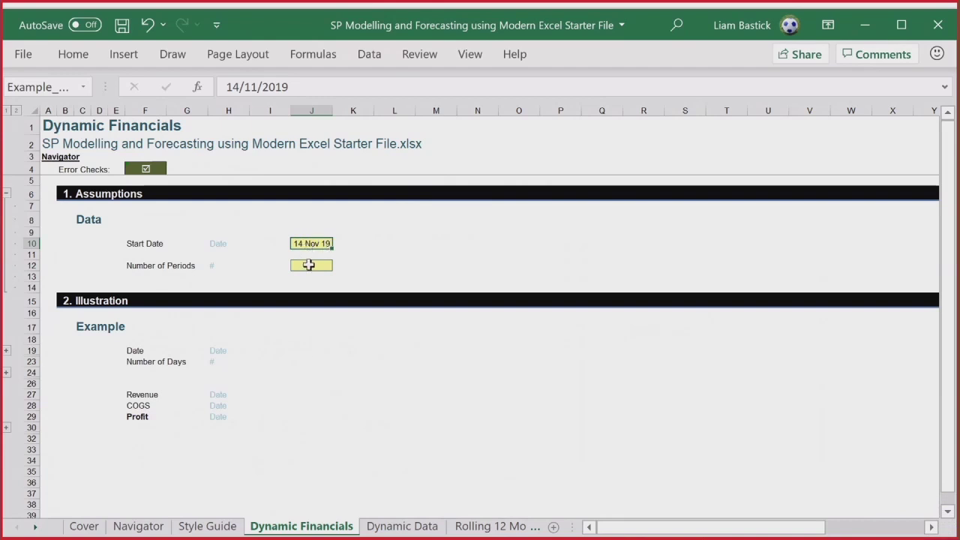
Inspect the data validation list settings of the Number of Periods cell J12.
left_click(309, 264)
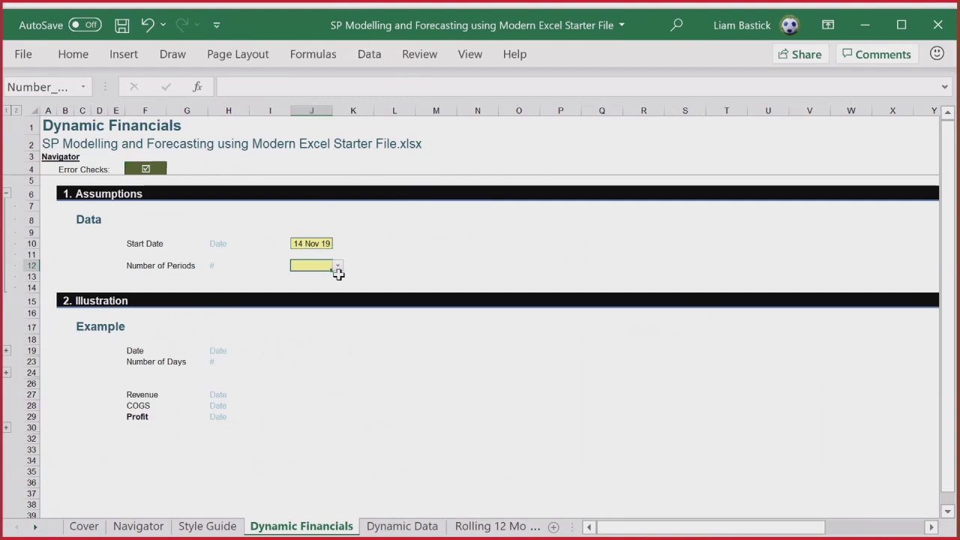
left_click(370, 54)
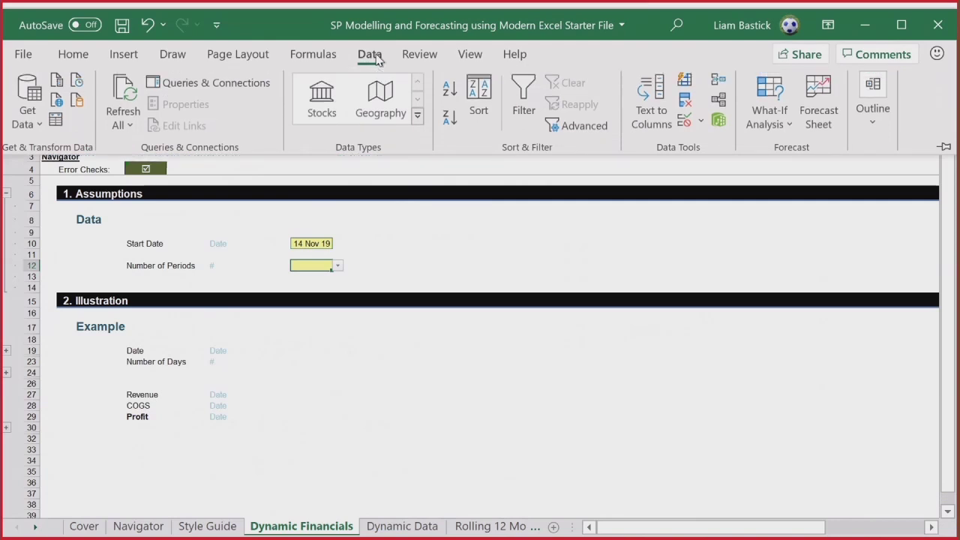
left_click(700, 122)
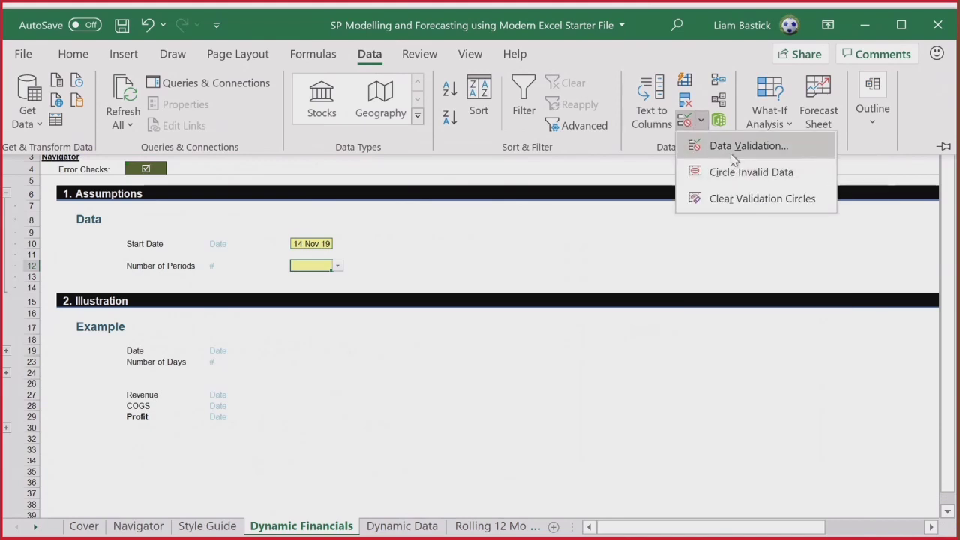
left_click(731, 154)
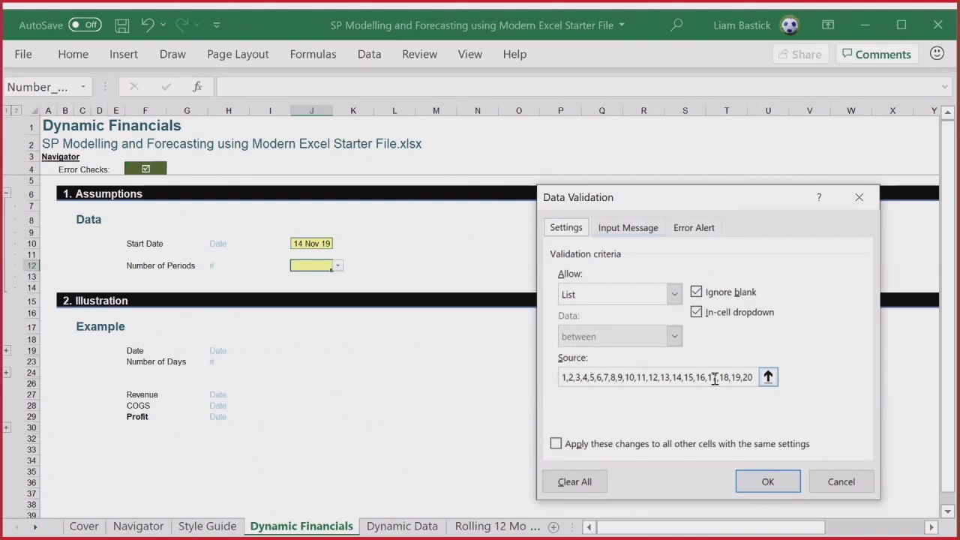
left_click(761, 486)
Choose 6 as the Number of Periods in J12 from the cell's validation list.
mouse_move(337, 269)
left_mouse_down()
mouse_move(321, 263)
mouse_move(331, 267)
left_mouse_up()
left_click(338, 266)
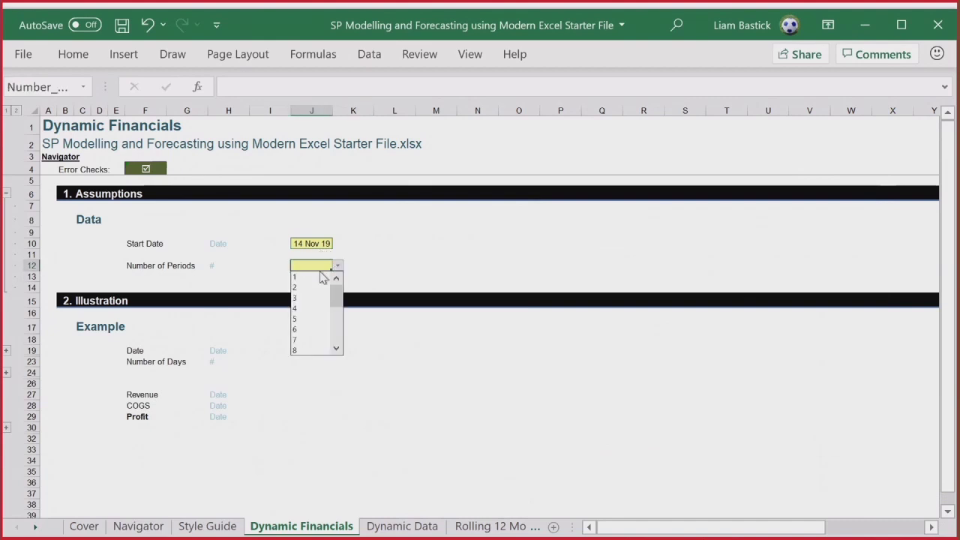
left_click(386, 267)
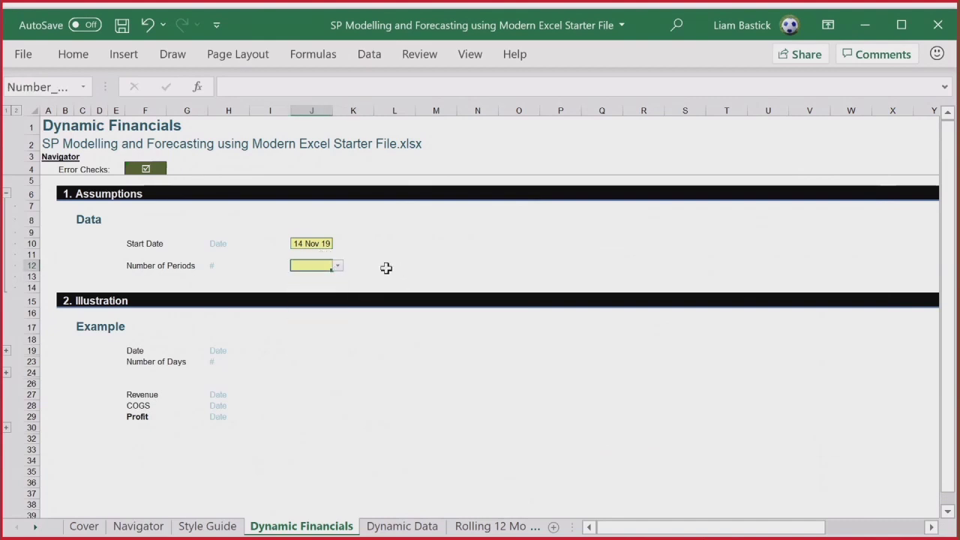
left_click(338, 266)
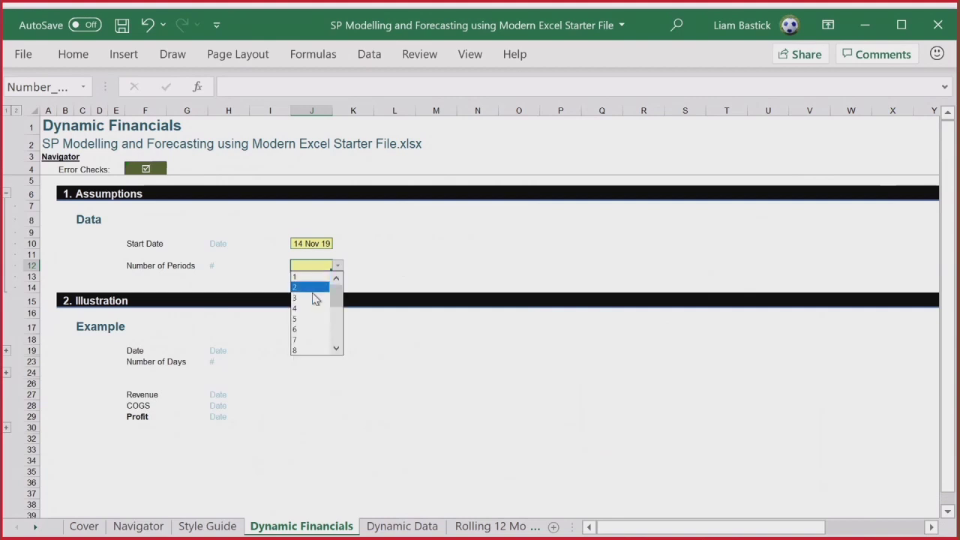
left_click(302, 329)
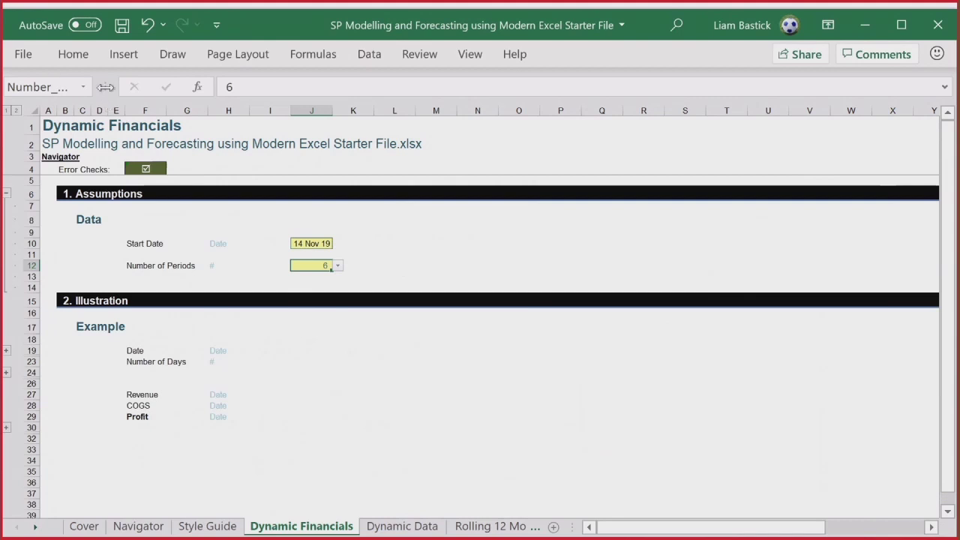
Widen the Name Box to read the full names of the assumption cells, and expand the grouped rows beneath the Date row.
left_click_drag(104, 86, 166, 86)
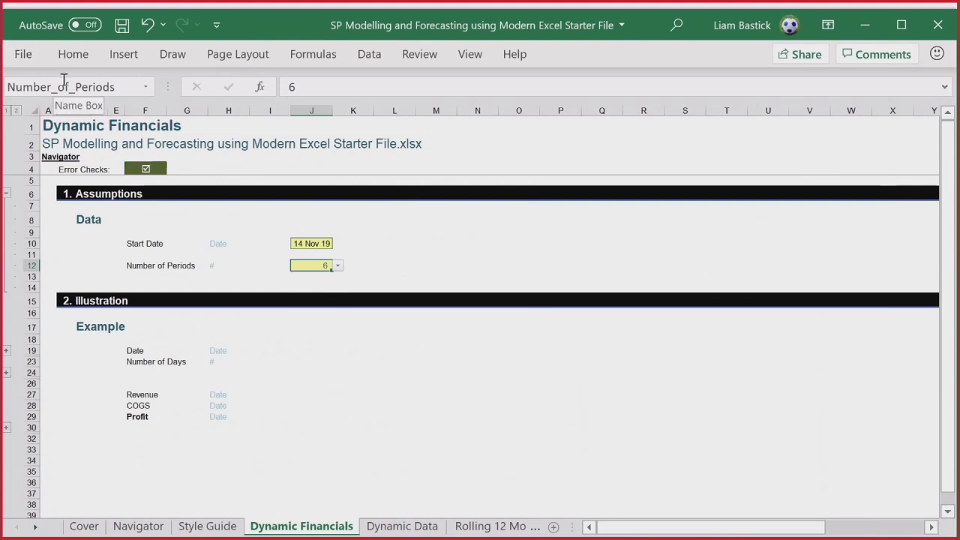
left_click(328, 246)
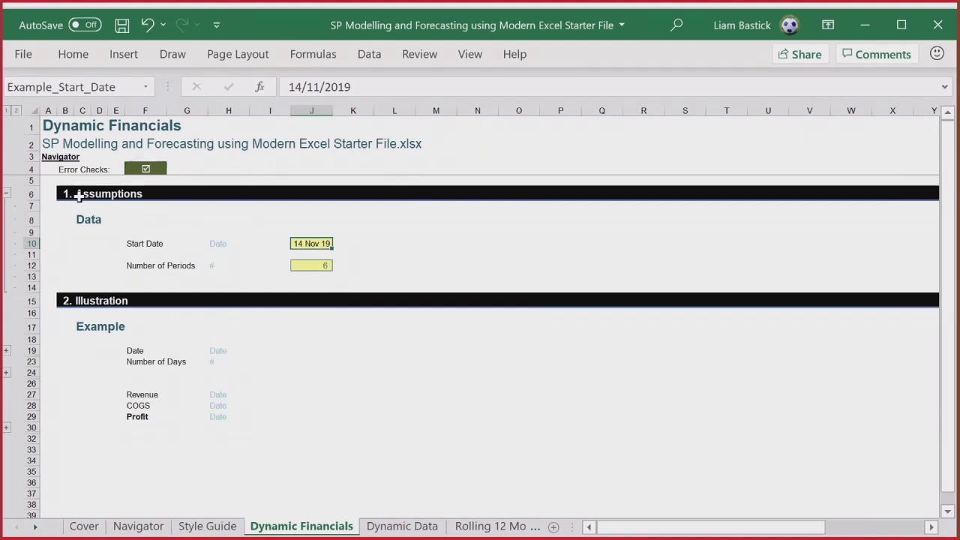
left_click(6, 350)
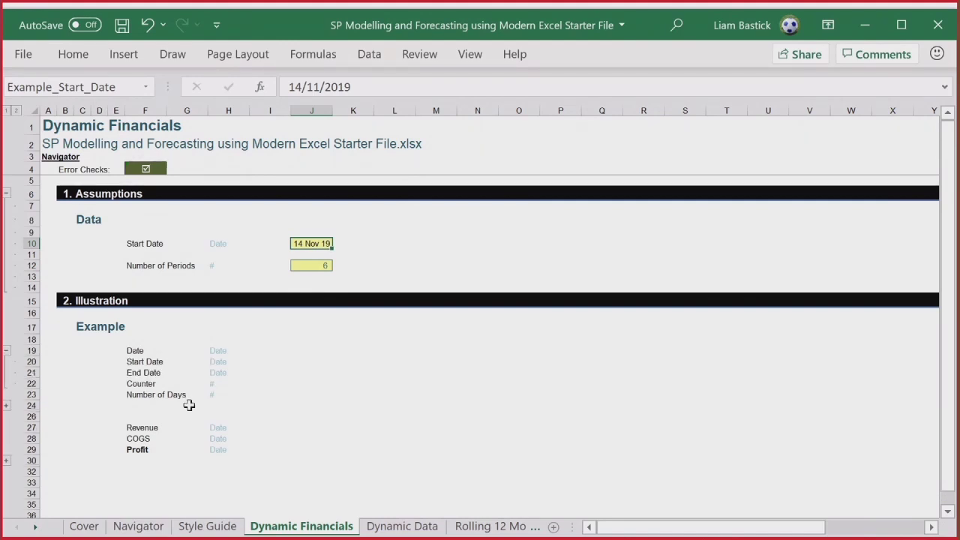
Try the counter formula =I22+1 in J22, filled across to Q22, and clear the filled range.
left_click(311, 383)
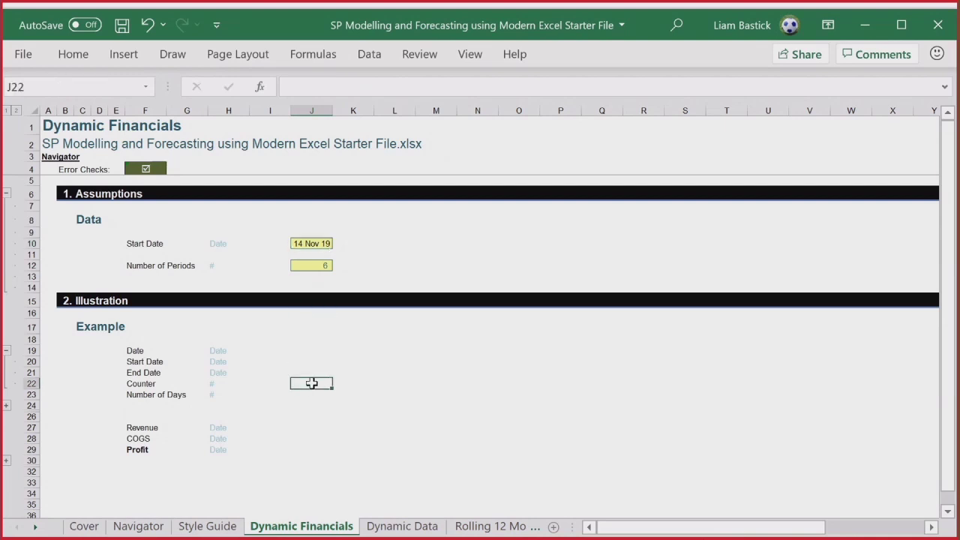
type("=")
left_click(282, 382)
type("+1")
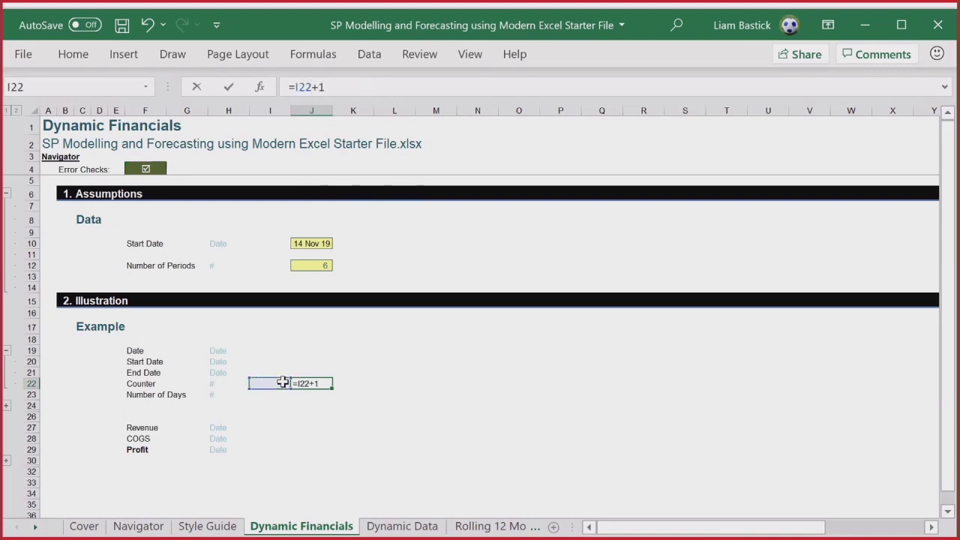
key("Return")
left_click(308, 382)
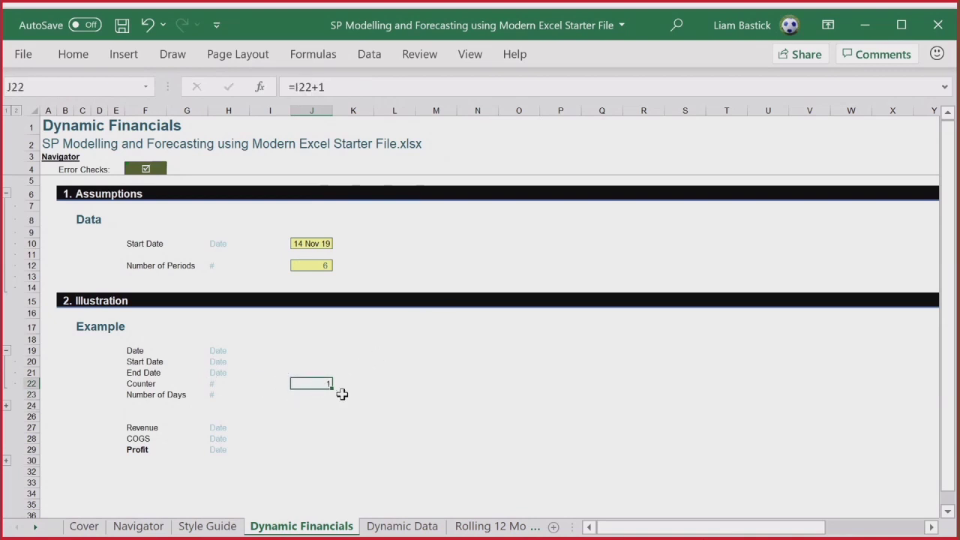
left_click_drag(332, 387, 621, 427)
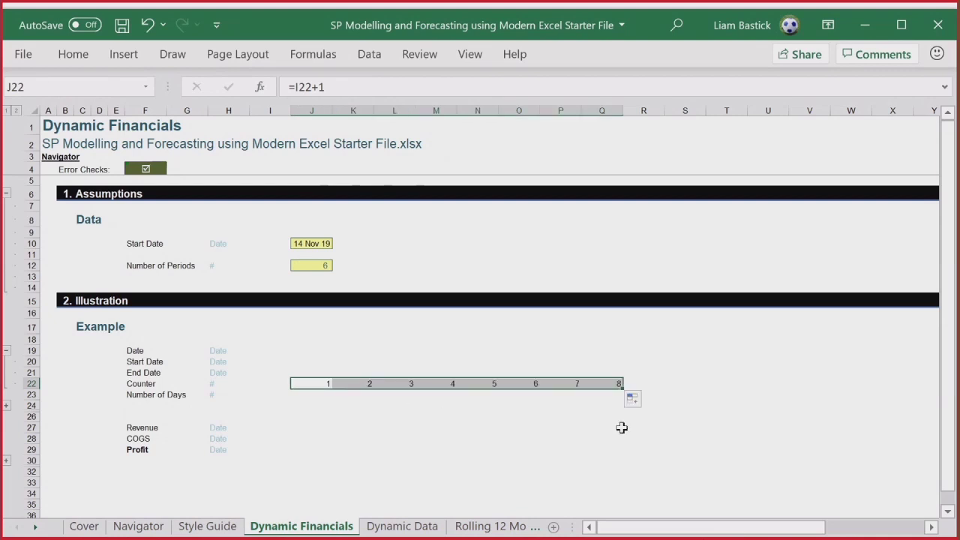
key("Delete")
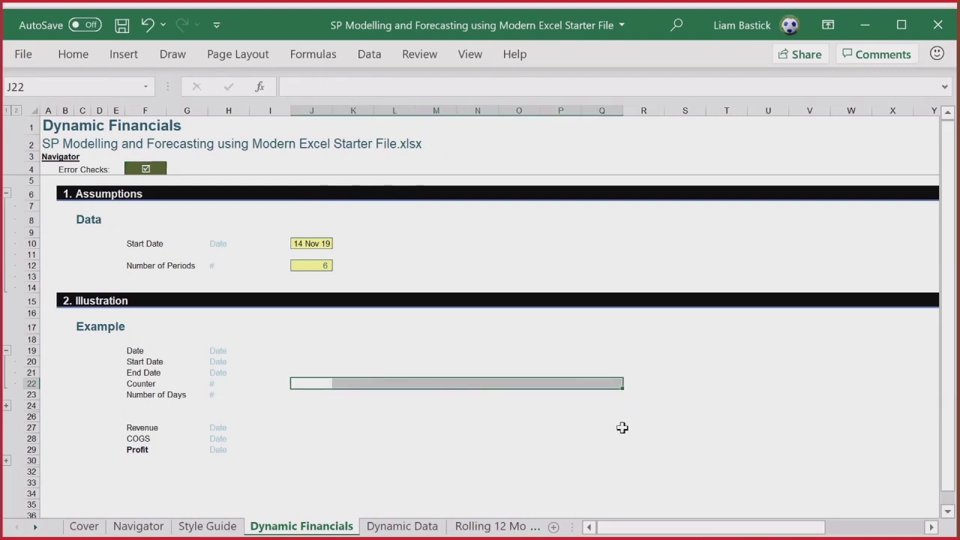
Enter the formula =SEQUENCE(6) in Counter cell J22 and dismiss the spill notice.
left_click(320, 383)
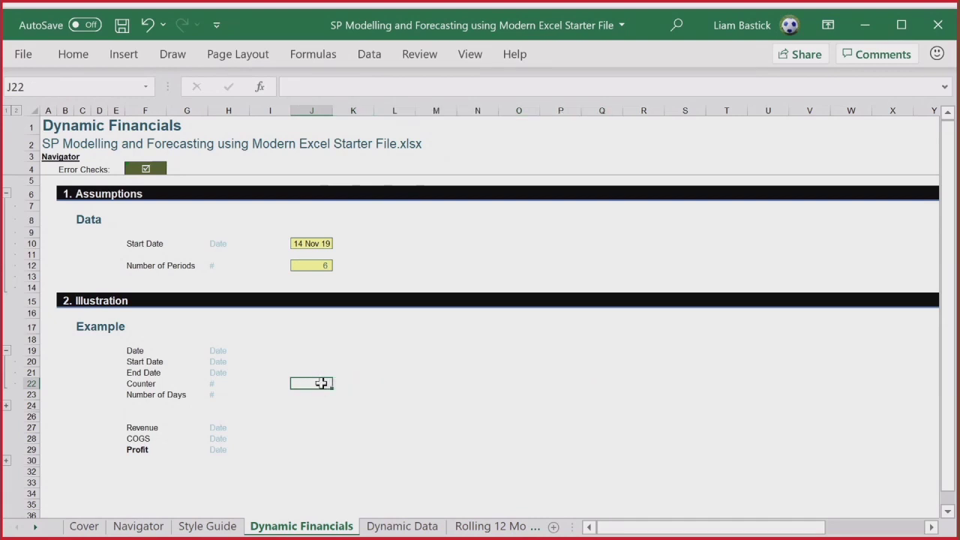
type("=seq")
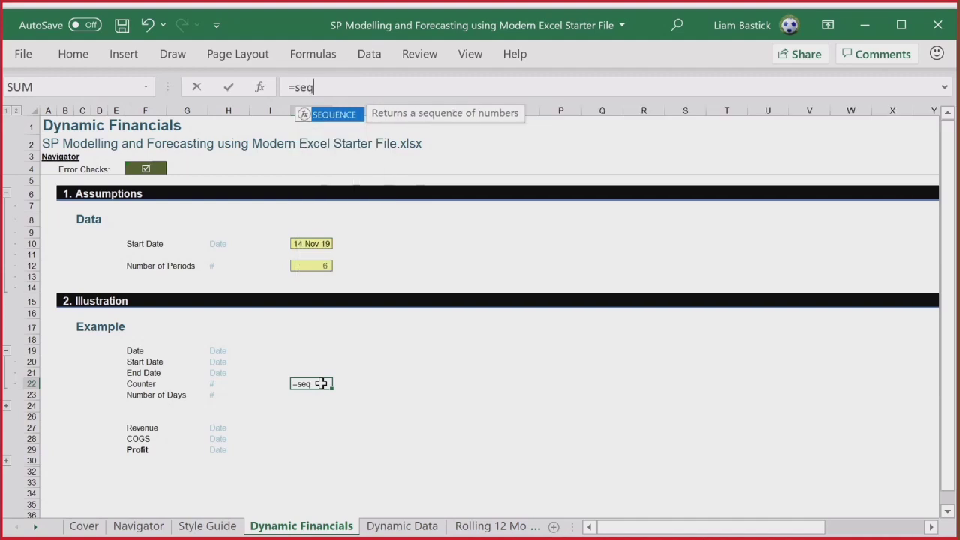
key("Tab")
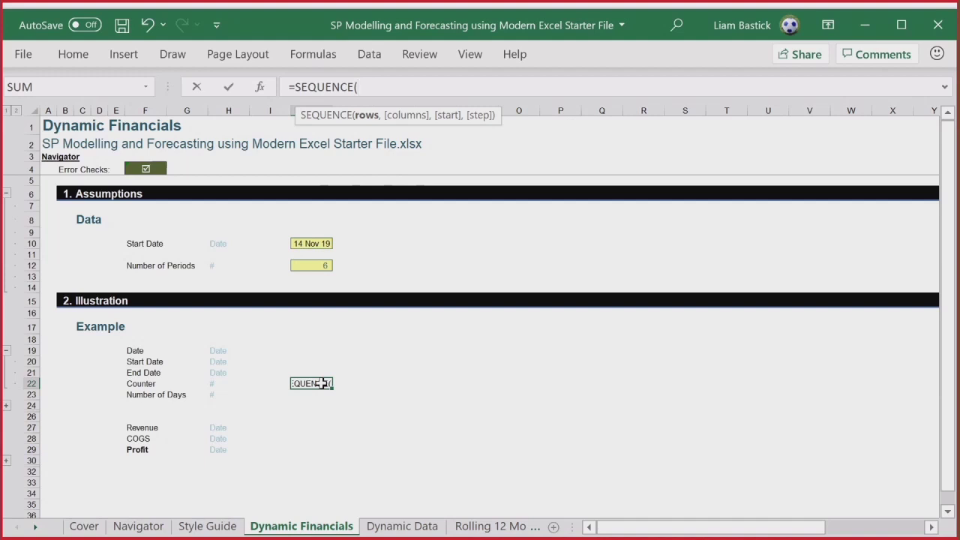
type("6)")
key("Return")
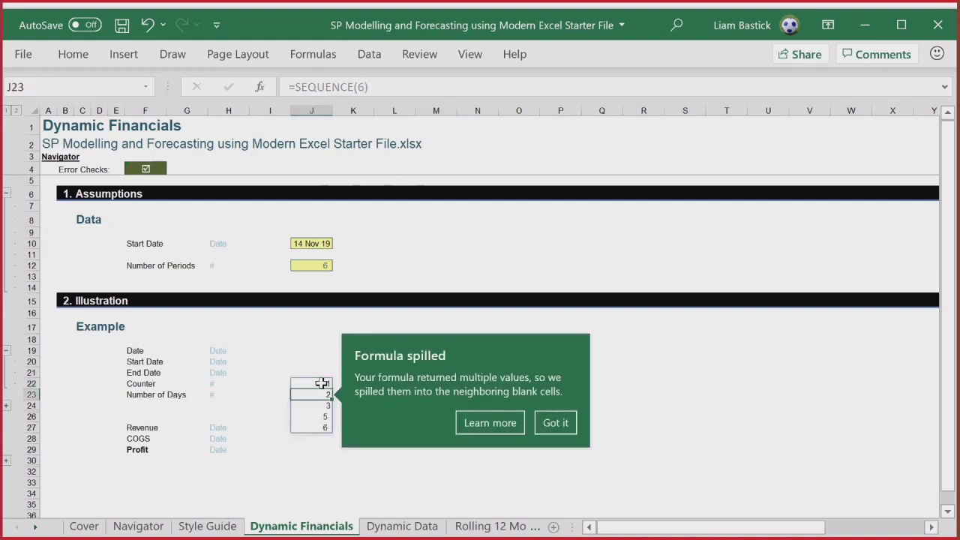
left_click(556, 422)
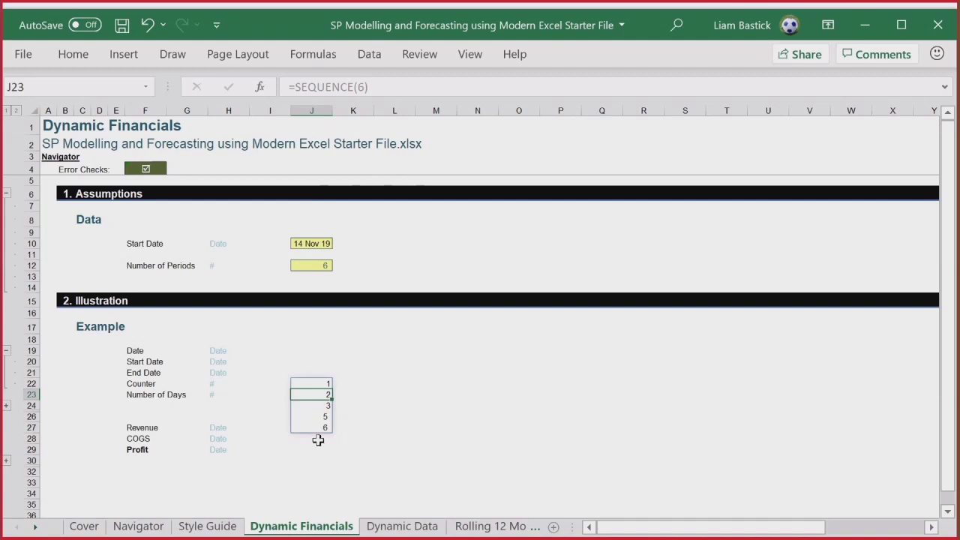
Add a rows argument of 1 to the Counter formula in J22, making it =SEQUENCE(1,6), so it spills across columns.
left_click(329, 386)
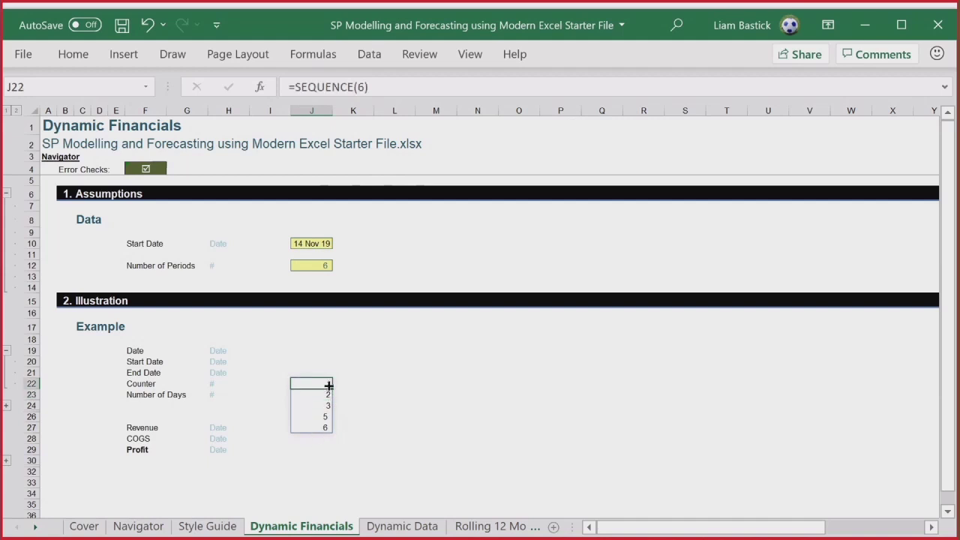
left_click(366, 87)
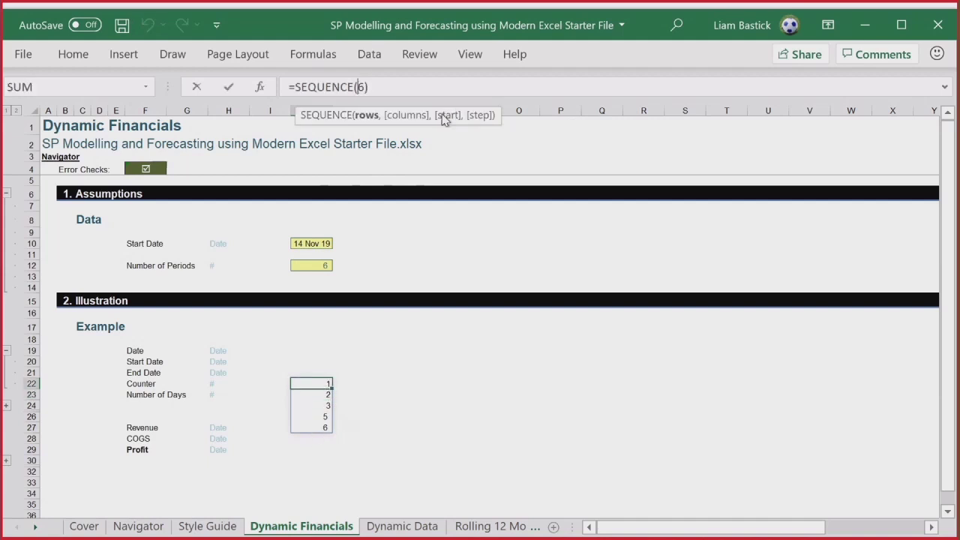
type("1,")
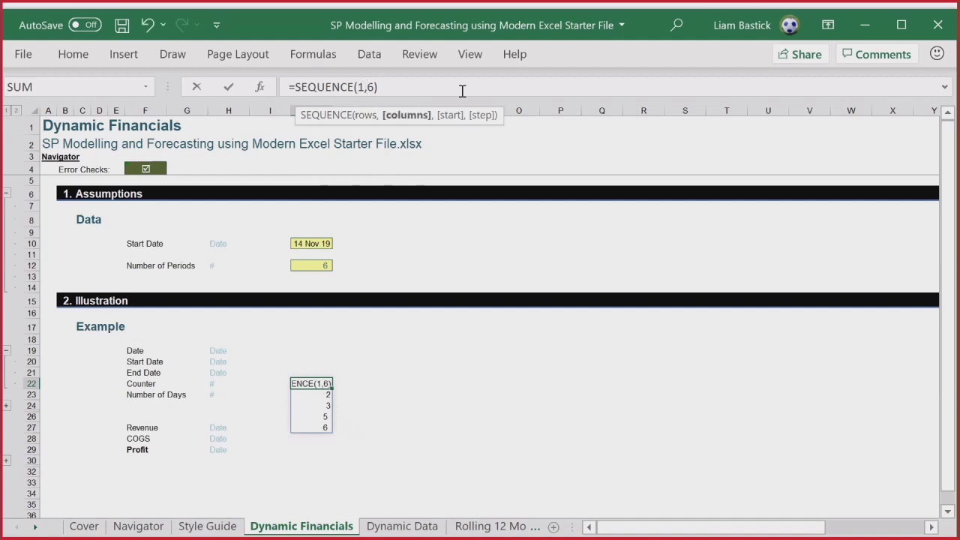
key("Return")
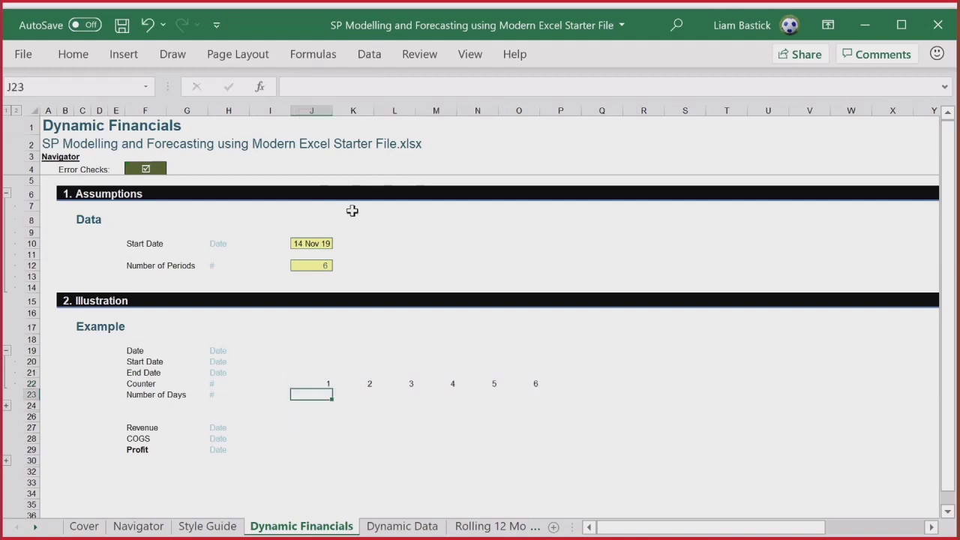
Replace the hard-coded column count in J22 with the Number of Periods cell, giving =SEQUENCE(1,Number_of_Periods).
left_click(321, 384)
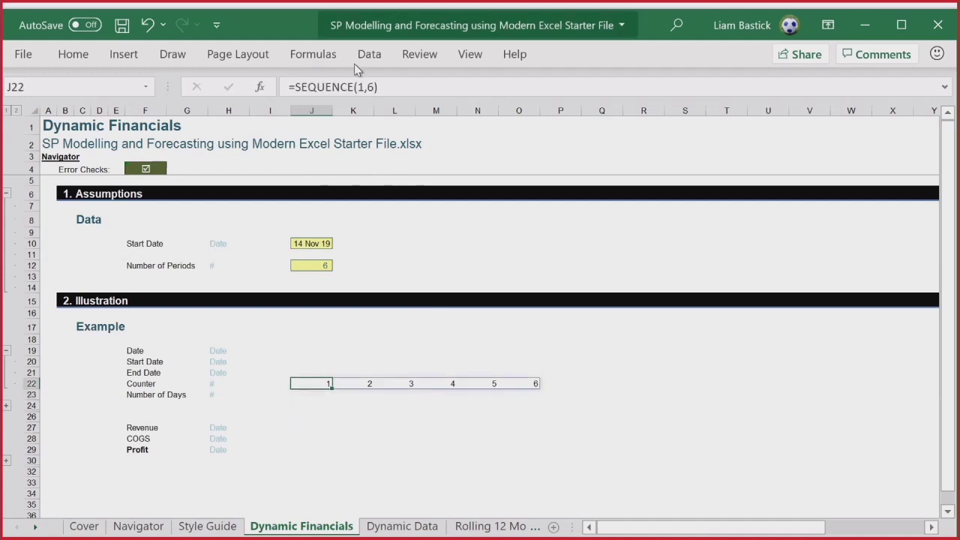
left_click(375, 87)
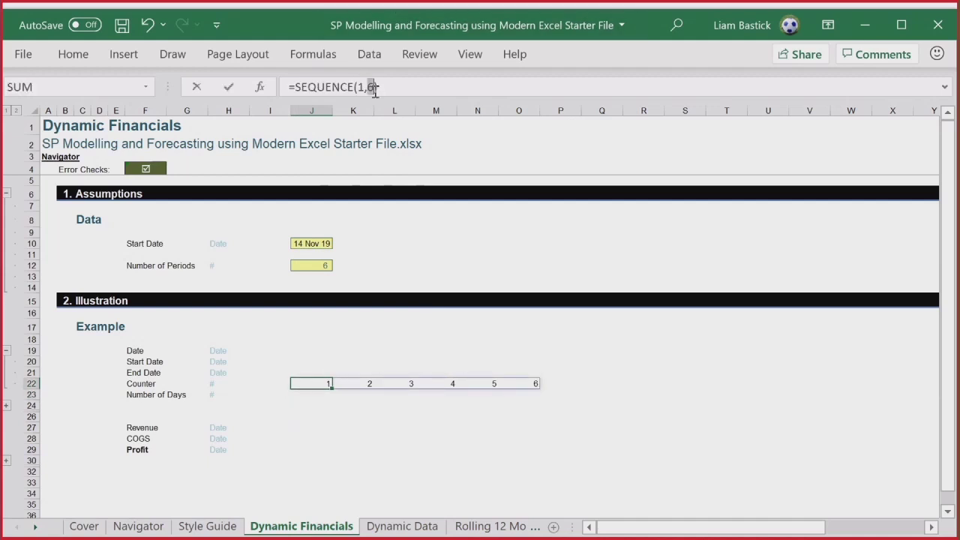
left_click(307, 266)
key("Return")
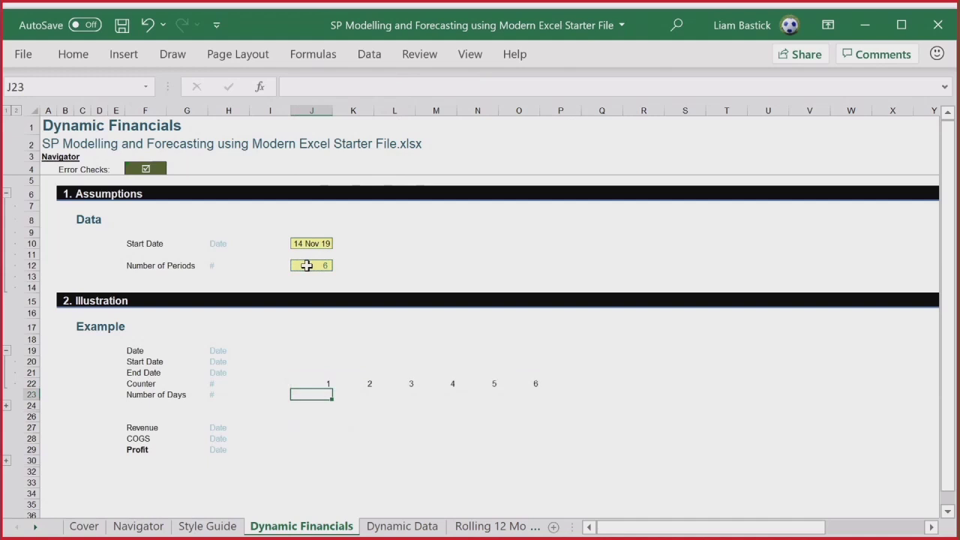
left_click(319, 385)
Test the counter with 2 and 19 periods, and set the Number of Periods in J12 to 4.
left_click(324, 265)
left_click(338, 266)
left_click(324, 298)
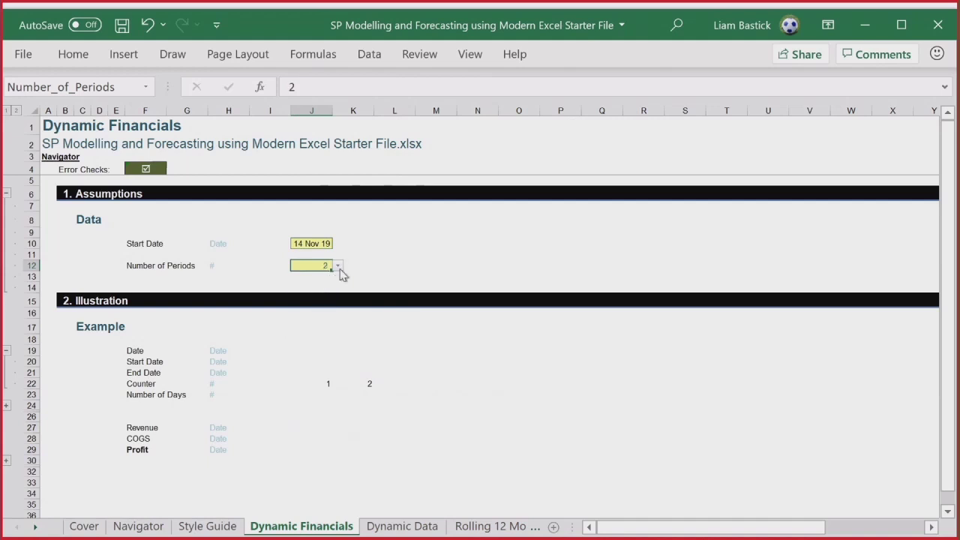
left_click(338, 265)
scroll(332, 317, "down", 3)
scroll(333, 345, "down", 1)
left_click(312, 349)
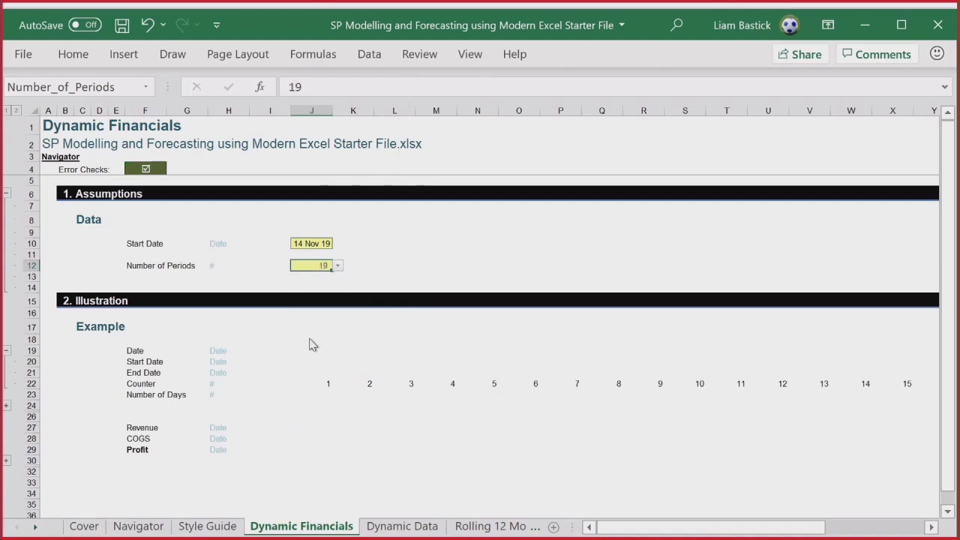
left_click(338, 267)
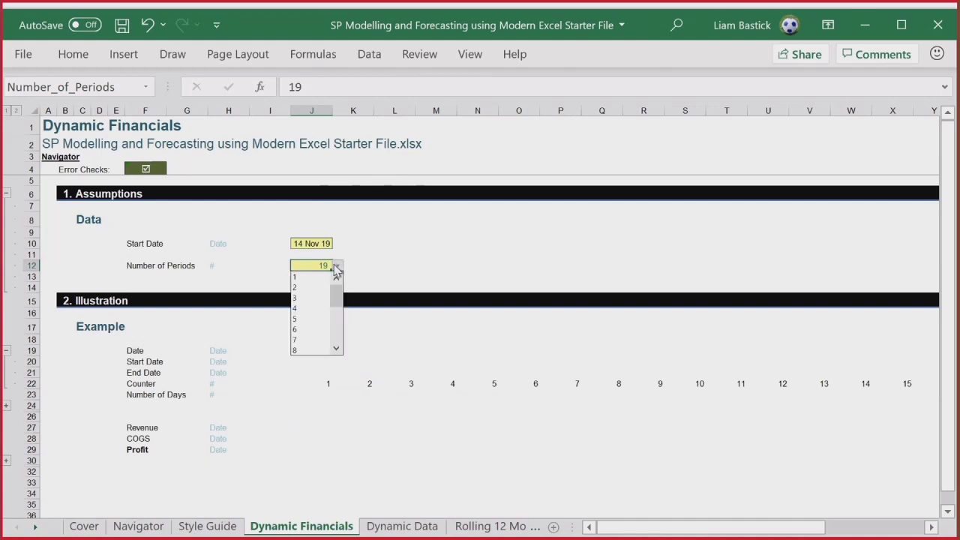
left_click(315, 307)
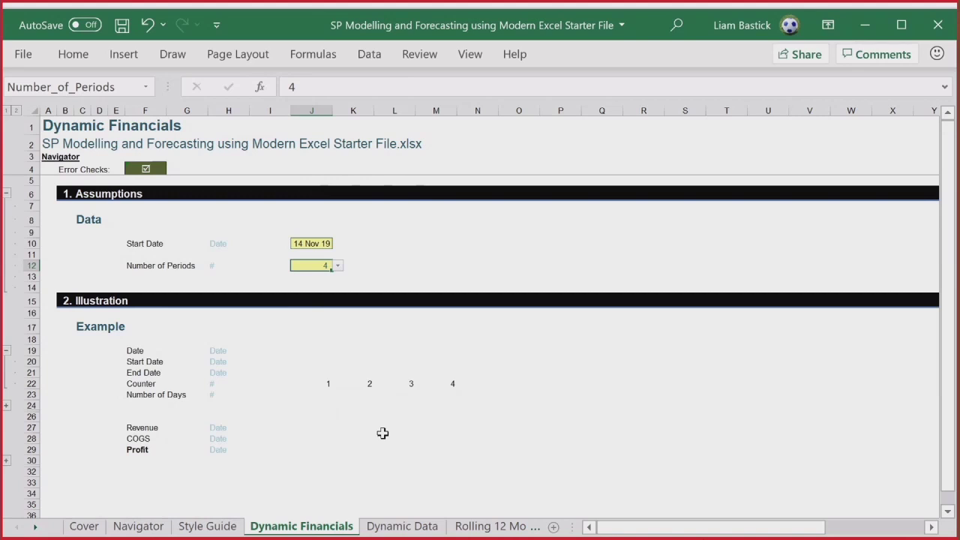
Enter the trial formula =EOMONTH(Example_Start_Date,0) in End Date cell J21, referencing the start date assumption.
left_click(327, 373)
type("=")
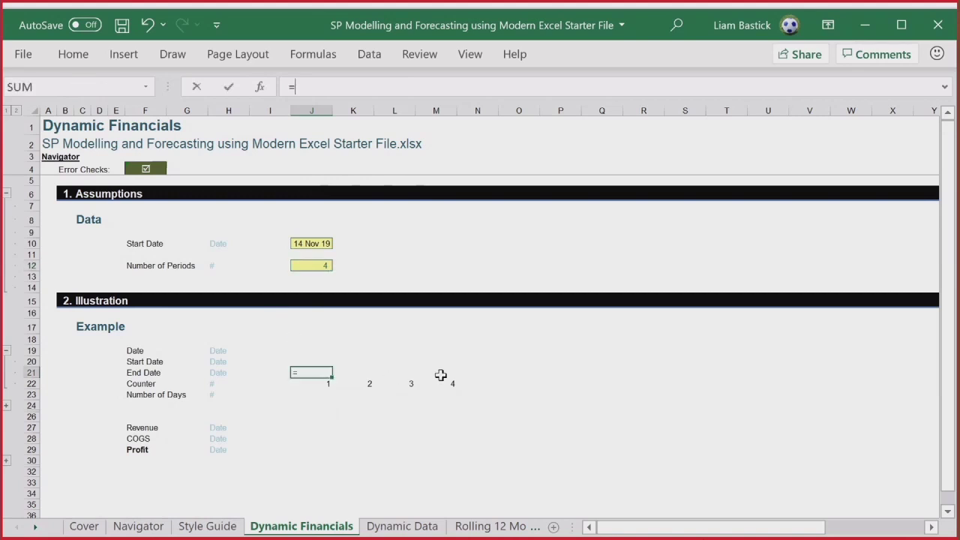
type("eomonth")
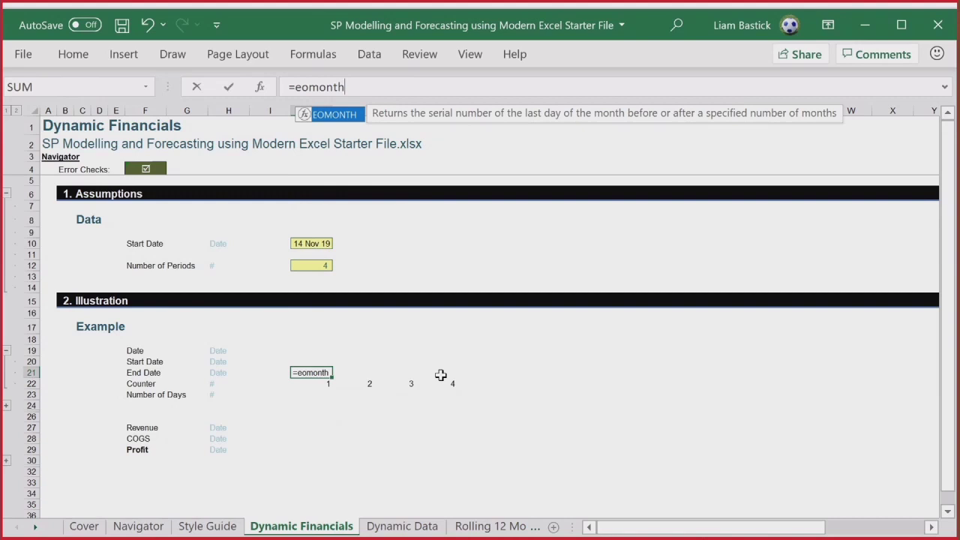
key("Tab")
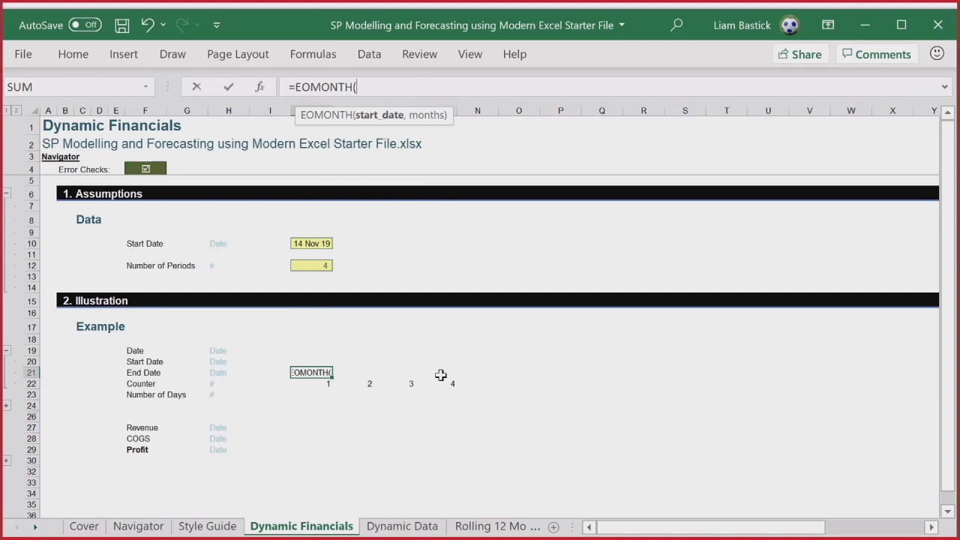
left_click(326, 243)
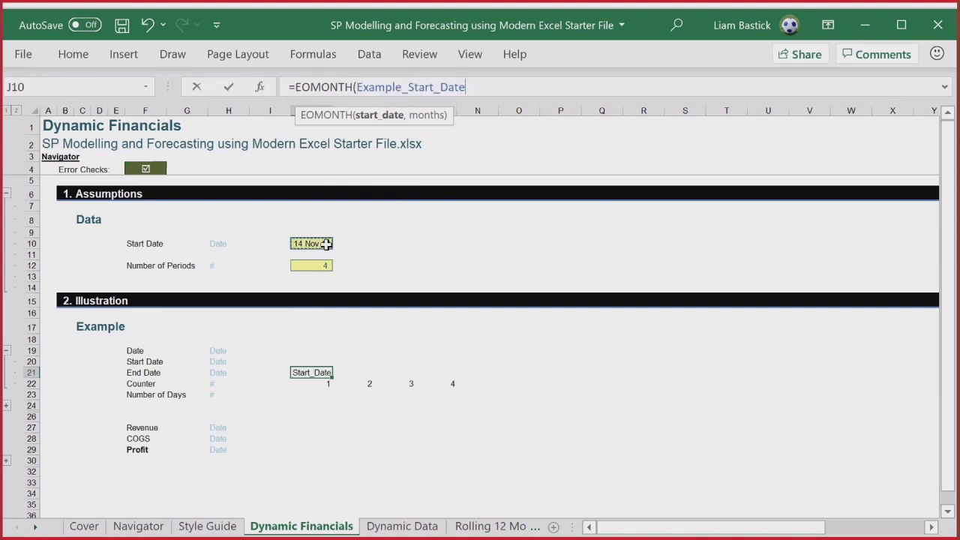
type(",0)")
key("Return")
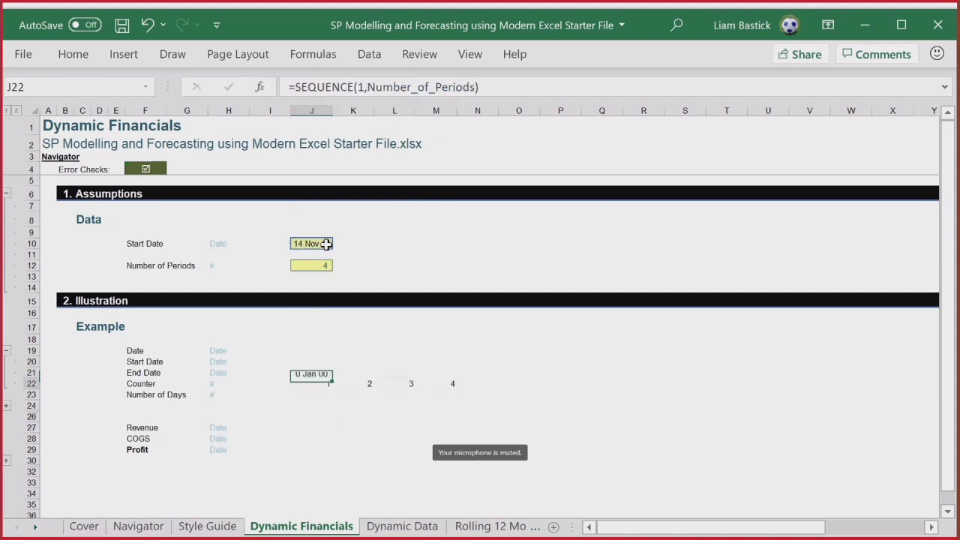
Try a months argument of 1 in the EOMONTH formula in End Date cell J21.
left_click(323, 371)
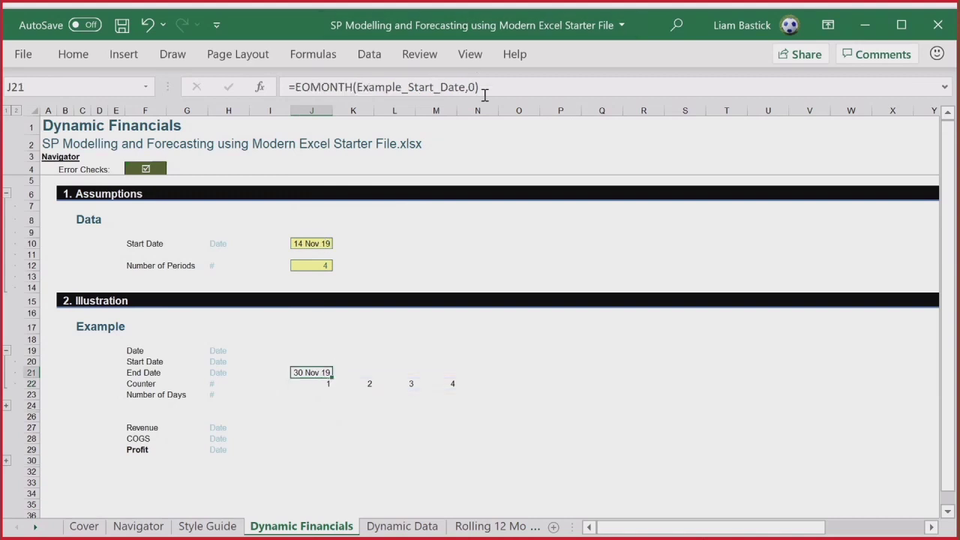
left_click_drag(478, 87, 469, 85)
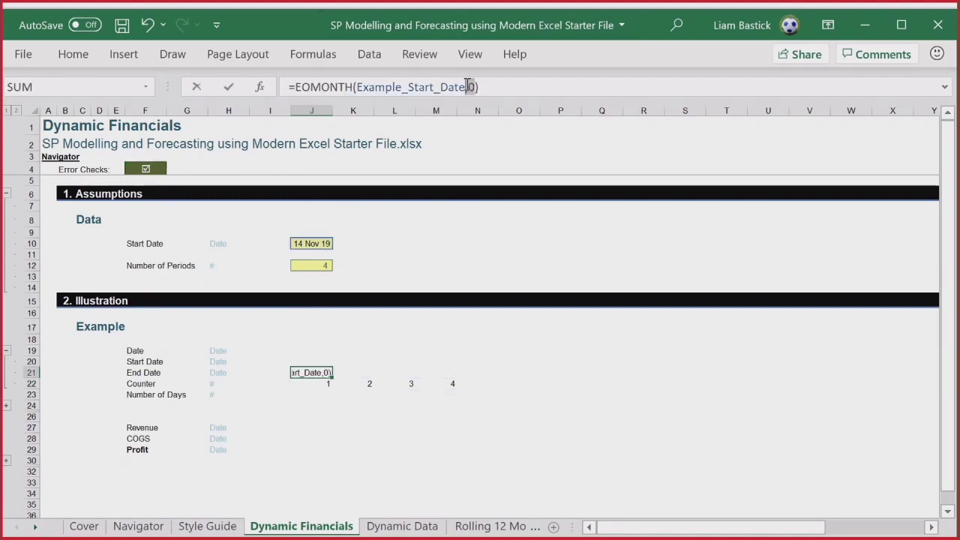
type("1")
key("Return")
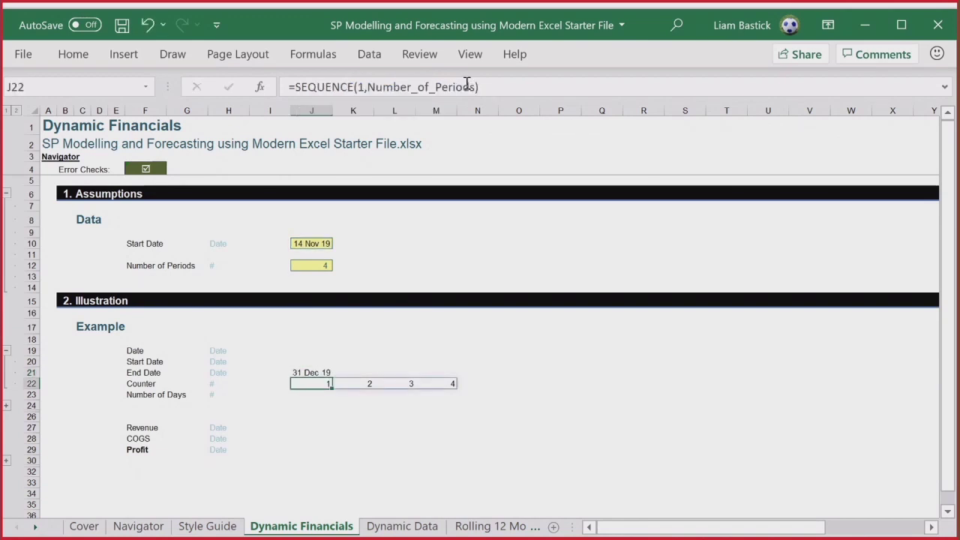
Replace the End Date formula in J21 with =EOMONTH(Example_Start_Date,SEQUENCE(1,Number_of_Periods)-1).
left_click(330, 371)
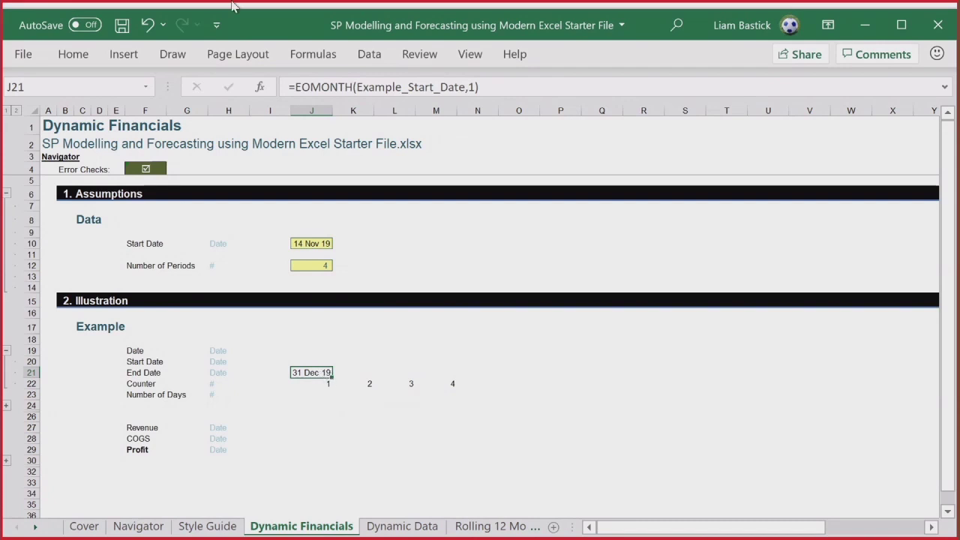
mouse_move(233, 6)
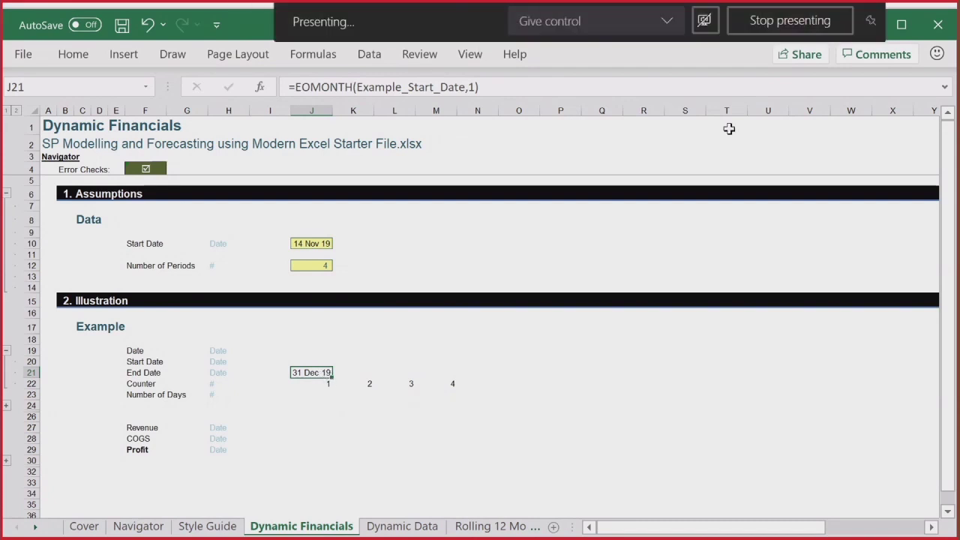
type("=eomon")
key("Tab")
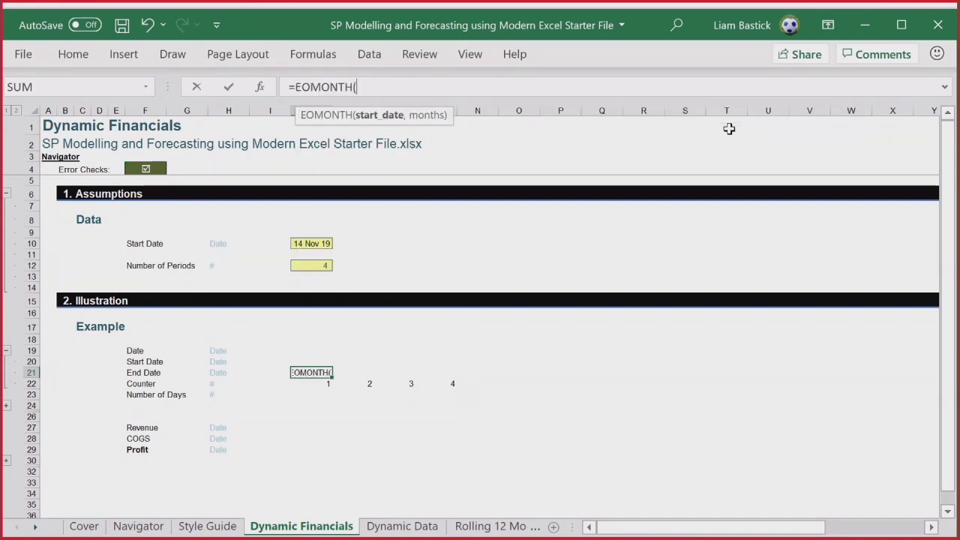
left_click(317, 241)
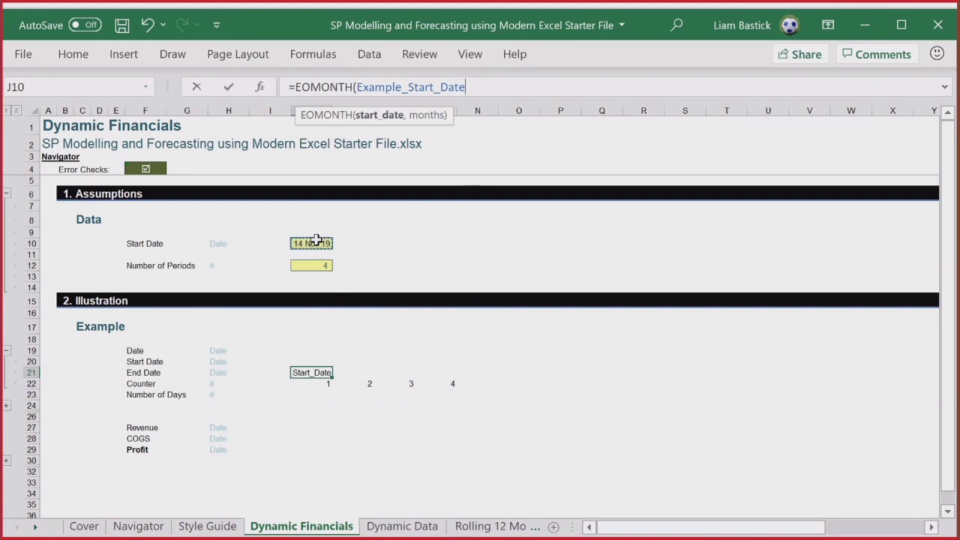
type(",seq")
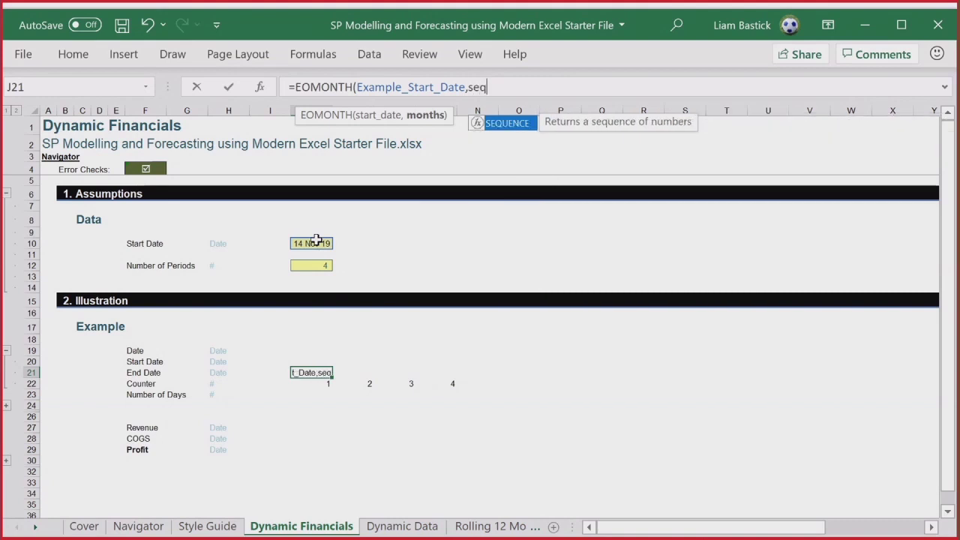
key("Tab")
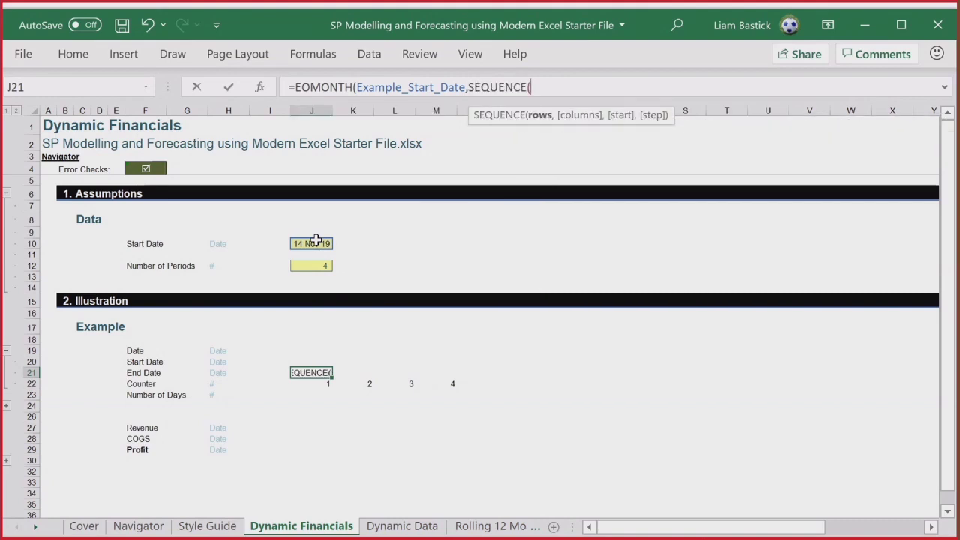
type("1,")
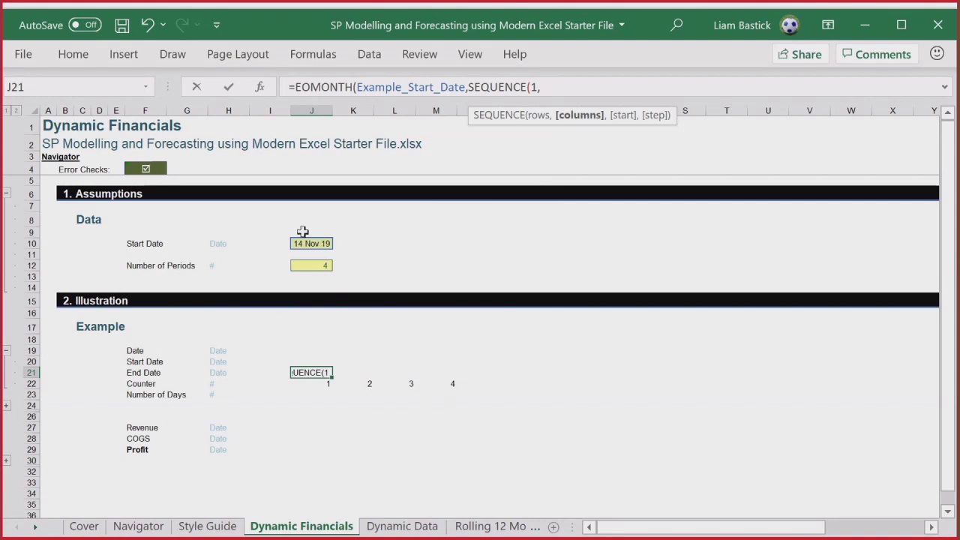
left_click(321, 266)
type(")-1")
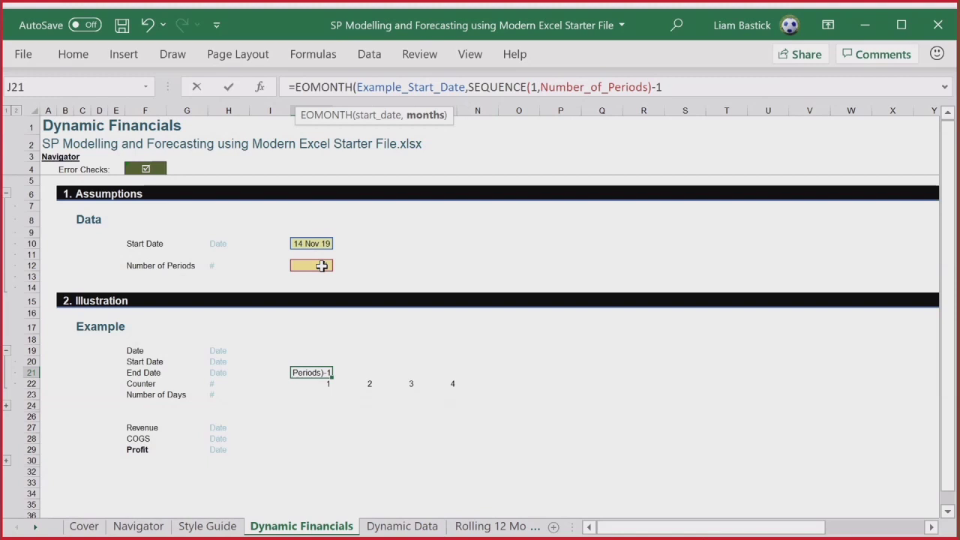
type(")")
key("Return")
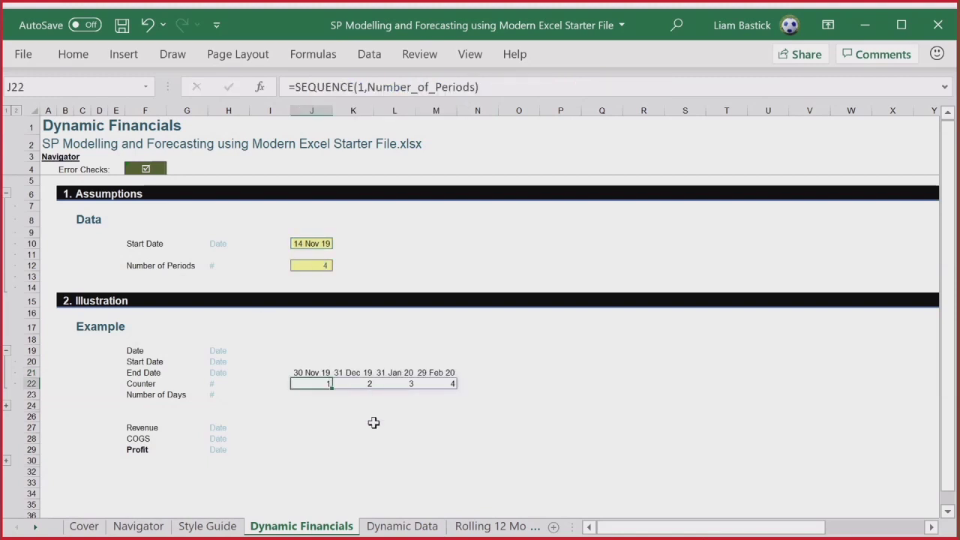
Change the number format of the first End Date cell, J21, to General.
left_click(323, 374)
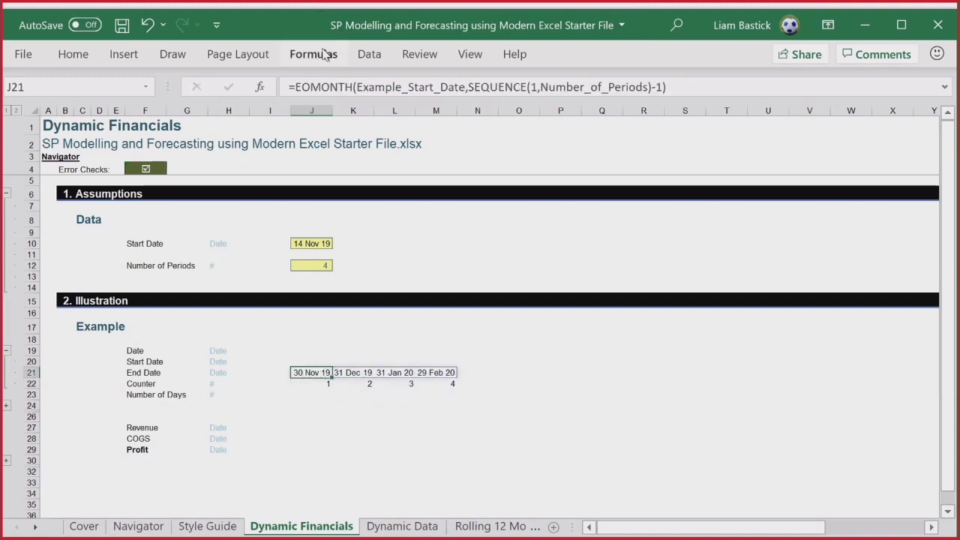
left_click(72, 54)
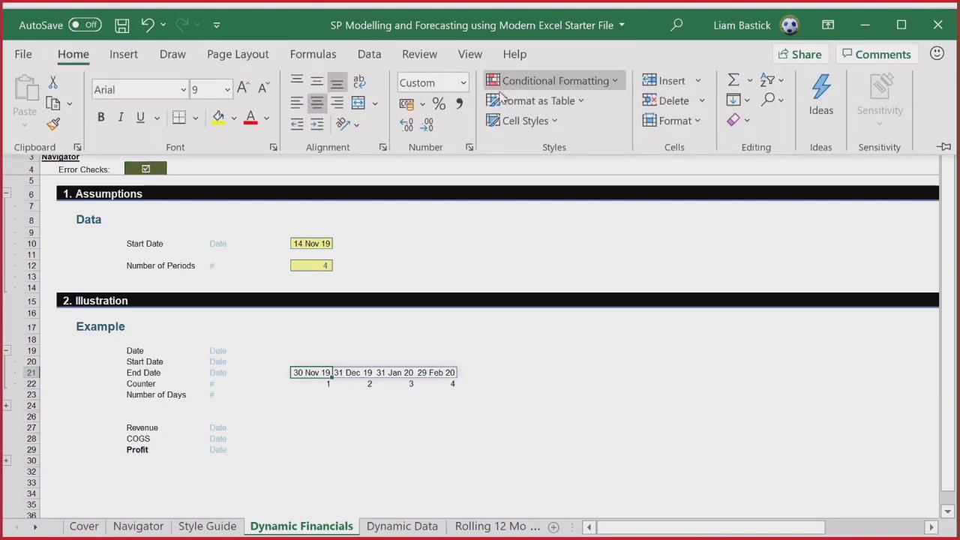
left_click(462, 81)
left_click(454, 109)
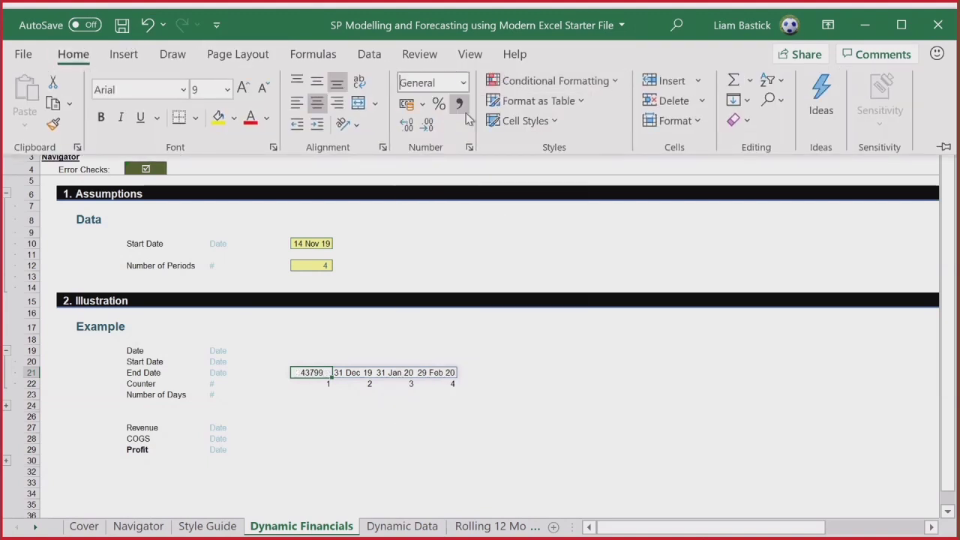
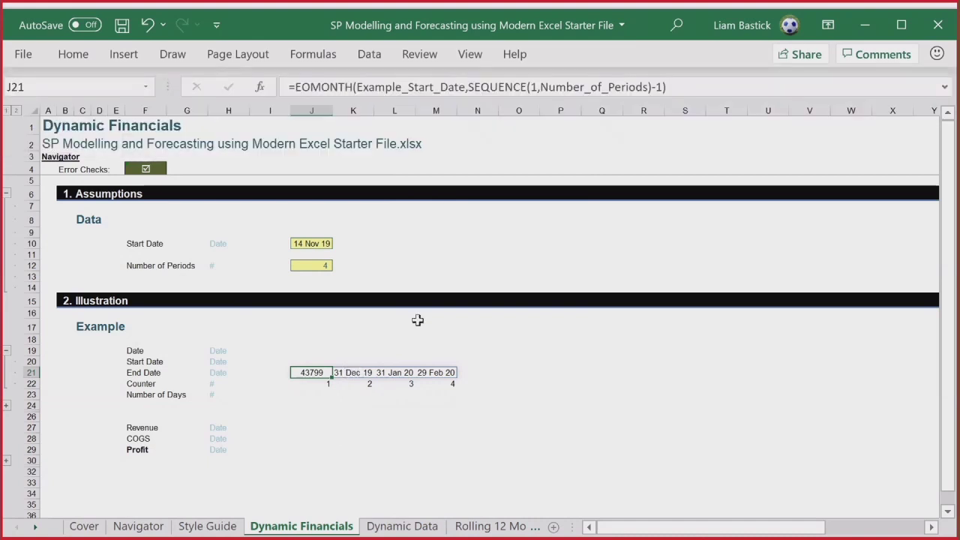
Copy the date formatting from End Date cell K21 onto J21.
left_click(349, 373)
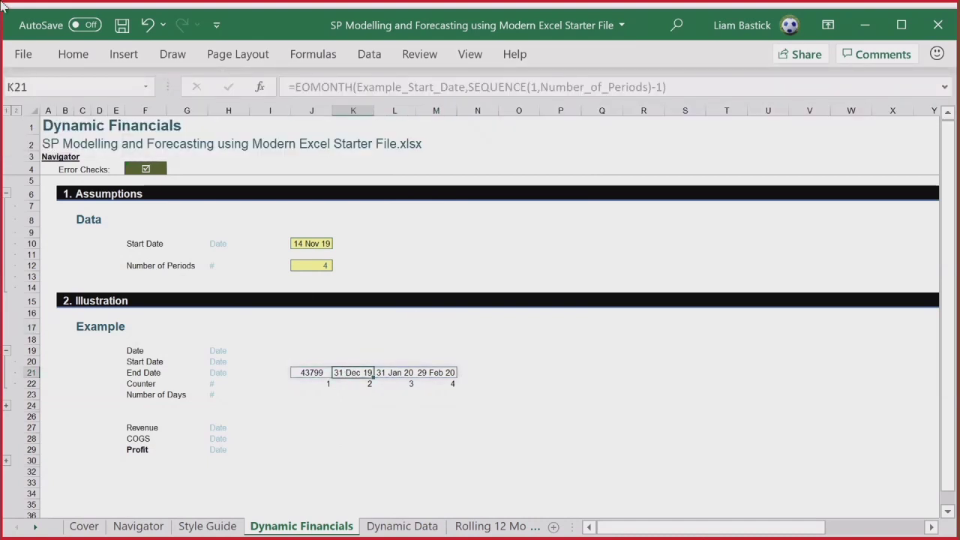
left_click(75, 61)
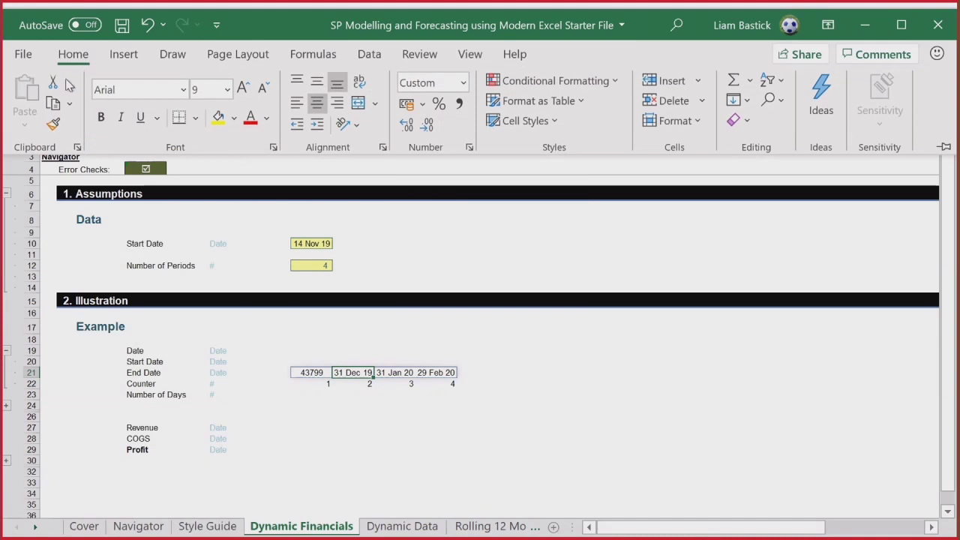
key("ctrl+c")
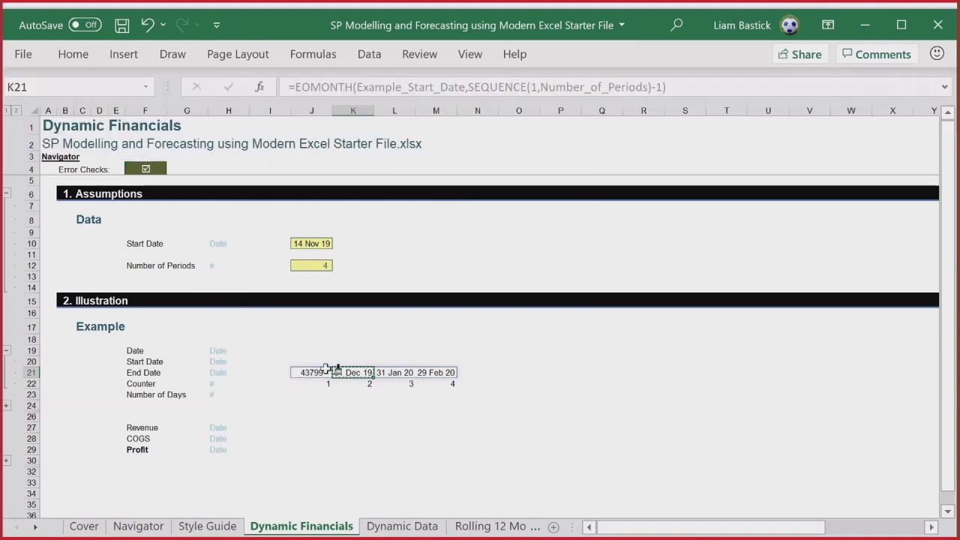
left_click(323, 371)
left_click(311, 407)
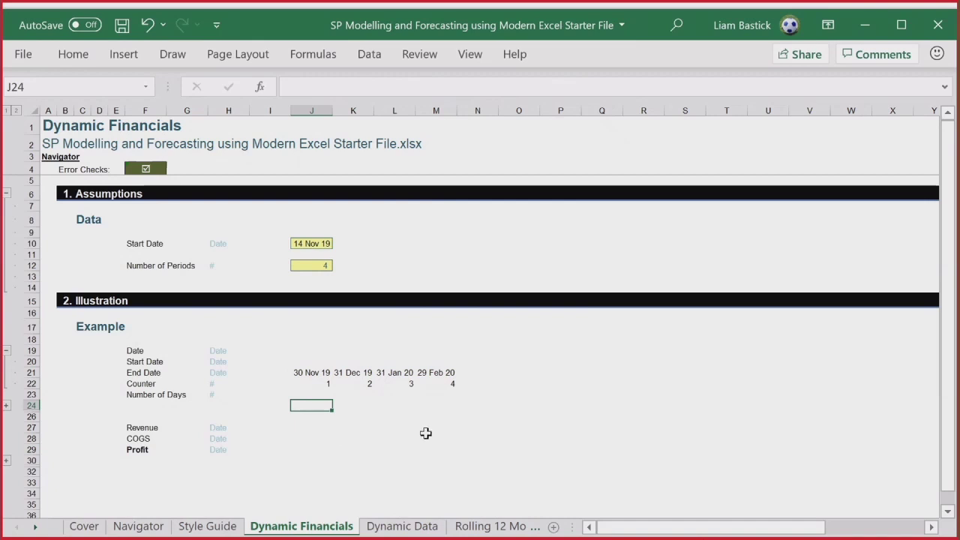
left_click(318, 363)
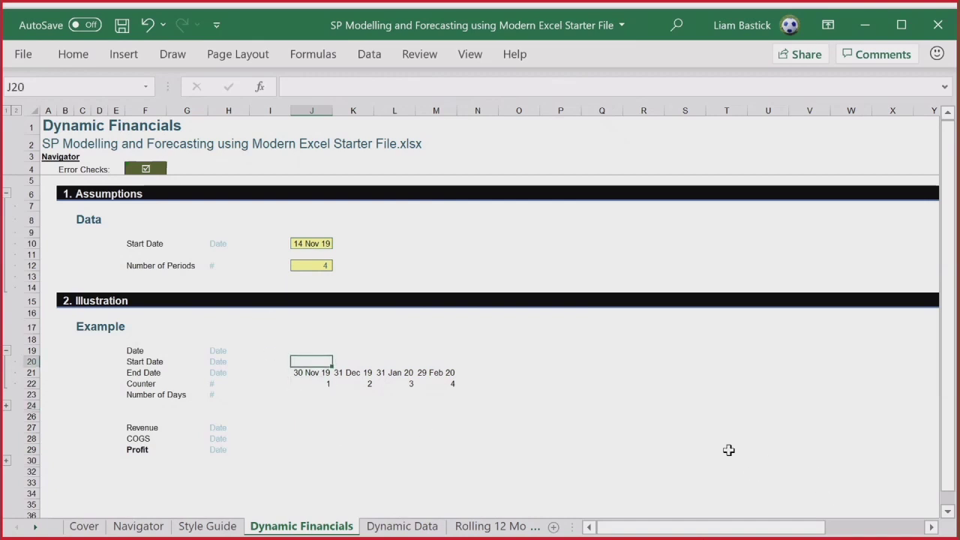
type("=if")
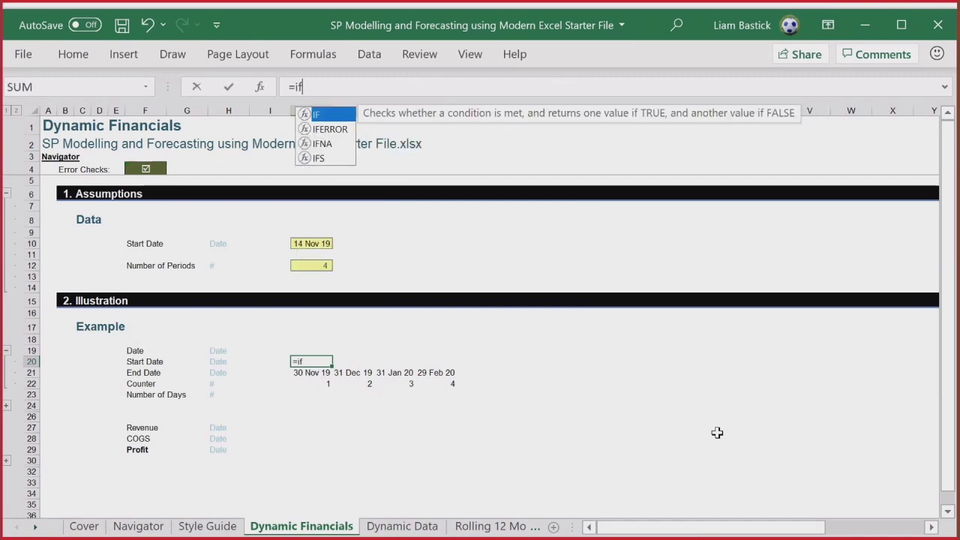
type("(")
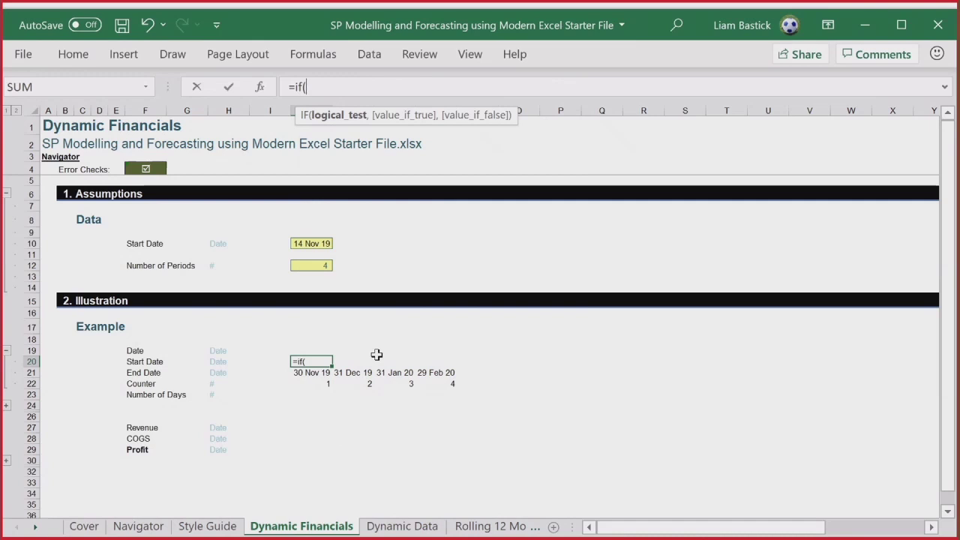
left_click_drag(309, 383, 454, 383)
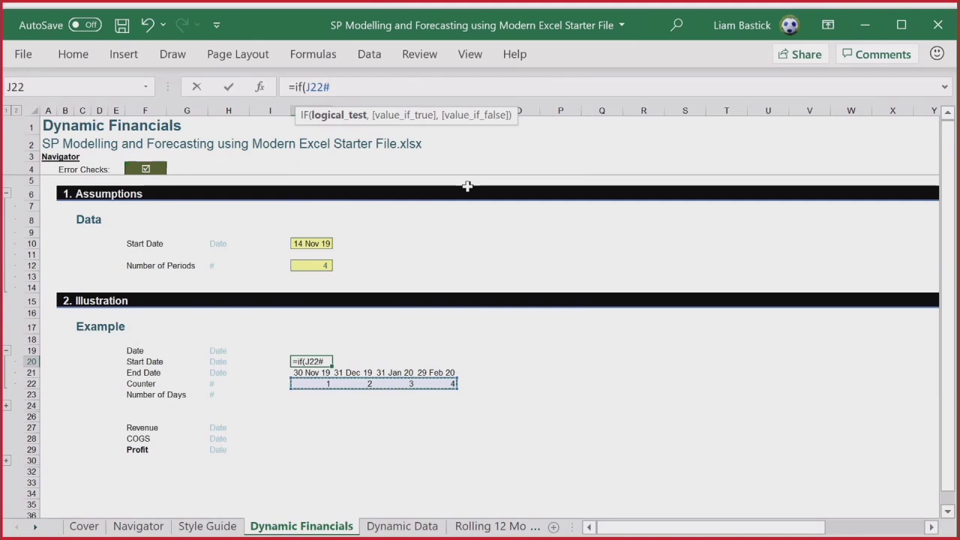
key("Escape")
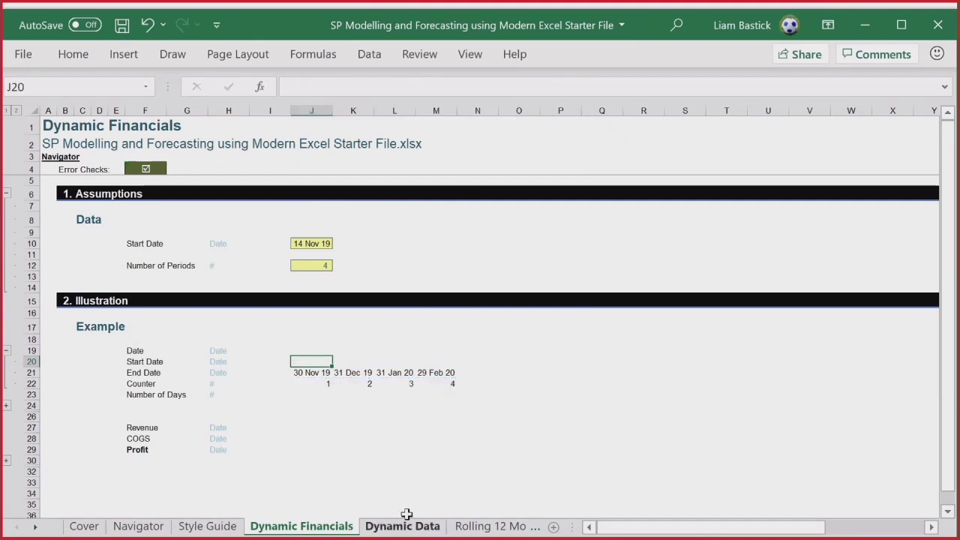
On the Rolling 12 Months sheet, convert the source data in F10:G28 into a table with headers.
left_click(514, 528)
left_click(172, 330)
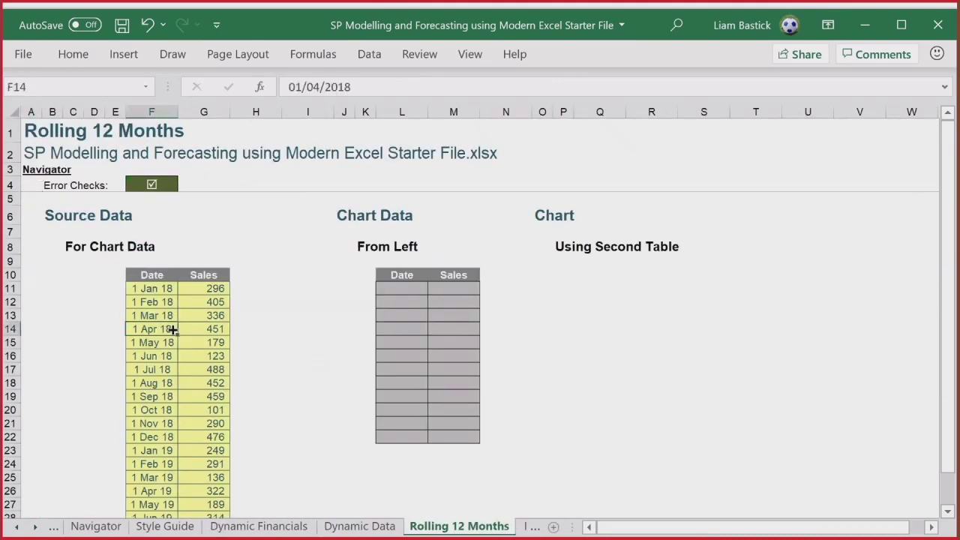
scroll(161, 255, "down", 2)
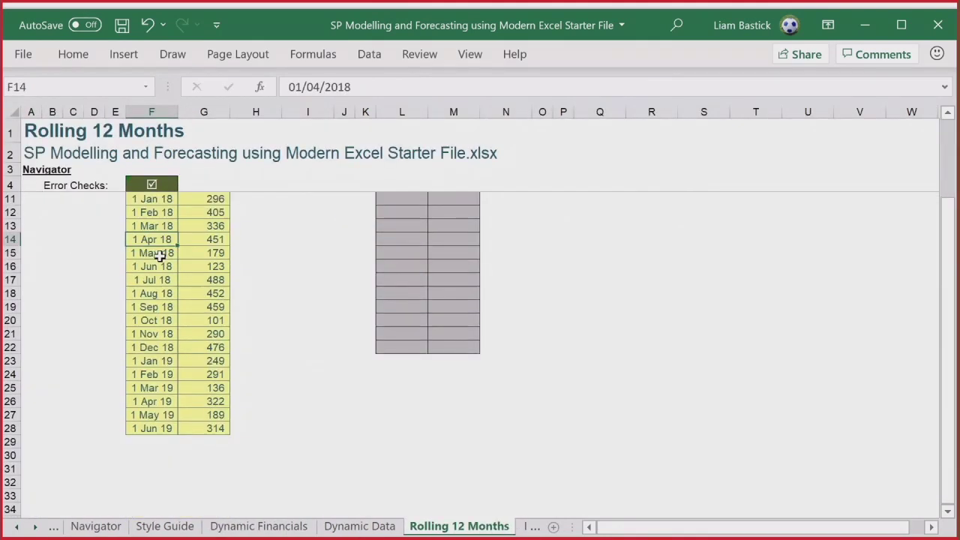
scroll(160, 255, "up", 2)
left_click_drag(135, 274, 204, 484)
left_click(125, 54)
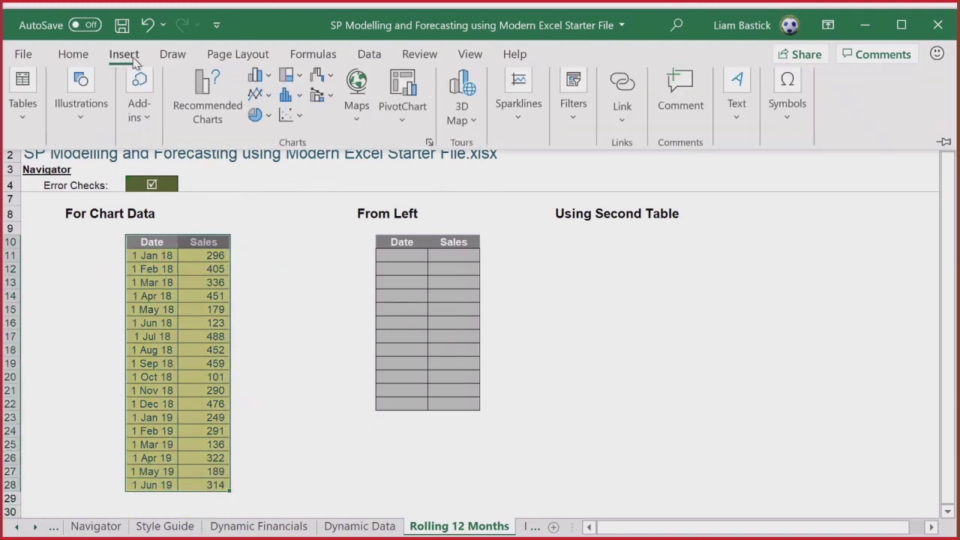
left_click(29, 120)
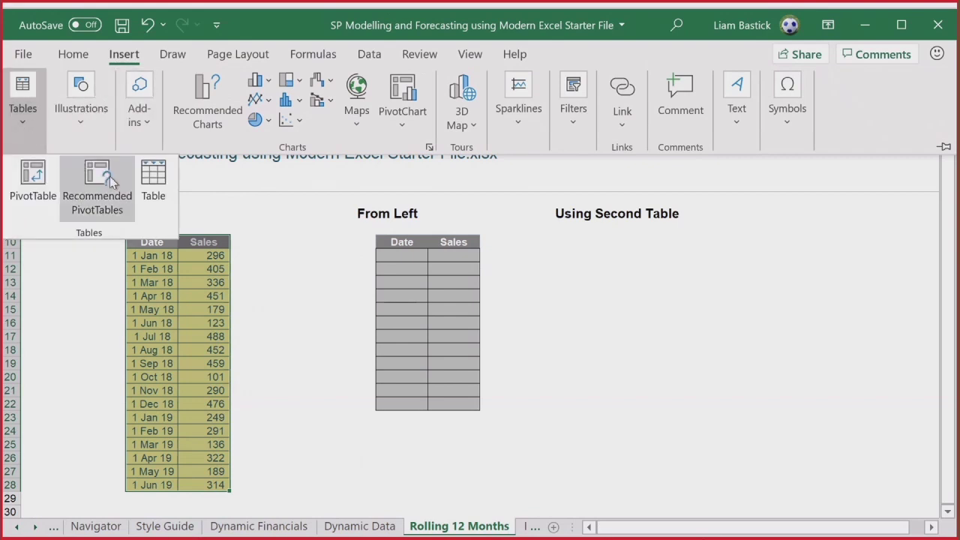
left_click(150, 190)
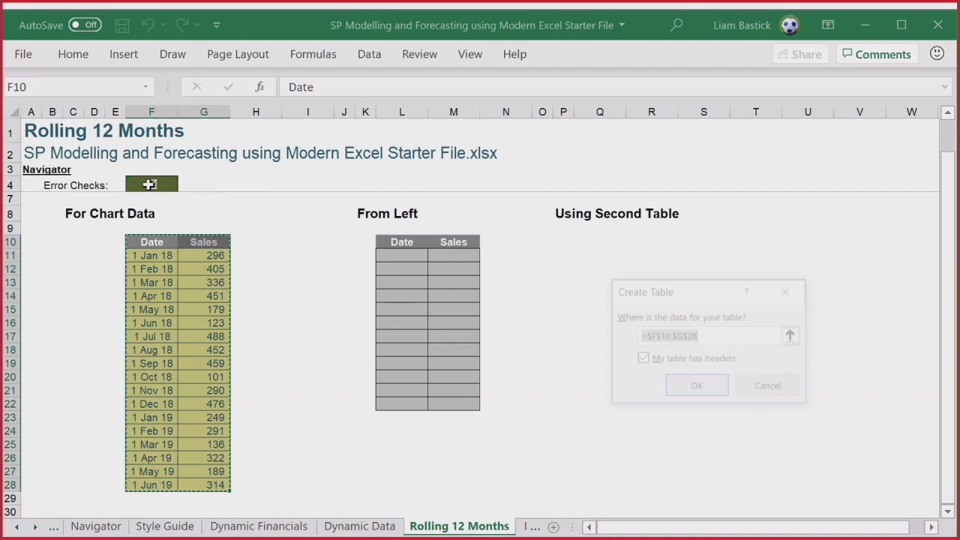
left_click(696, 387)
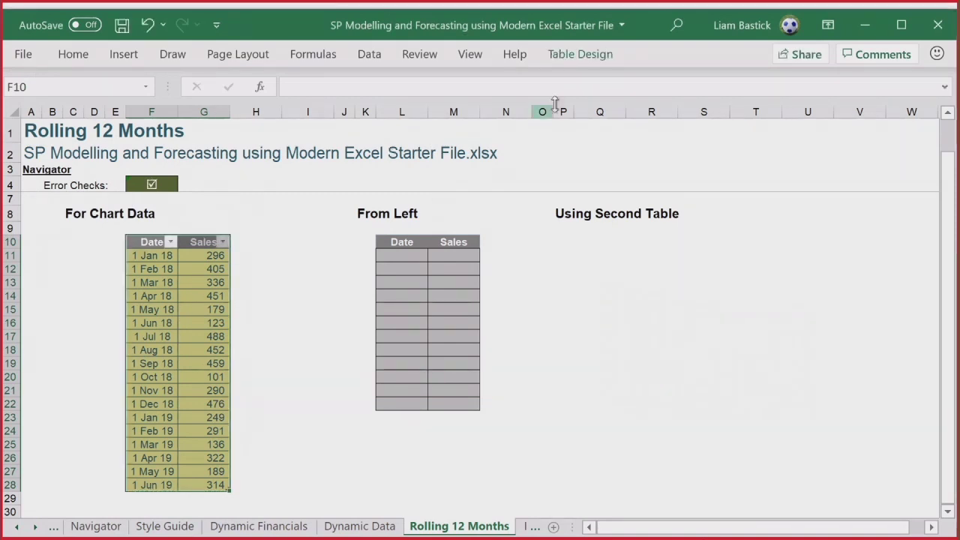
Name the new source data table SourceData.
left_click(592, 61)
left_click(70, 104)
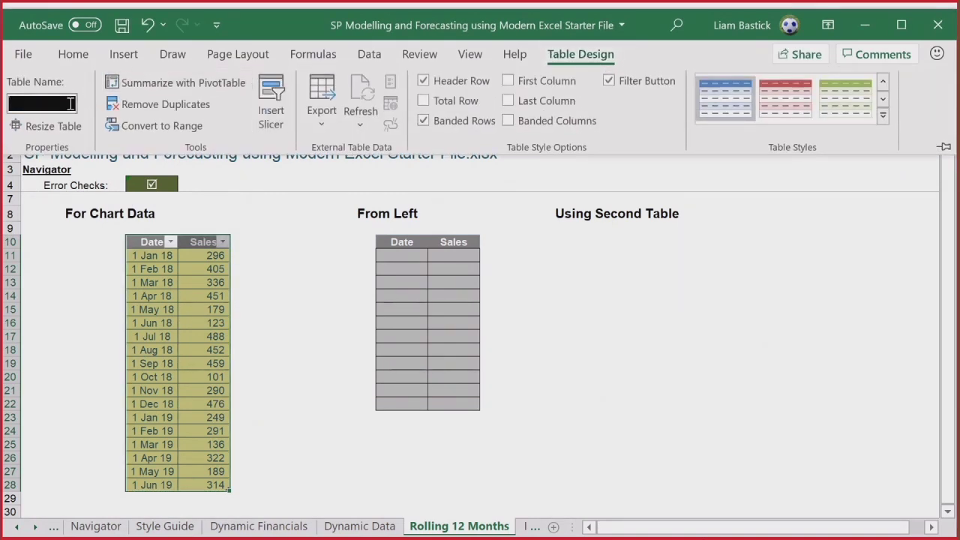
type("Sour")
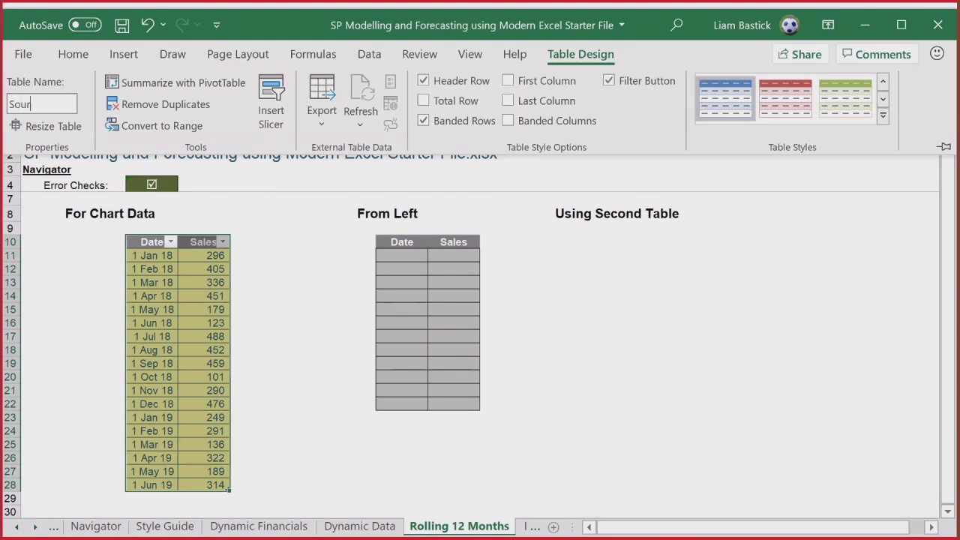
type("ceData")
key("Return")
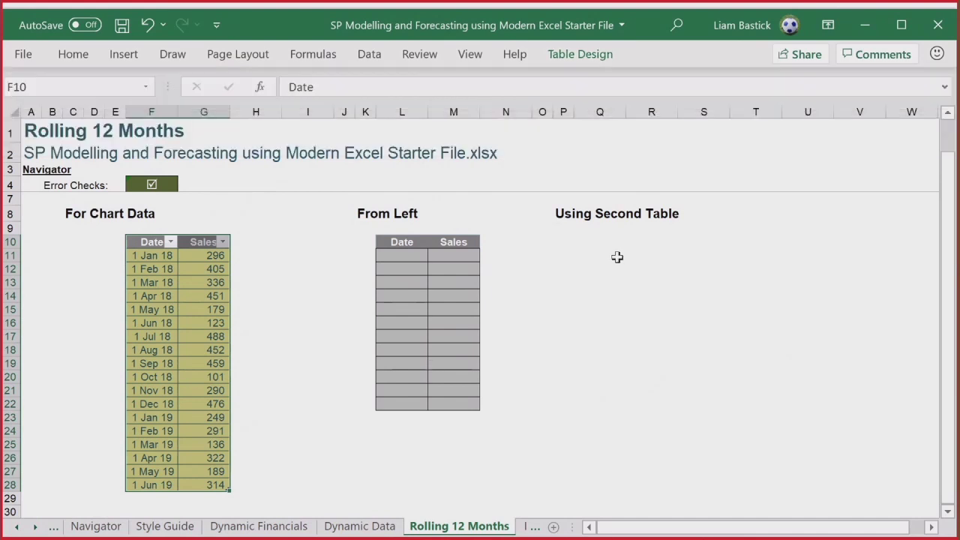
Enter the demonstration formula =SourceData[#All] in cell Q11, referencing the whole table including its headers.
left_click(615, 255)
type("=")
left_click(158, 243)
left_click_drag(158, 242, 186, 482)
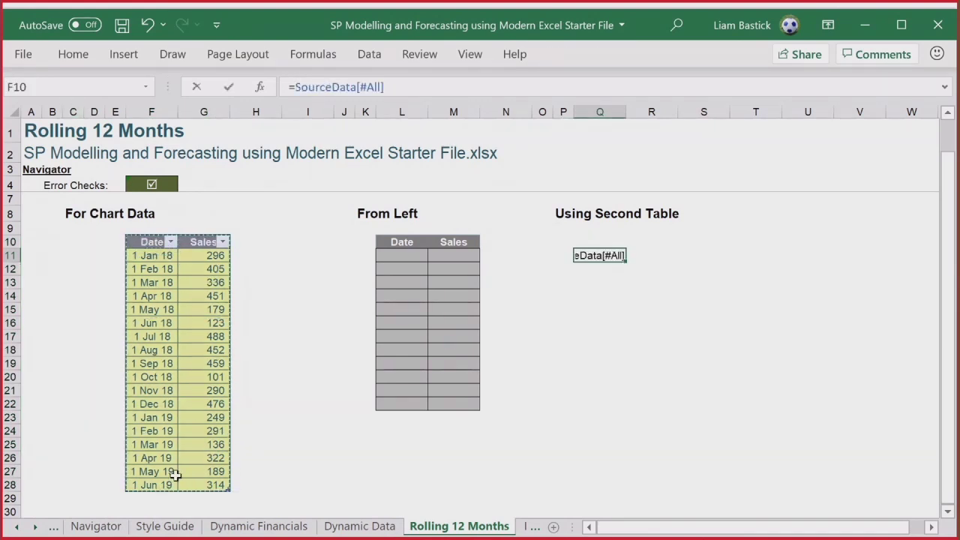
key("Return")
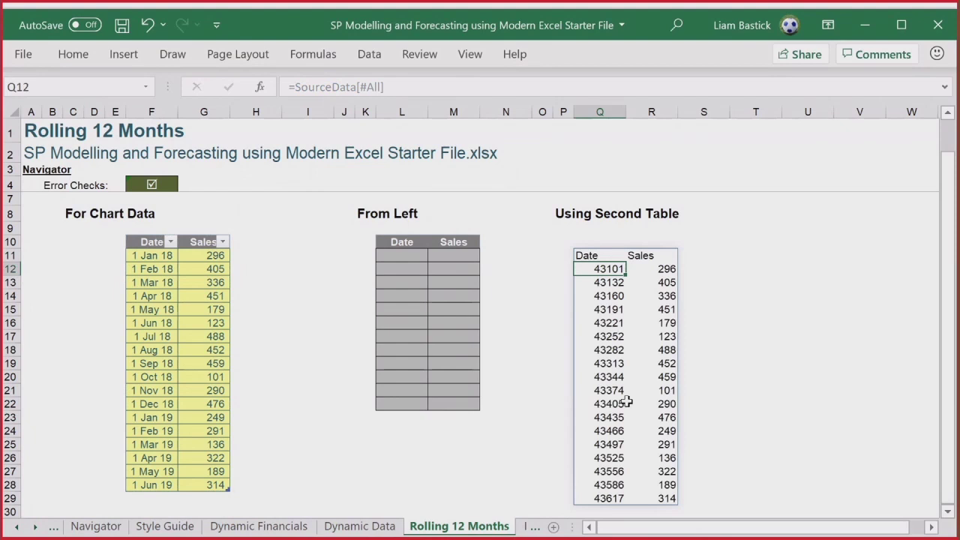
Inspect the # symbol in Q11's table reference, and delete the demonstration formula.
left_click(589, 256)
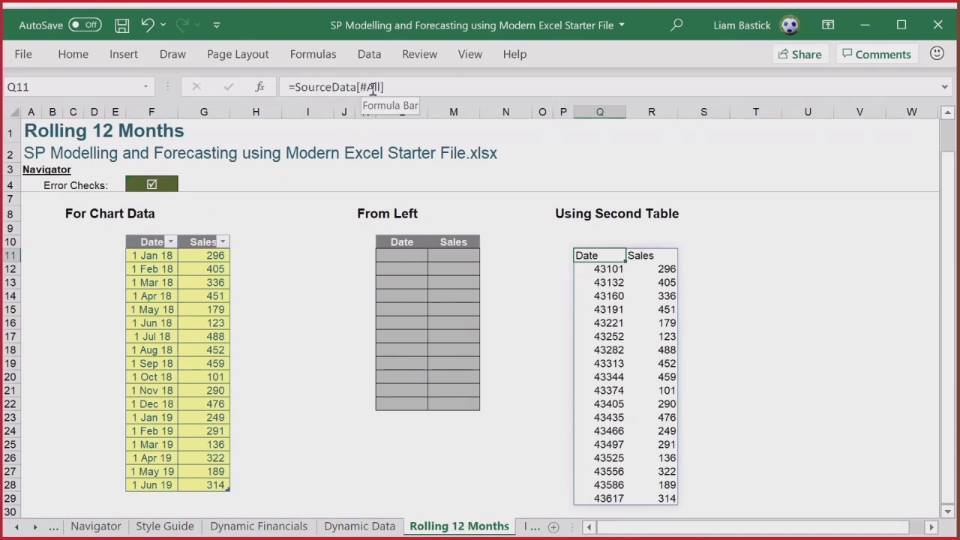
left_click(368, 87)
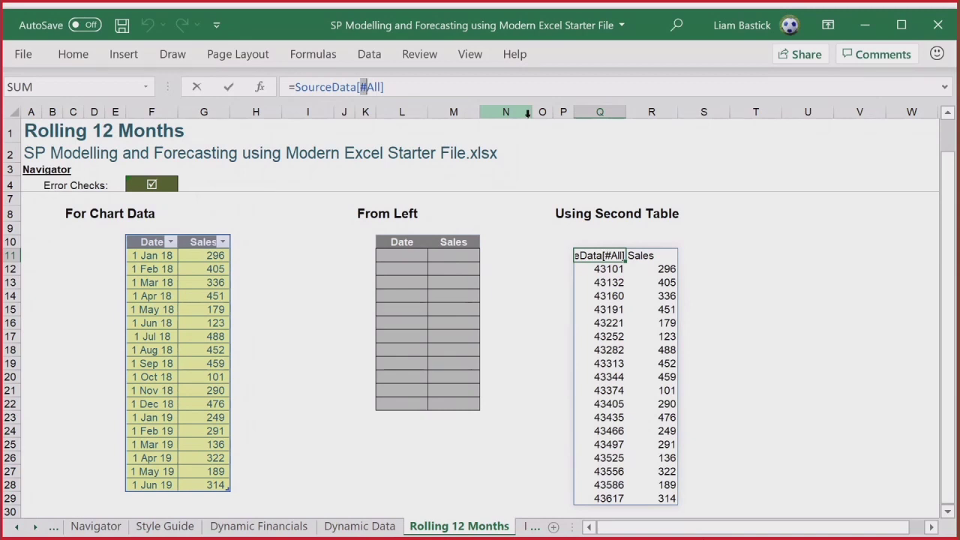
key("ctrl+Return")
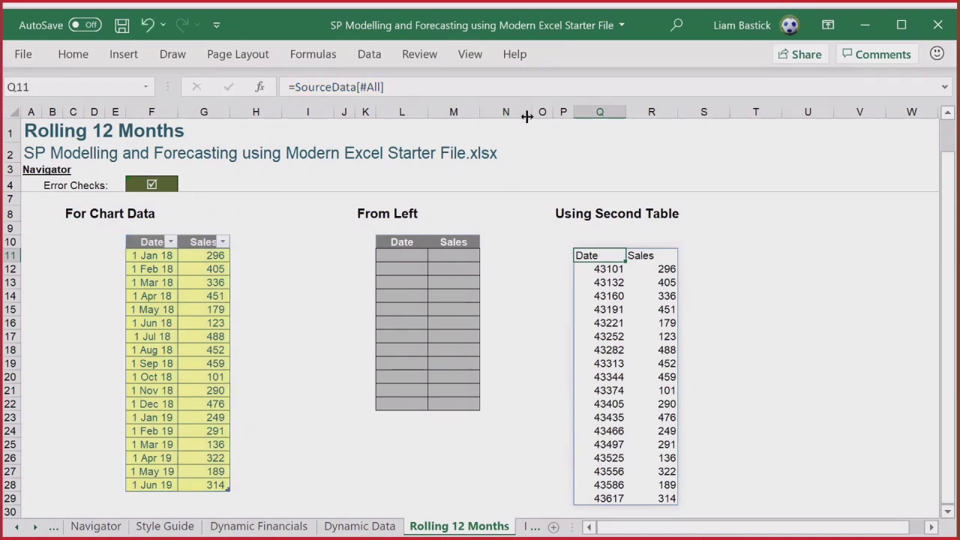
key("Delete")
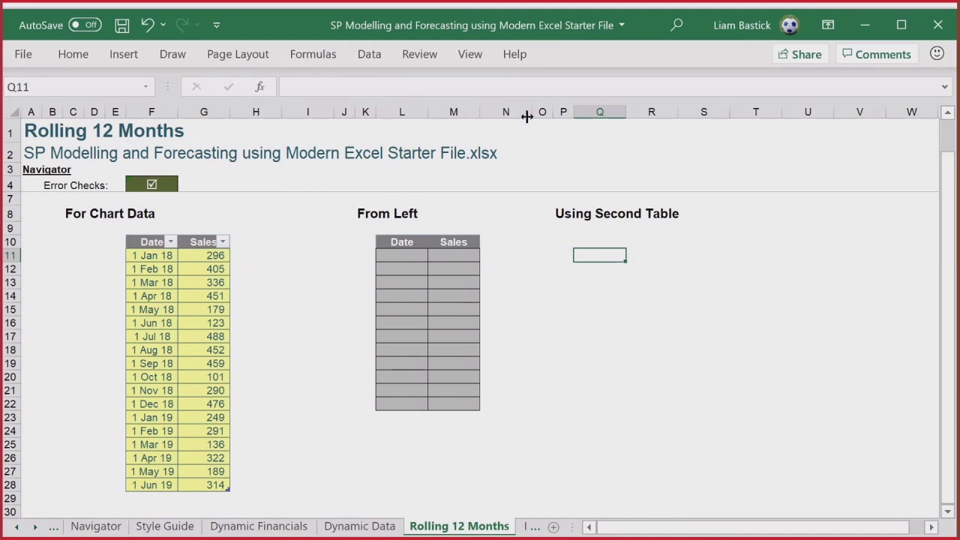
On the Dynamic Financials sheet, start the Start Date formula in J20 with an IF testing J22#=1 and returning Example_Start_Date when true.
left_click(282, 530)
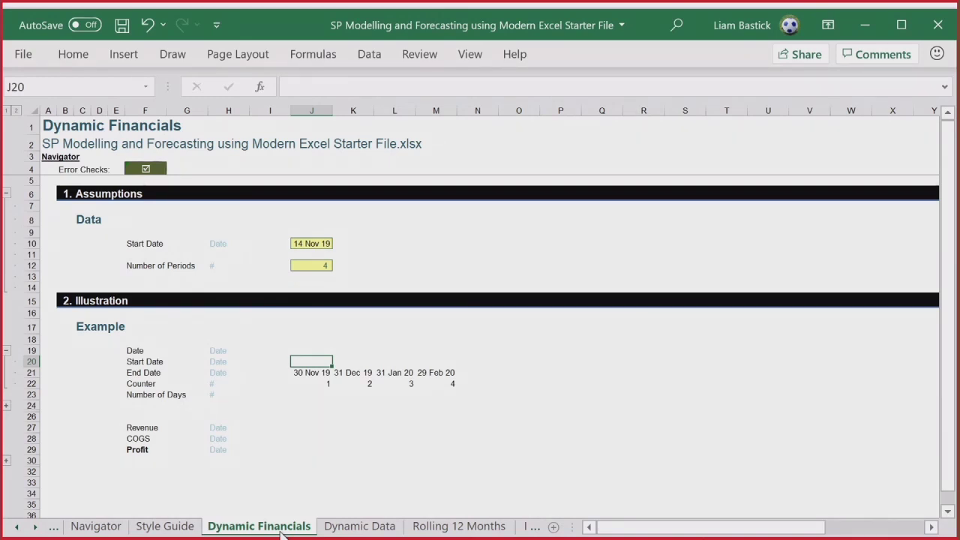
type("=if(")
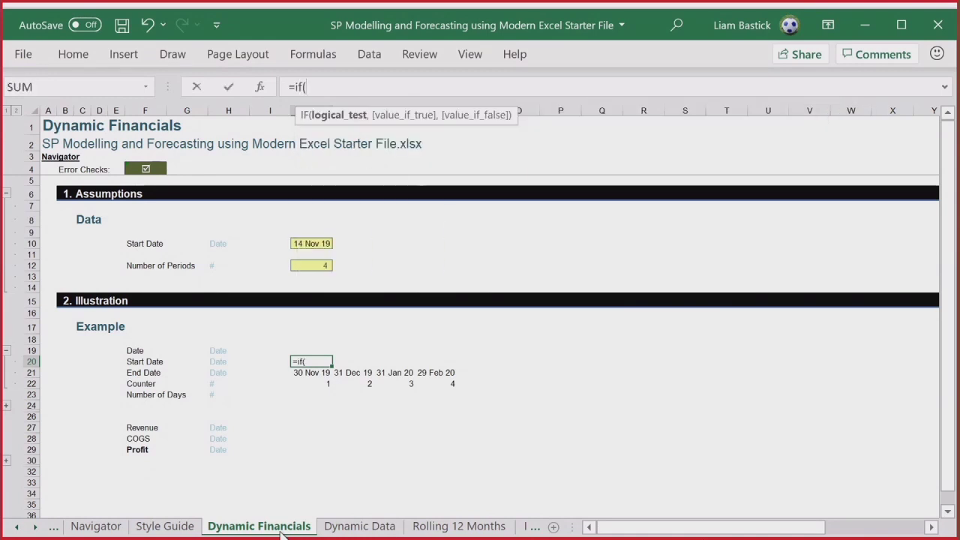
left_click_drag(309, 383, 439, 385)
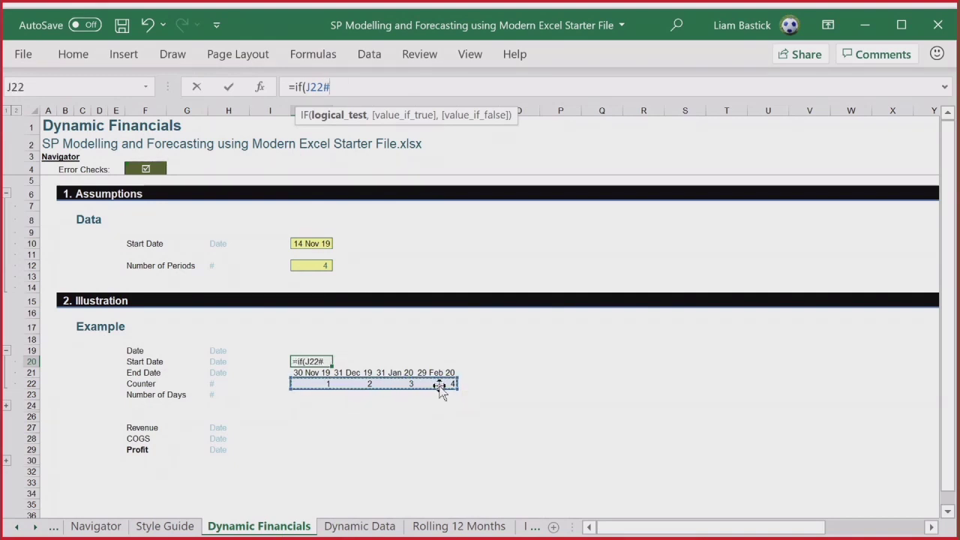
type("=1")
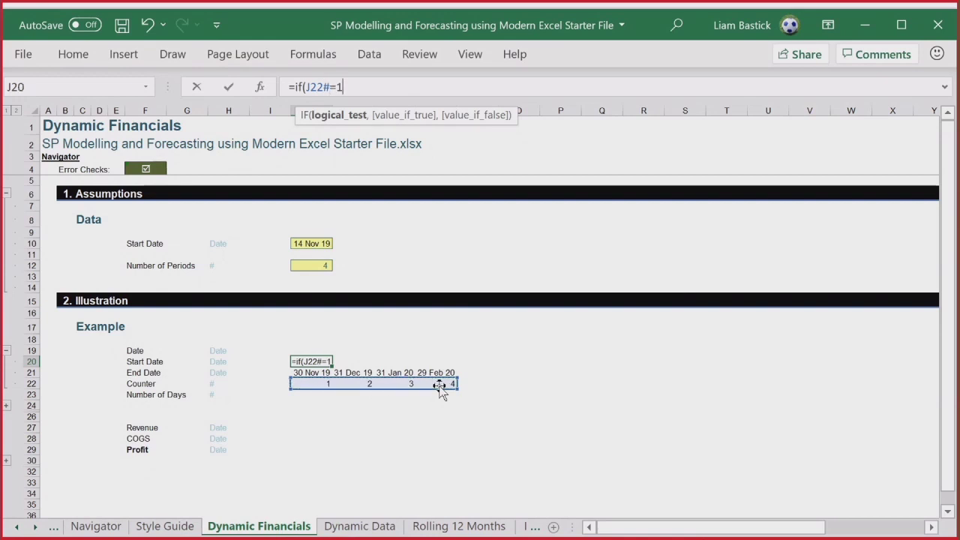
type(",")
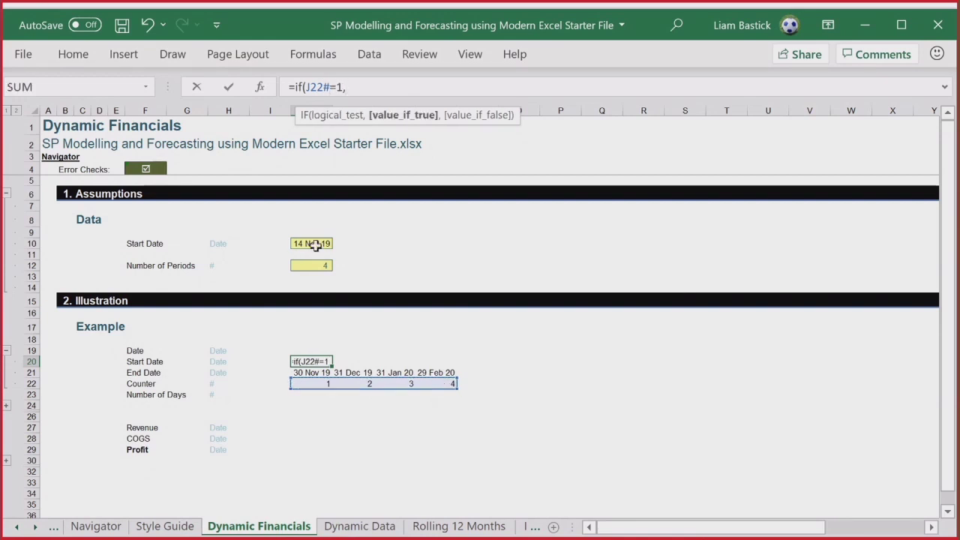
left_click(315, 243)
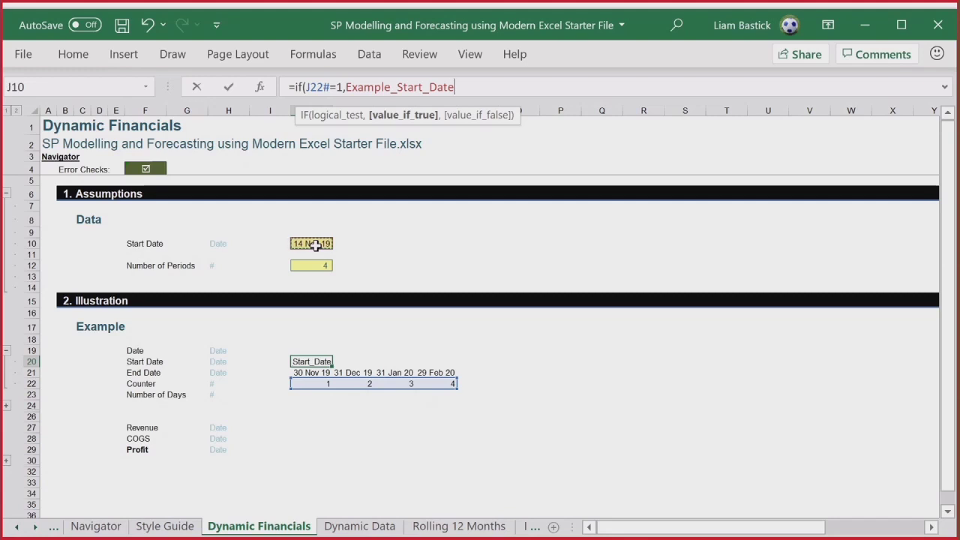
type(",")
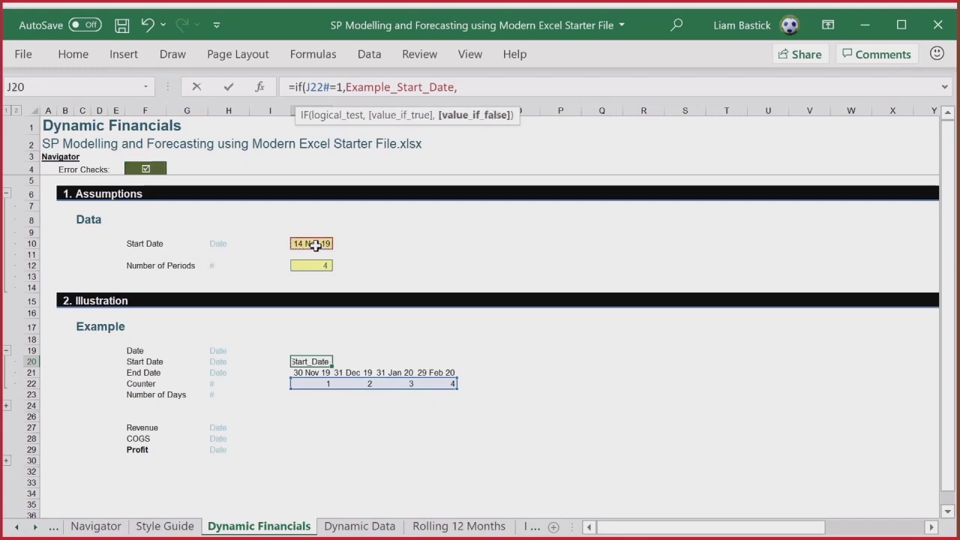
Complete J20's IF formula with EOMONTH(Example_Start_Date,SEQUENCE(1,Number_of_Periods)-2)+1 as the value when false.
type("eomon")
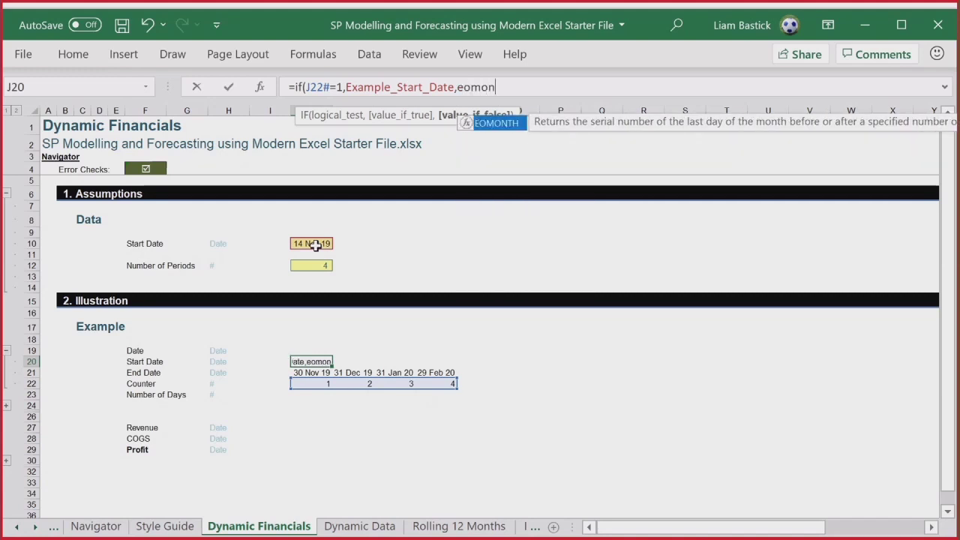
key("Tab")
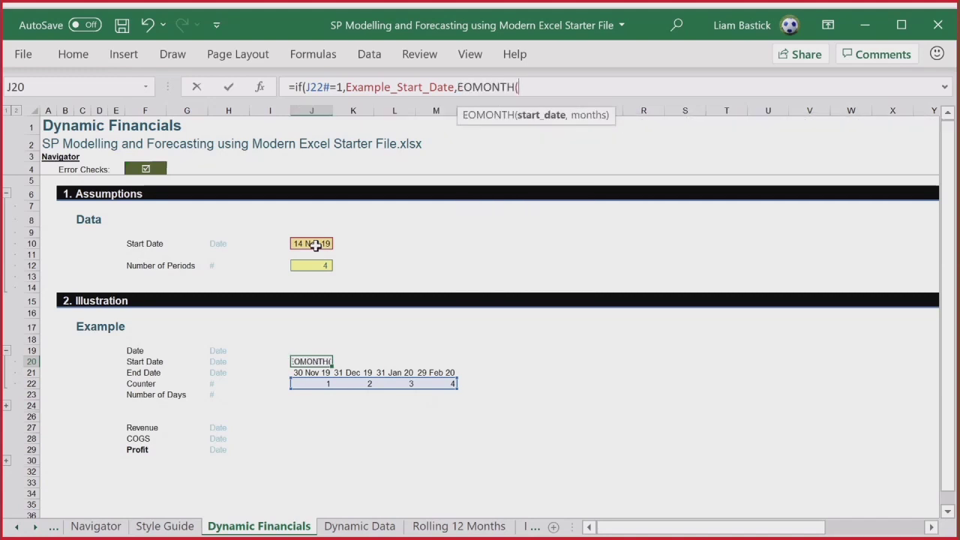
left_click(315, 245)
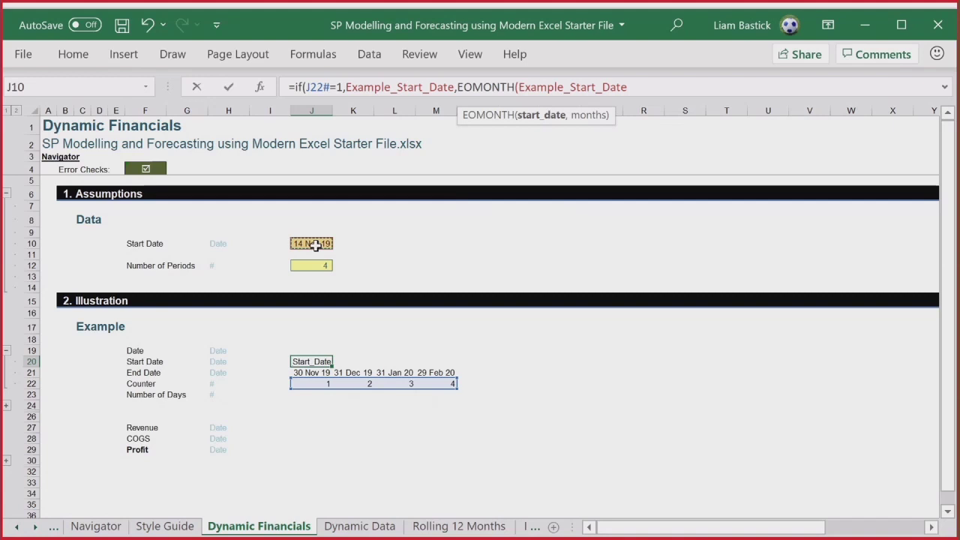
type(",")
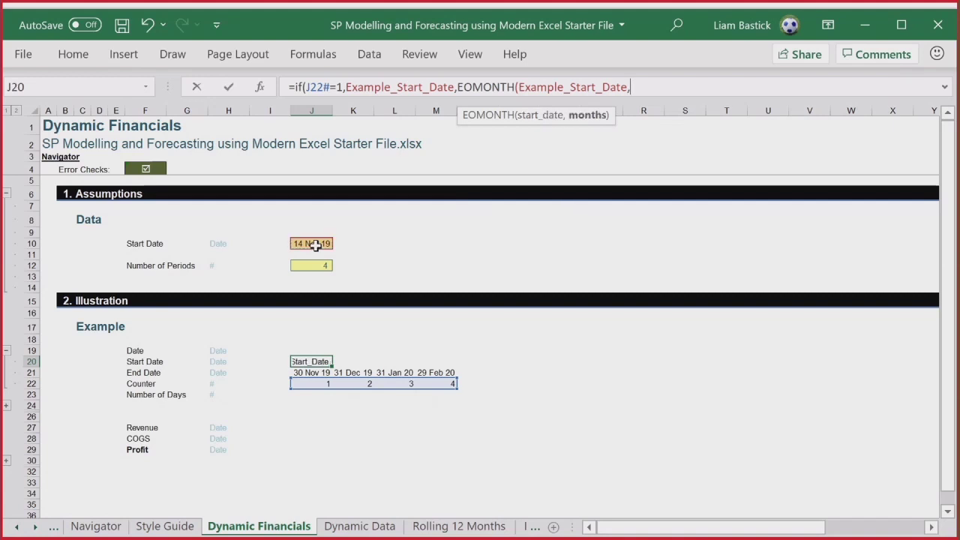
type("seq")
key("Tab")
type("1,")
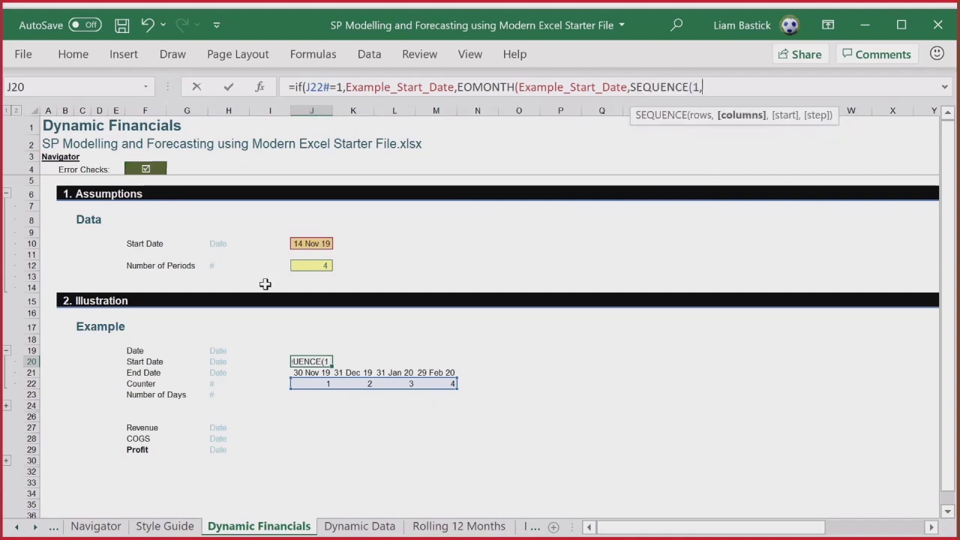
left_click(298, 265)
type(")")
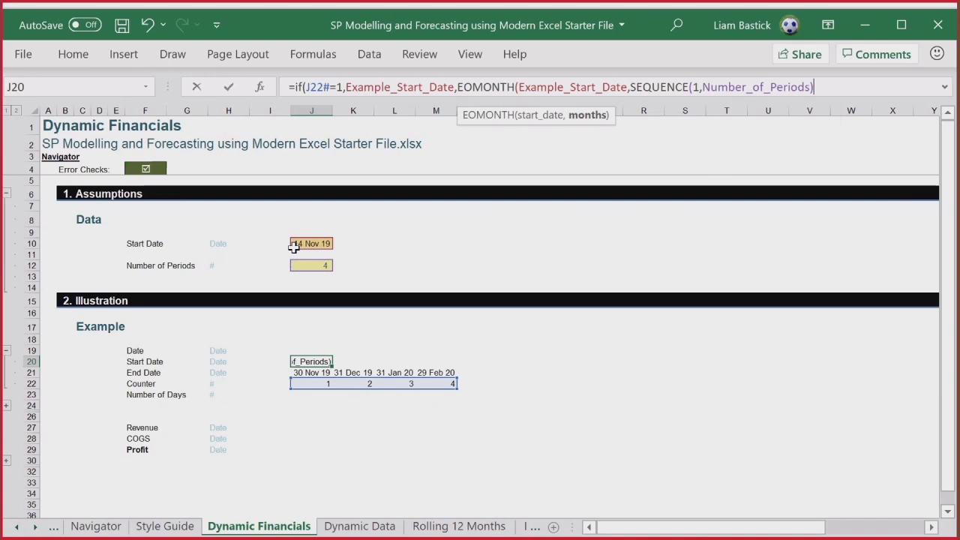
type("-2)+1")
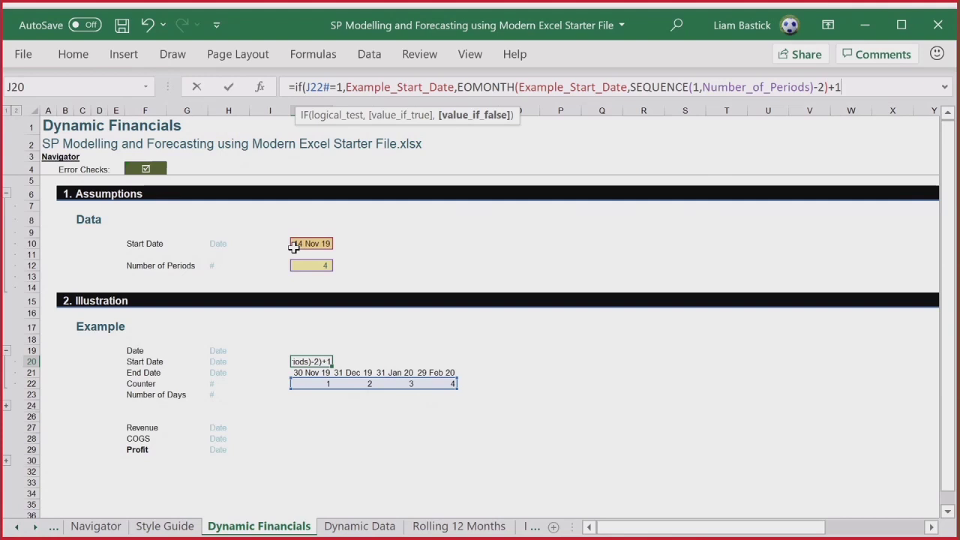
key("Return")
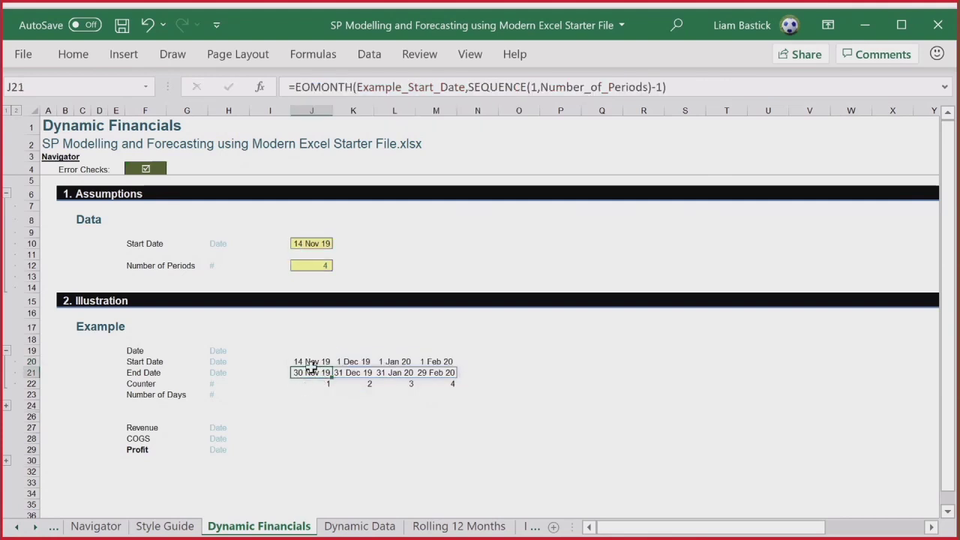
Begin the Number of Days formula in J23 as a DAYS function with the single cells J20 and J21 as arguments.
left_click(324, 361)
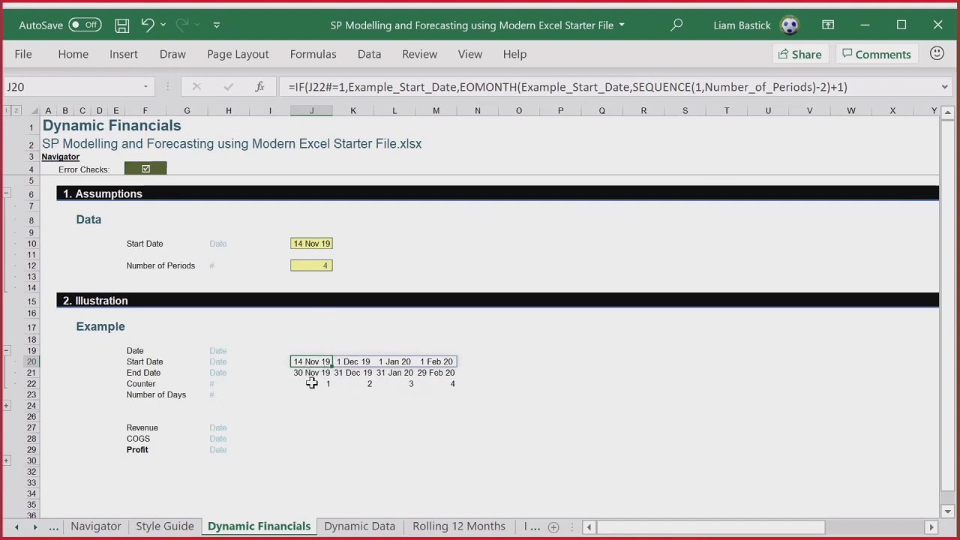
left_click(303, 387)
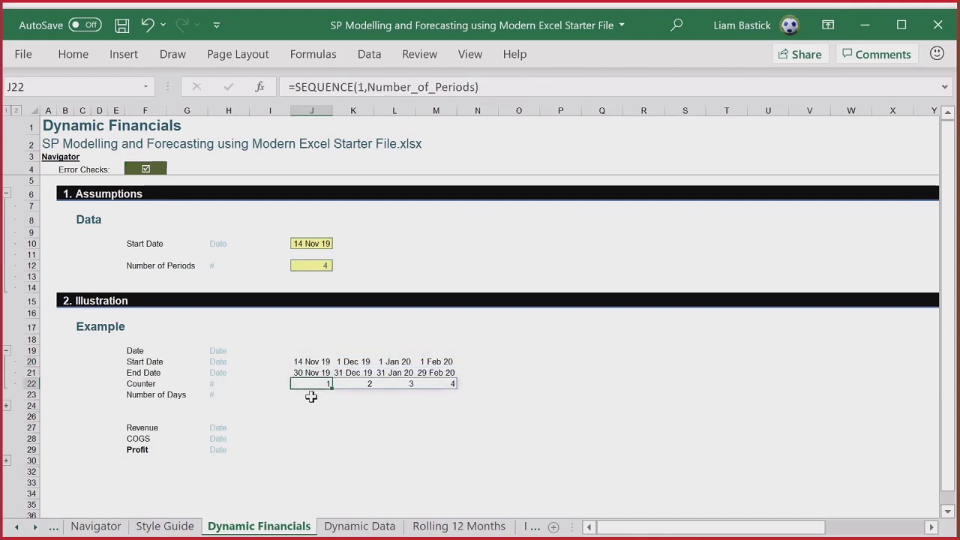
left_click(310, 395)
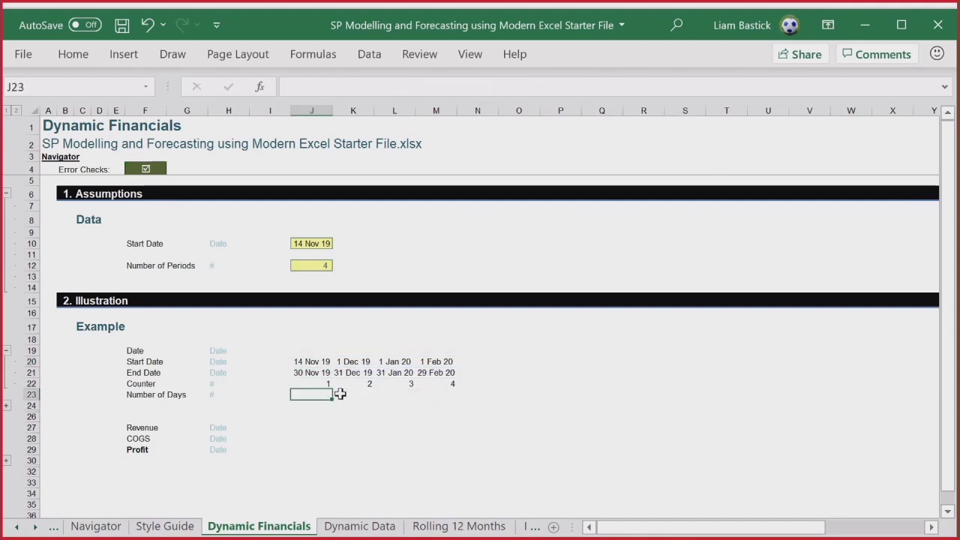
type("=days(")
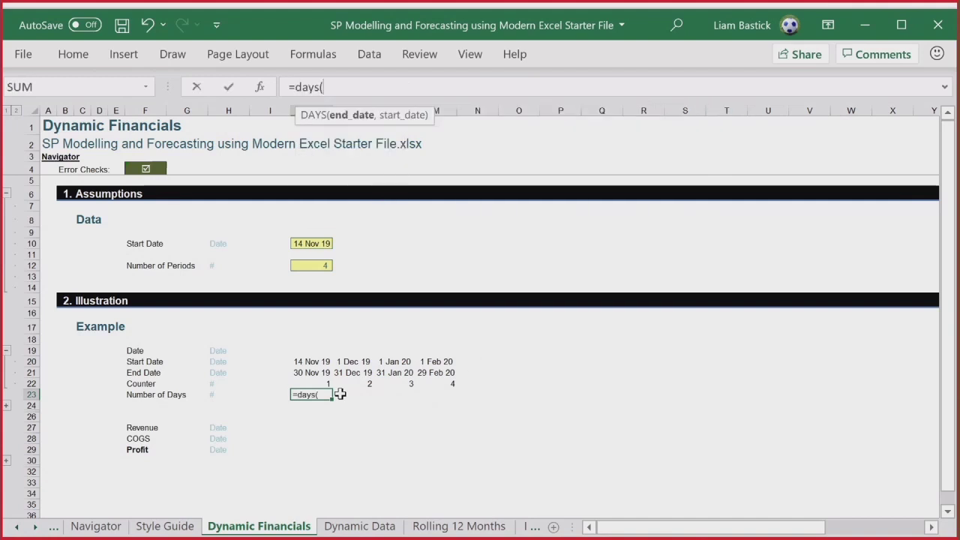
left_click(323, 362)
type(",")
left_click(323, 373)
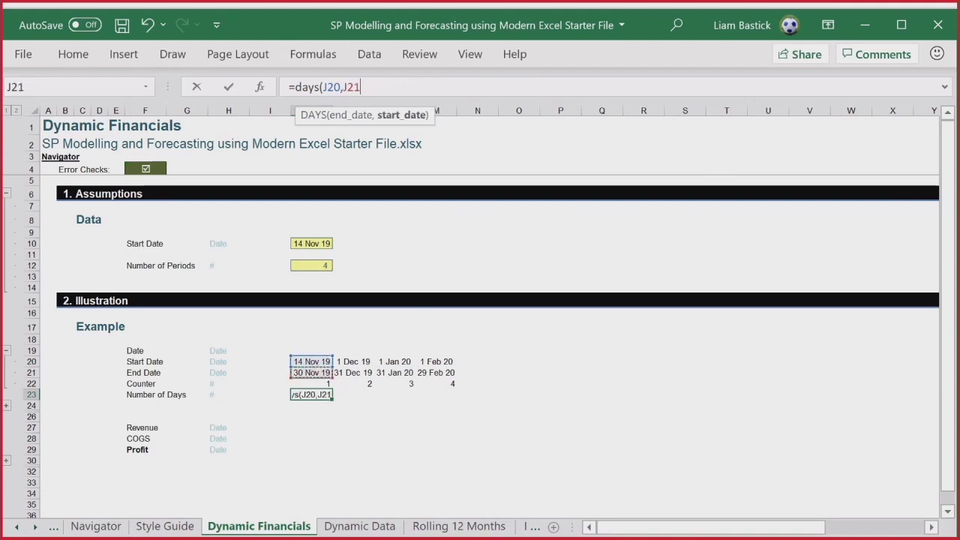
Replace the DAYS arguments with the spilled ranges and enter the J23 formula as =DAYS(J20#,J21#)+1.
left_click_drag(323, 87, 414, 102)
left_click(325, 87)
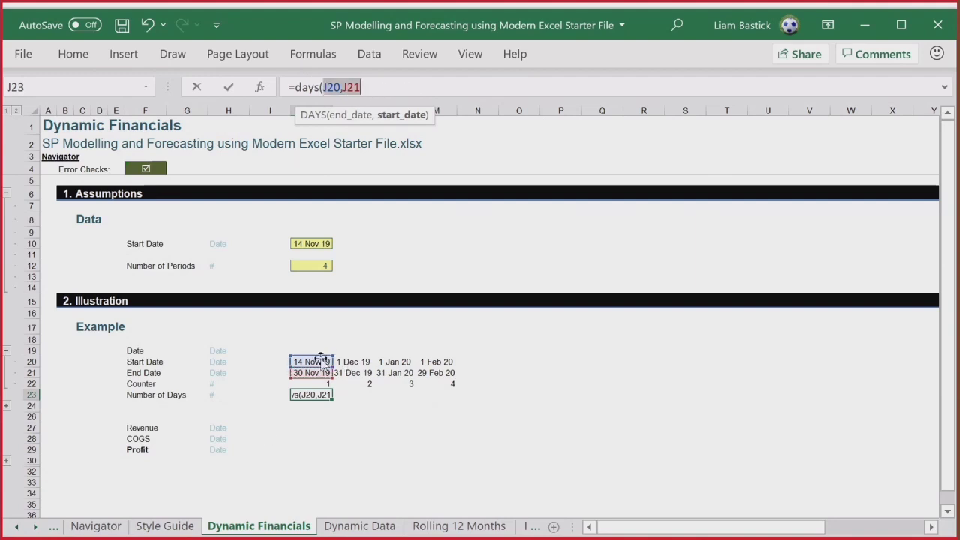
left_click_drag(329, 357, 433, 361)
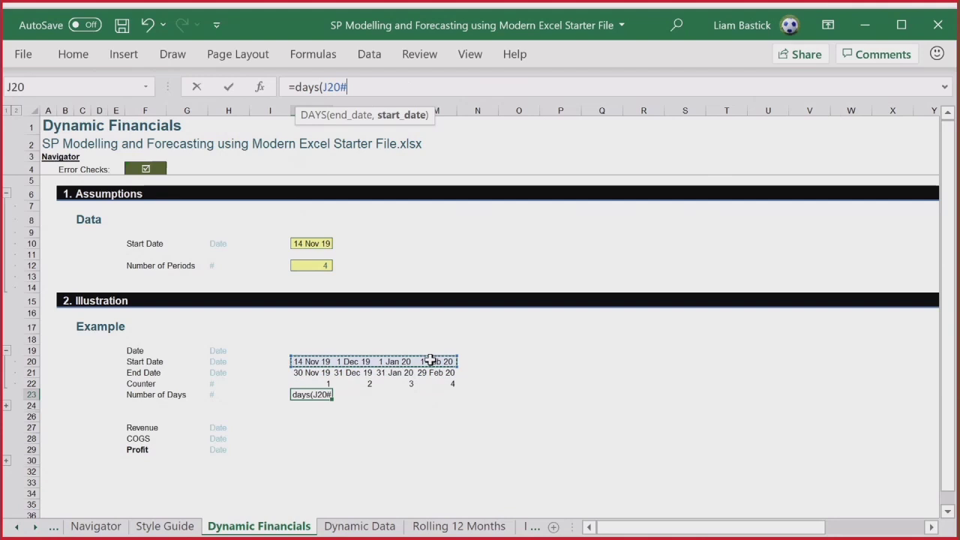
type(",")
left_click_drag(317, 372, 446, 375)
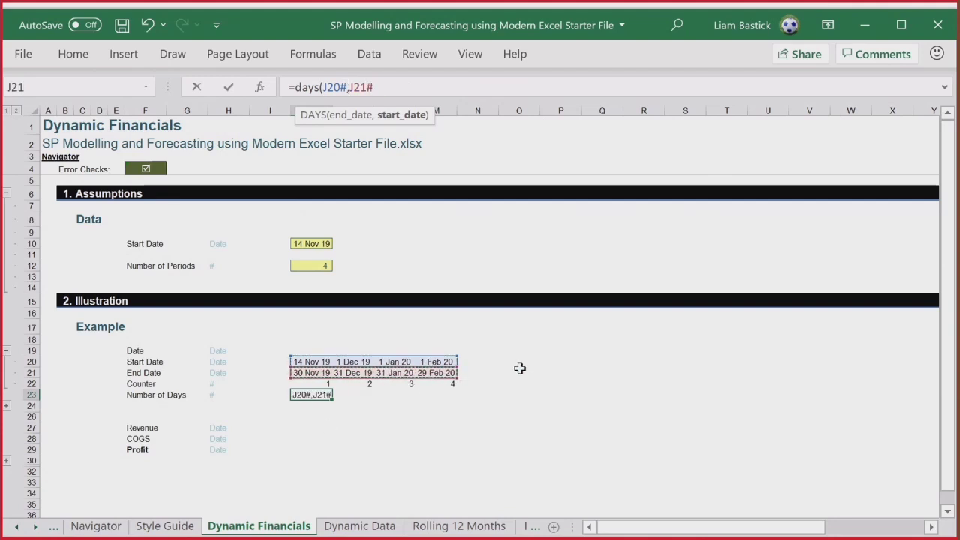
type(")+1")
key("Return")
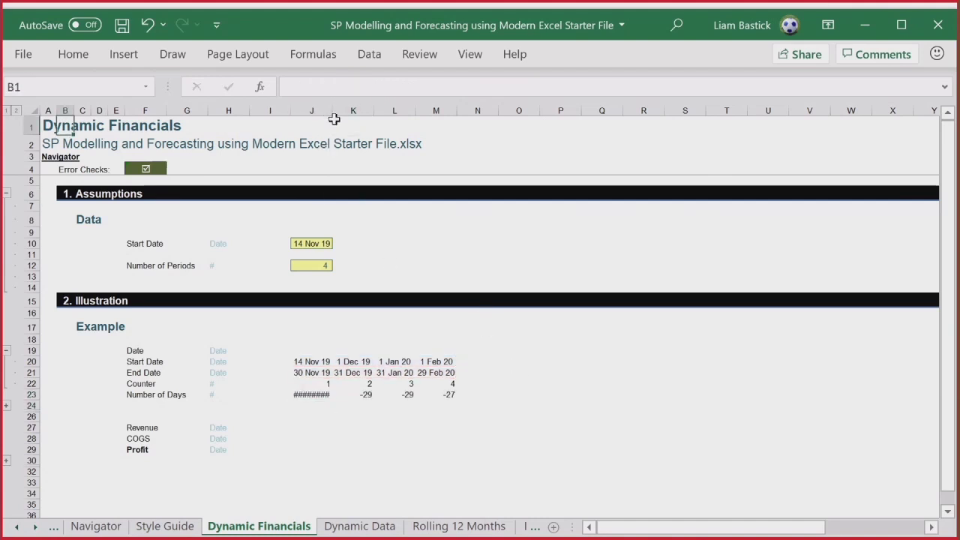
Swap the arguments of the Number of Days formula in J23 so it reads =DAYS(J21#,J20#)+1.
left_click(311, 391)
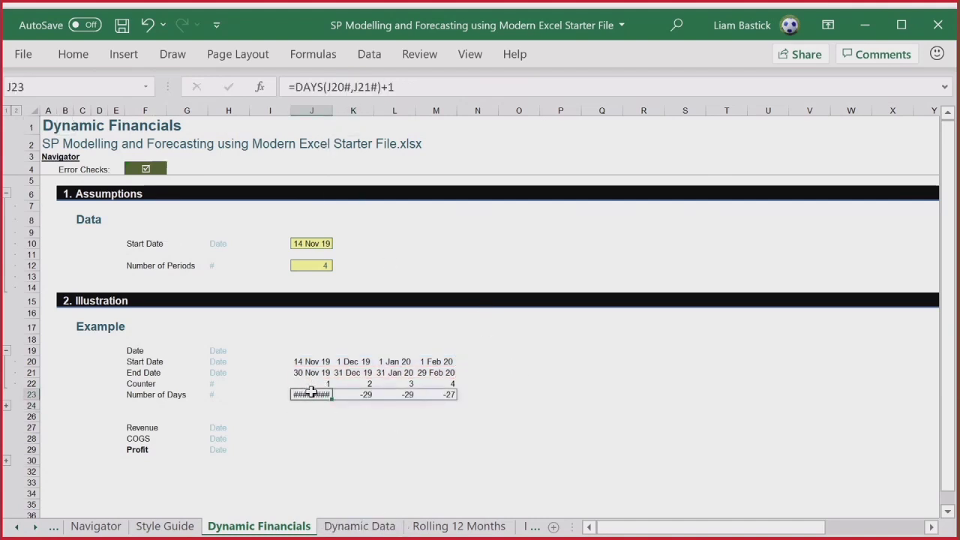
left_click(338, 87)
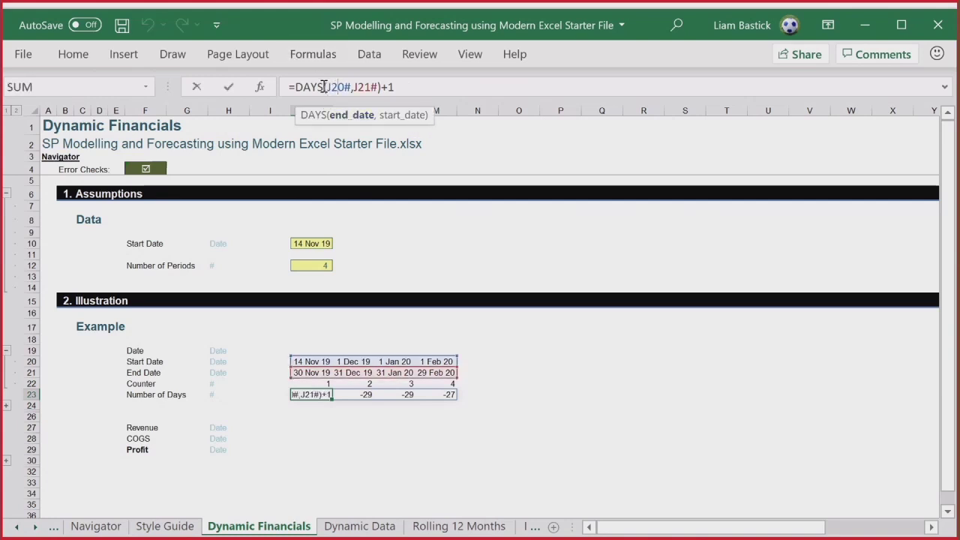
left_click_drag(338, 86, 371, 86)
type("1#,J2")
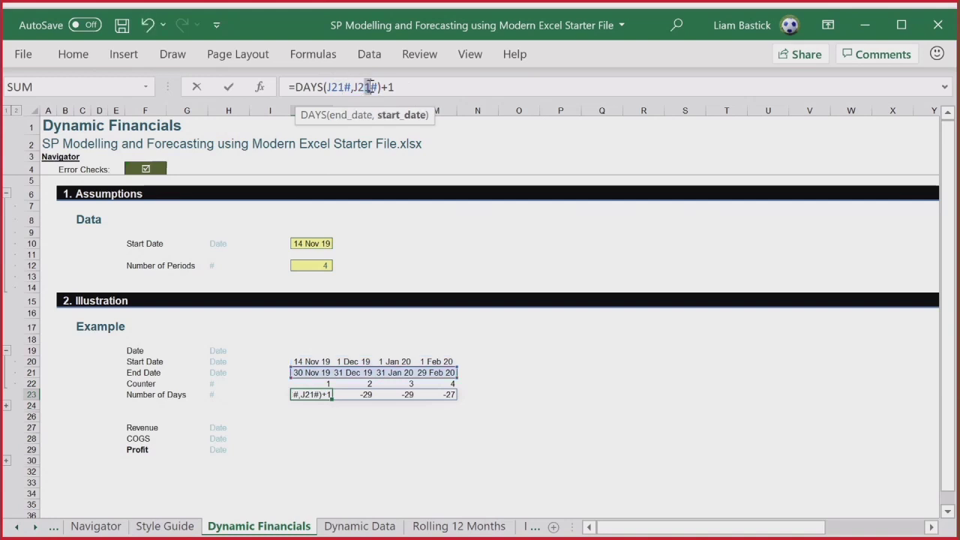
type("0")
key("Return")
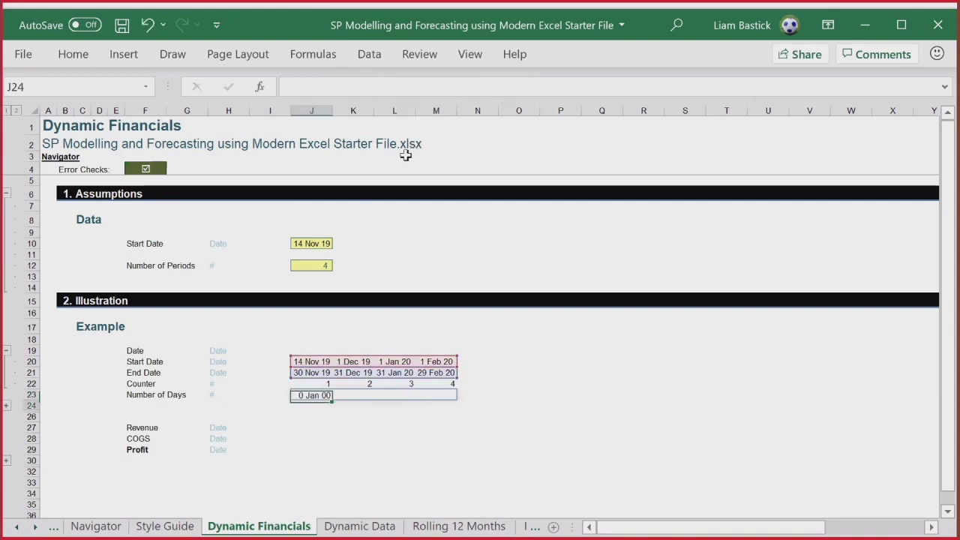
Copy the number formatting of K23 onto J23 in the Number of Days row.
left_click(359, 396)
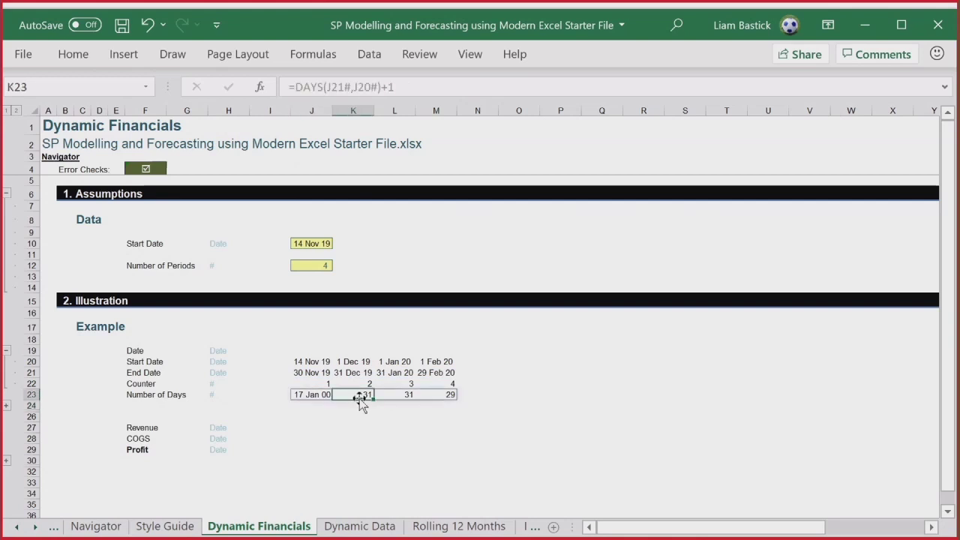
left_click(84, 61)
left_click(46, 116)
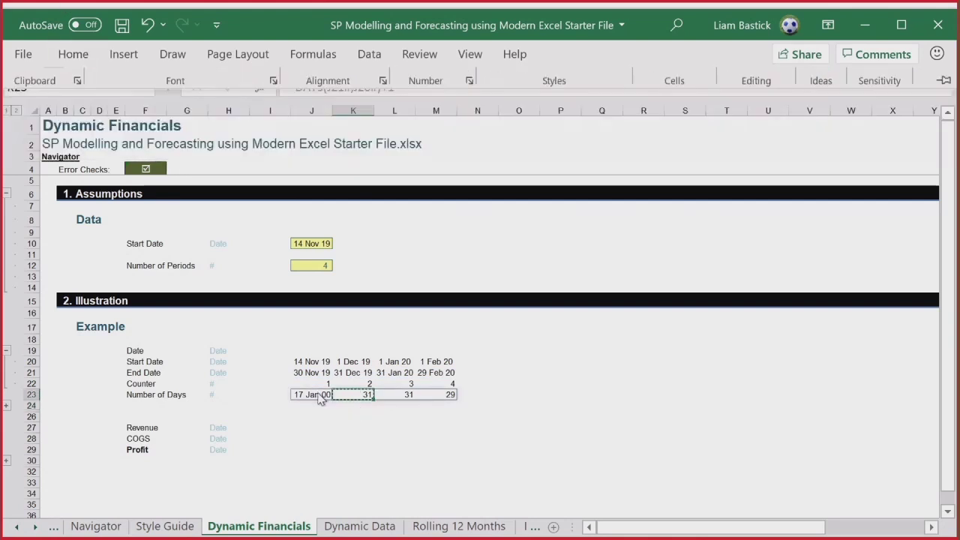
left_click(319, 398)
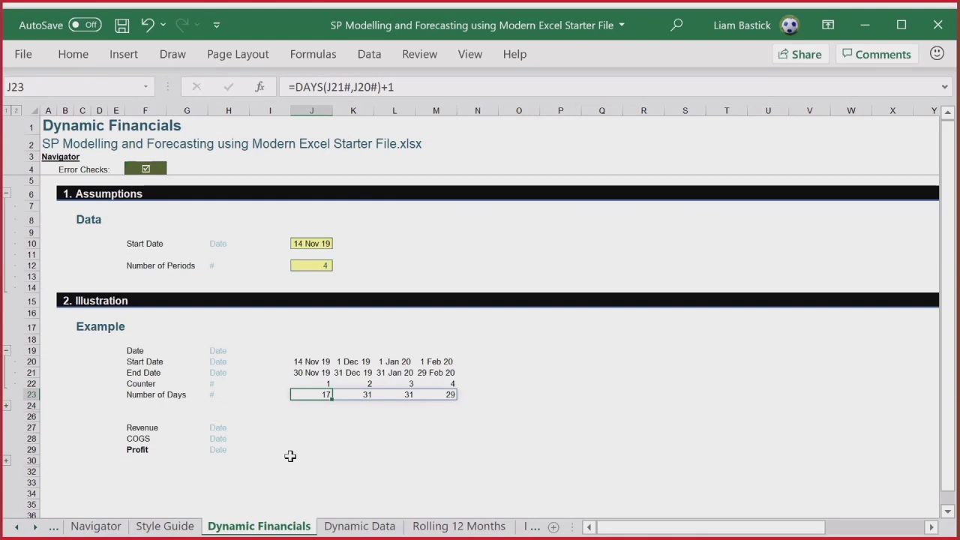
Link the first Date cell J19 to the first end date with the formula =J21.
left_click(317, 351)
type("=")
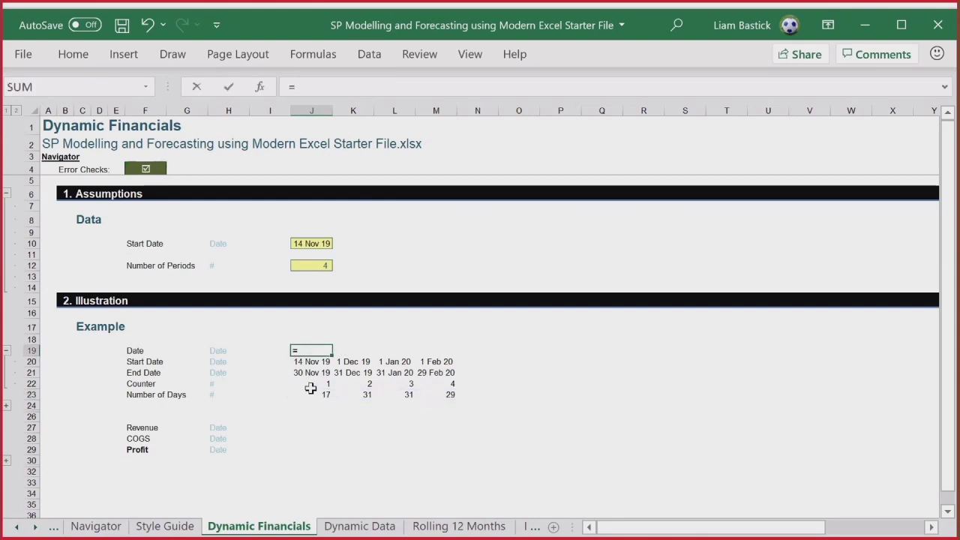
left_click(317, 372)
key("Return")
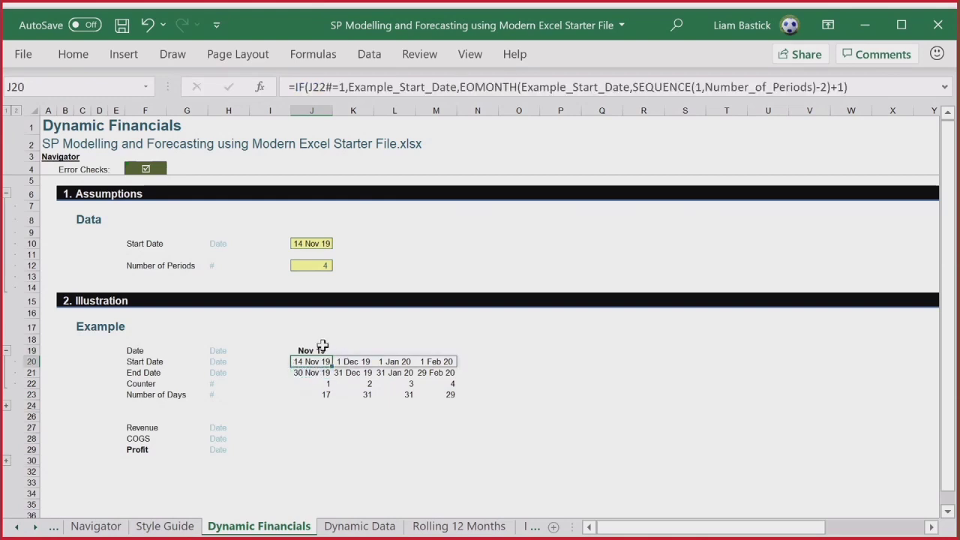
Change the Date formula in J19 to =J21# to reference the whole spilled end date range.
left_click(329, 352)
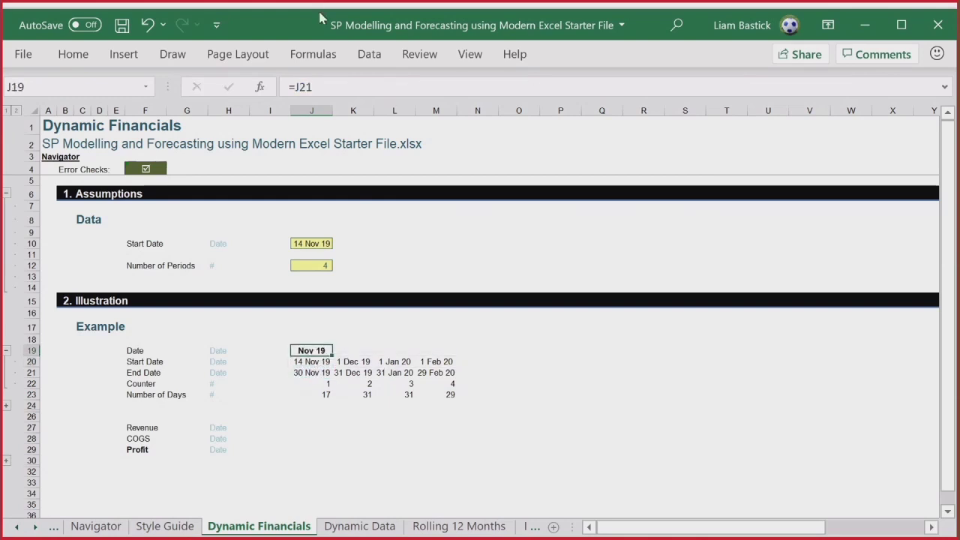
left_click(332, 88)
type("#")
key("Return")
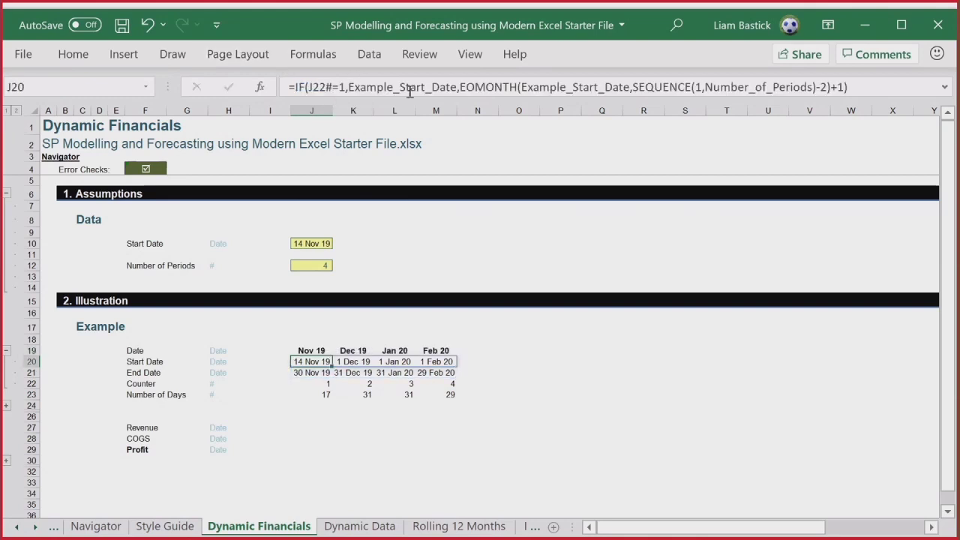
Set the Number of Periods to 8 and autofit column P so its end date fits.
left_click(327, 265)
left_click(338, 265)
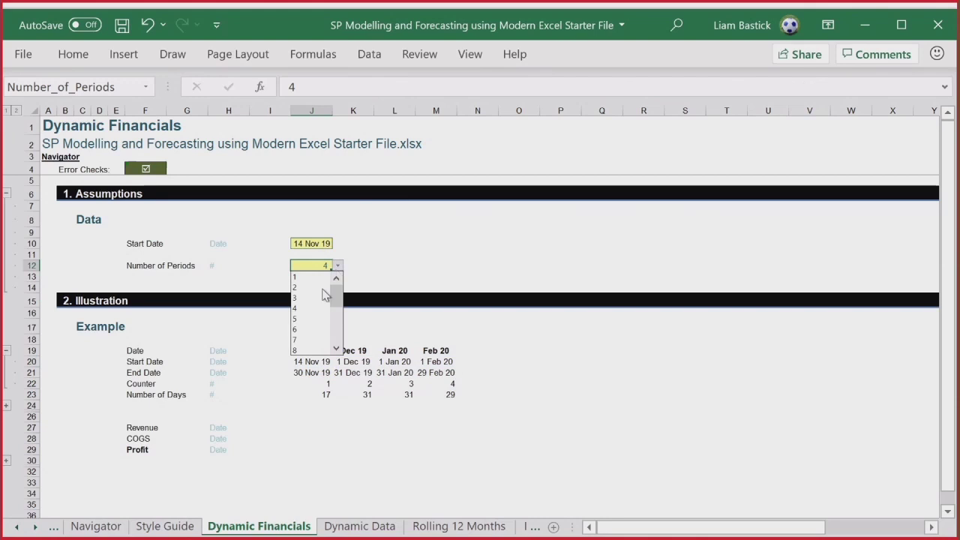
left_click(307, 347)
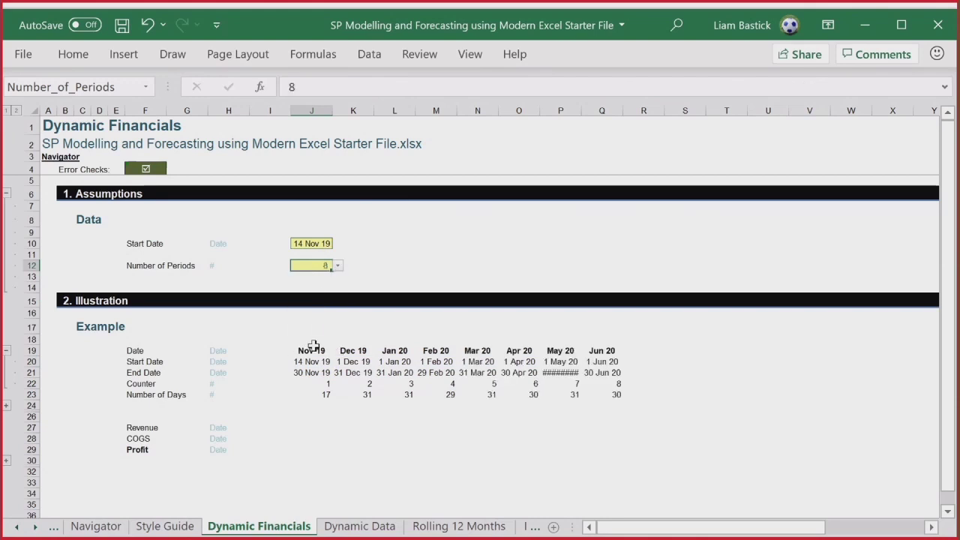
double_click(578, 111)
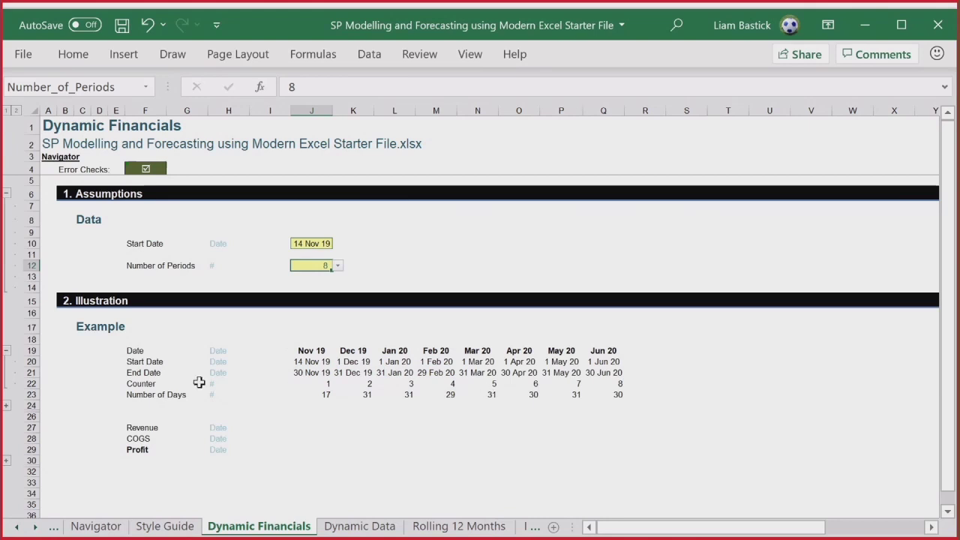
Expand the grouped Not Revenue row and enter =IF(J22#,RANDBETWEEN(100,200),) in J25.
left_click(6, 405)
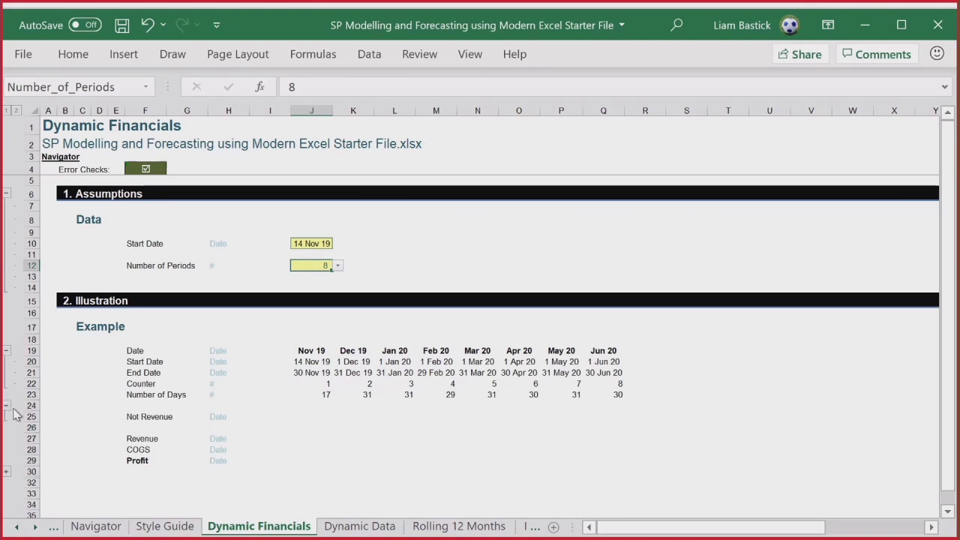
left_click(315, 421)
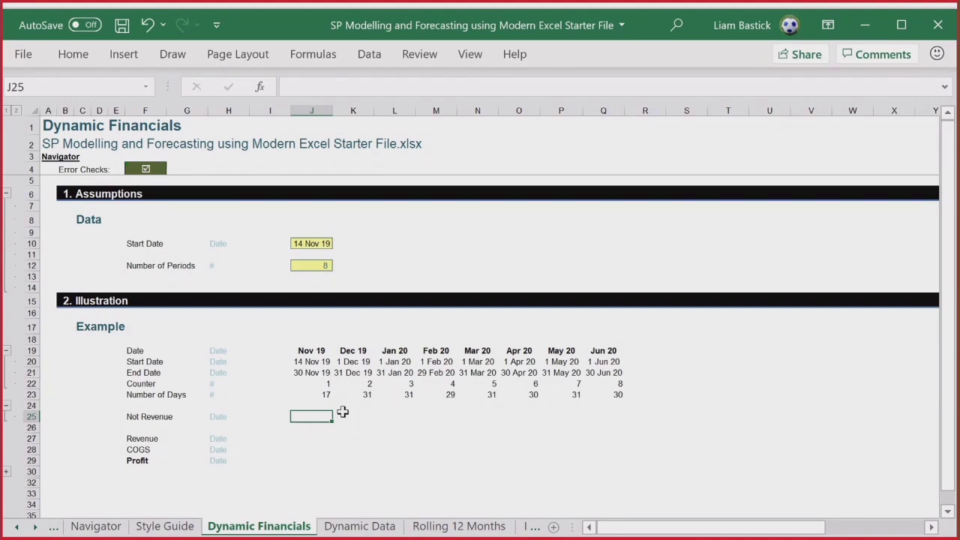
type("=if(")
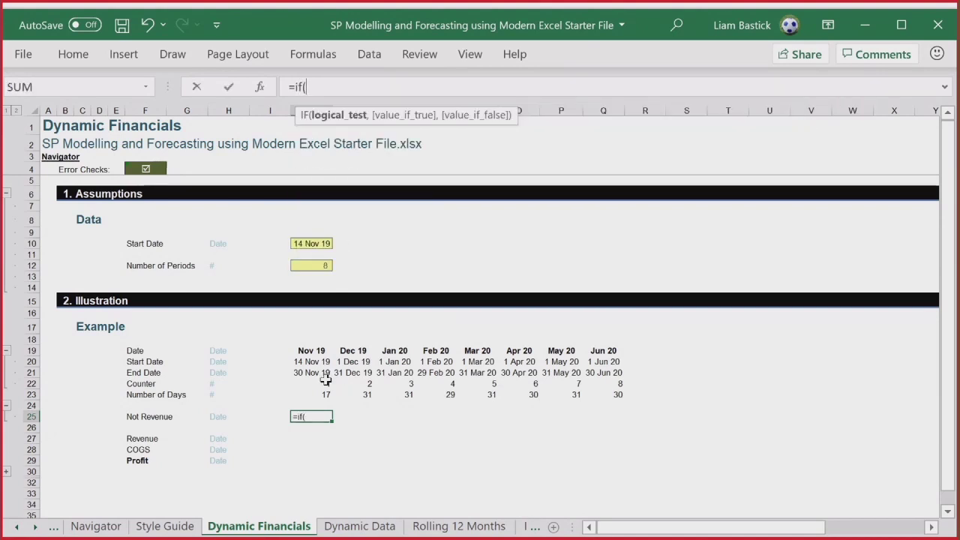
left_click(335, 384)
left_click_drag(334, 384, 599, 386)
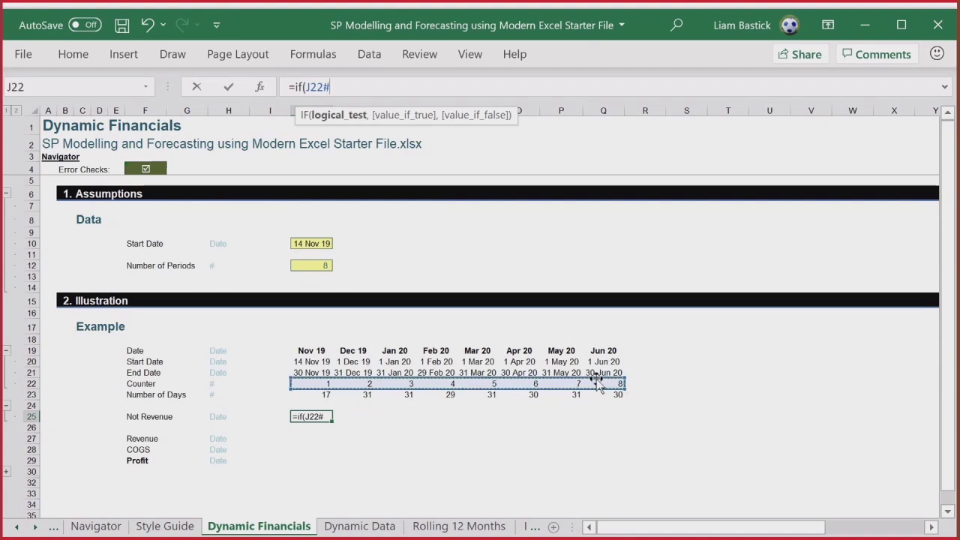
type(",")
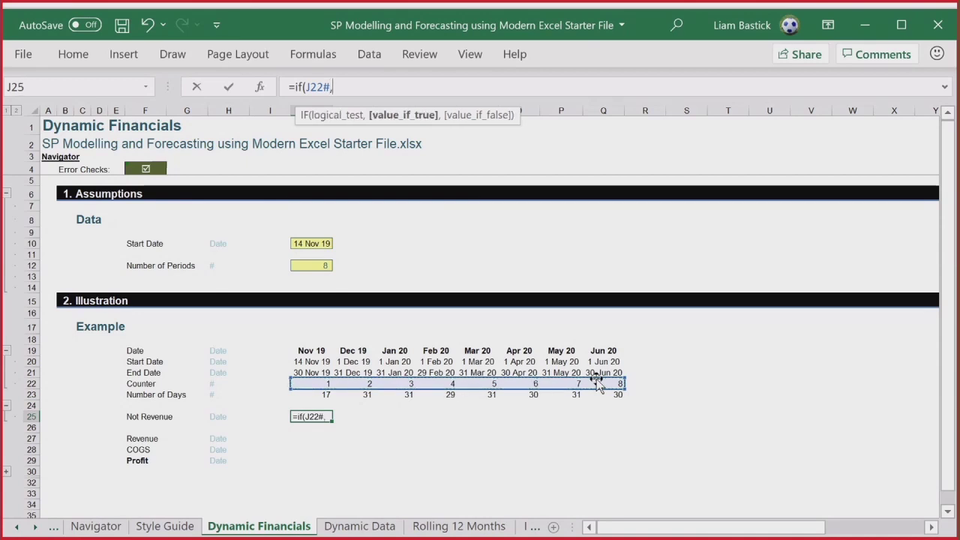
type("ran")
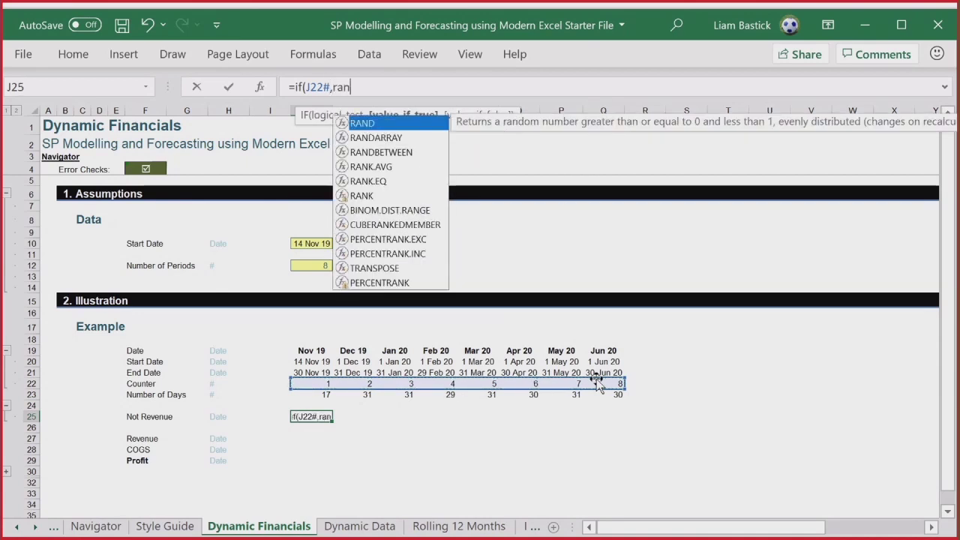
type("db")
key("Tab")
type("100,200),)")
key("Return")
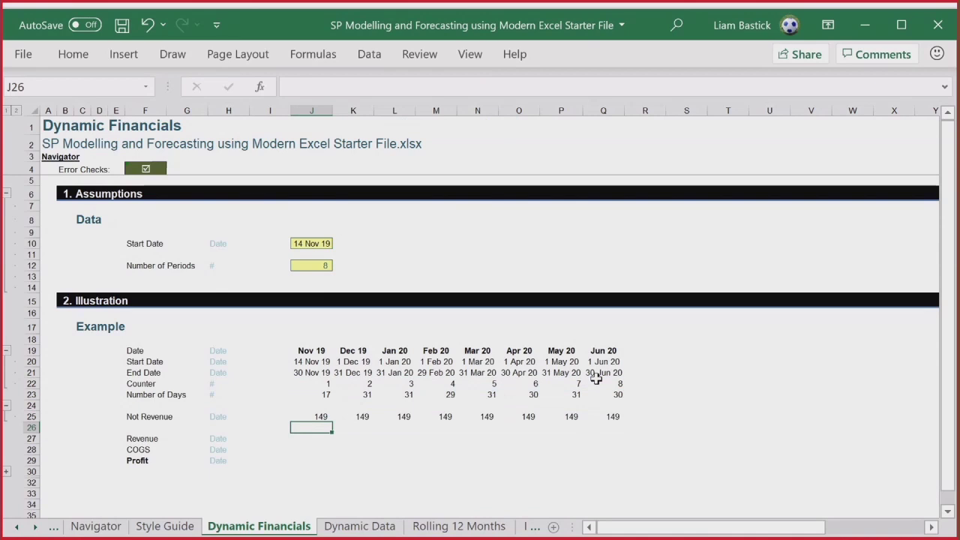
Recalculate the sheet several times to examine how the random Not Revenue values in row 25 change.
key("Up")
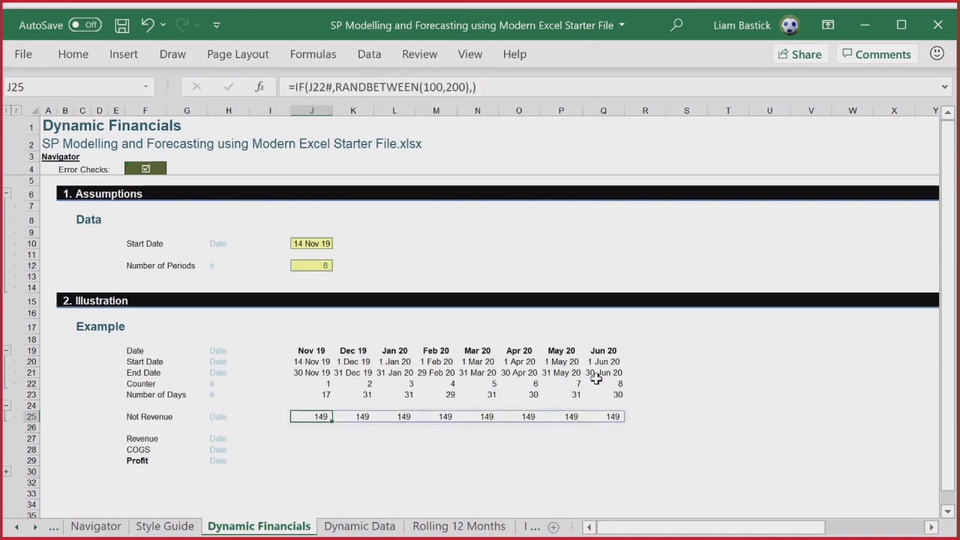
key("F9")
key("F9")
key("F9")
key("F9")
key("F9")
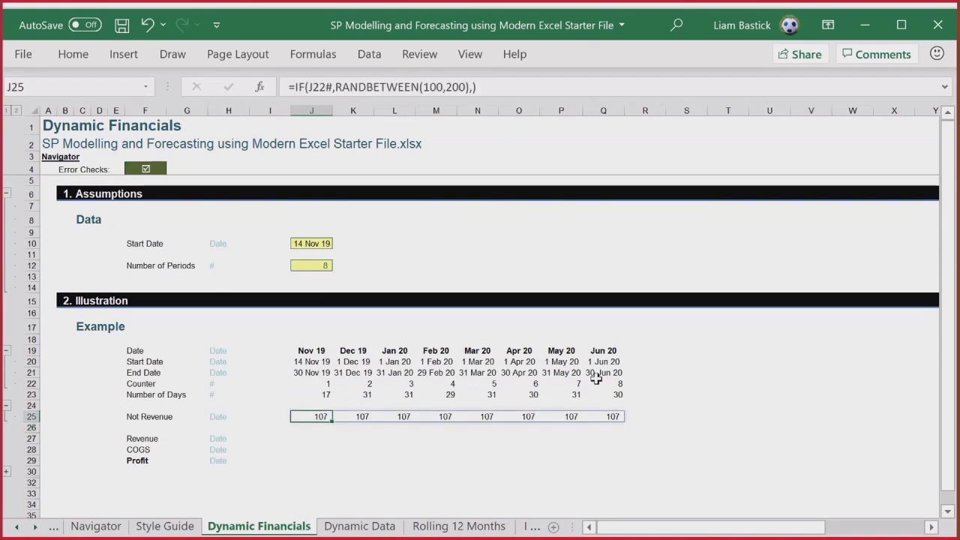
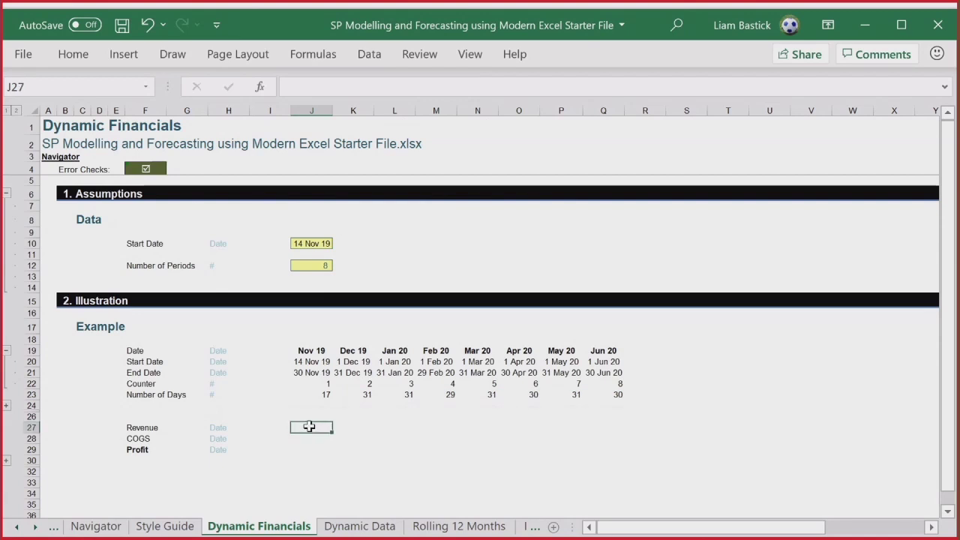
Enter =RANDARRAY(1,Number_of_Periods,100,200,TRUE) in Revenue cell J27 to generate random whole numbers for every period.
type("=randa")
key("Tab")
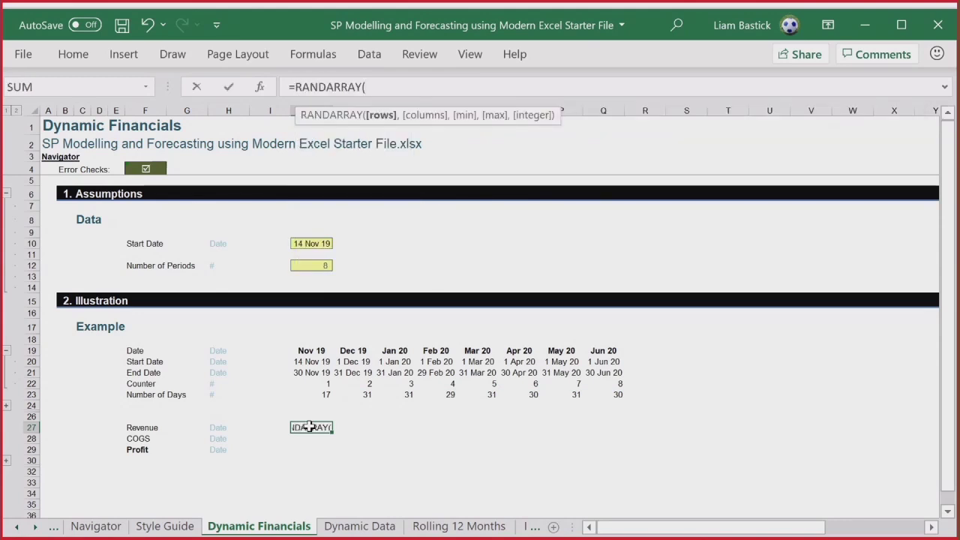
type("1,")
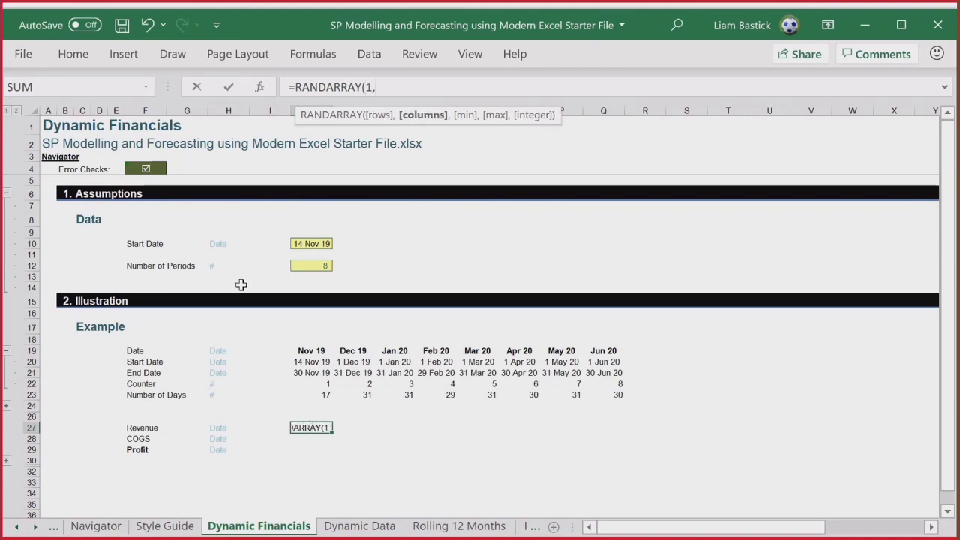
left_click(320, 265)
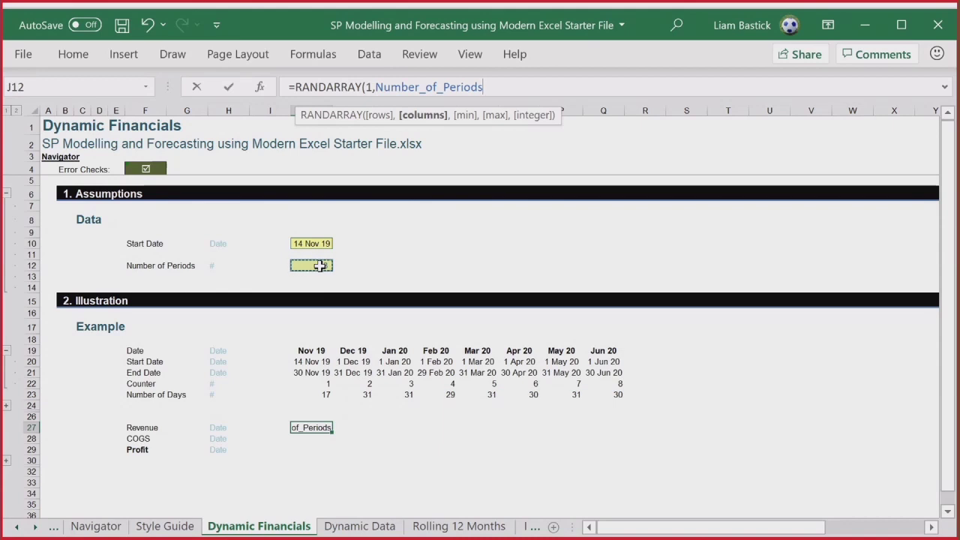
type(",100")
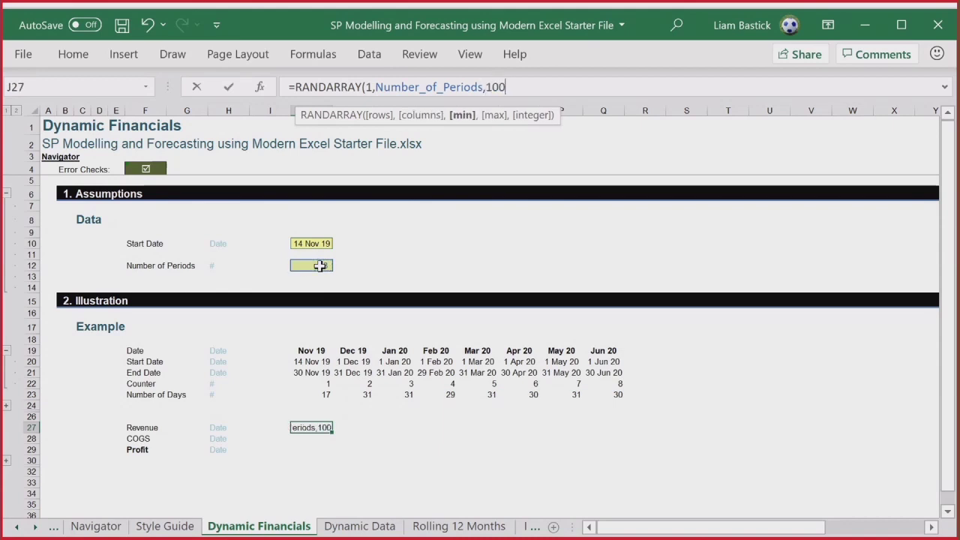
type(",200")
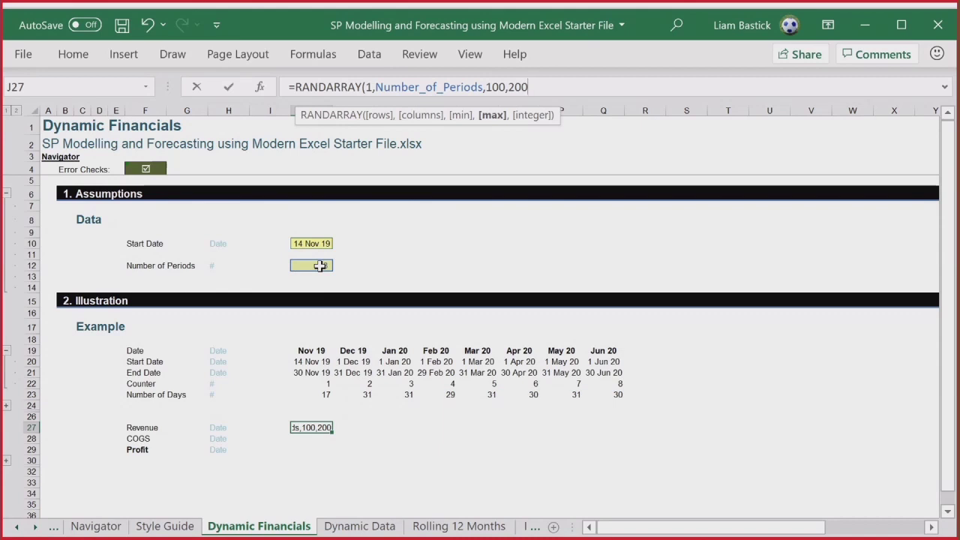
type(",")
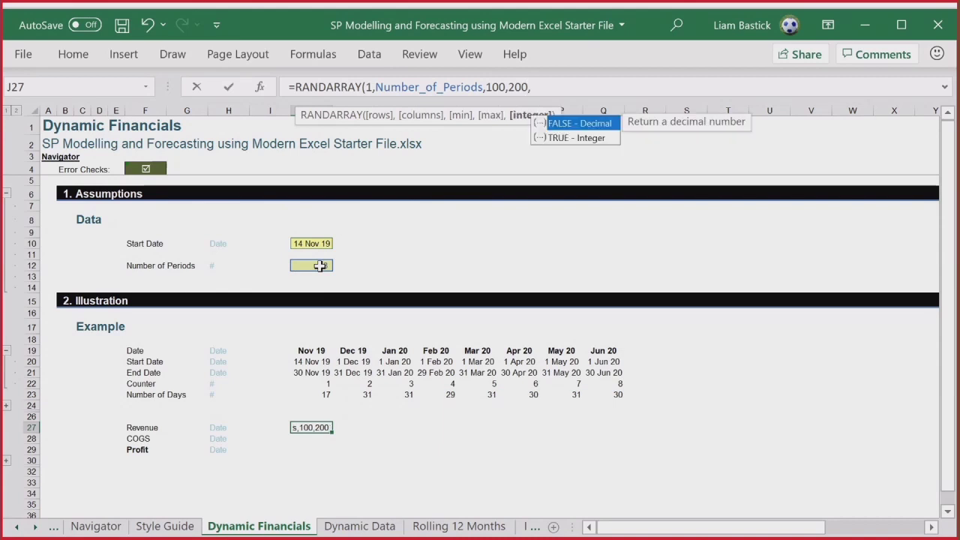
double_click(578, 140)
type(")")
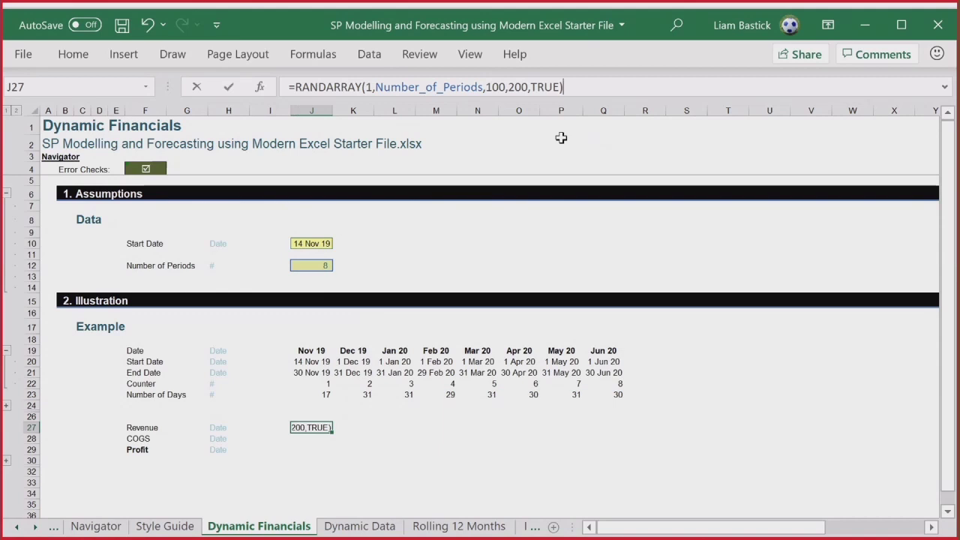
key("Return")
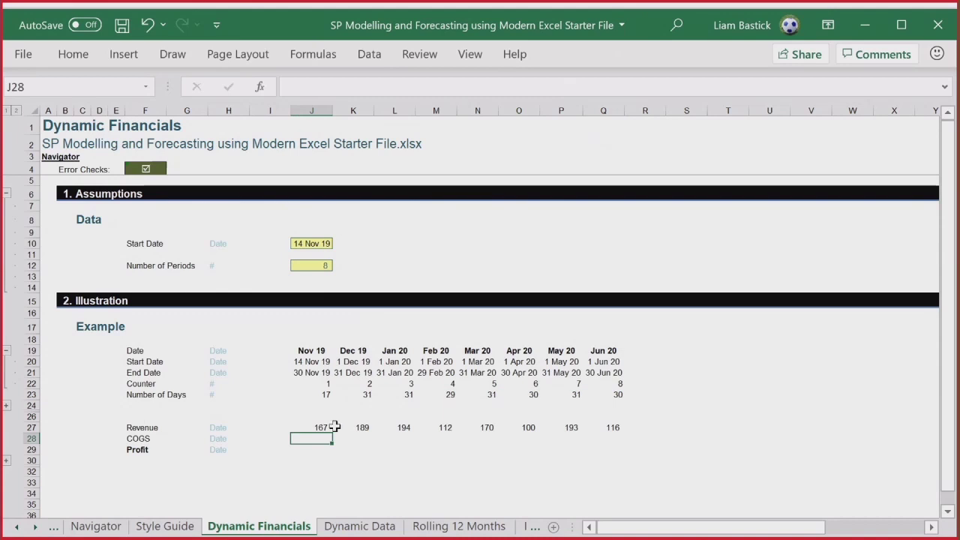
Enter the COGS formula =-RANDARRAY(1,Number_of_Periods,0,1)*J27 in J28.
type("=-rand")
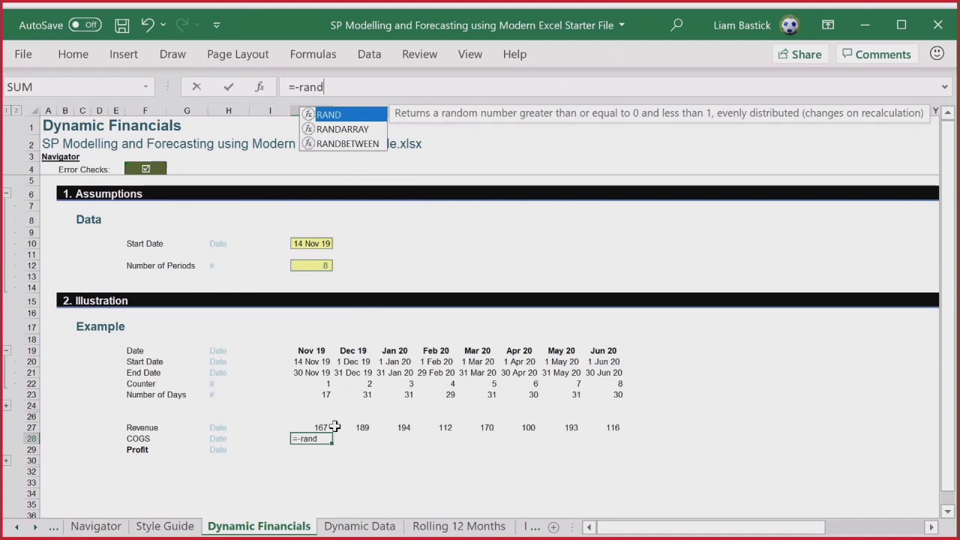
key("Down")
key("Tab")
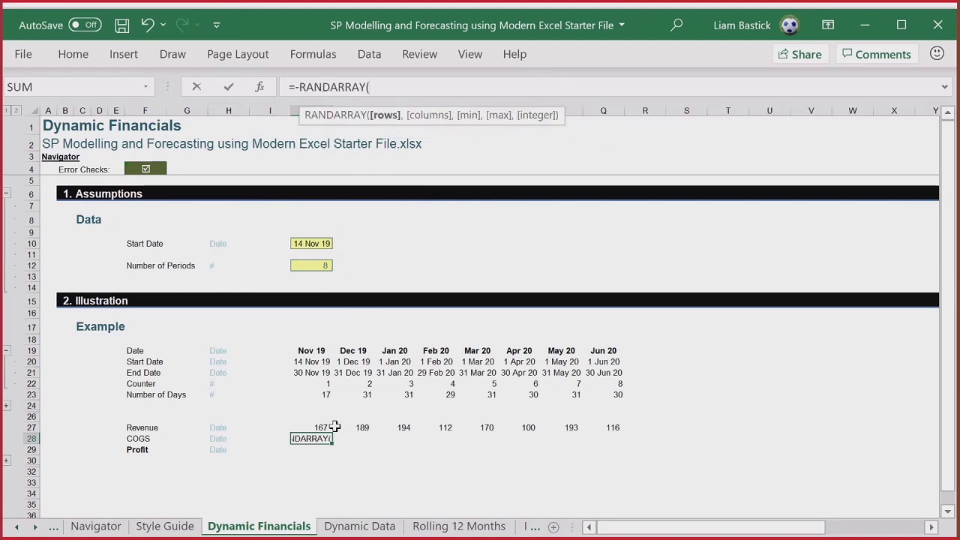
type("1,")
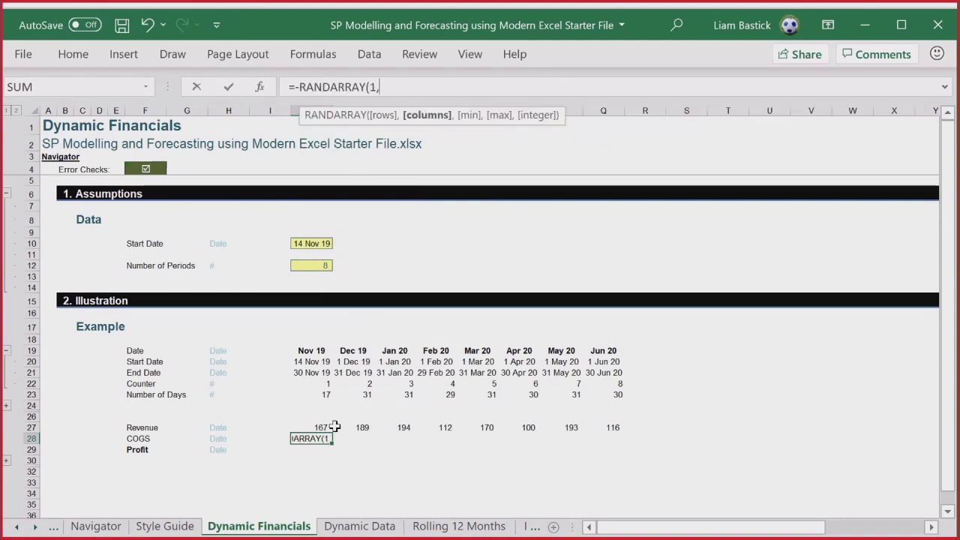
left_click(315, 266)
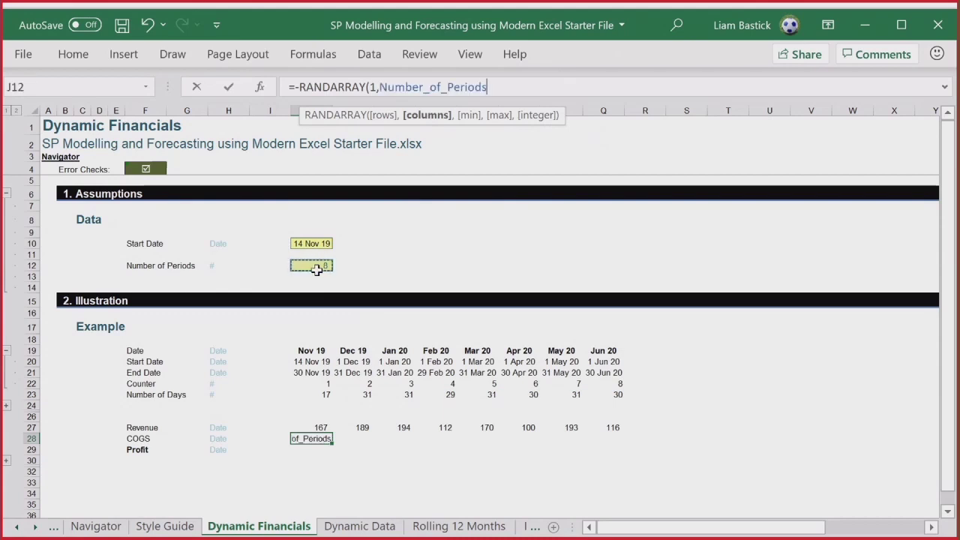
type(",0,1")
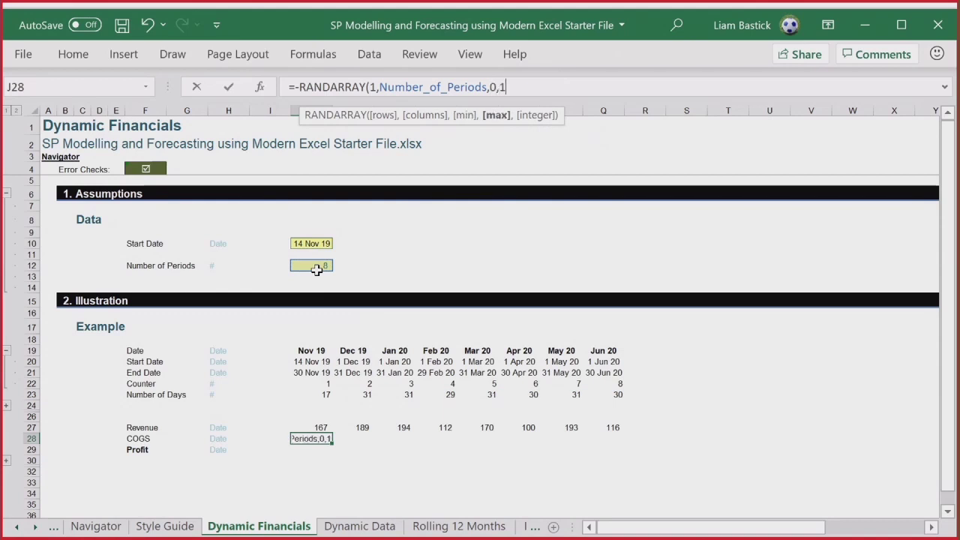
type("(")
key("BackSpace")
type(")*")
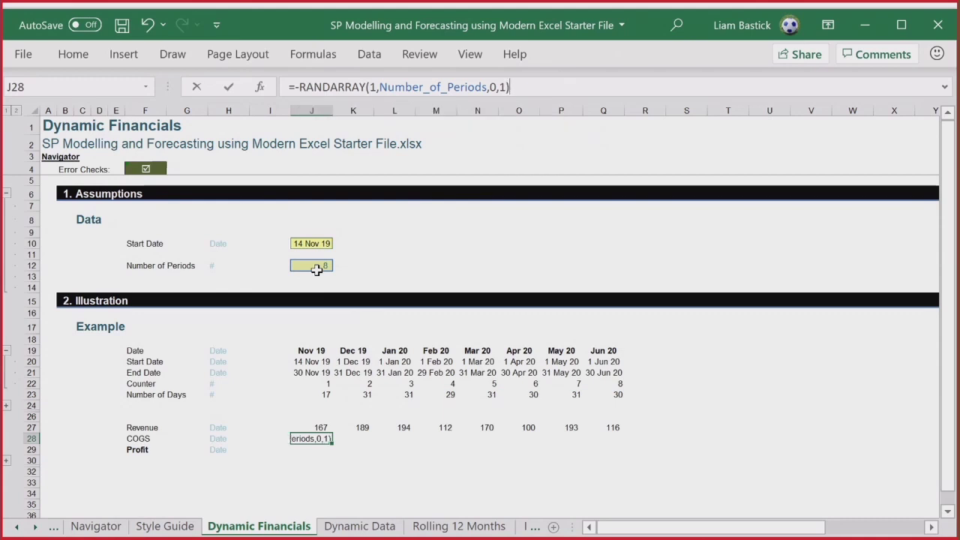
left_click(304, 427)
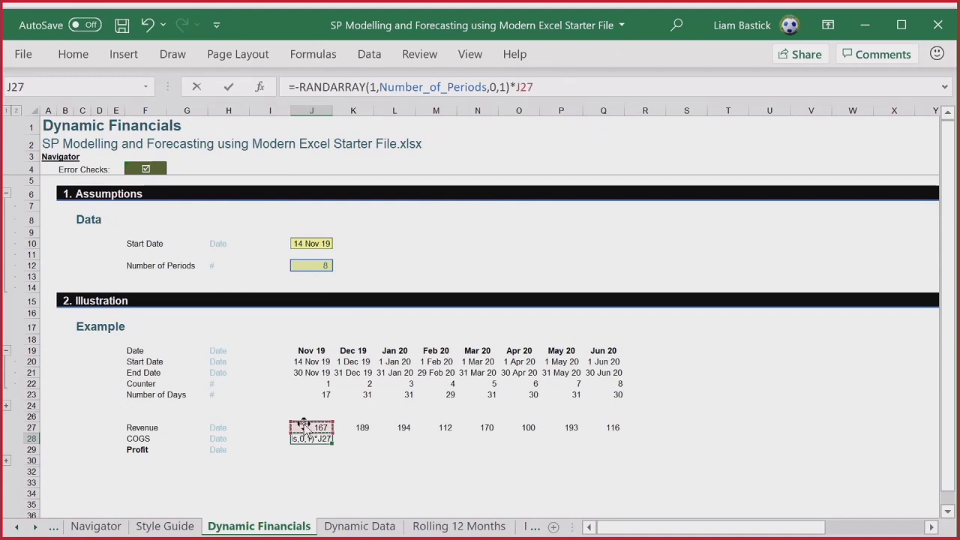
key("Return")
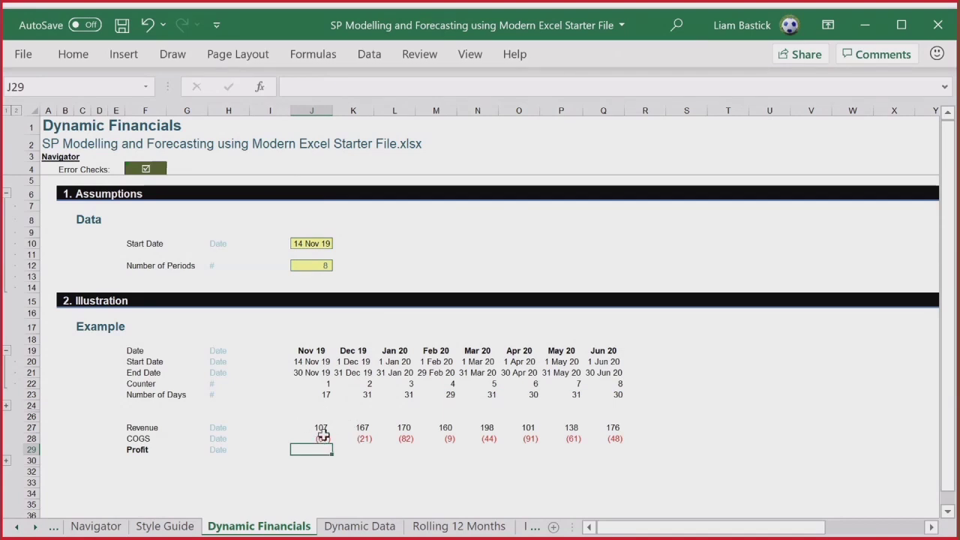
left_click_drag(322, 435, 607, 449)
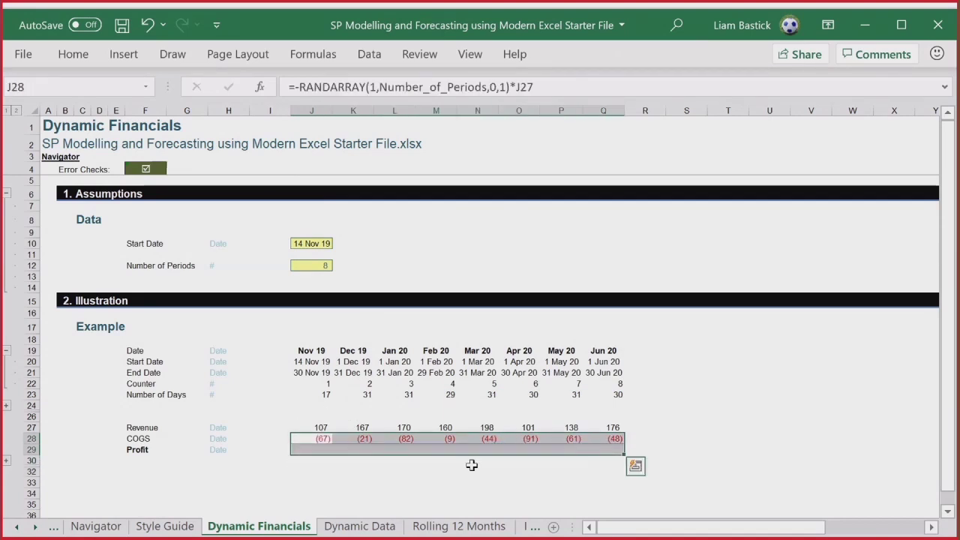
left_click(323, 461)
left_click(323, 441)
left_click_drag(322, 441, 570, 447)
Calculate the first period's Profit in J29 with an AutoSum of Revenue and COGS.
left_click(324, 448)
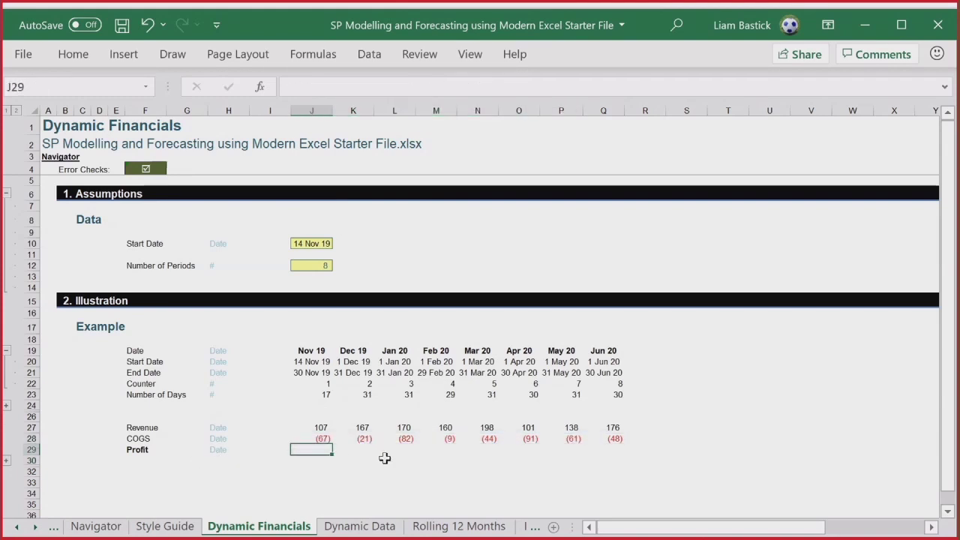
key("alt+equal")
key("Return")
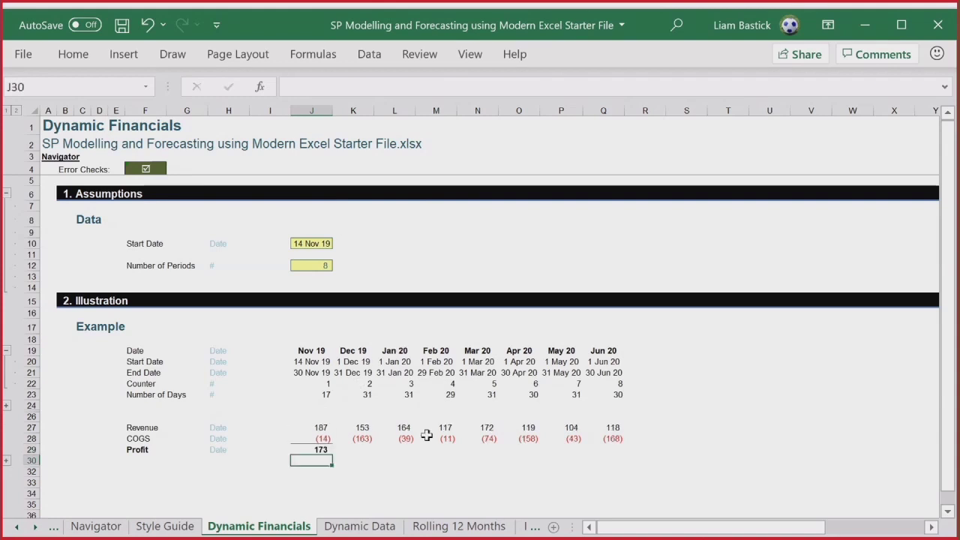
key("Escape")
Expand the hidden Not Profit row and enter =IF(J27#,SUM(J27#,J28#)) in J31.
left_click(6, 460)
left_click(320, 480)
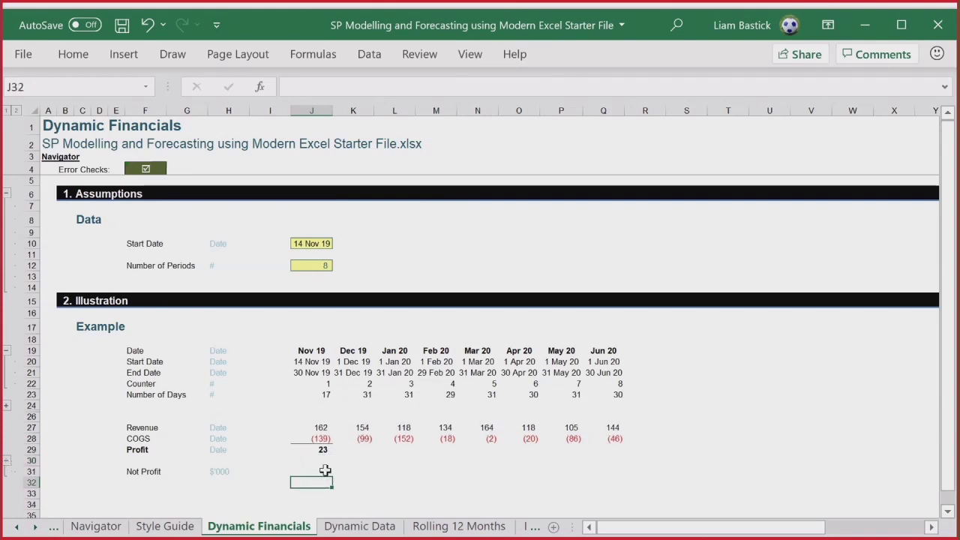
left_click(318, 468)
type("=if(")
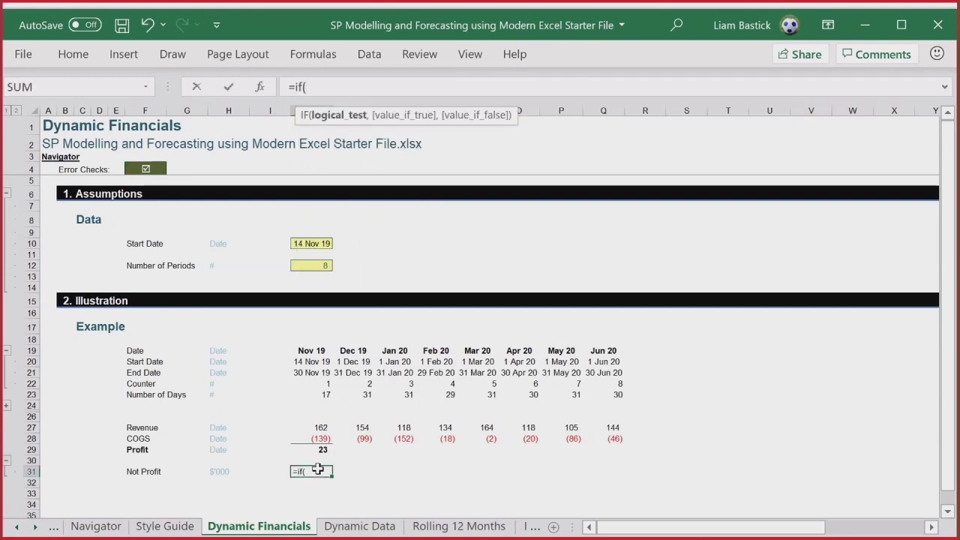
left_click_drag(324, 427, 603, 426)
type(",s")
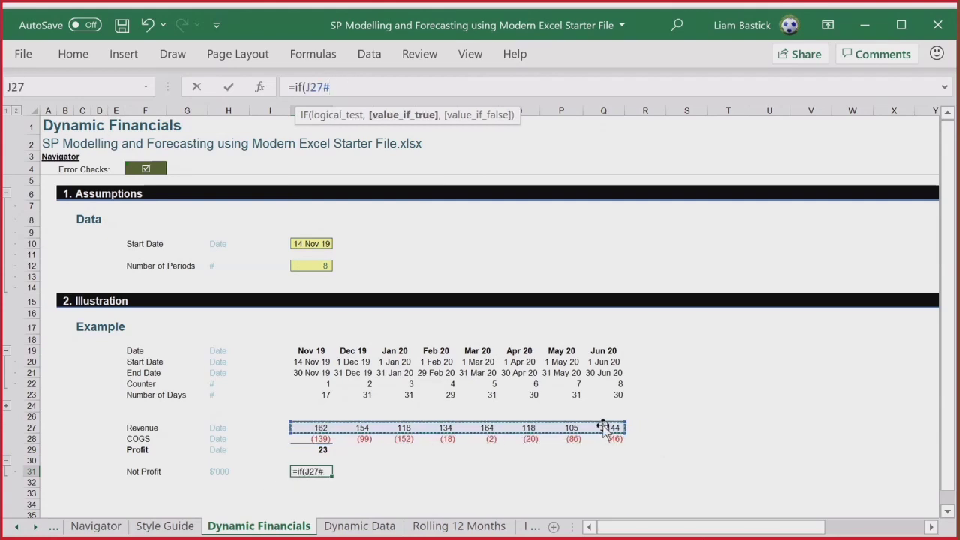
type("um(")
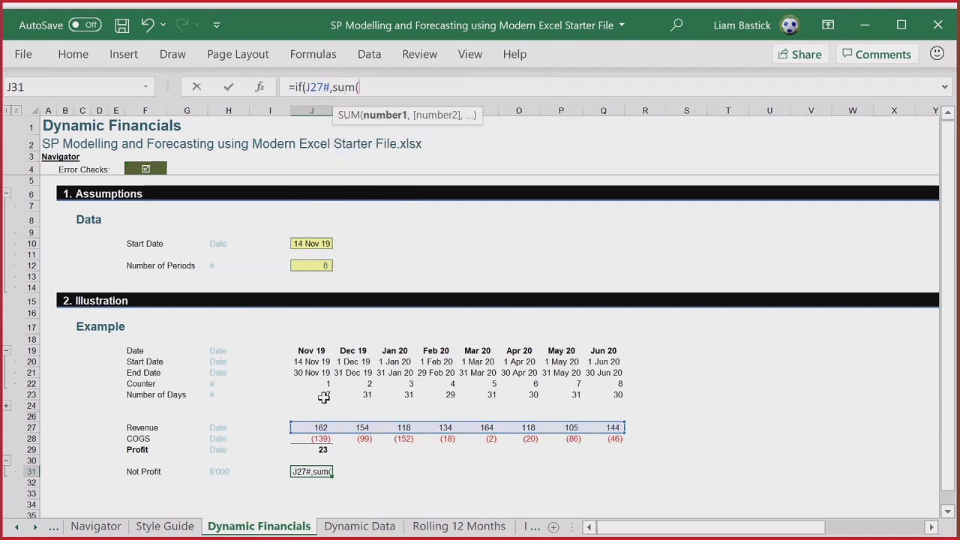
left_click_drag(323, 426, 595, 428)
type(",")
left_click_drag(309, 439, 615, 438)
type(")")
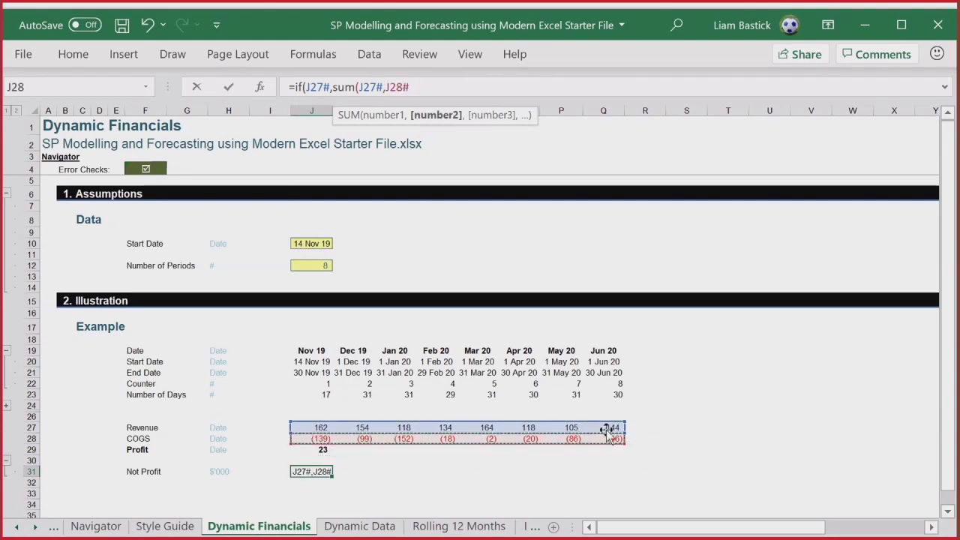
type(")")
key("Return")
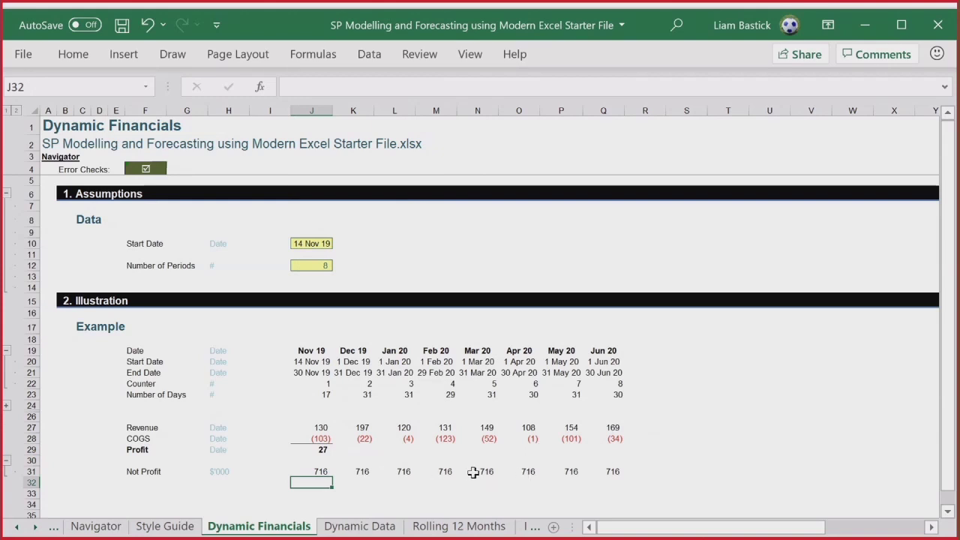
Review the Revenue formula in J27 and the Not Profit formula in J31, and collapse the Not Profit row.
left_click(315, 422)
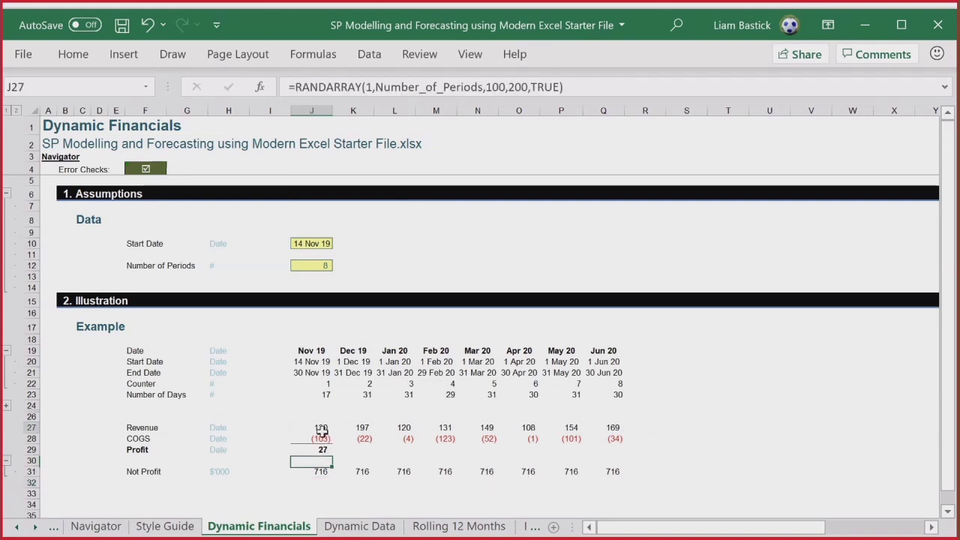
left_click(322, 472)
left_click(6, 461)
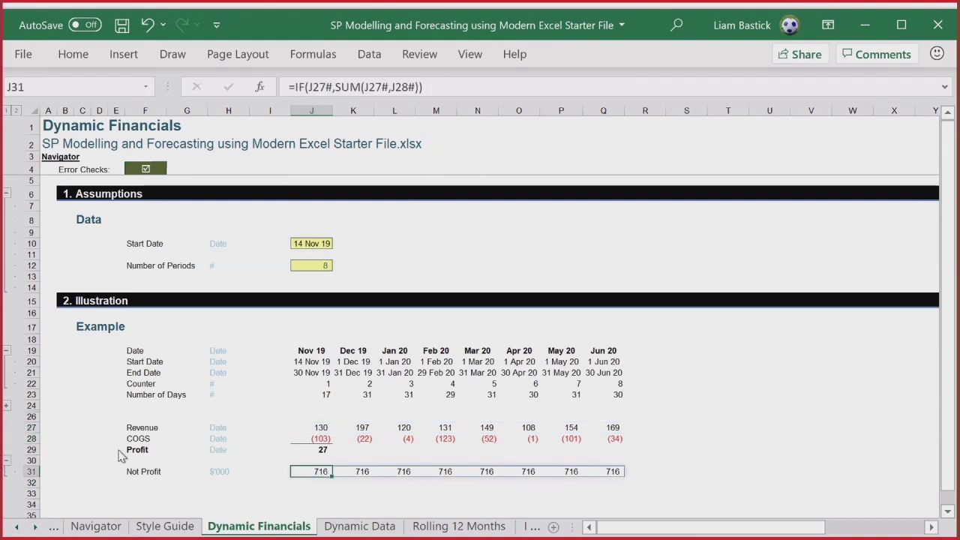
Replace the Profit formula in J29 with =J27#+J28# so Profit spills across every period.
left_click(315, 452)
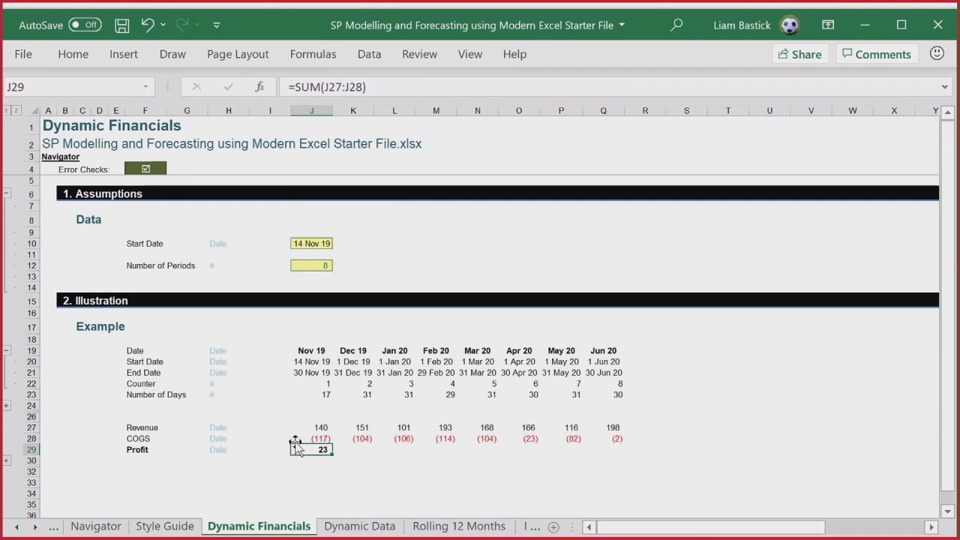
type("=")
left_click_drag(319, 427, 611, 425)
type("+")
left_click_drag(324, 438, 616, 438)
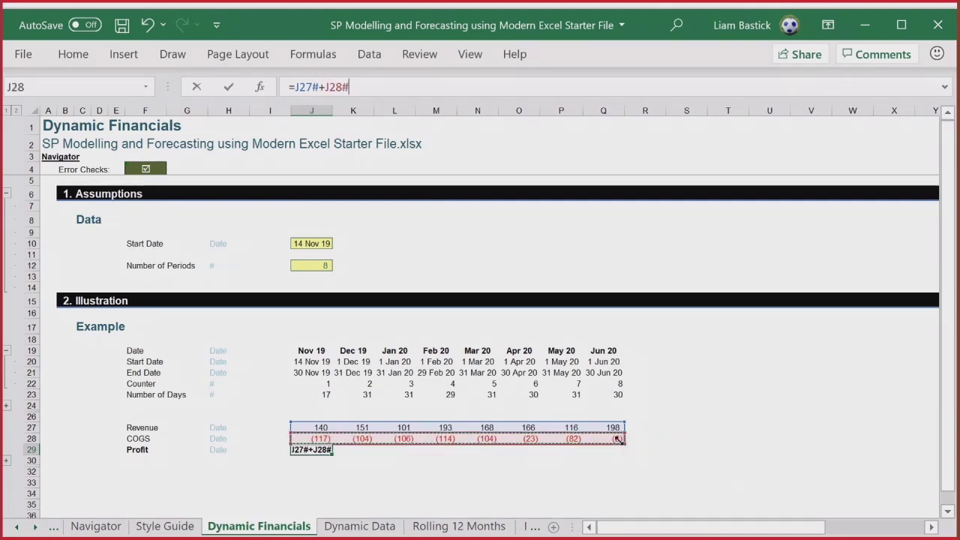
key("Return")
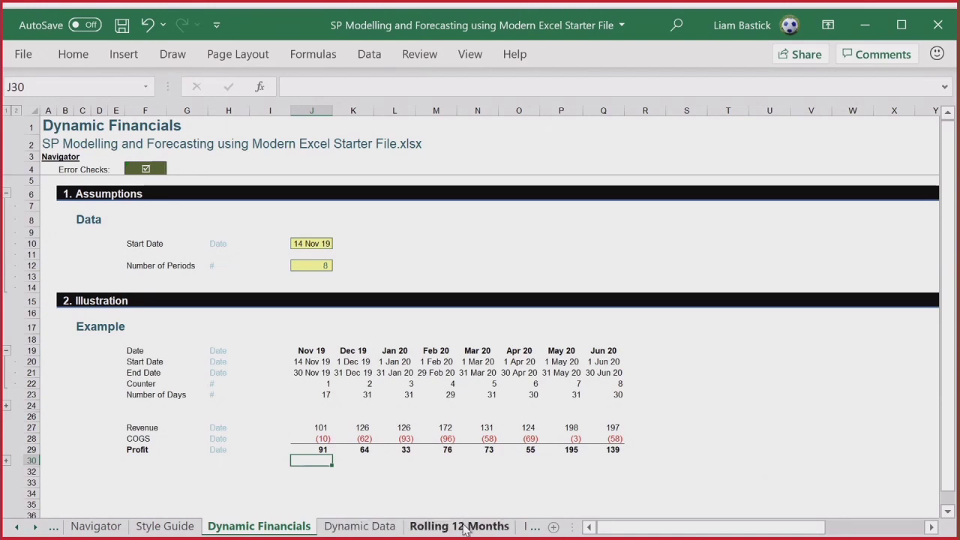
Insert a default column chart of the spilled Profit row J29# and place it beneath the Profit row.
scroll(481, 442, "down", 3)
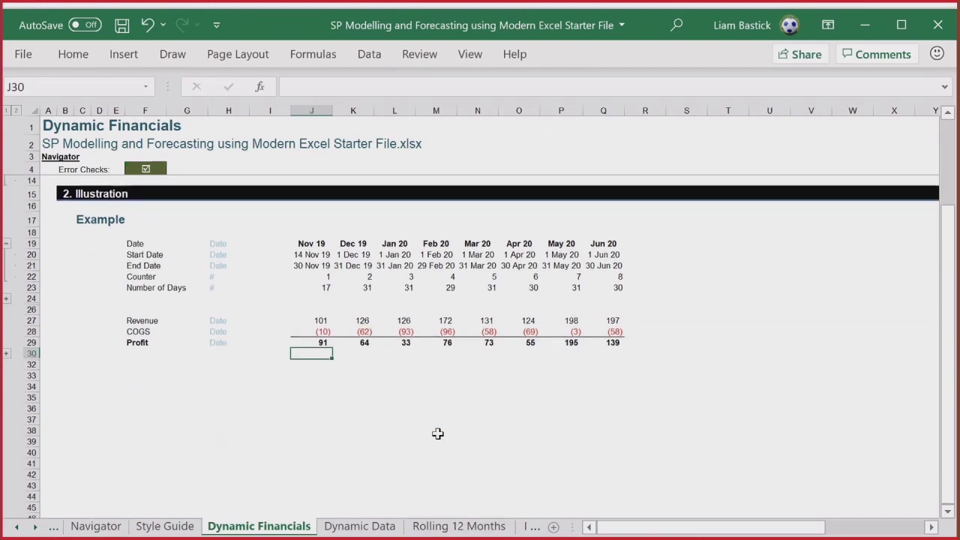
left_click_drag(322, 343, 589, 344)
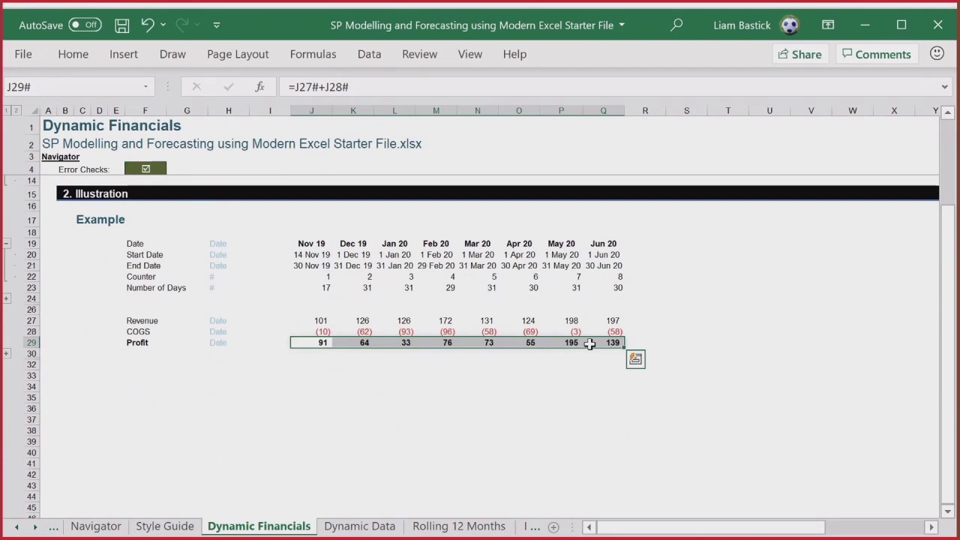
key("alt+F1")
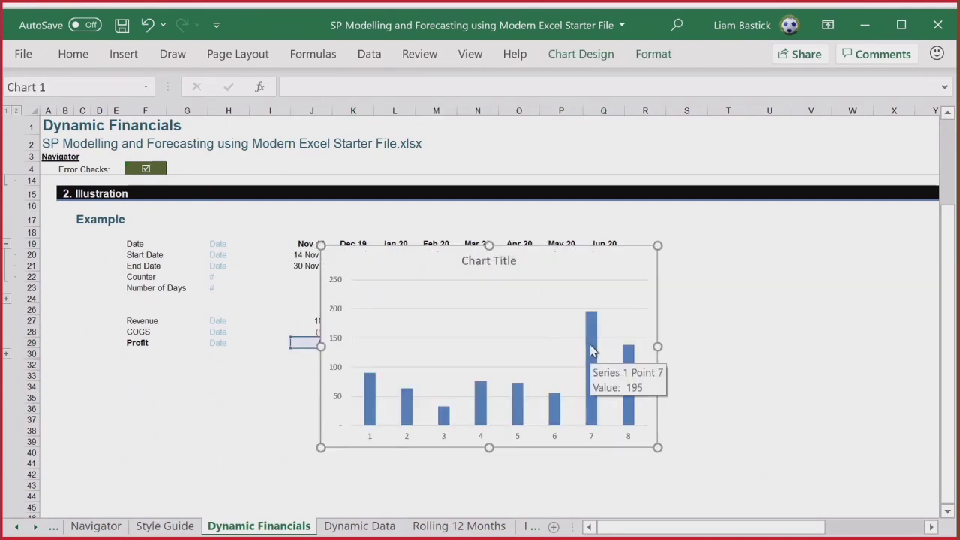
left_click_drag(517, 260, 404, 364)
scroll(885, 458, "down", 1)
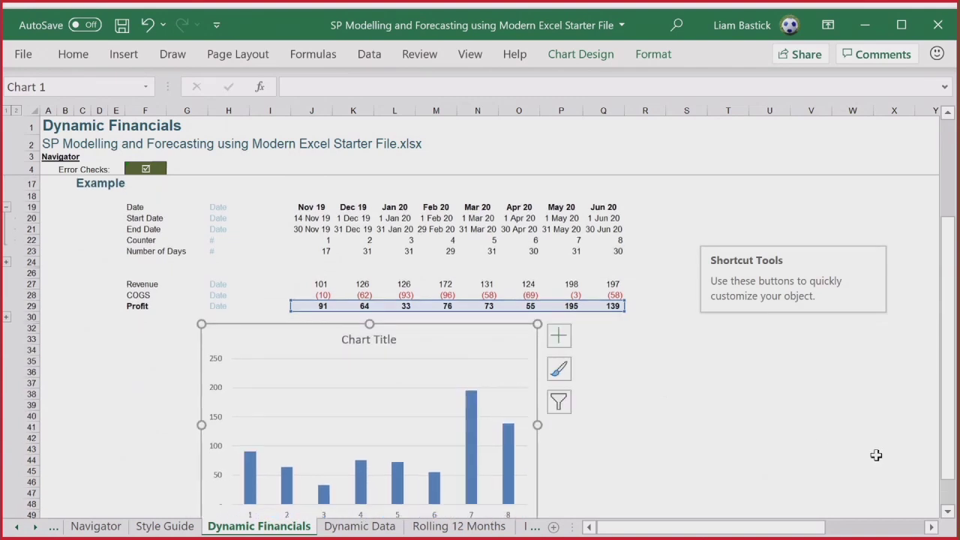
Recalculate the sheet several times to examine how the Profit chart follows the random values.
key("F9")
key("F9")
key("F9")
key("F9")
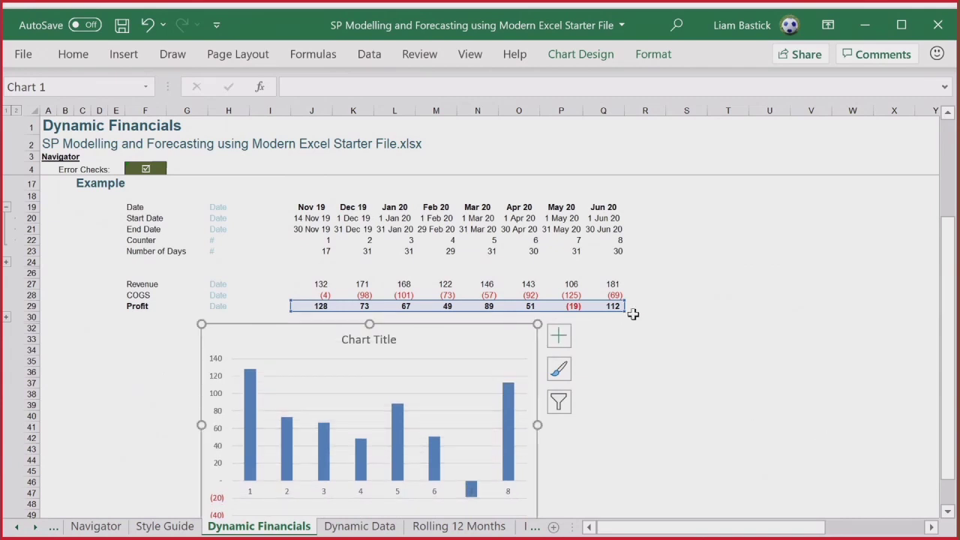
Set the Number of Periods to 6 and check how the Profit chart responds.
scroll(317, 203, "up", 1)
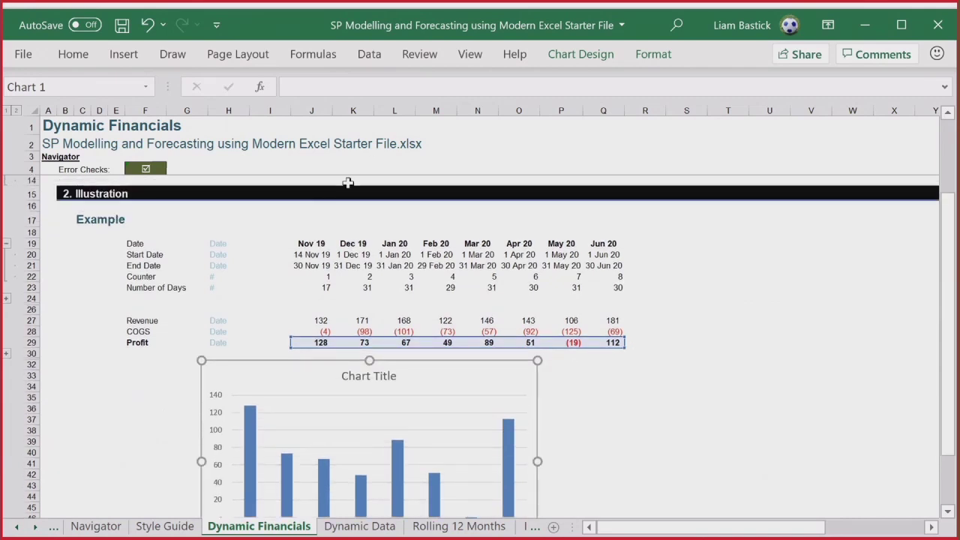
scroll(334, 199, "up", 2)
left_click(325, 228)
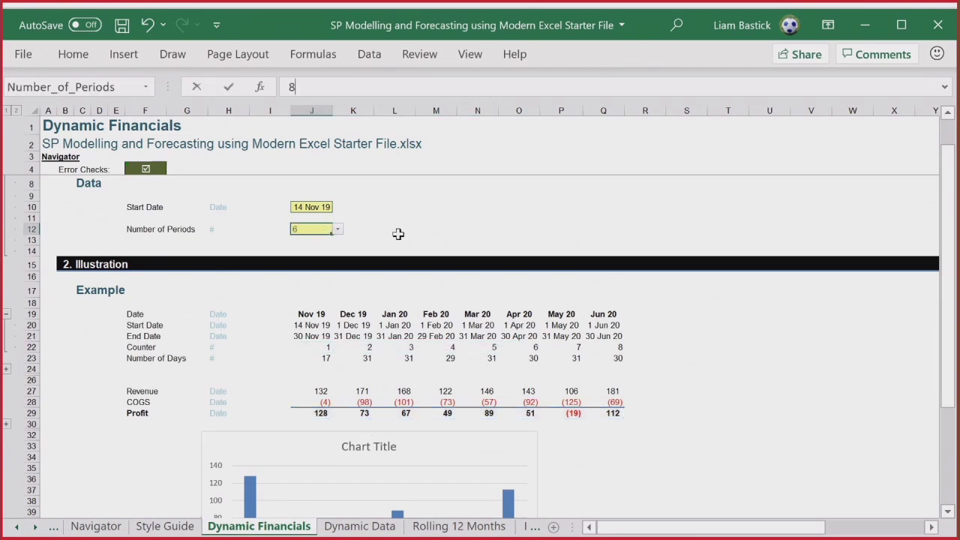
type("6")
key("Return")
scroll(585, 344, "down", 2)
scroll(586, 345, "down", 1)
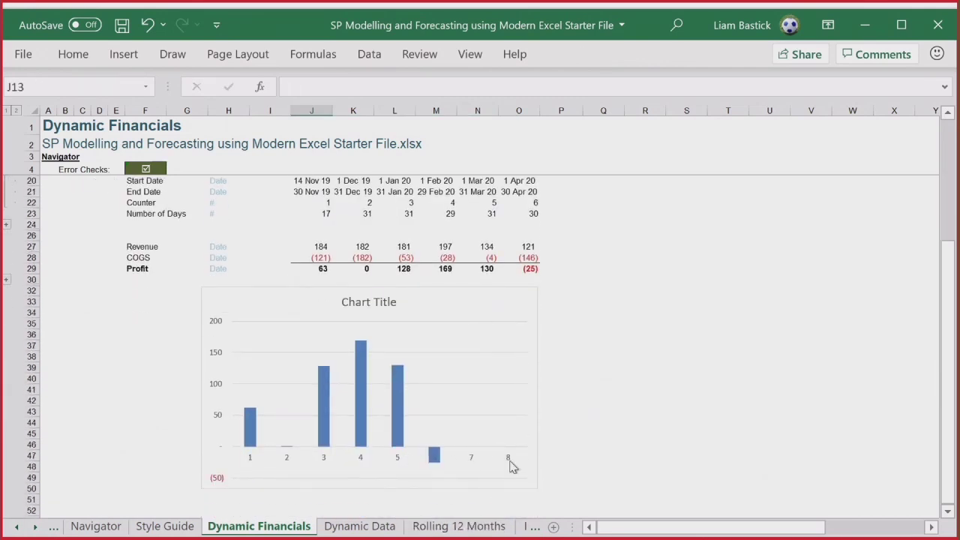
Set the Number of Periods to 11 and compare the Profit chart with the spilled periods.
scroll(480, 420, "up", 3)
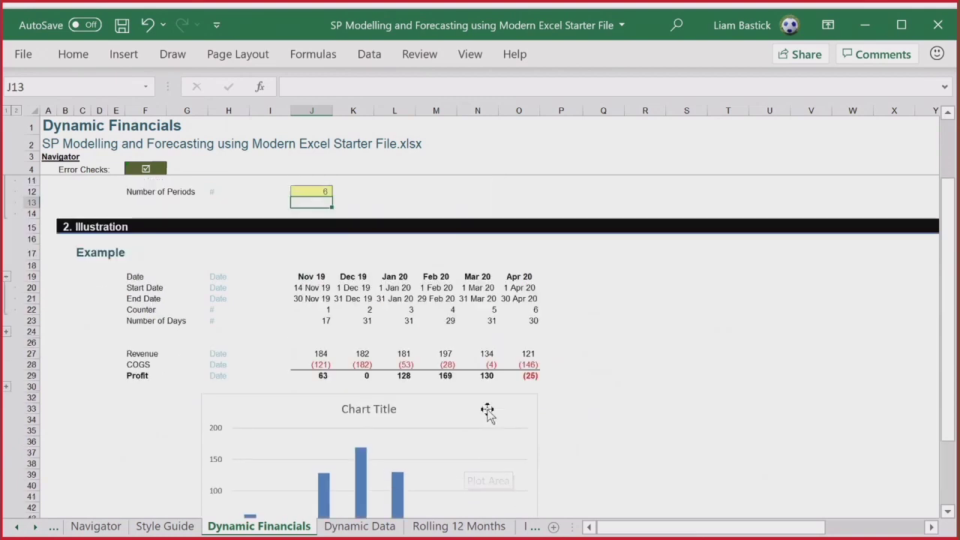
left_click(321, 190)
type("11")
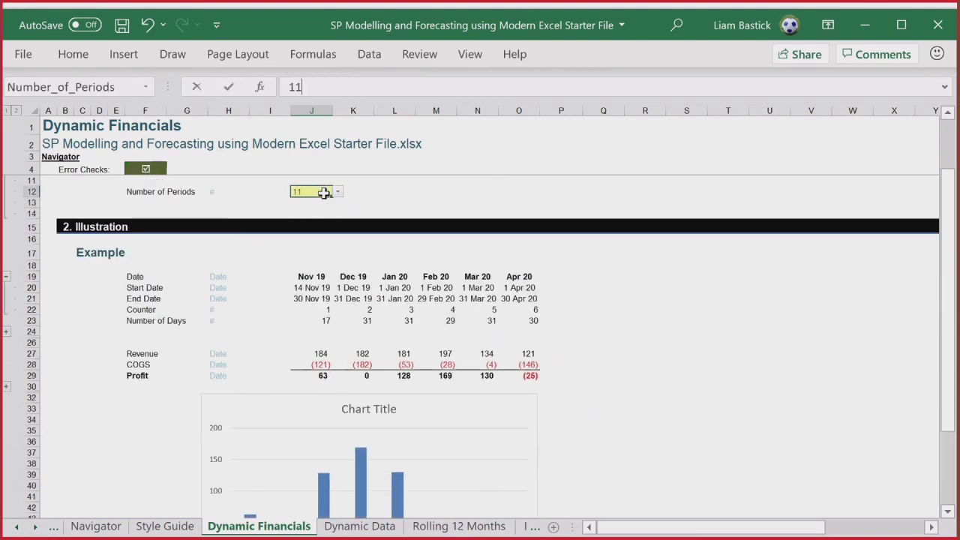
key("Return")
scroll(533, 394, "down", 4)
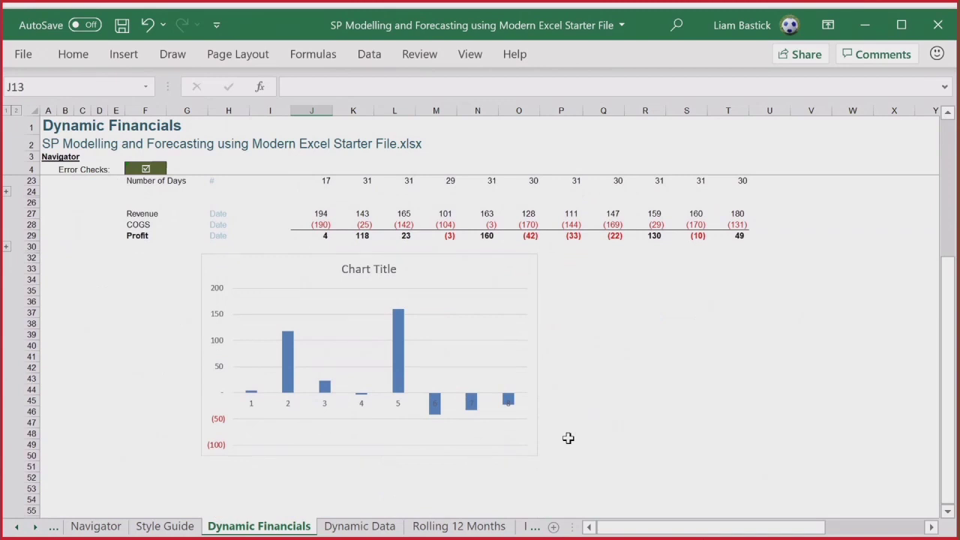
scroll(567, 438, "up", 2)
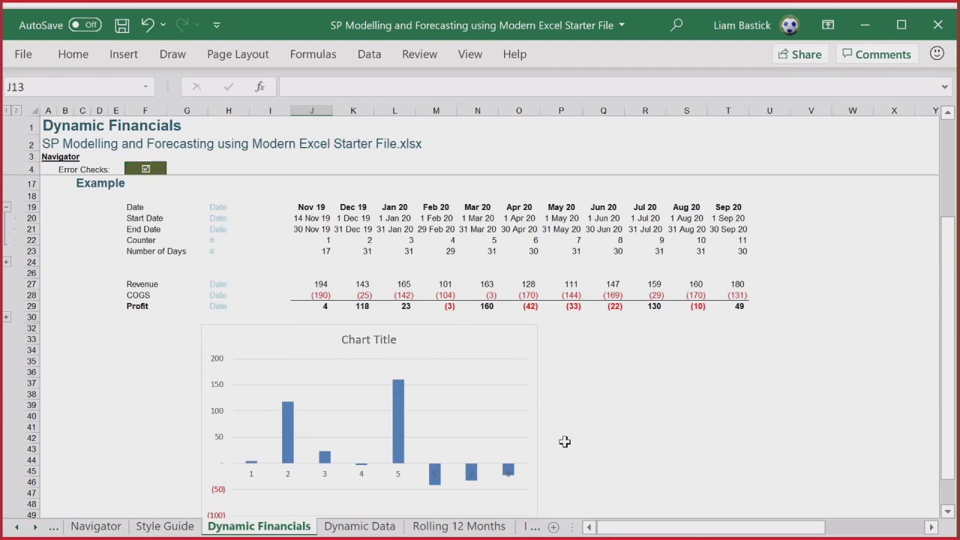
left_click(428, 527)
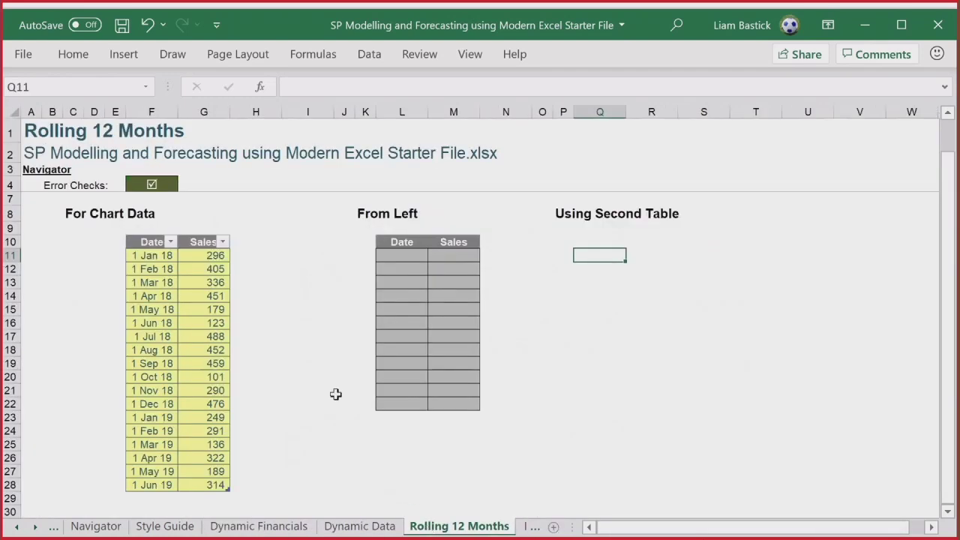
left_click(151, 256)
left_click(150, 282)
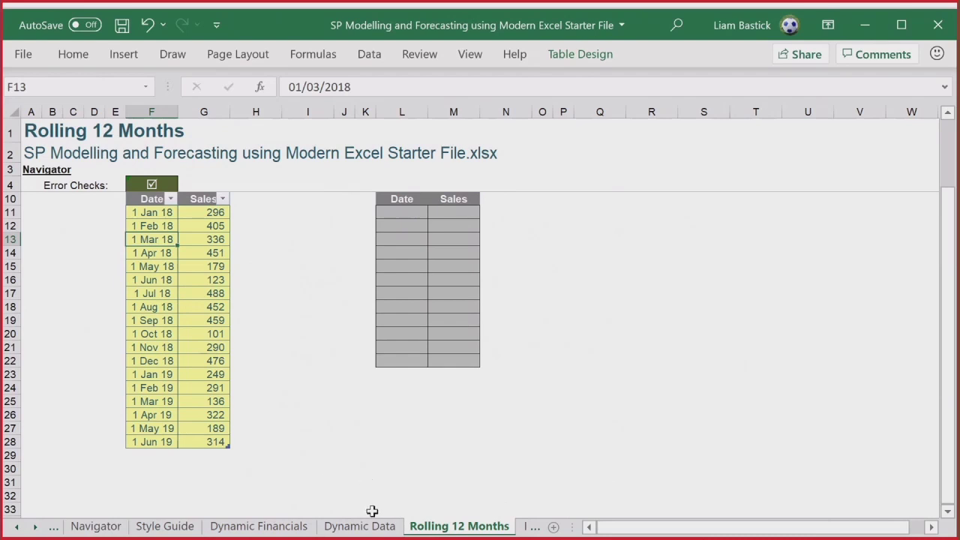
Open the Dynamic Data sheet, chart the dates and sales in F11:G17 as columns, and place the chart beside the data.
left_click(354, 525)
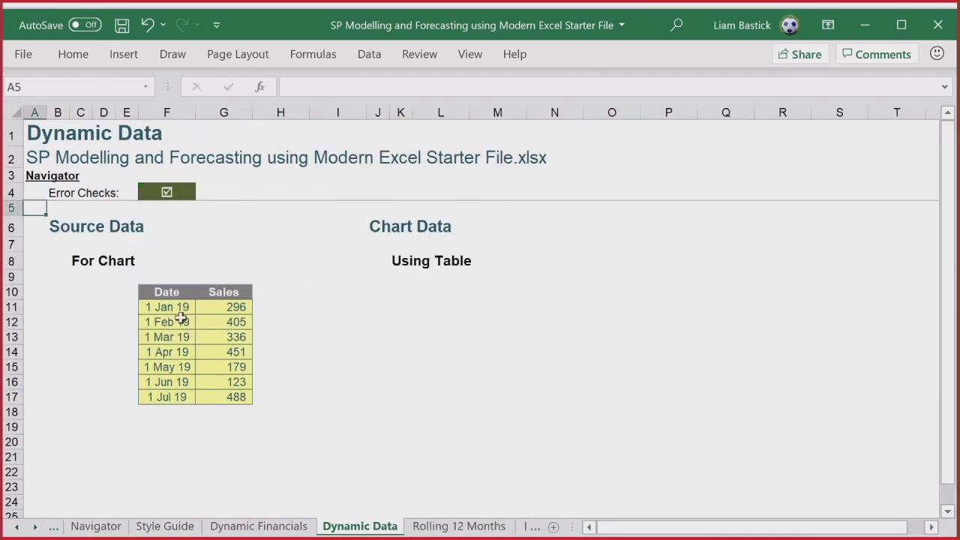
left_click_drag(165, 293, 235, 396)
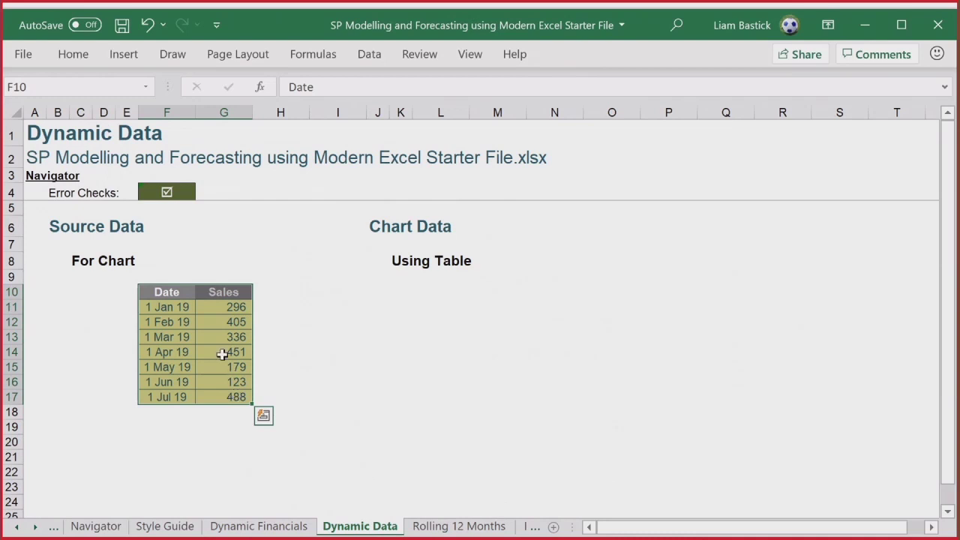
left_click_drag(165, 304, 208, 399)
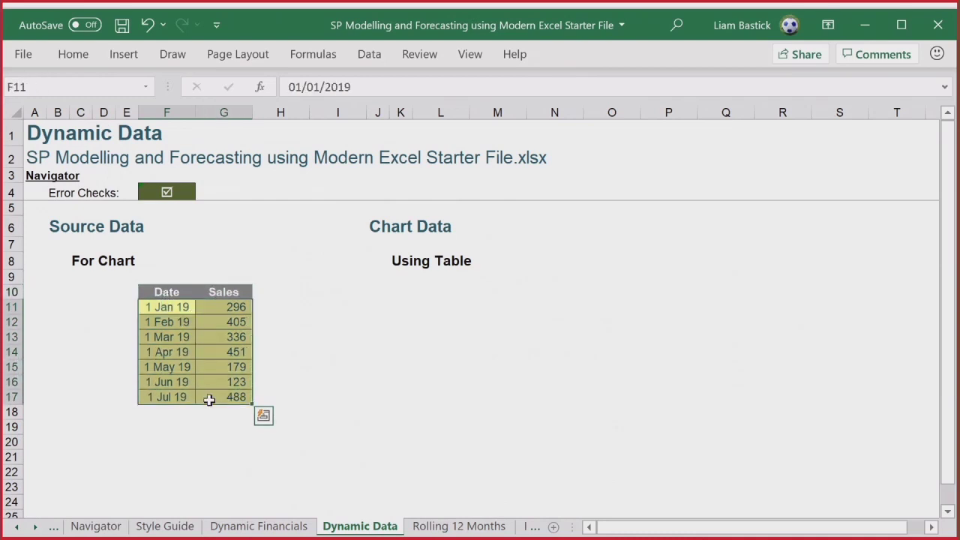
key("alt+F1")
left_click_drag(617, 239, 740, 228)
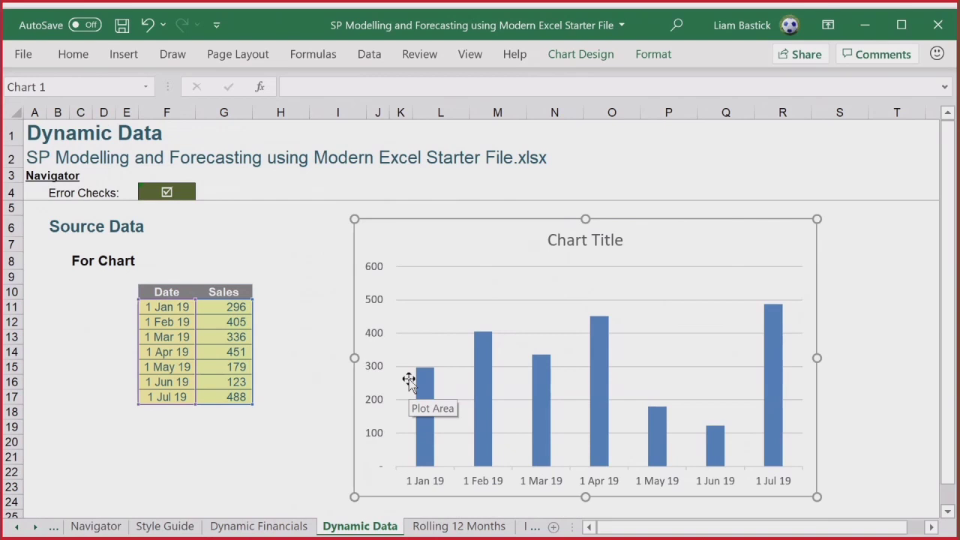
Add a data row in F18:G18 with date 1 Aug 19 and sales 377, fitting column F to its contents.
left_click(165, 410)
type("1 Aug")
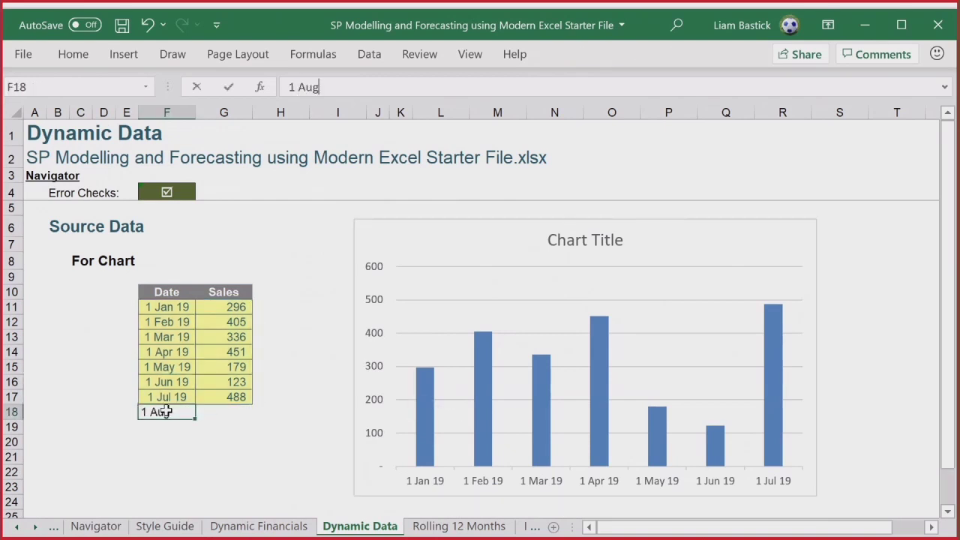
type(" 19")
key("Tab")
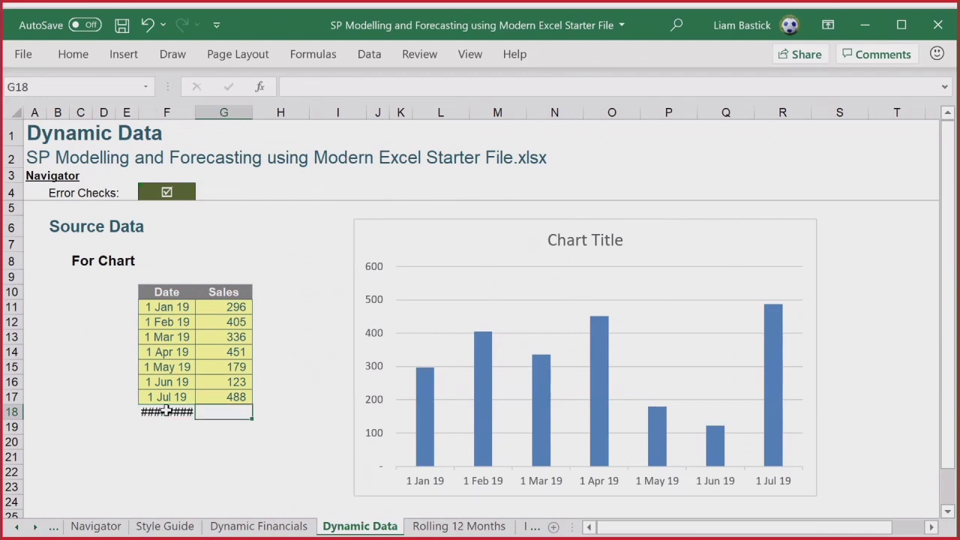
left_click(166, 410)
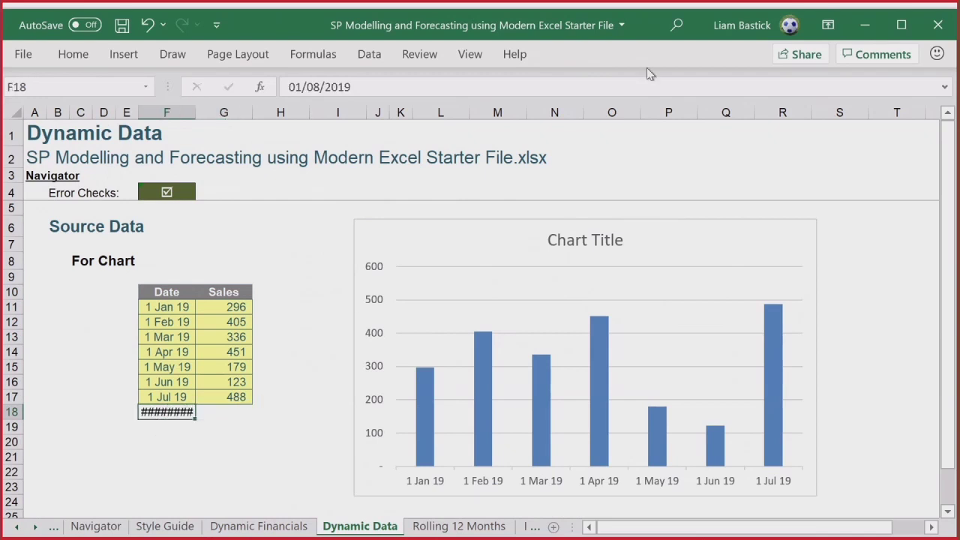
double_click(197, 116)
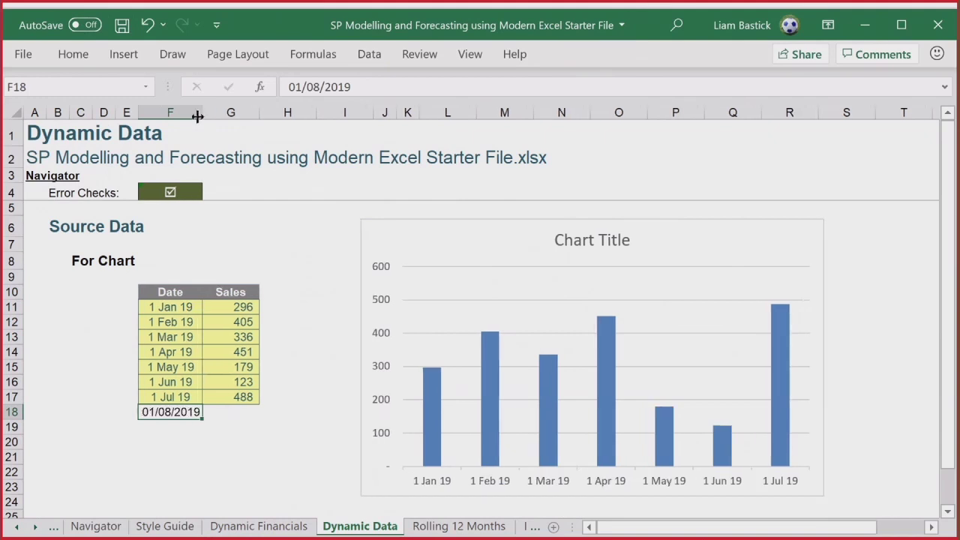
left_click(236, 410)
type("377")
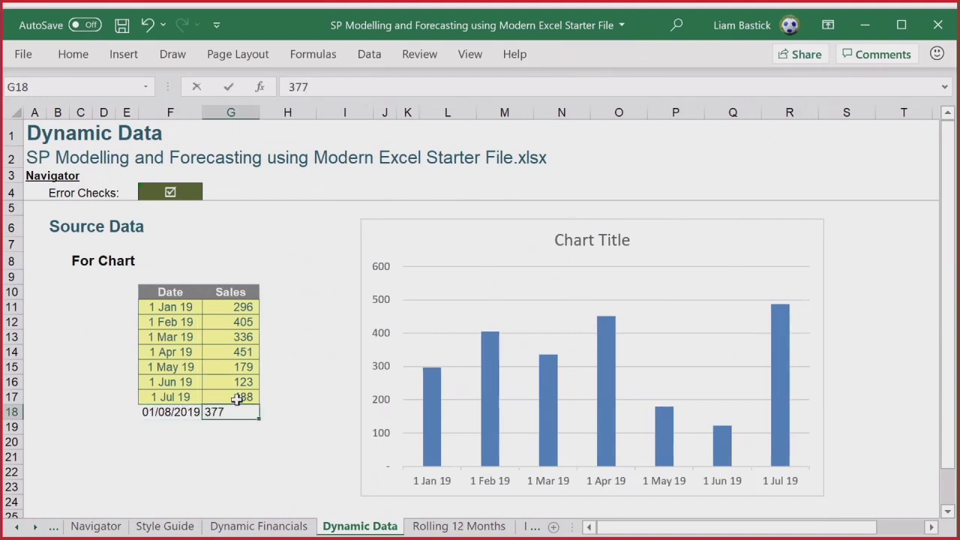
key("Return")
Copy the formatting of the 1 Jul 19 row F17:G17 to the new row F18:G18.
left_click_drag(171, 397, 217, 397)
left_click(74, 55)
left_click(52, 124)
left_click(184, 413)
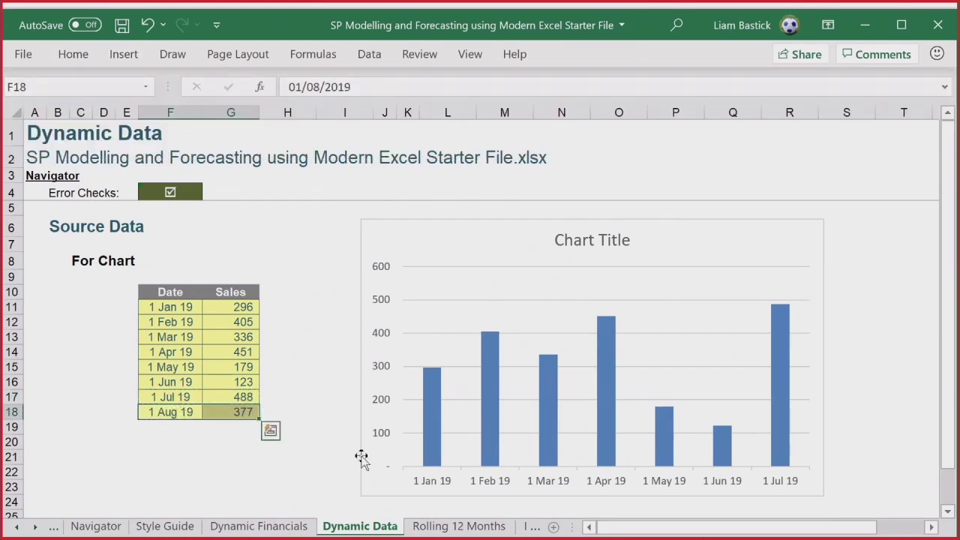
Review the series values in the column chart's data source without changing them, and delete the chart.
left_click(787, 360)
right_click(785, 360)
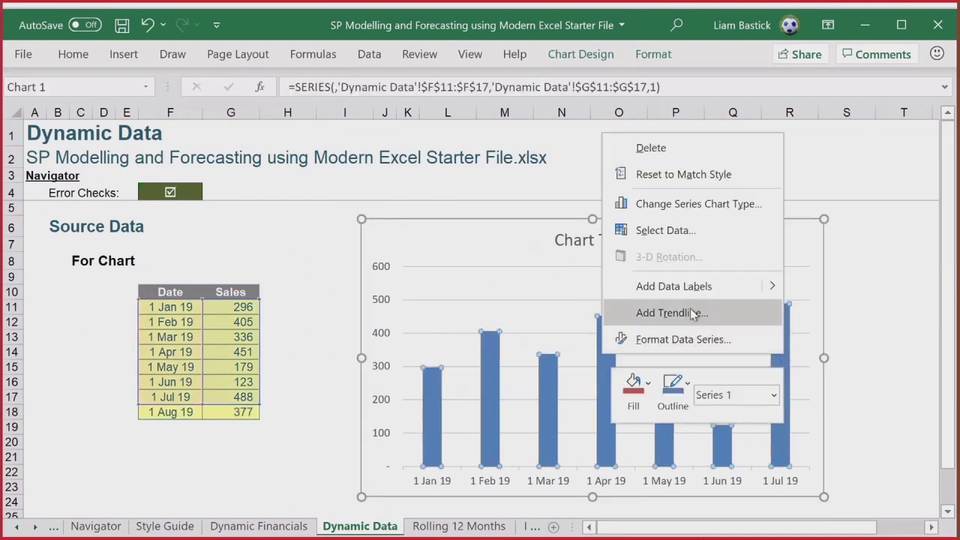
left_click(651, 239)
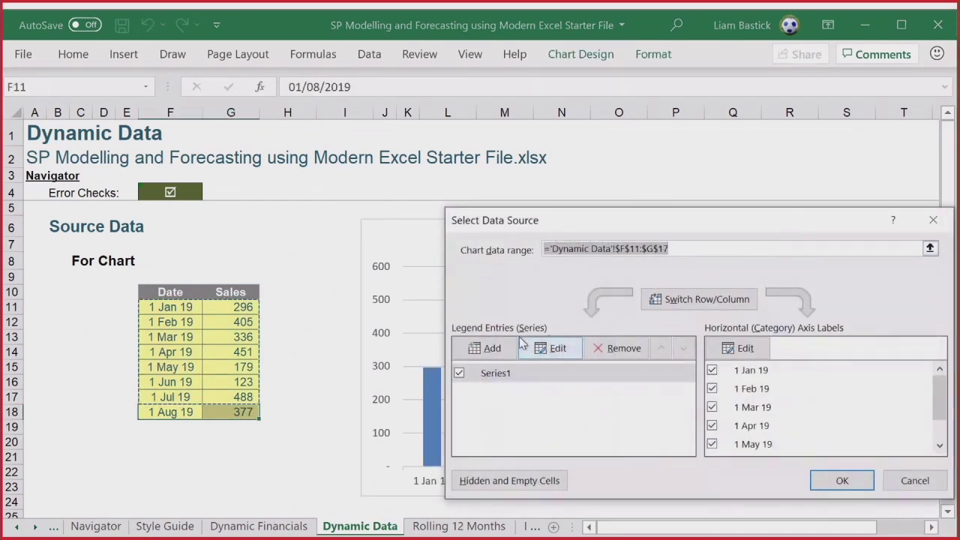
left_click(551, 349)
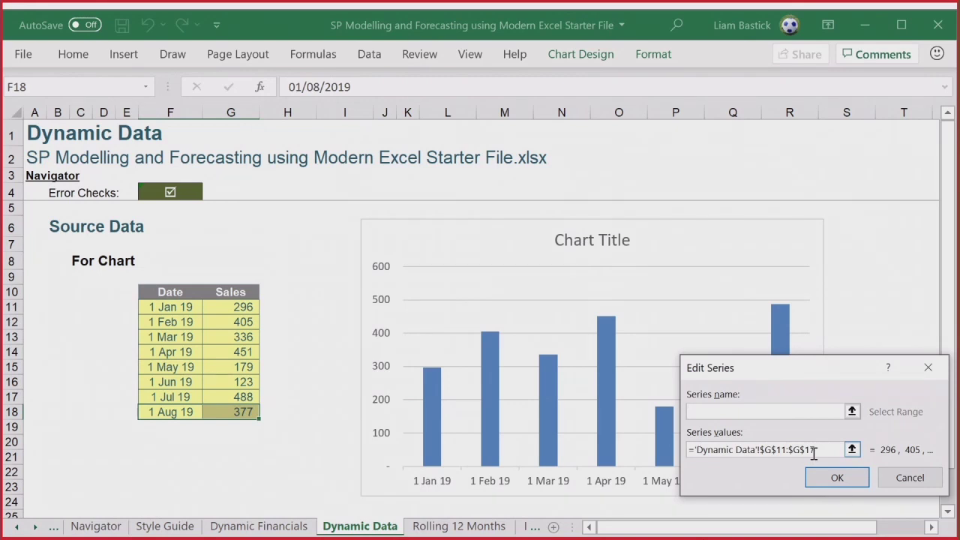
left_click(928, 367)
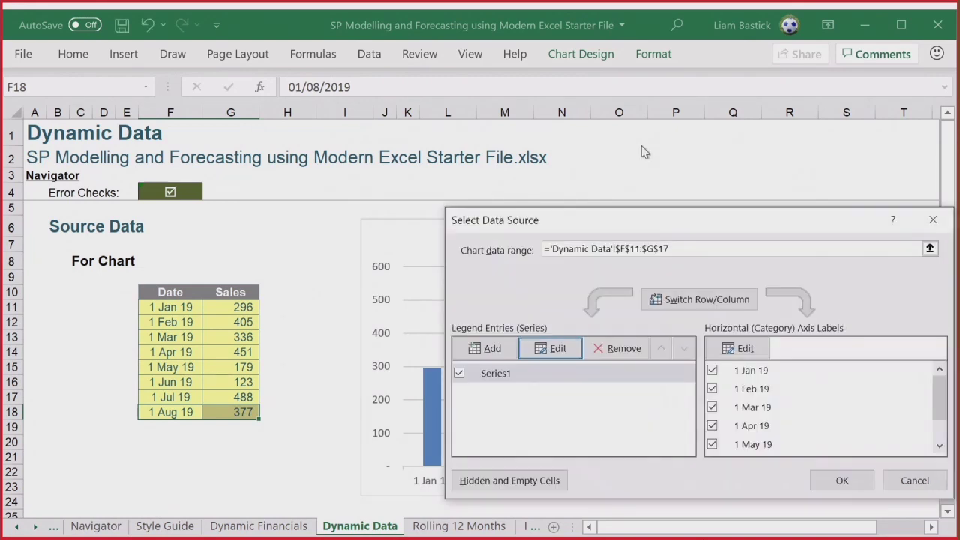
left_click(934, 213)
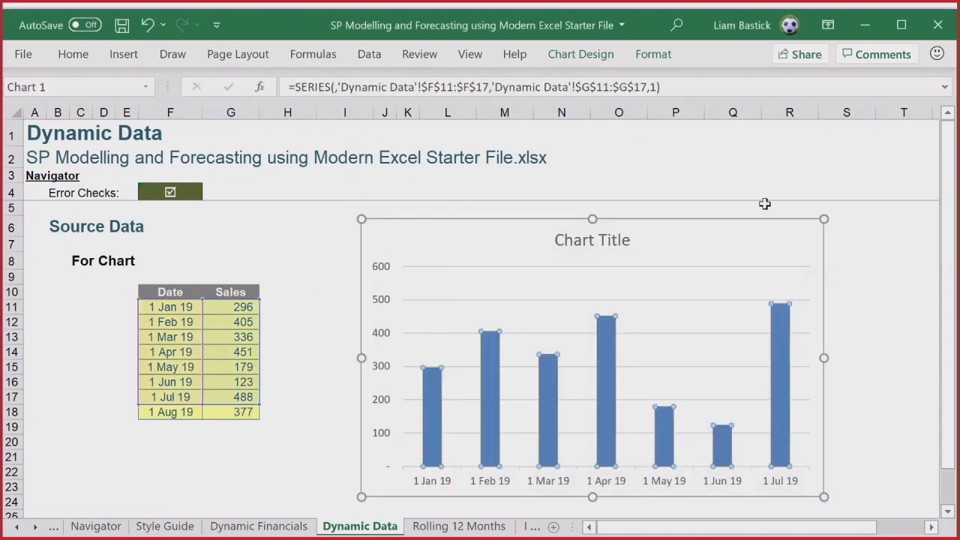
key("Delete")
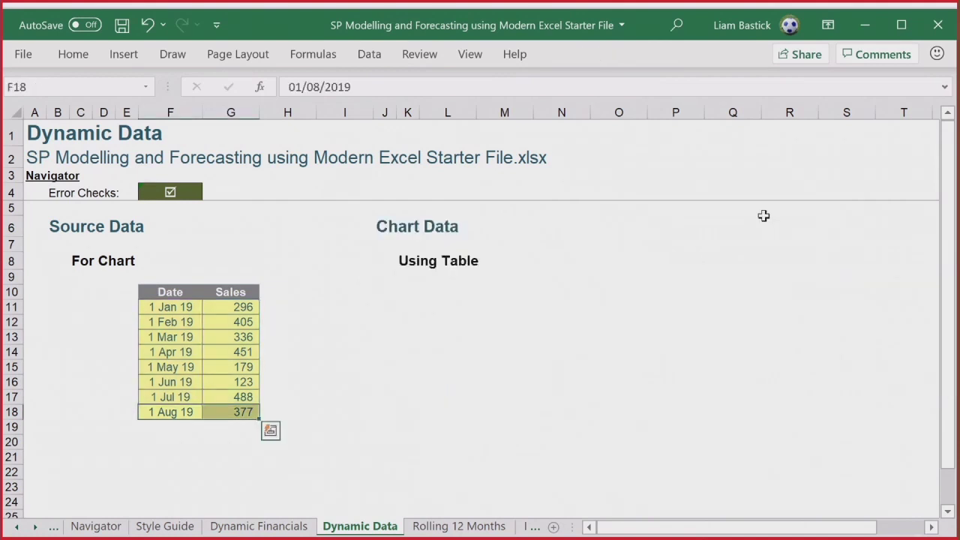
Convert the date and sales data in F10:G18 into a table with headers.
left_click(147, 289)
left_click_drag(148, 289, 214, 408)
left_click(124, 56)
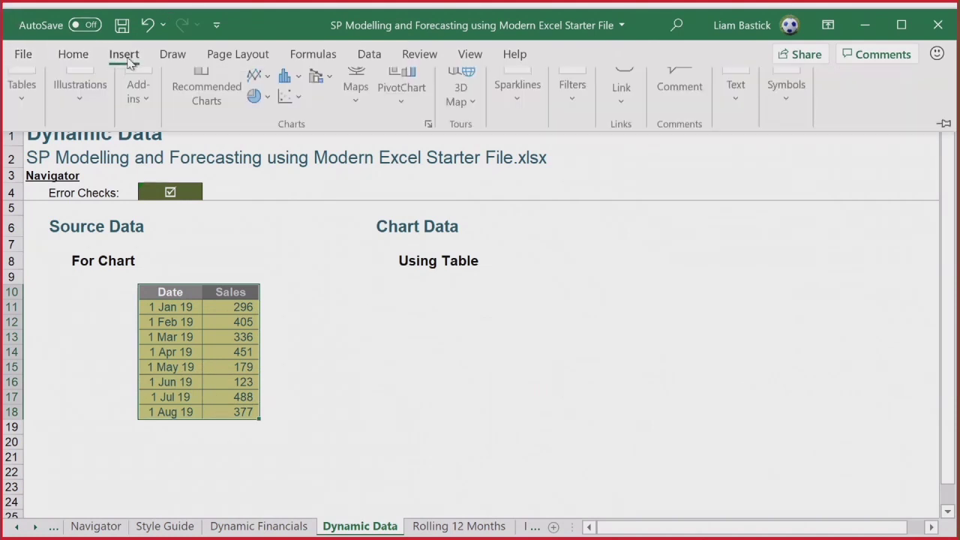
left_click(23, 116)
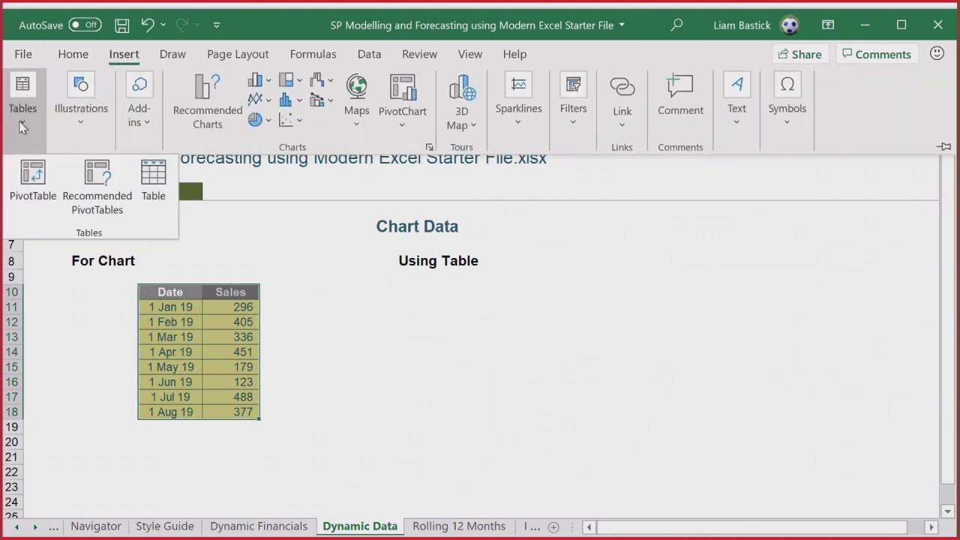
left_click(153, 184)
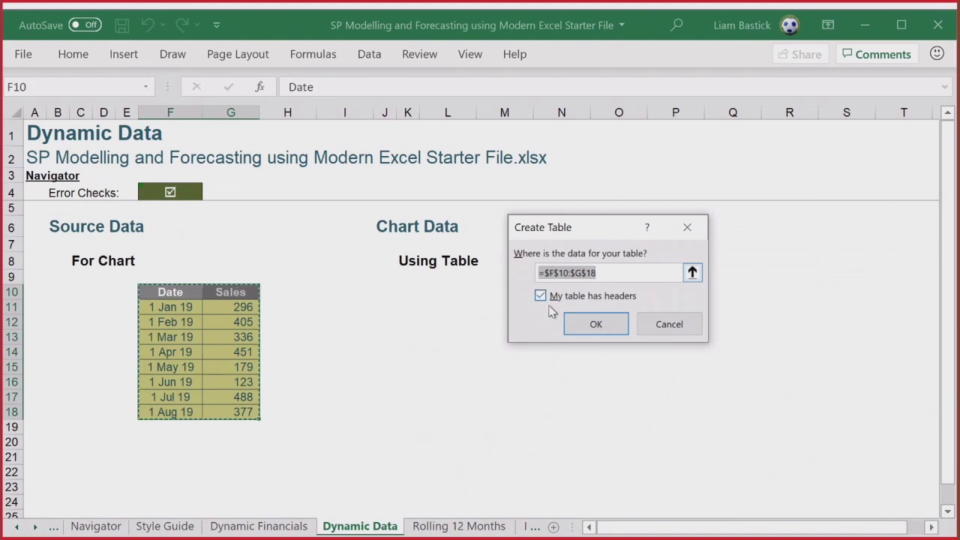
left_click(596, 325)
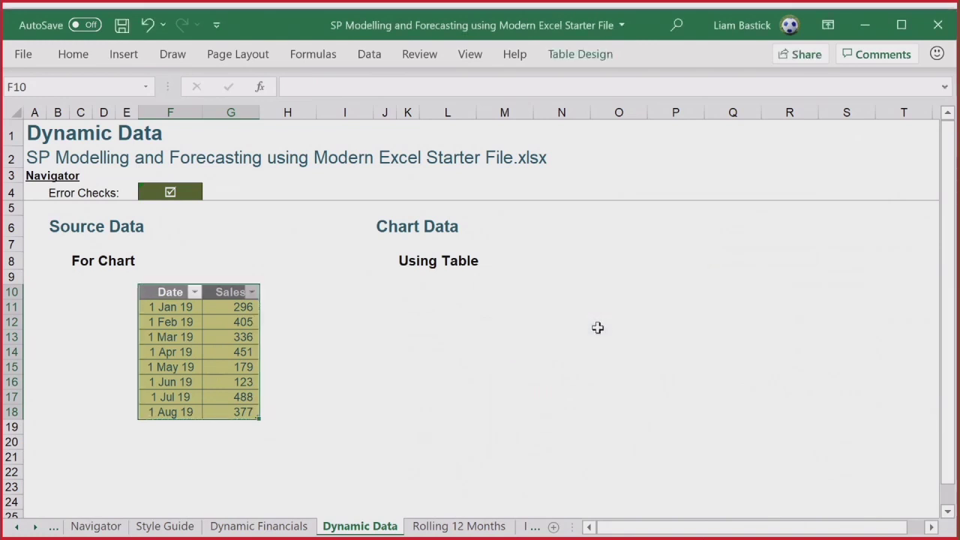
Rename the new table as SomethingMeaningful.
left_click(581, 56)
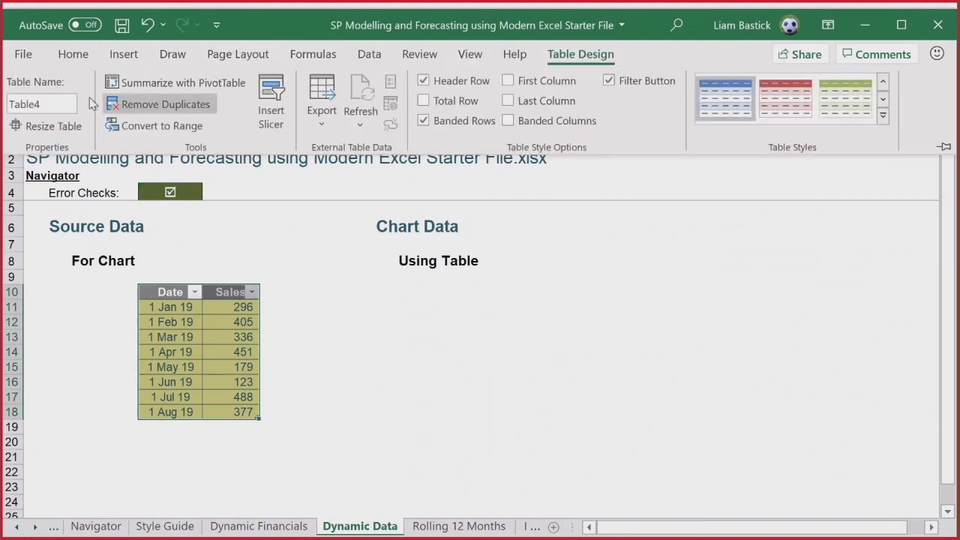
left_click(66, 102)
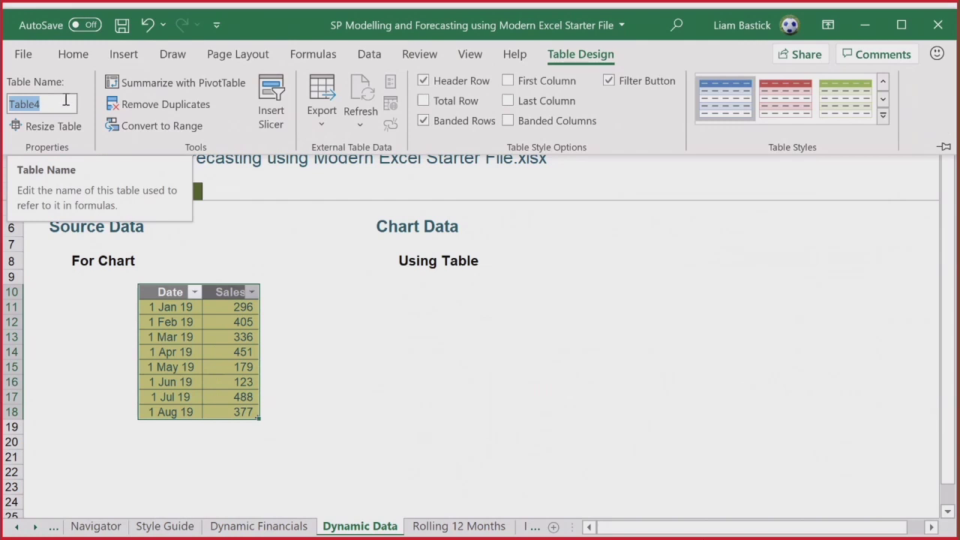
type("S")
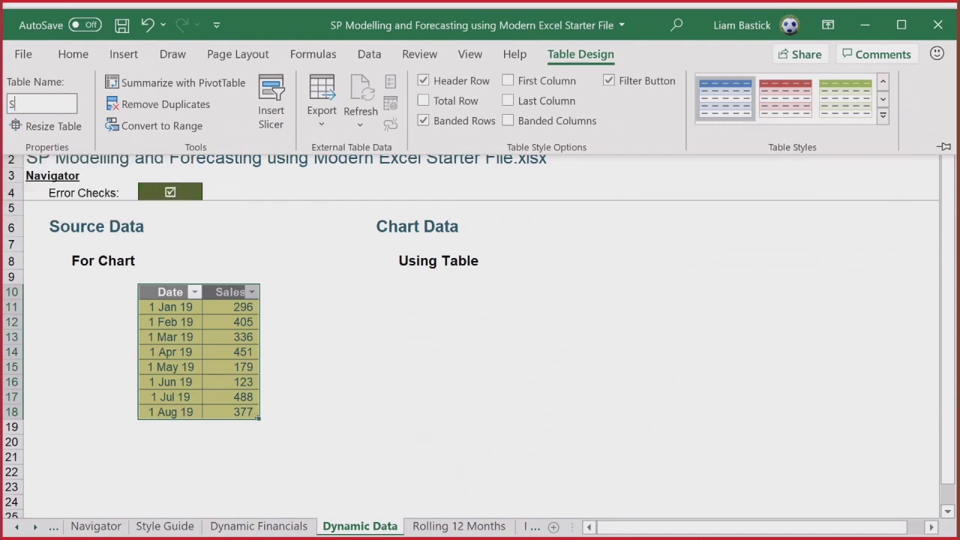
type("omething")
type("Meaningful")
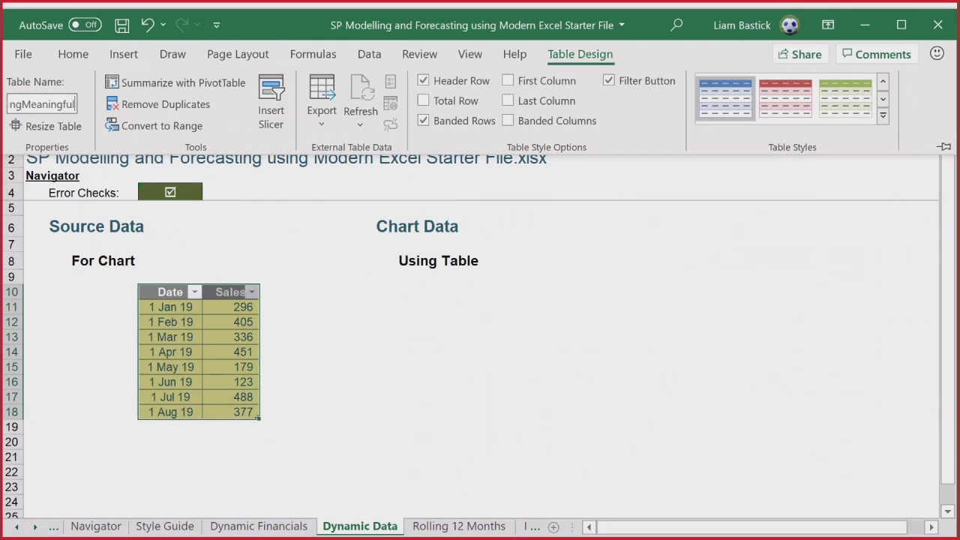
key("Return")
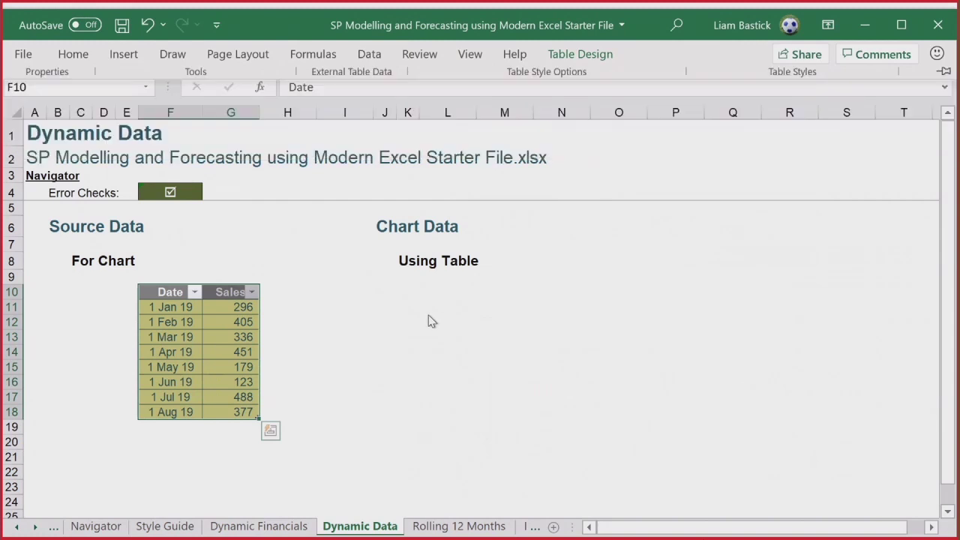
Chart the table's dates and sales in F11:G18 as columns and place the chart beside the table.
left_click_drag(166, 303, 250, 411)
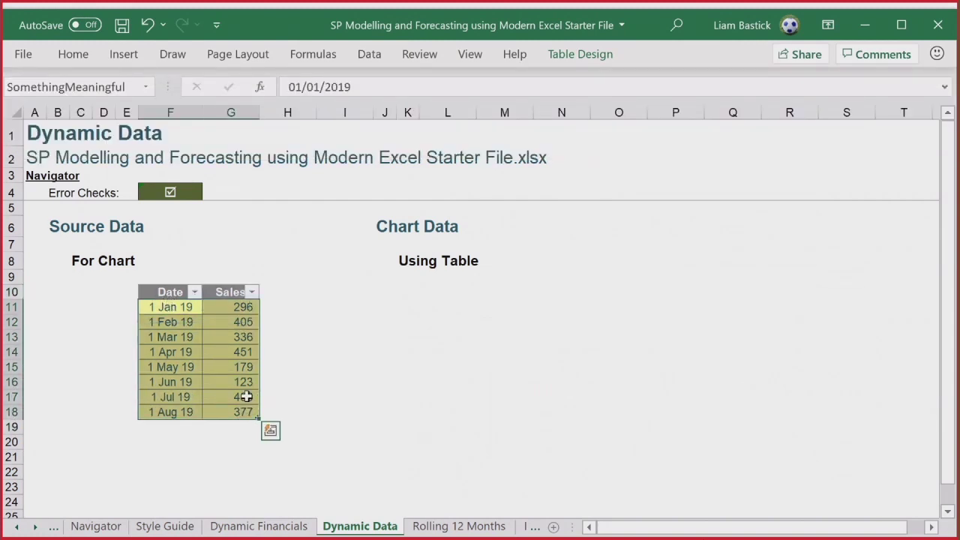
key("alt+F1")
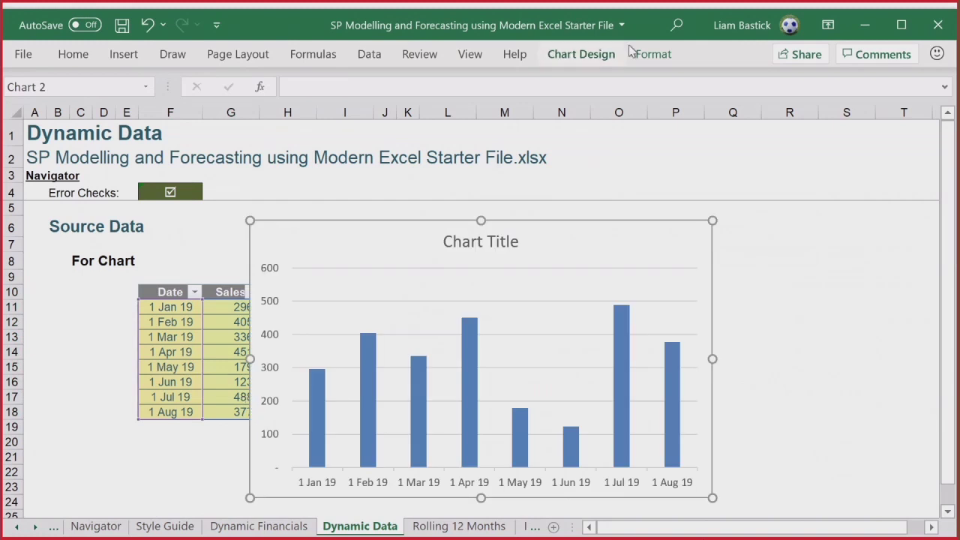
left_click(126, 54)
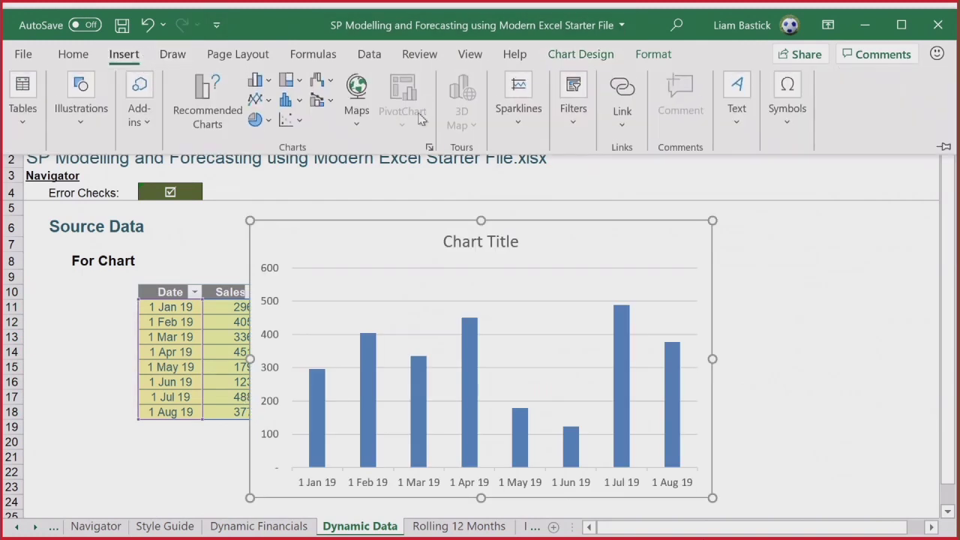
left_click(687, 262)
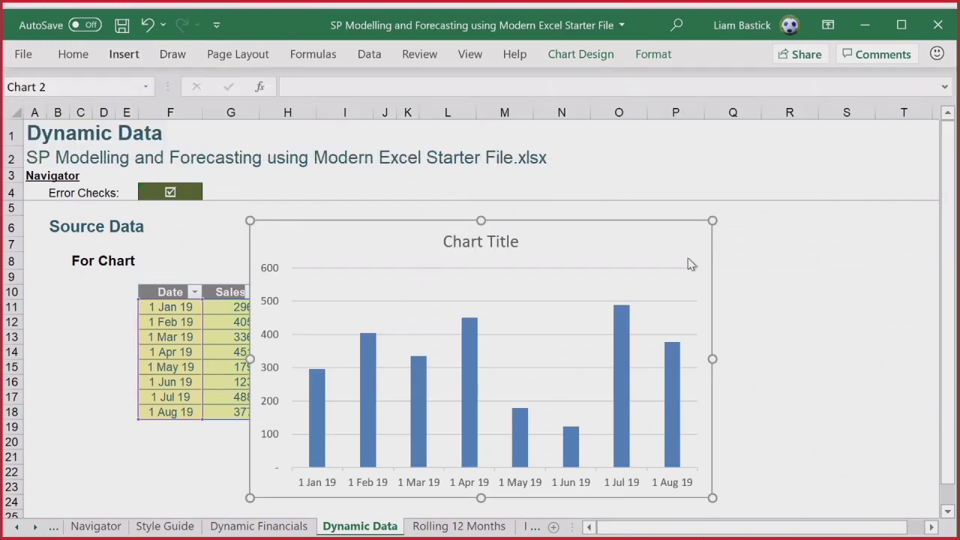
left_click_drag(716, 220, 758, 205)
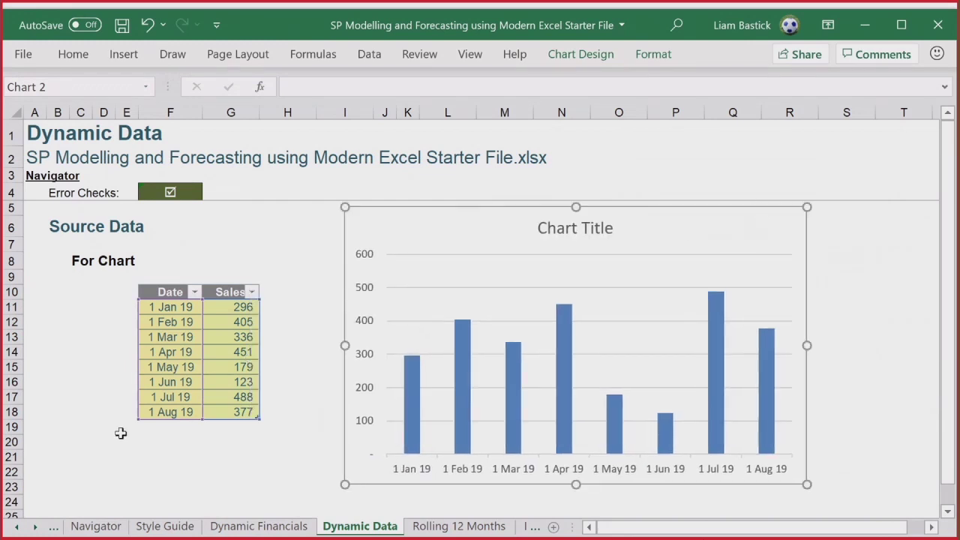
Extend the table to row 19 by filling the date series to 1 Sep 19 and entering sales of 700.
left_click(184, 427)
left_click(192, 412)
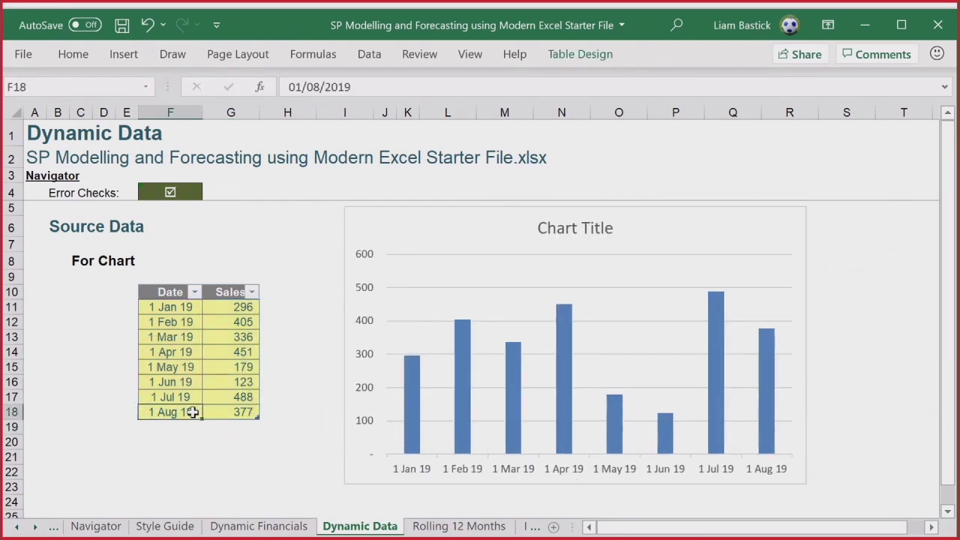
left_click_drag(193, 398, 204, 434)
left_click(243, 428)
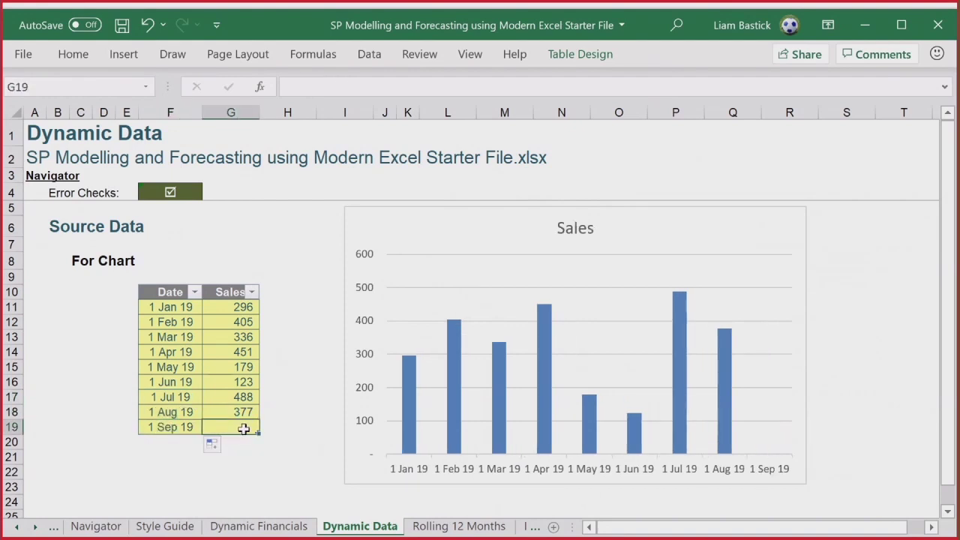
type("700")
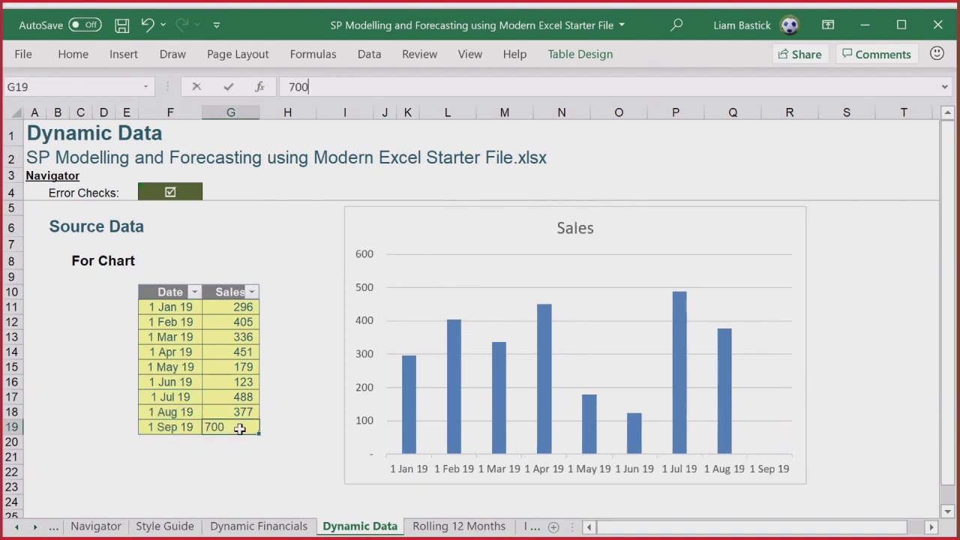
key("Return")
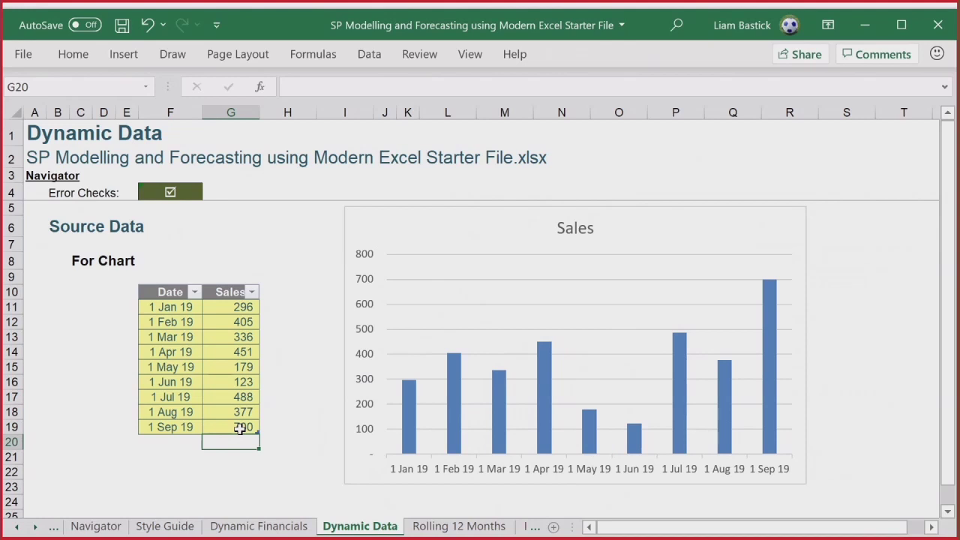
left_click(285, 292)
type("More Sales")
key("Return")
type("=")
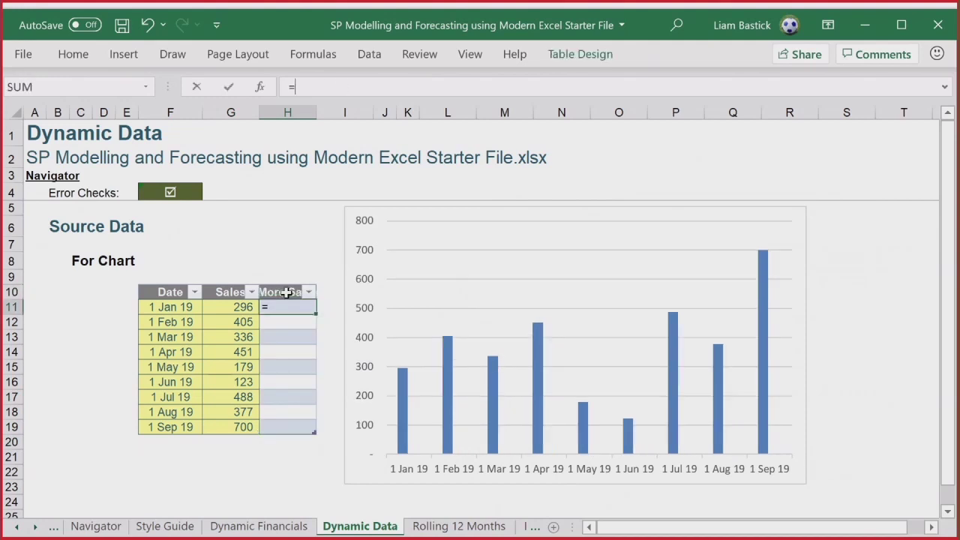
type("50%*")
left_click(247, 306)
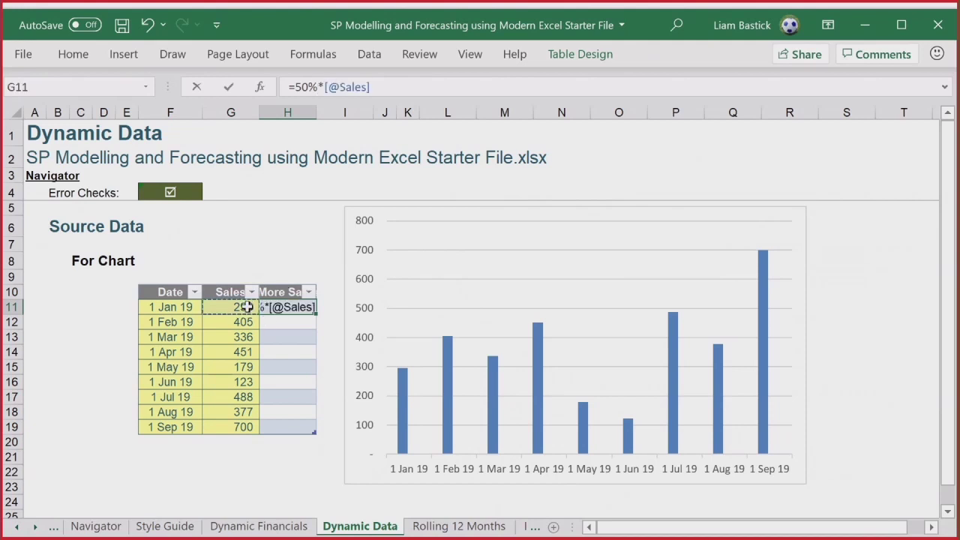
key("Return")
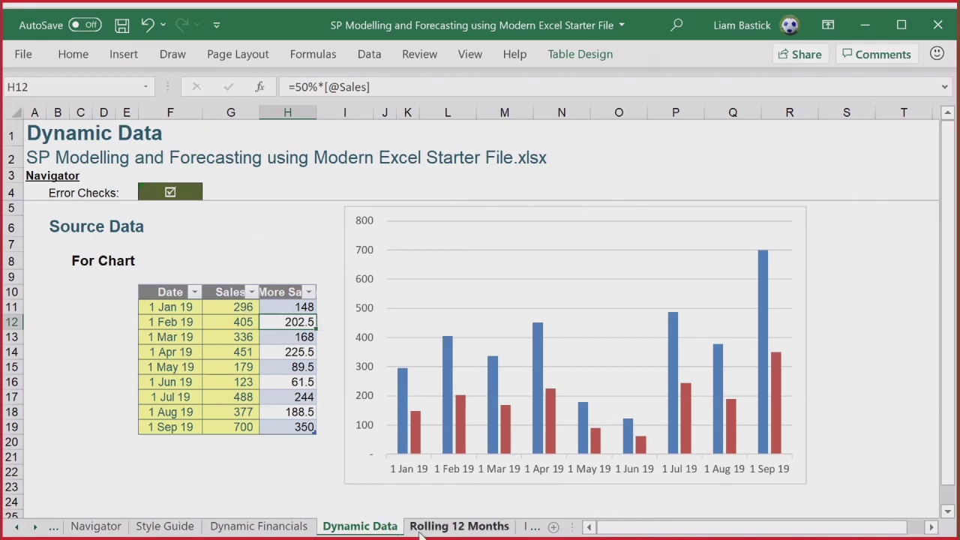
Open the Rolling 12 Months sheet and check the For Chart Data table's name and its last date.
left_click(420, 528)
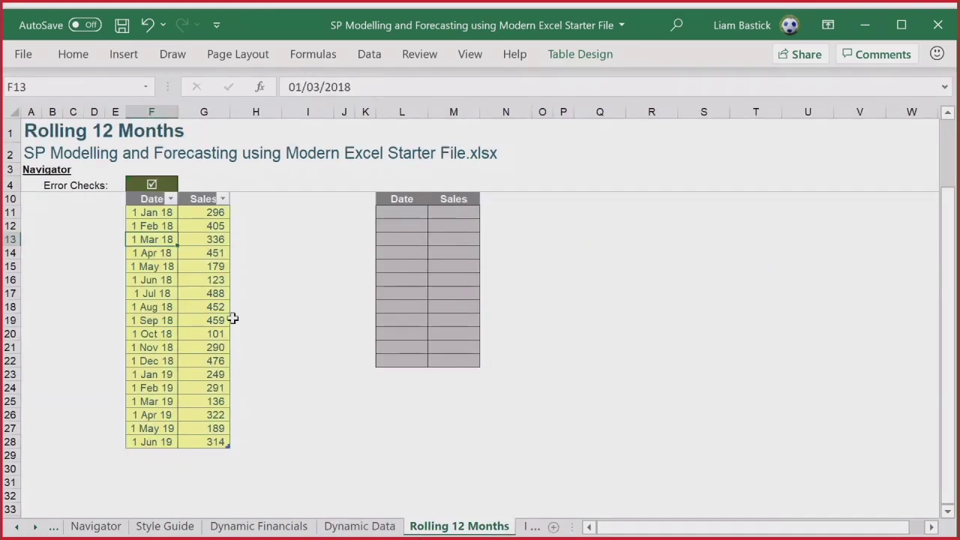
left_click(171, 338)
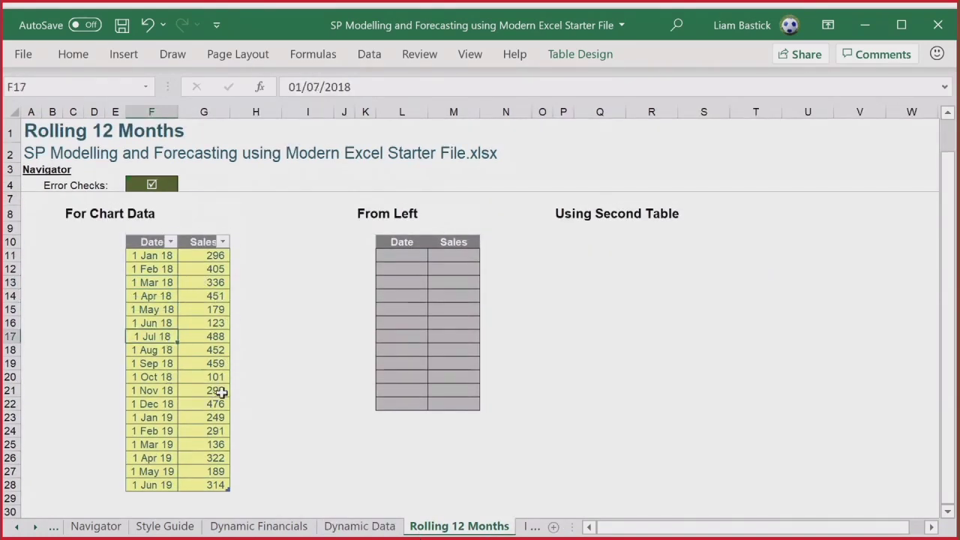
left_click(581, 55)
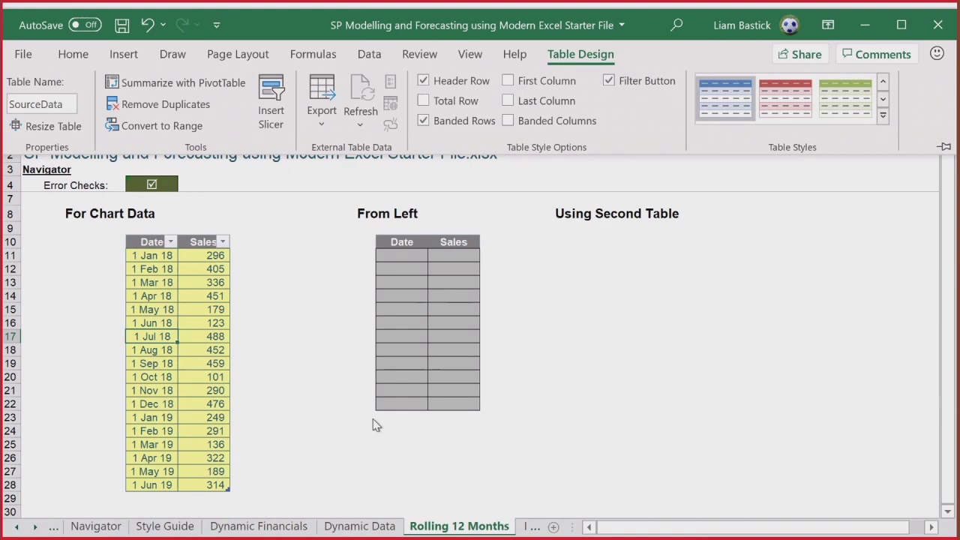
left_click(402, 403)
left_click(403, 403)
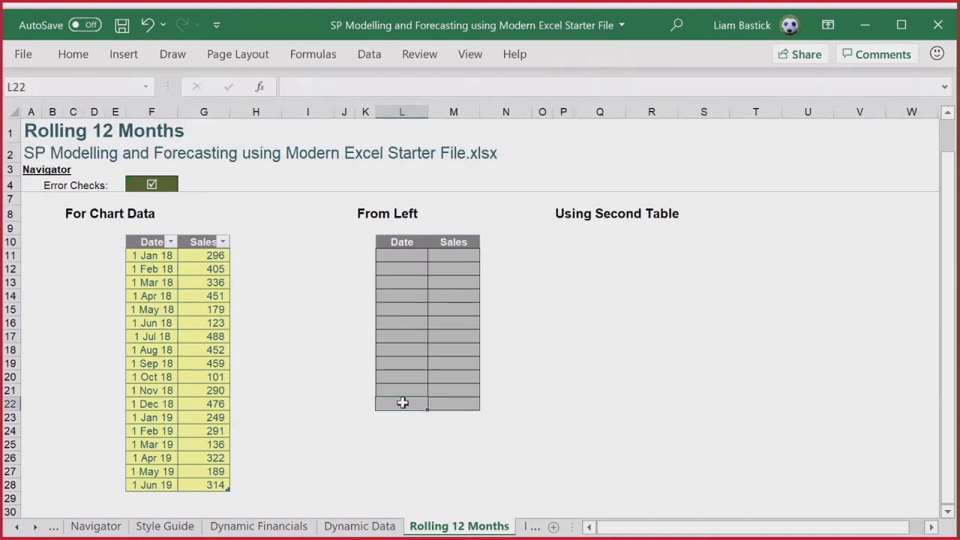
left_click(167, 486)
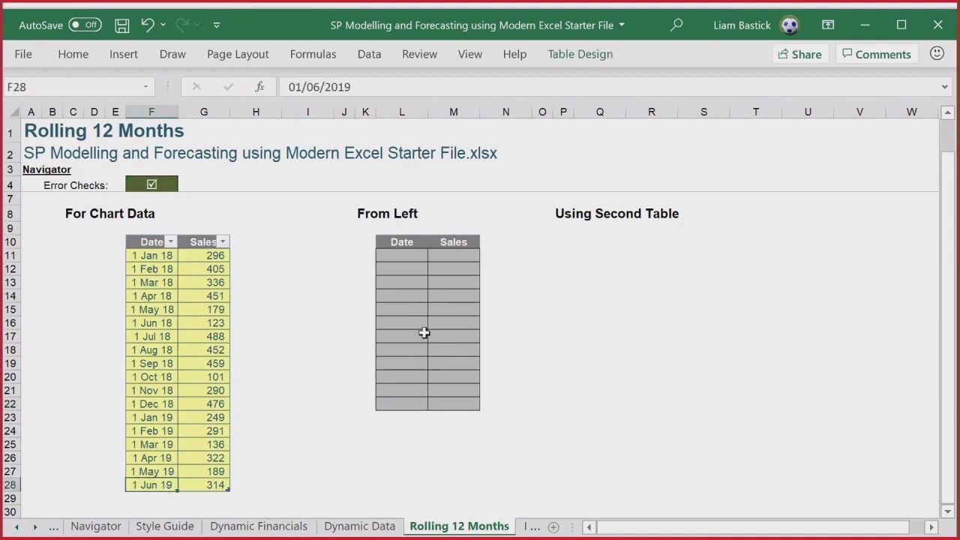
Enter =MAX(SourceData[Date]) in L22 as the last date of the From Left block.
left_click(393, 403)
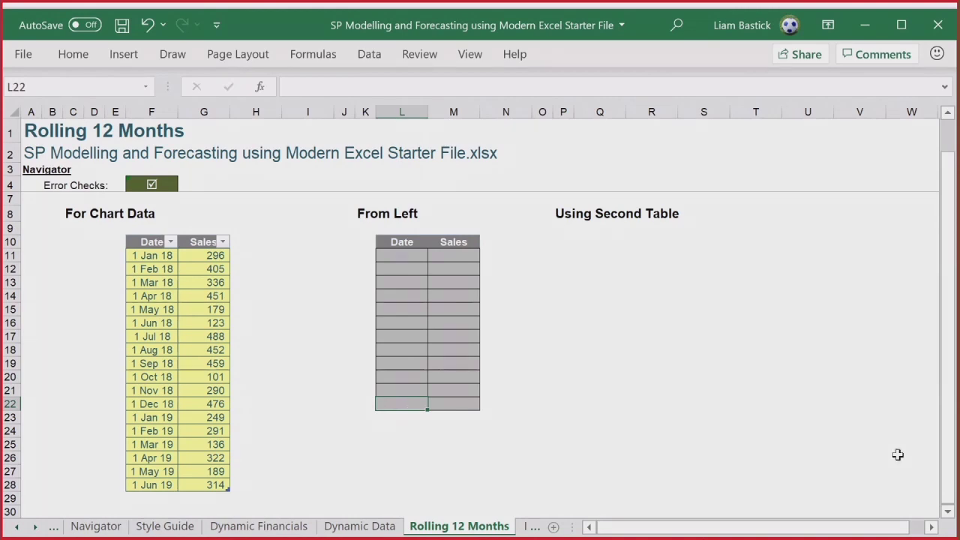
type("=max(")
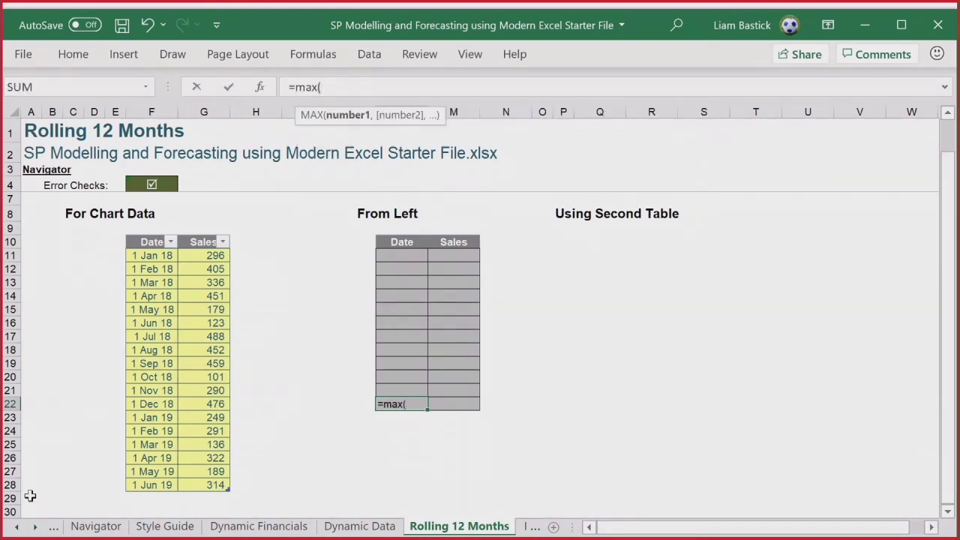
left_click_drag(147, 256, 147, 485)
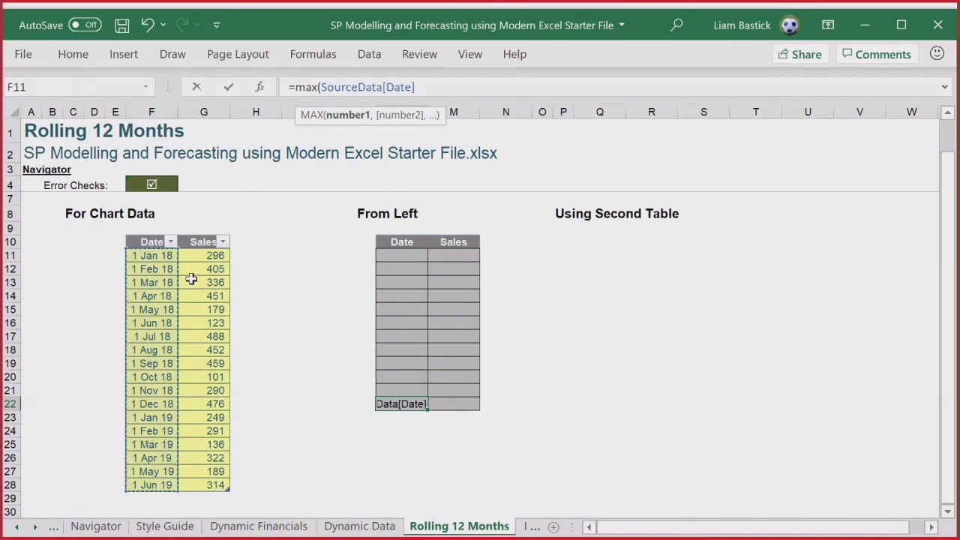
left_click(145, 256)
left_click_drag(145, 259, 147, 471)
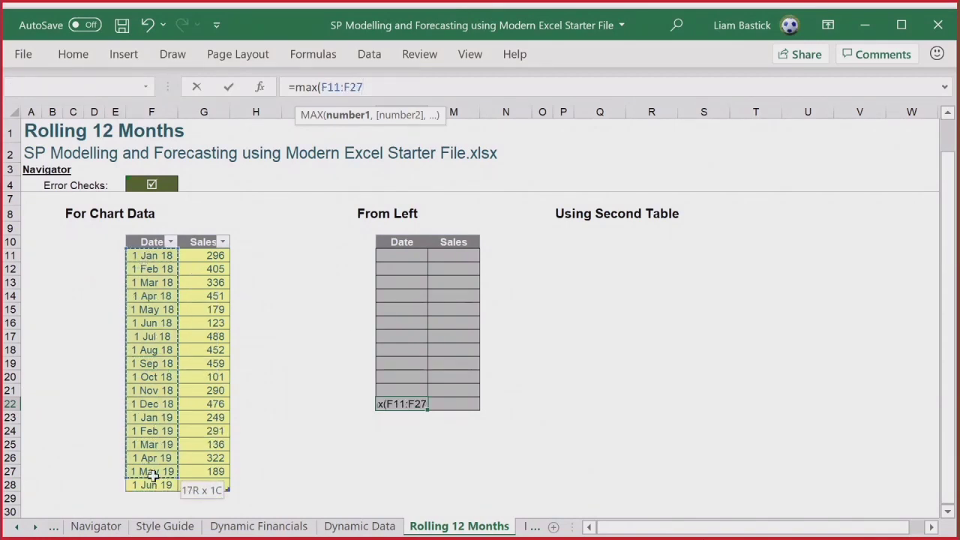
left_click_drag(161, 255, 152, 484)
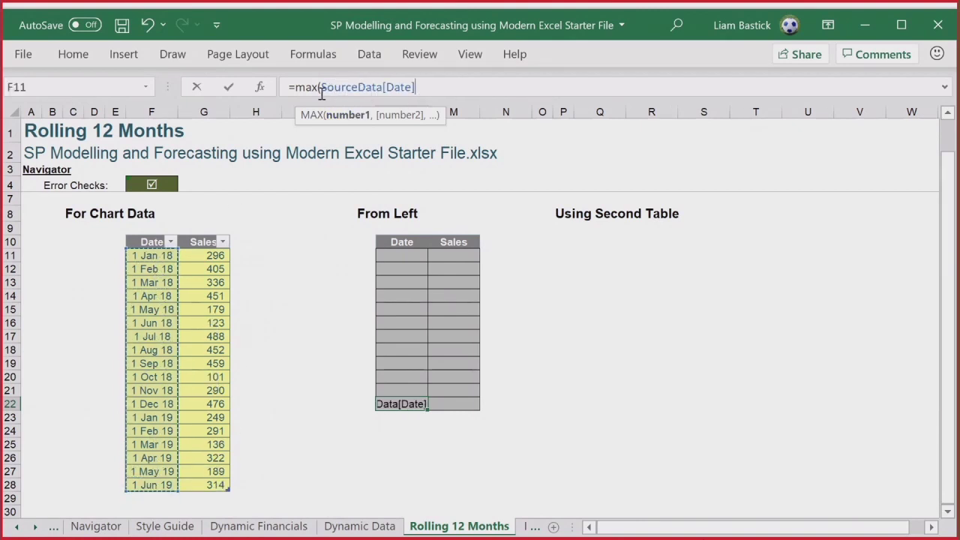
type(")")
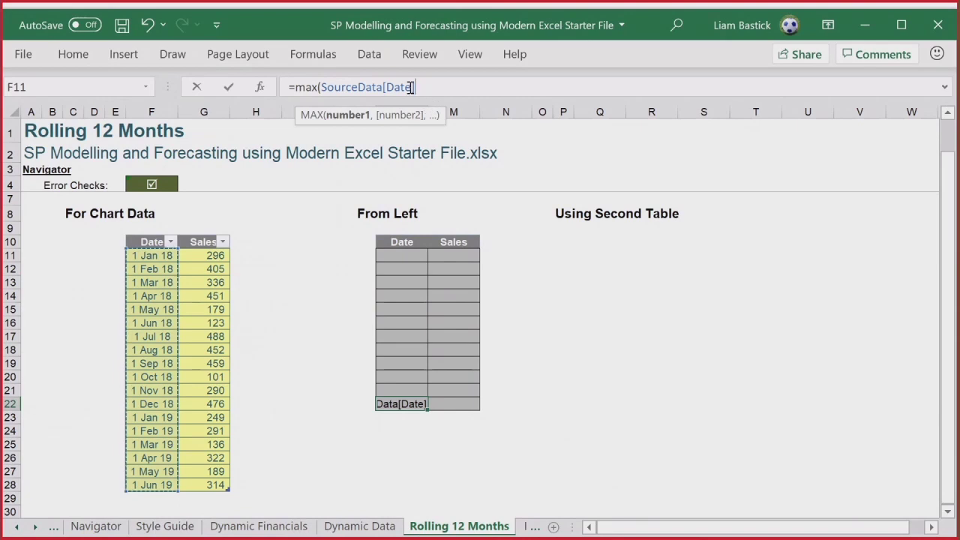
type(")")
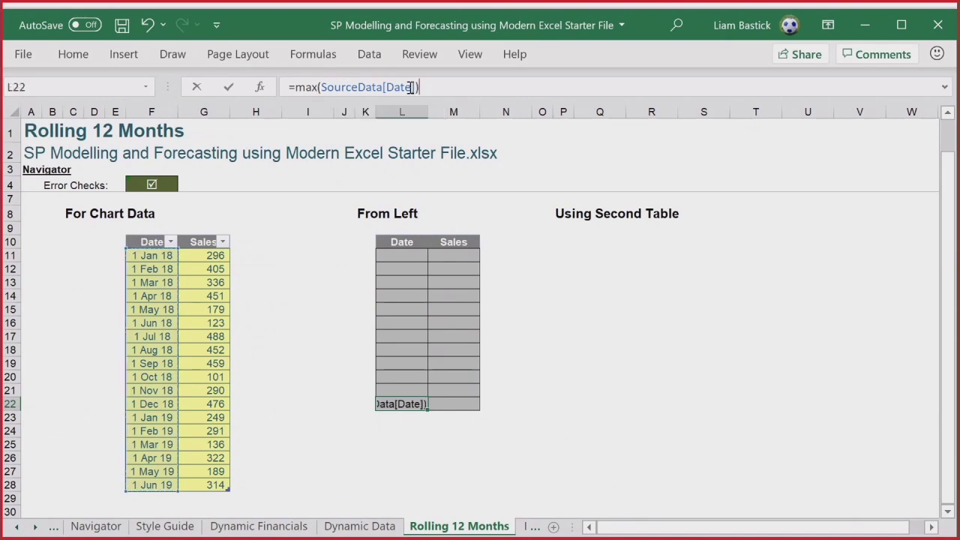
key("Return")
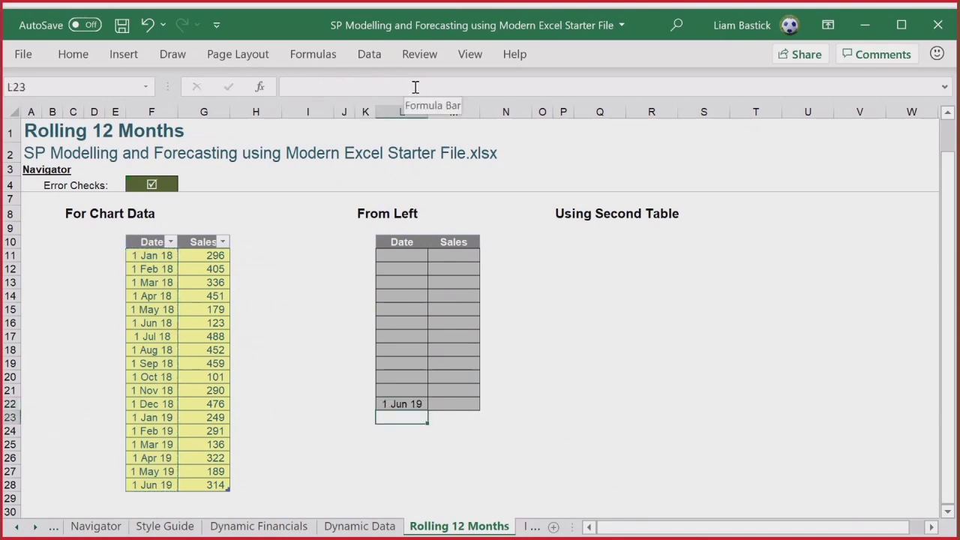
Enter =EOMONTH(L22,-1) in L21 to derive the date before the last one.
left_click(460, 403)
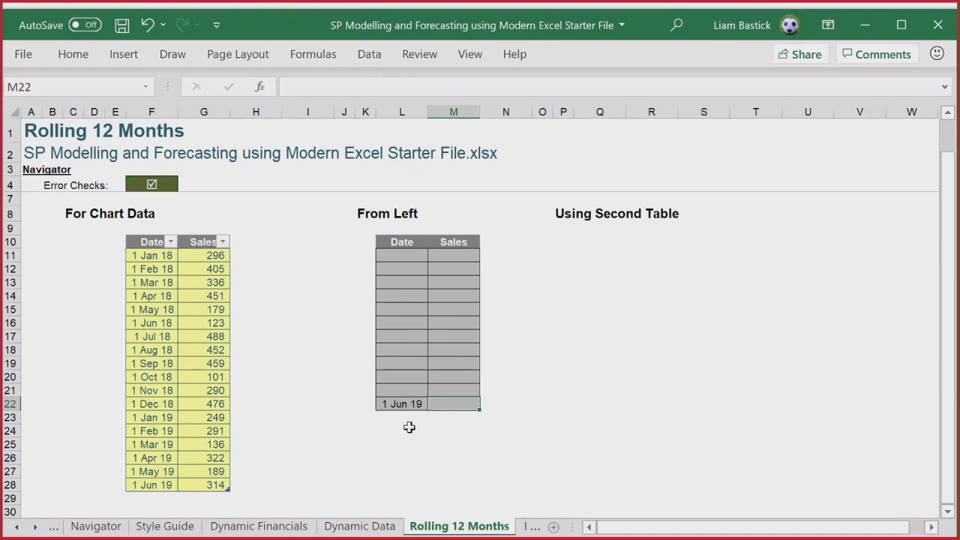
left_click(409, 396)
type("=")
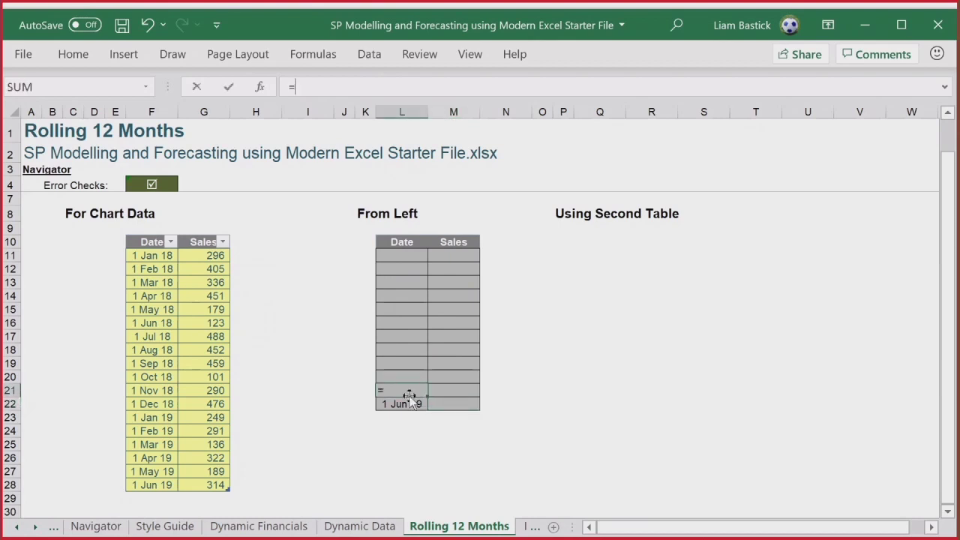
type("eomon")
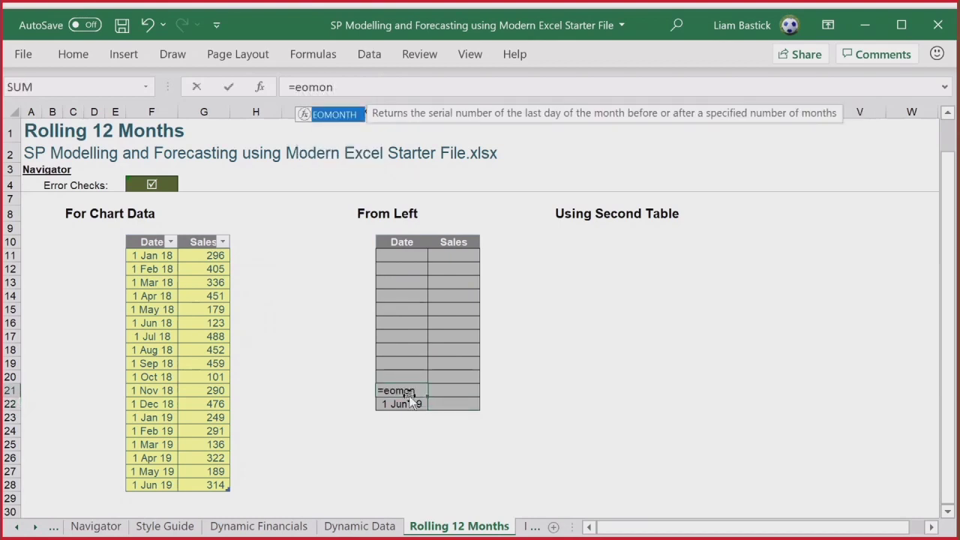
key("Tab")
left_click(414, 403)
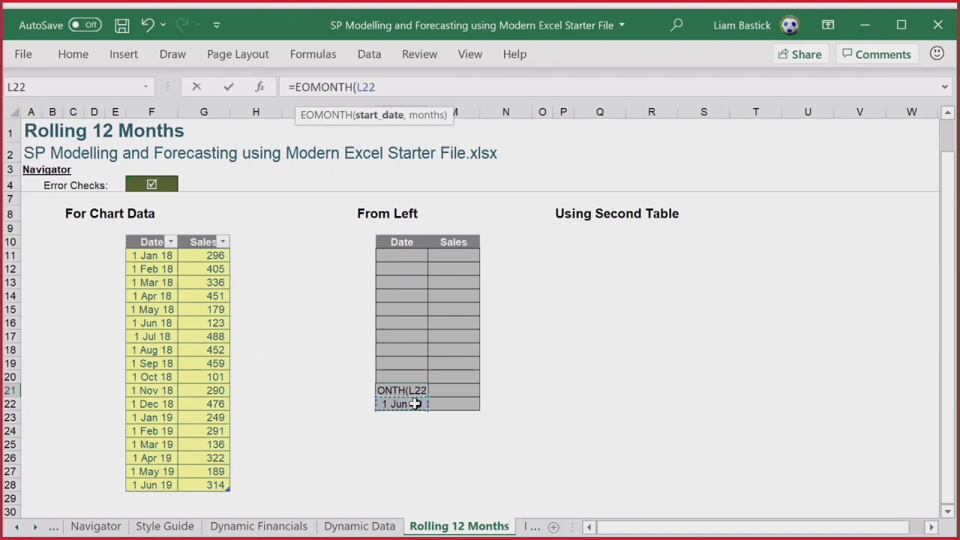
type(",-1)")
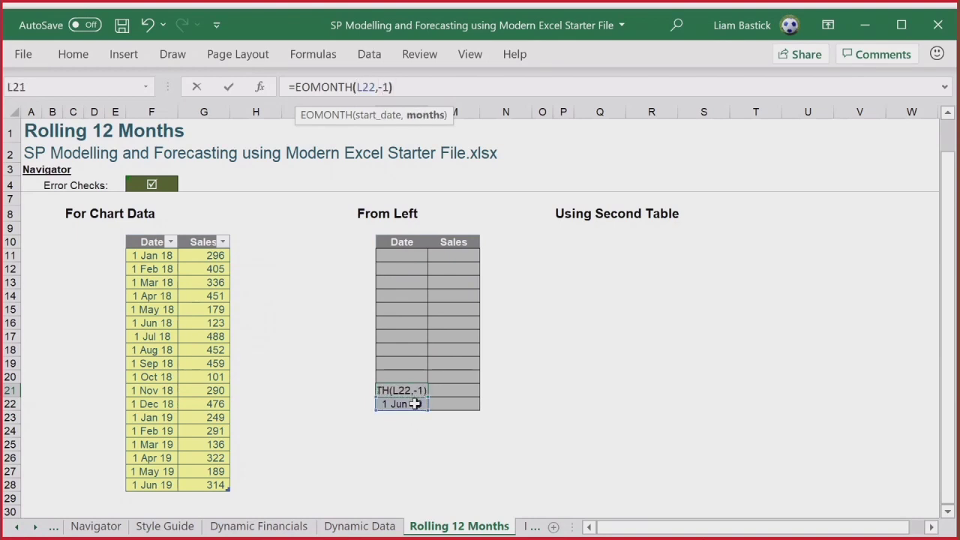
key("Return")
Change the L21 formula to =EDATE(L22,-1) and fill it up through L11.
left_click(409, 390)
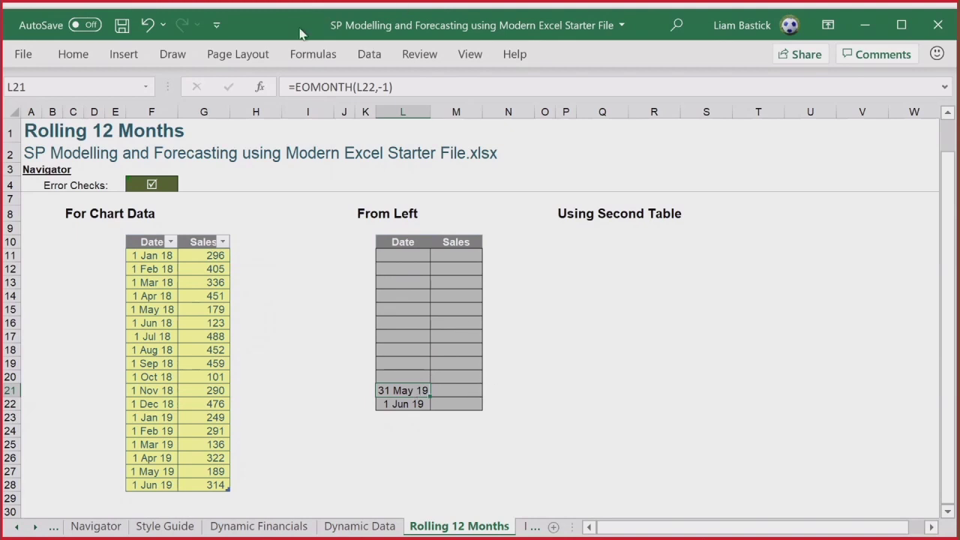
left_click_drag(302, 87, 354, 87)
type("date")
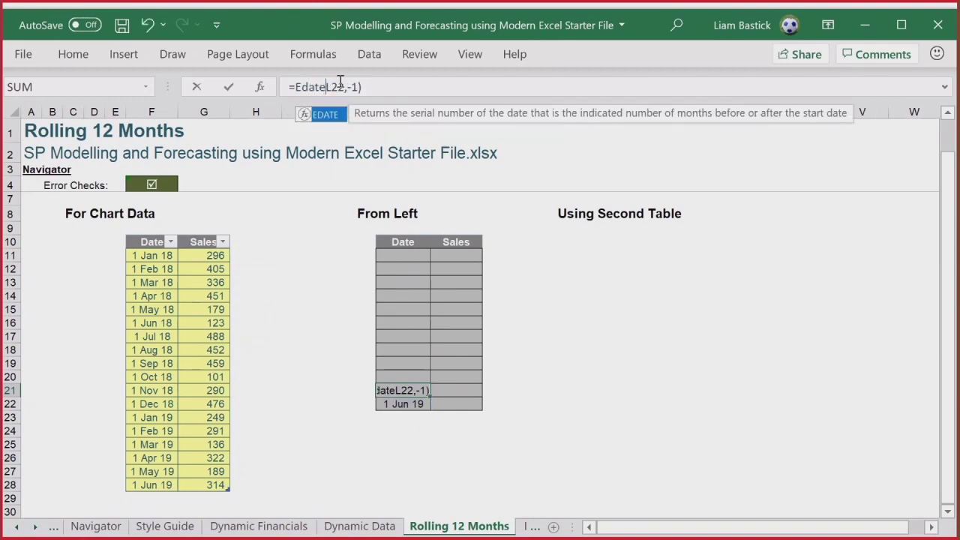
key("Tab")
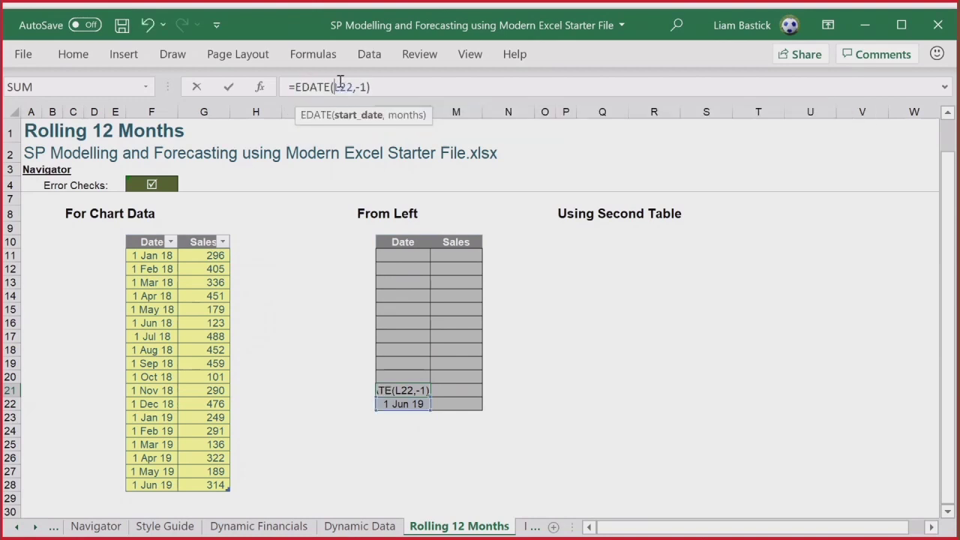
key("Return")
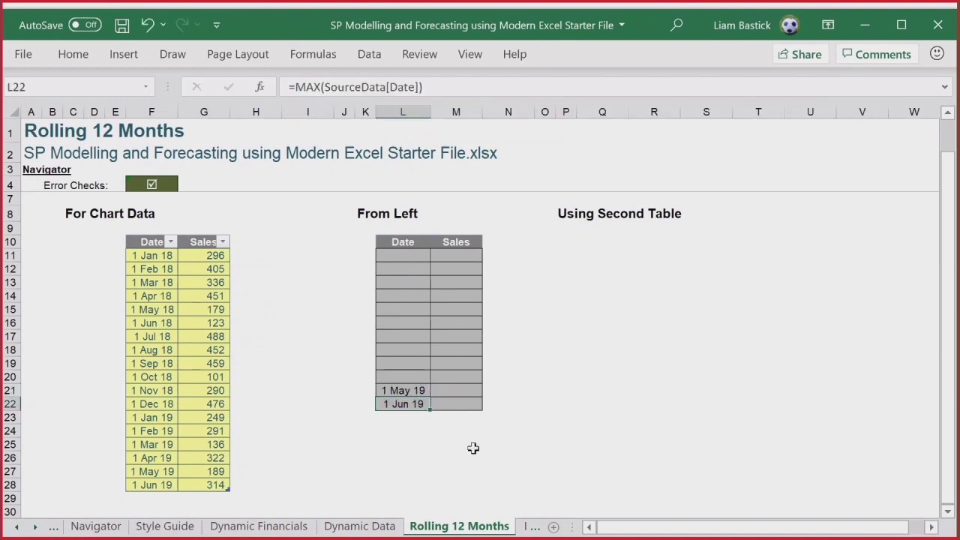
left_click(420, 390)
left_click_drag(429, 397, 430, 255)
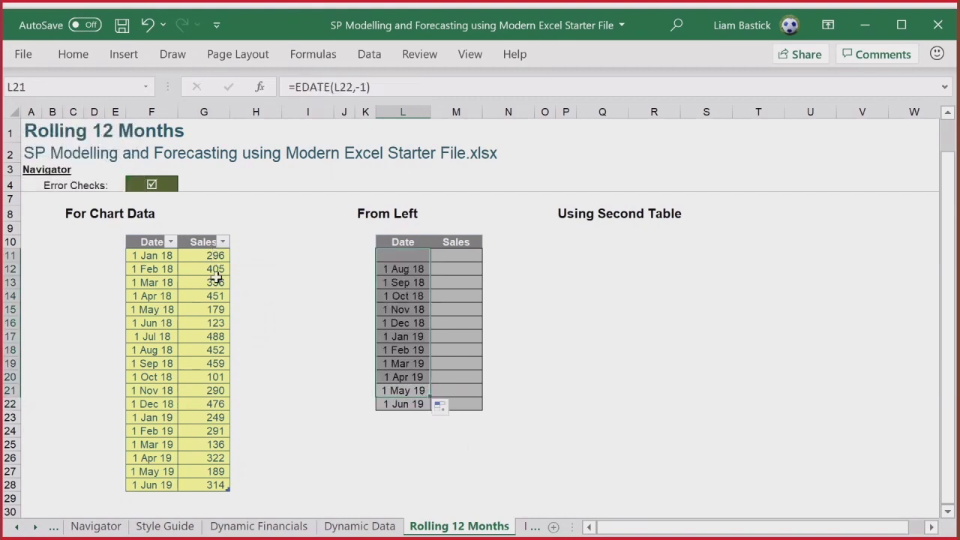
Begin a LOOKUP formula in N22 that searches for L22 in SourceData[Date] and returns from SourceData[Sales].
left_click(456, 404)
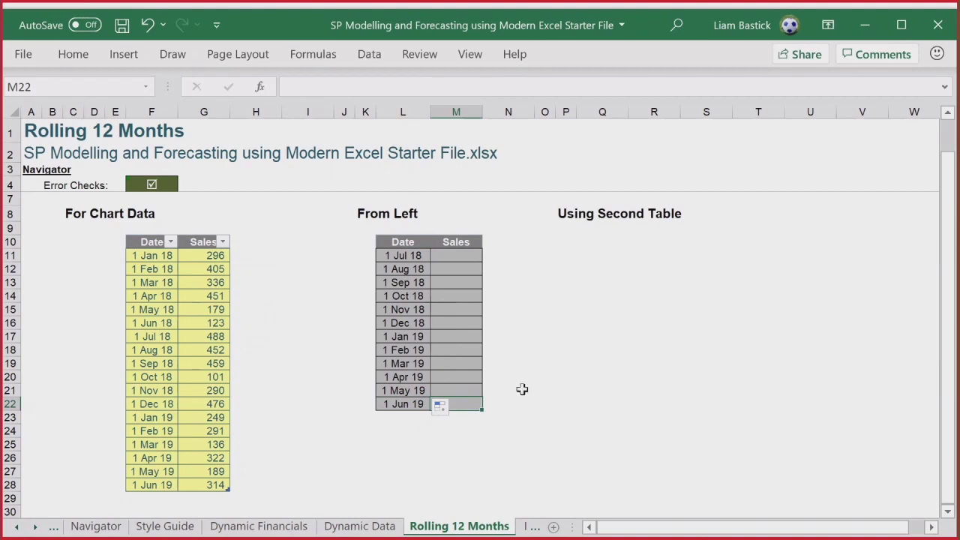
left_click(564, 405)
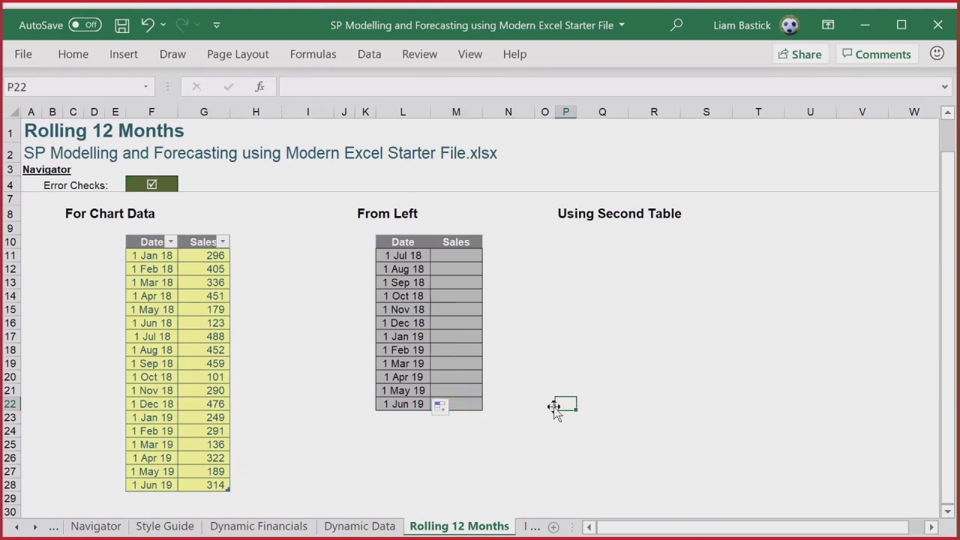
left_click(512, 404)
type("=look")
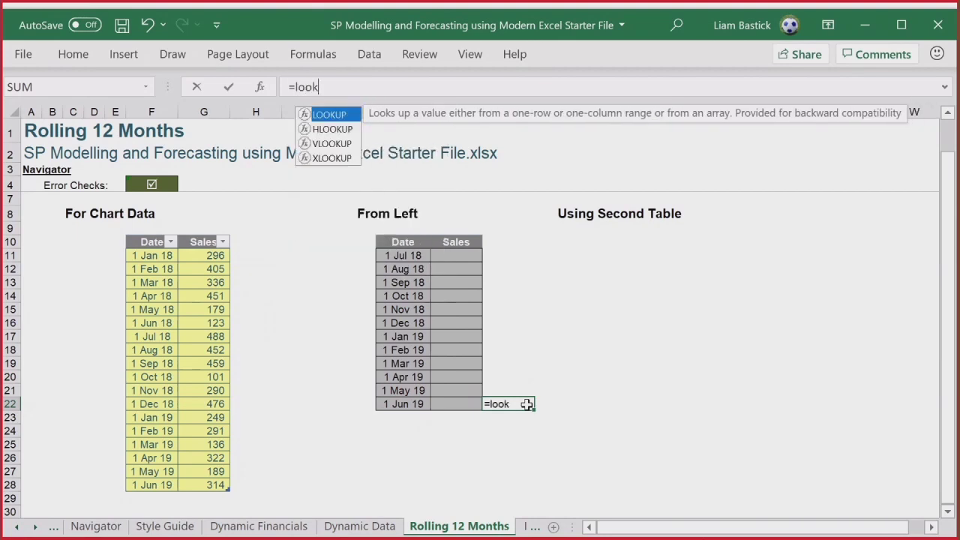
key("Tab")
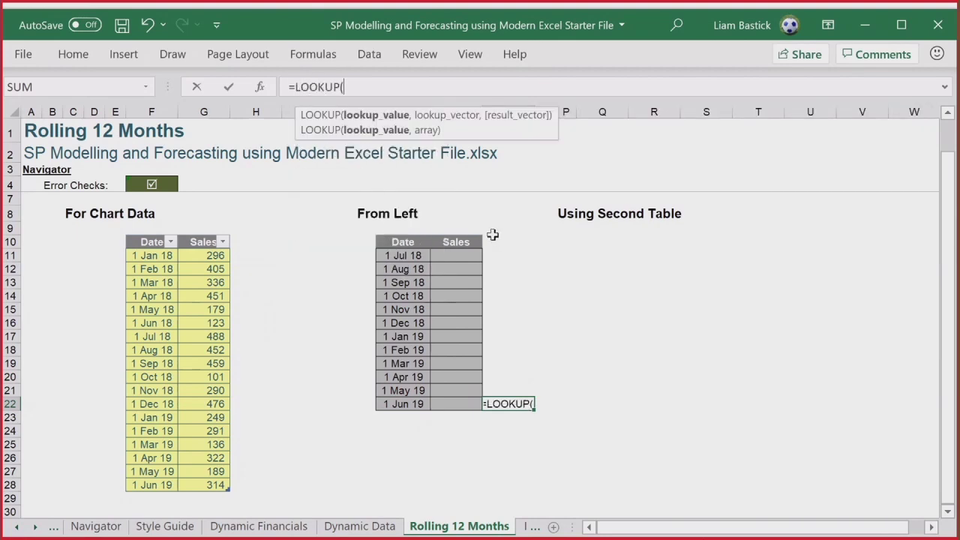
left_click(405, 403)
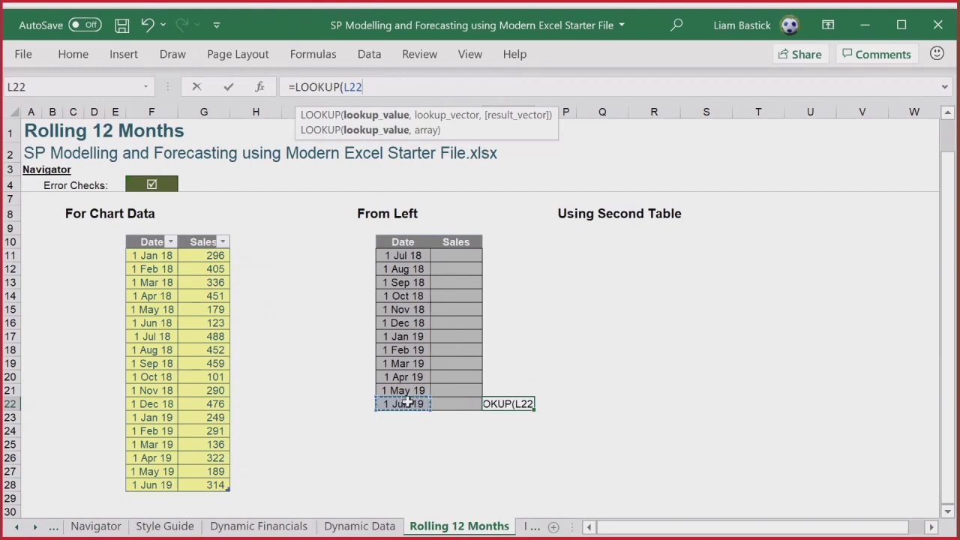
type(",")
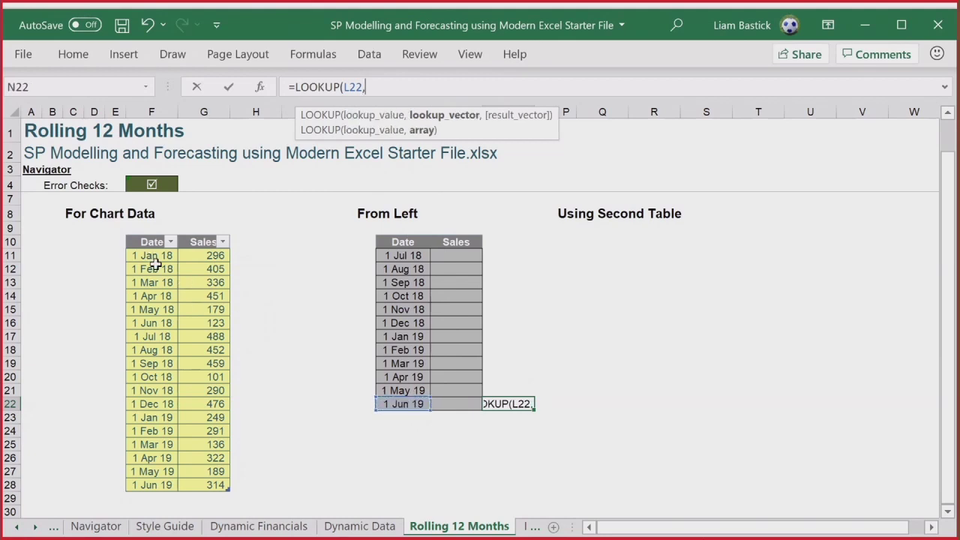
left_click_drag(155, 255, 165, 483)
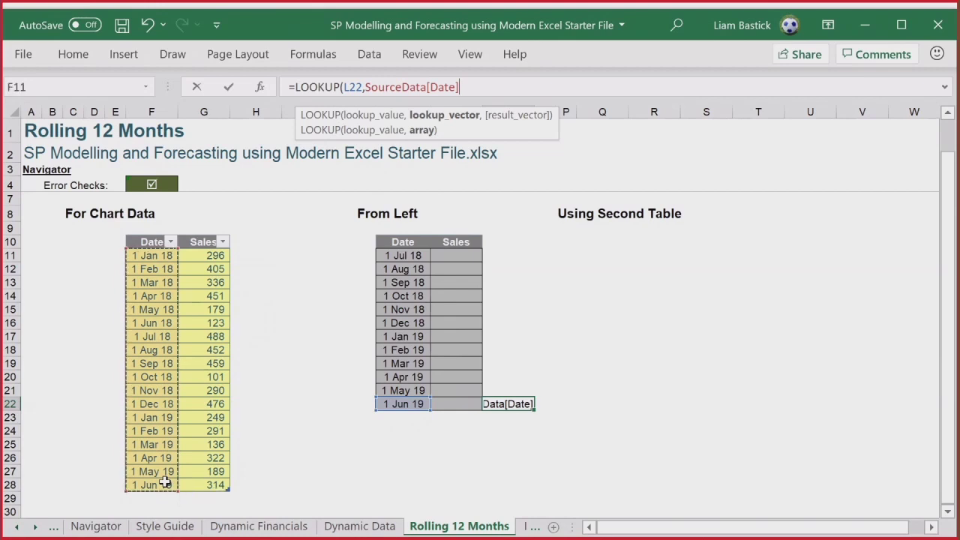
type(",")
left_click_drag(209, 255, 204, 484)
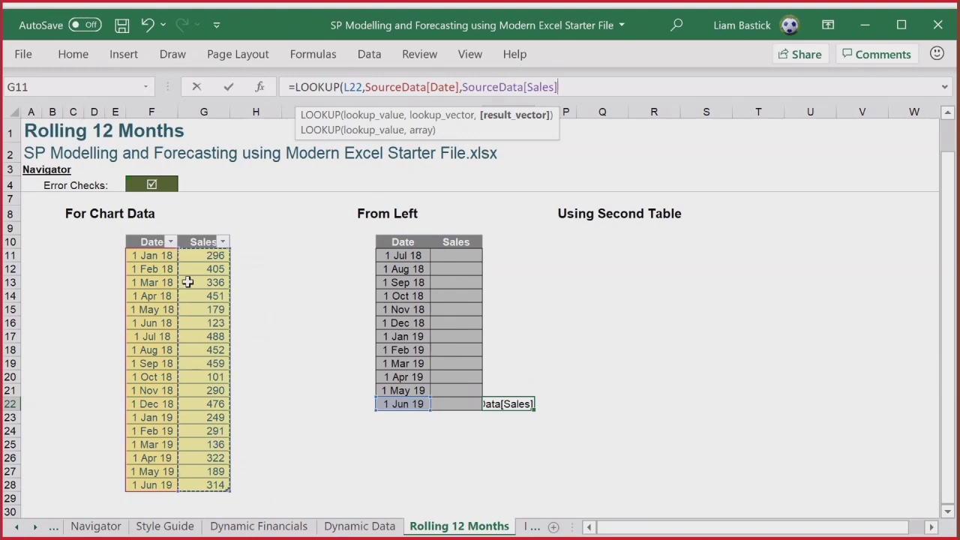
Replace the vector arguments so N22 reads =LOOKUP(L22,SourceData), and fill the formula up through N11.
left_click_drag(153, 255, 208, 485)
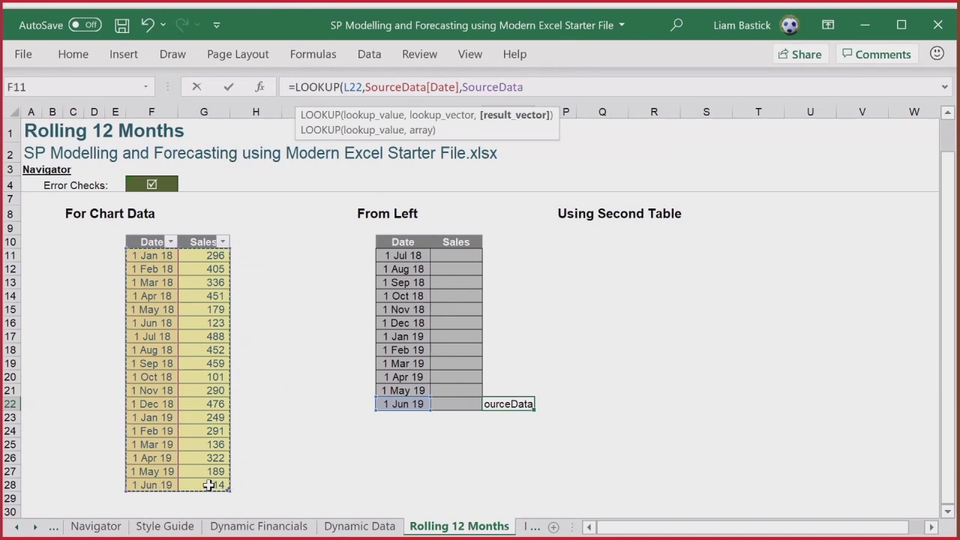
left_click_drag(366, 87, 568, 101)
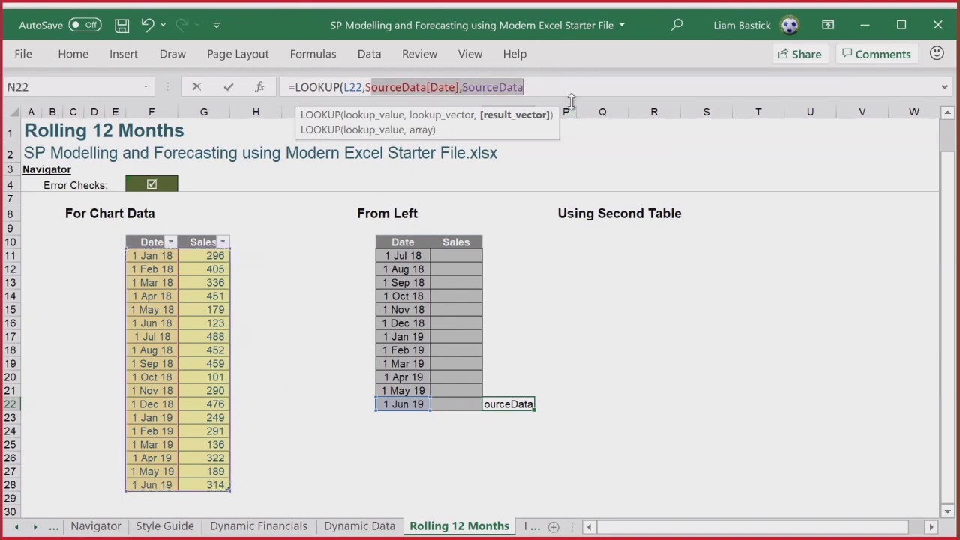
type("S")
key("BackSpace")
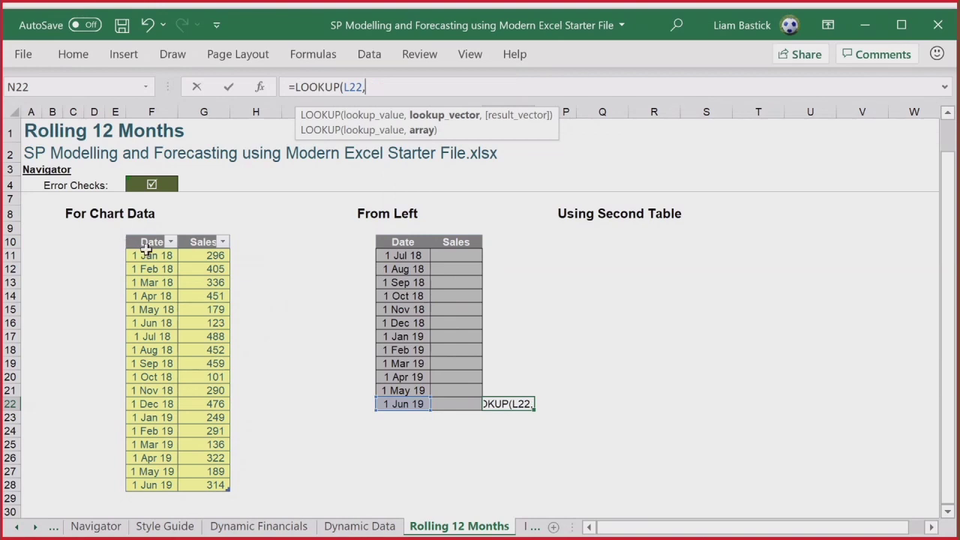
left_click_drag(147, 251, 194, 486)
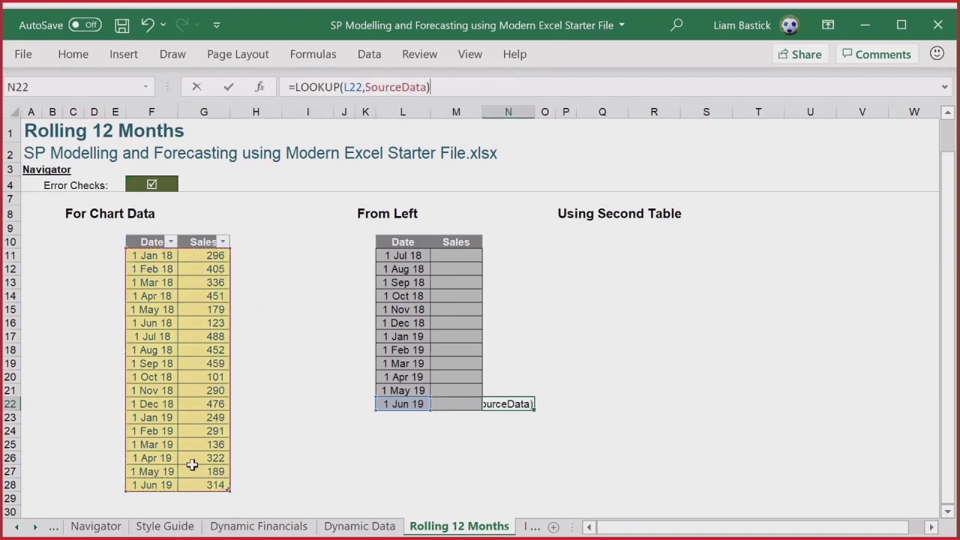
key("Return")
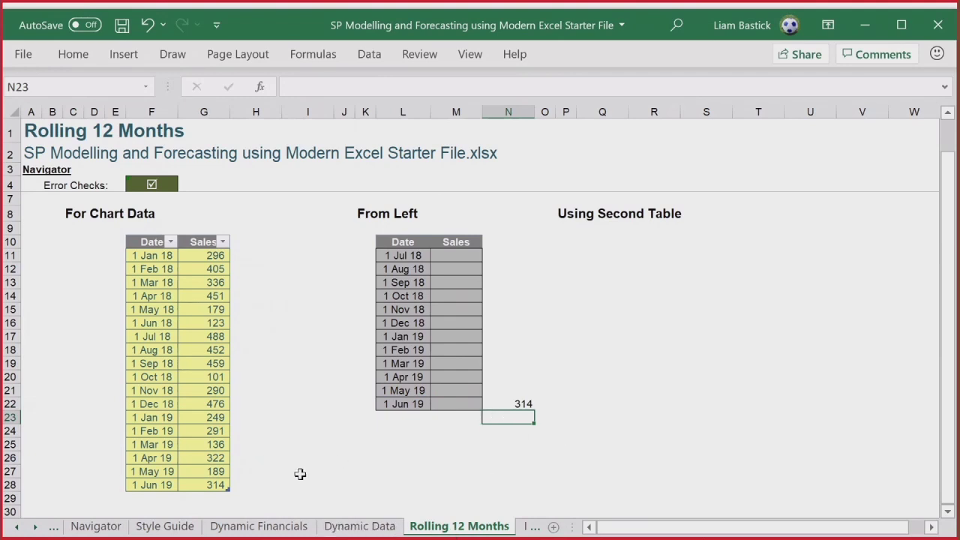
left_click(523, 403)
left_click_drag(534, 409, 542, 242)
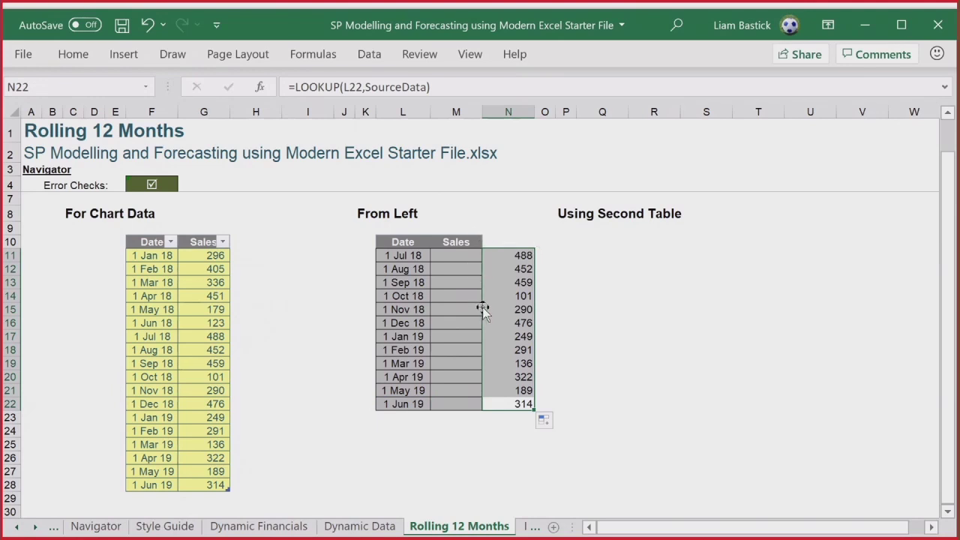
Show the formula of N22 as text in Q22 with =FORMULATEXT(N22).
left_click(453, 406)
left_click(524, 409)
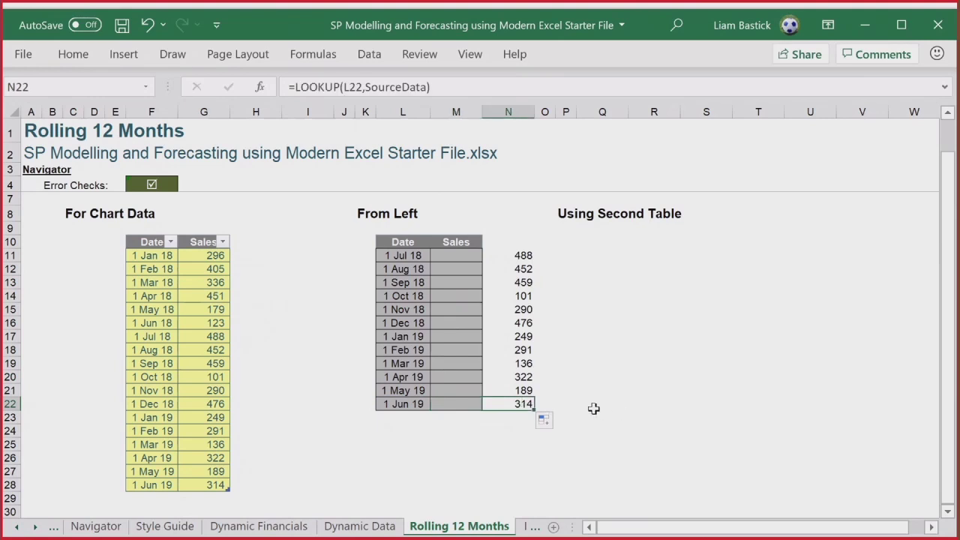
left_click(600, 409)
type("=form")
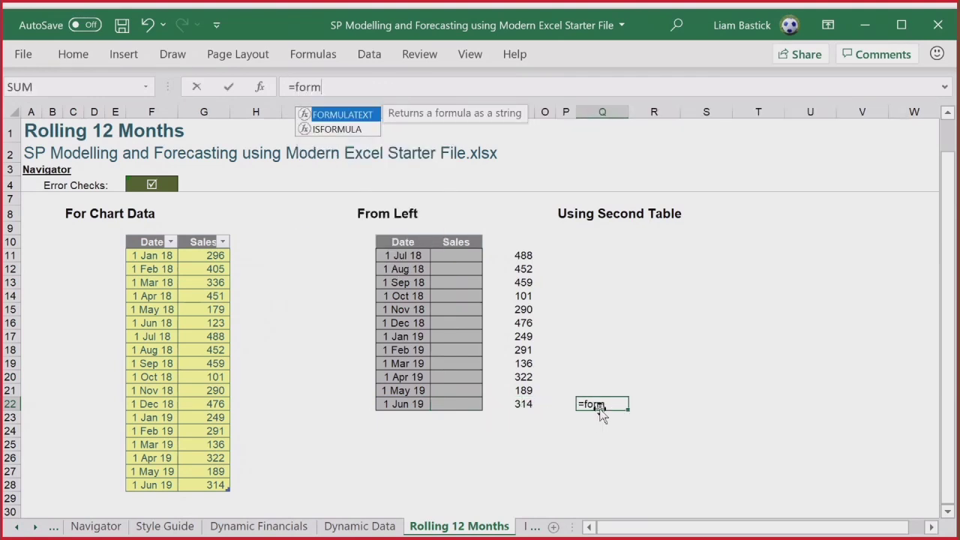
key("Tab")
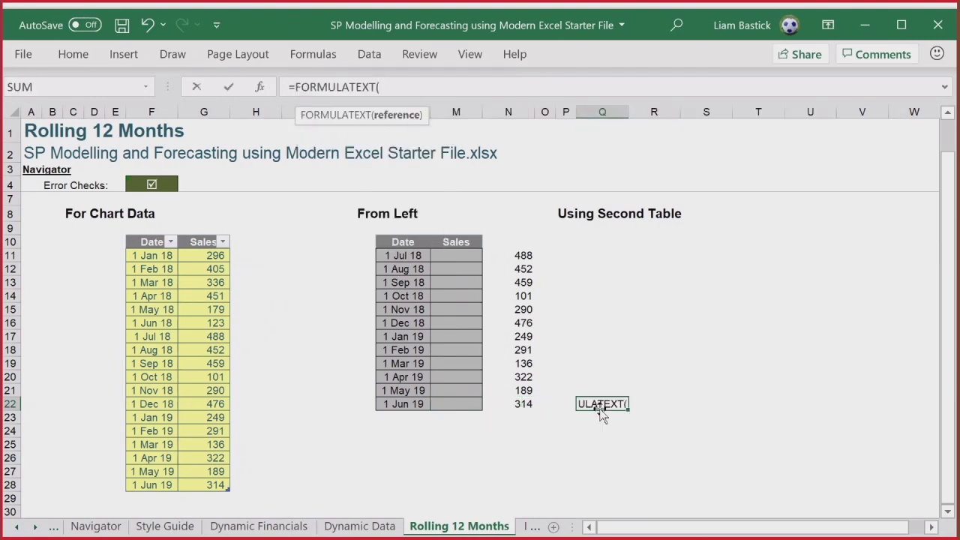
left_click(521, 408)
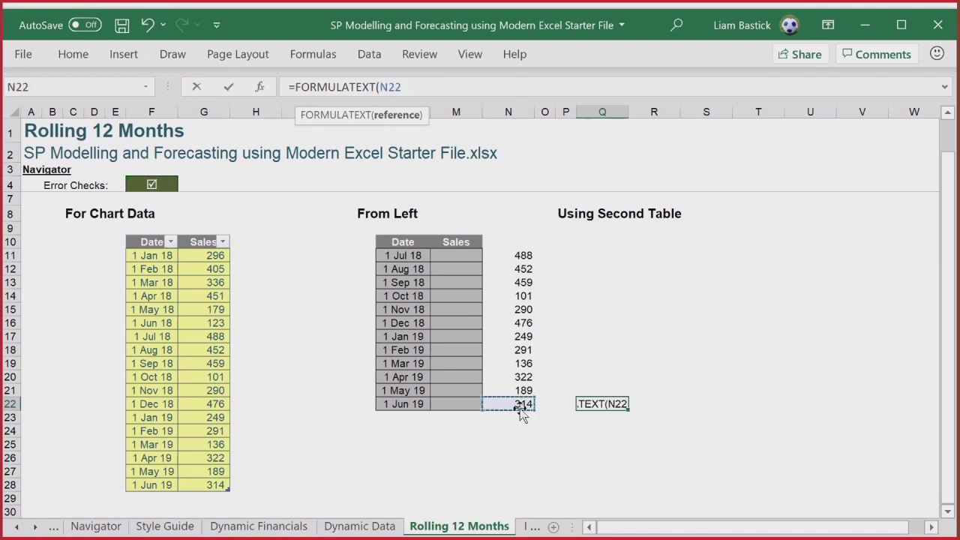
key("Return")
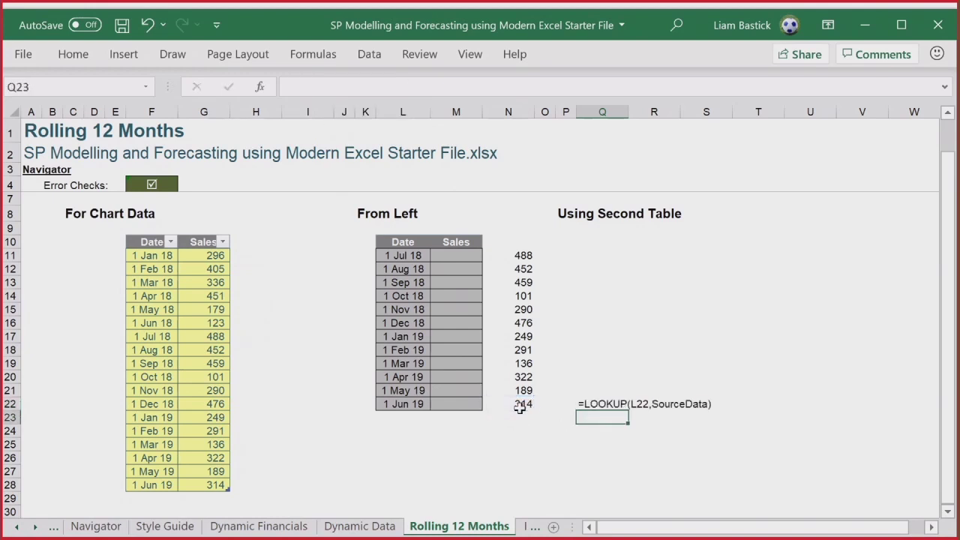
Enter =XLOOKUP(L22,SourceData[Date],SourceData[Sales]) in M22 and fill it up through M11.
left_click(534, 403)
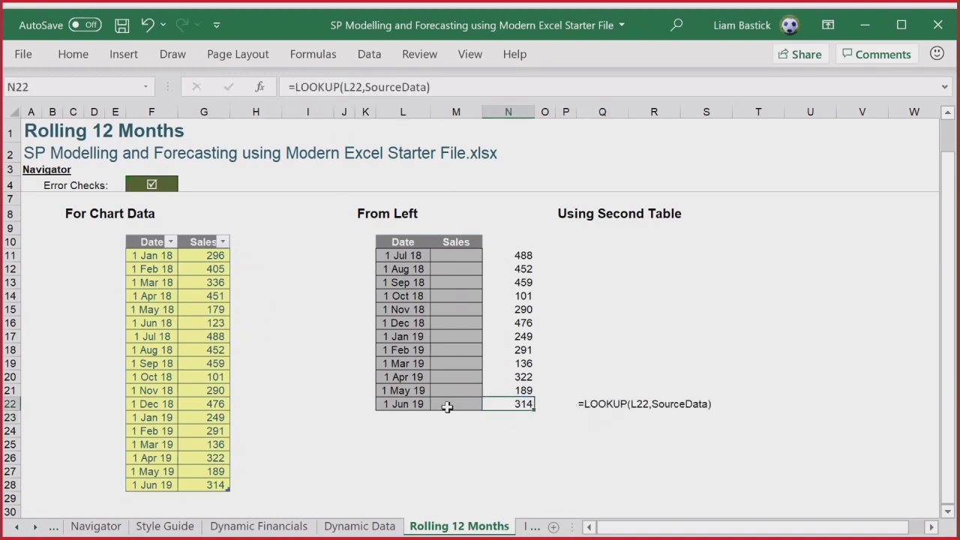
left_click(456, 403)
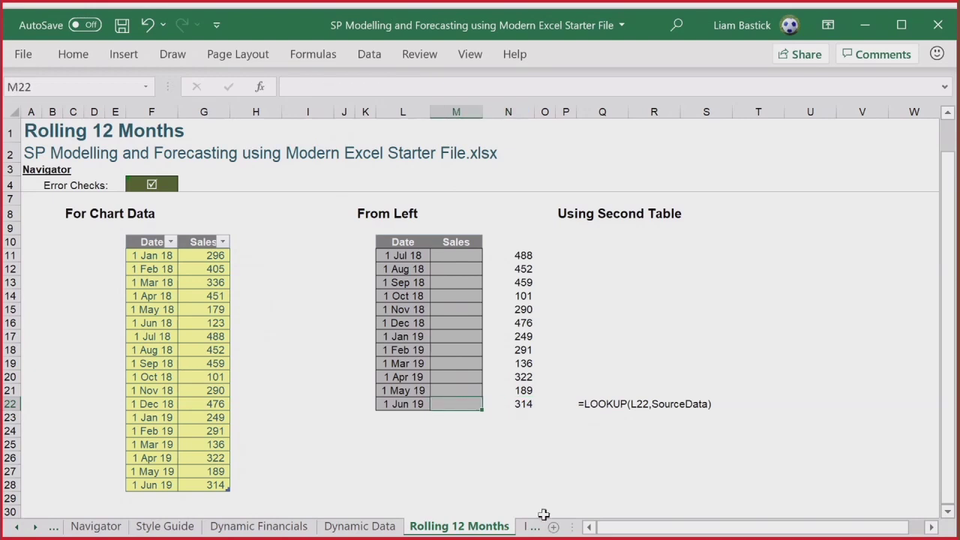
type("=xlook")
key("Tab")
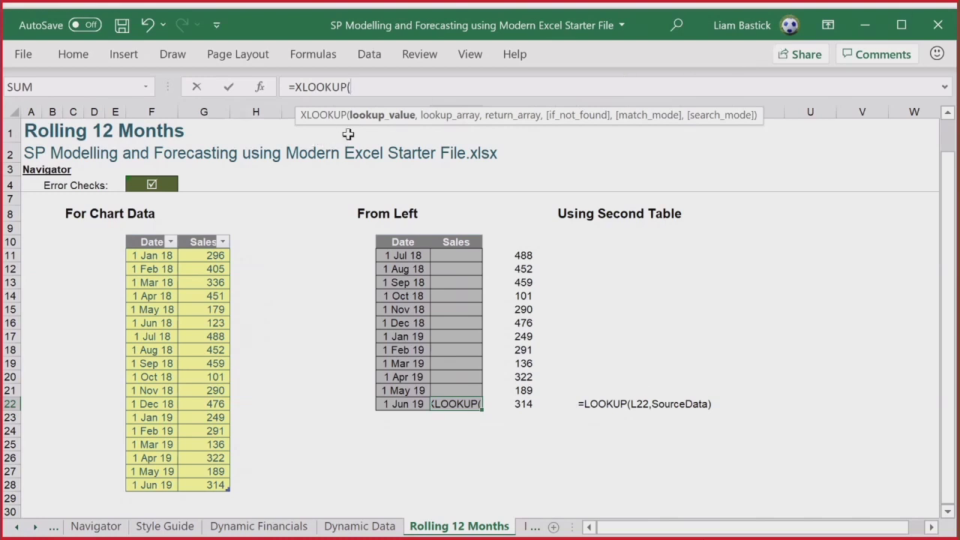
left_click(411, 404)
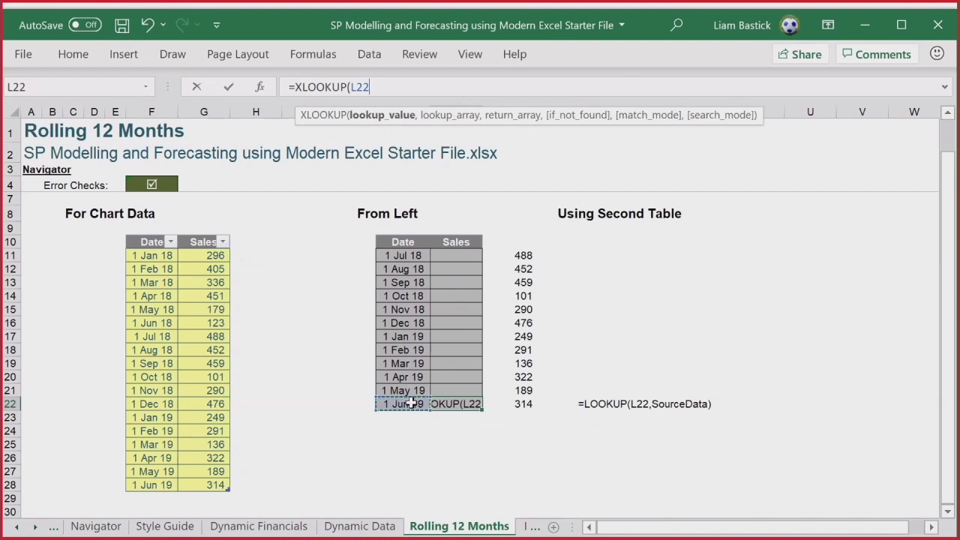
type(",")
left_click_drag(154, 255, 161, 483)
type(",")
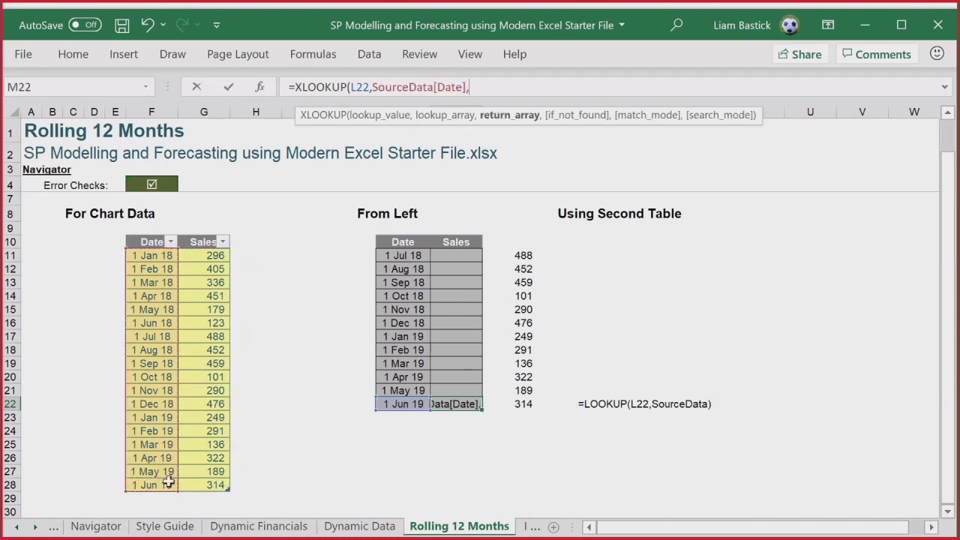
left_click_drag(207, 255, 206, 480)
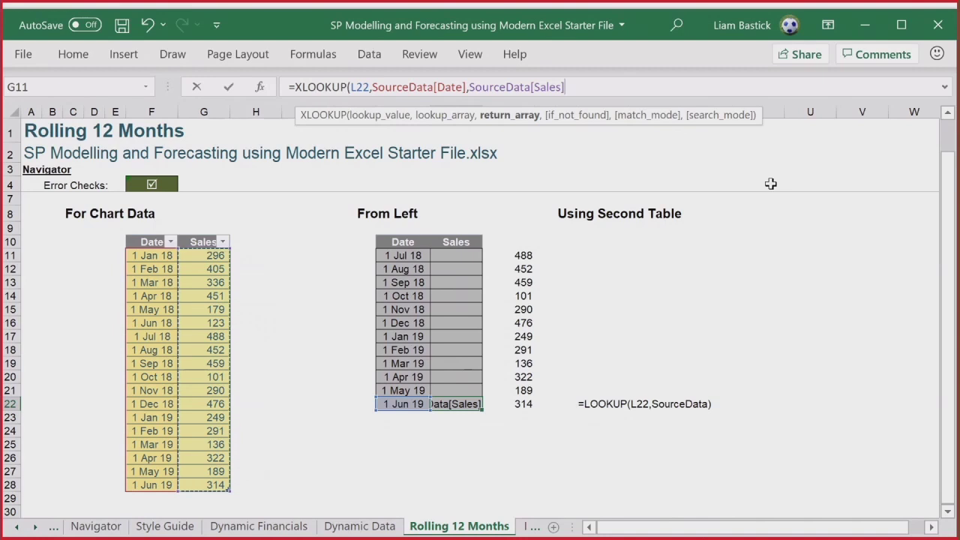
type(")")
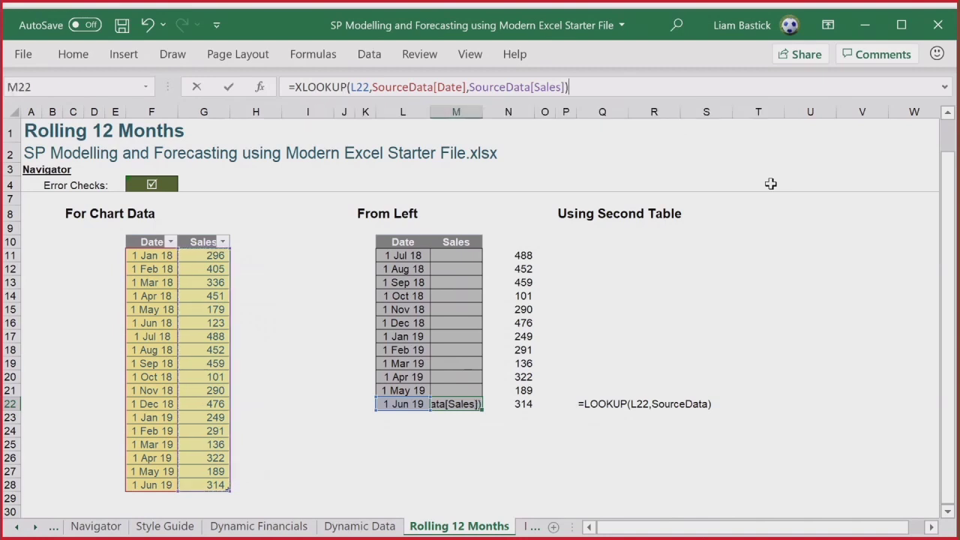
key("Return")
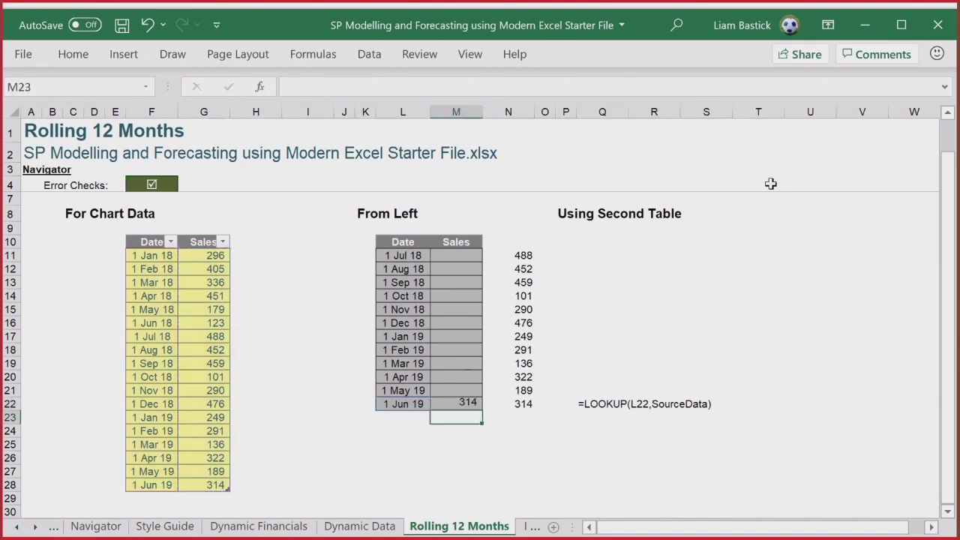
left_click(472, 405)
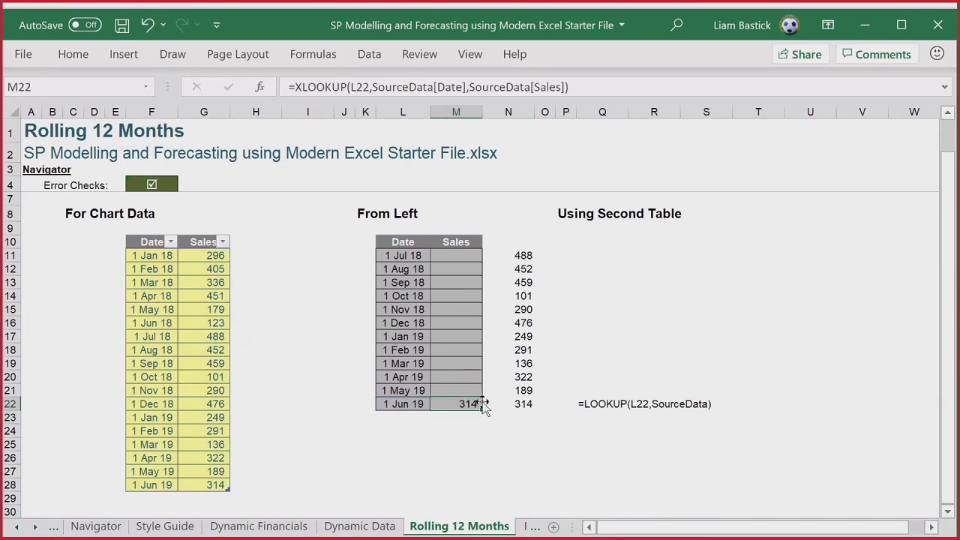
left_click_drag(482, 410, 469, 253)
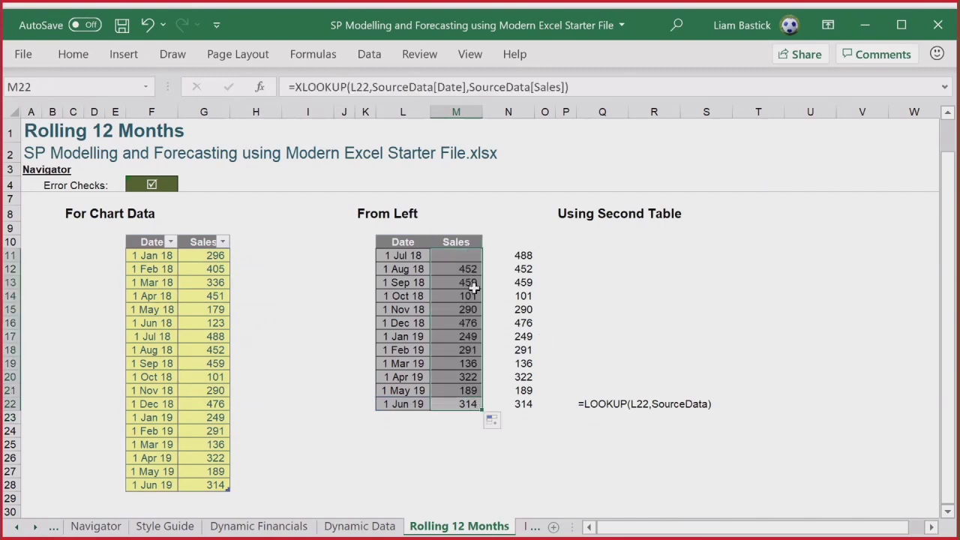
Change the FORMULATEXT reference in Q22 to M22 so it displays the XLOOKUP formula.
left_click(581, 403)
left_click_drag(381, 88, 387, 89)
key("Return")
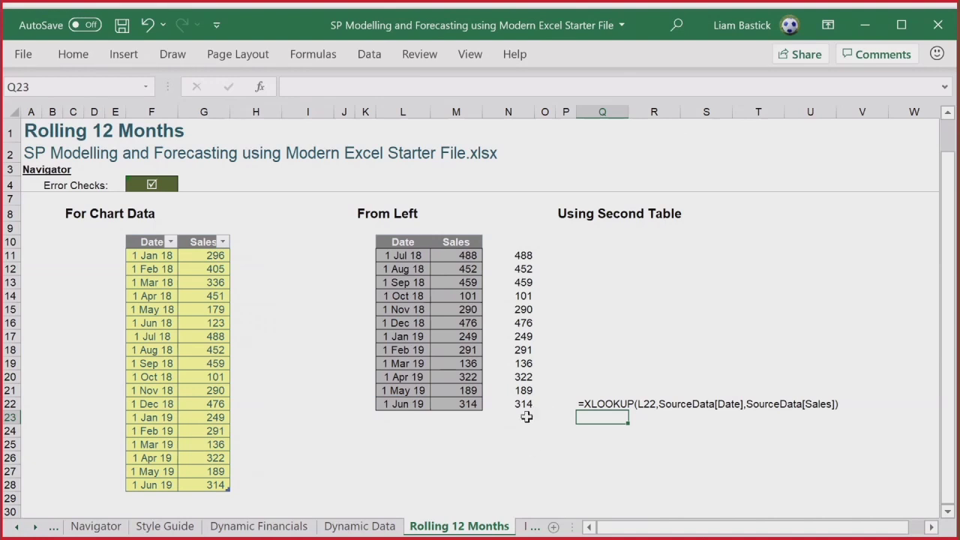
Clear the LOOKUP results in N11:N22 and the formula text in Q22.
left_click_drag(527, 255, 520, 402)
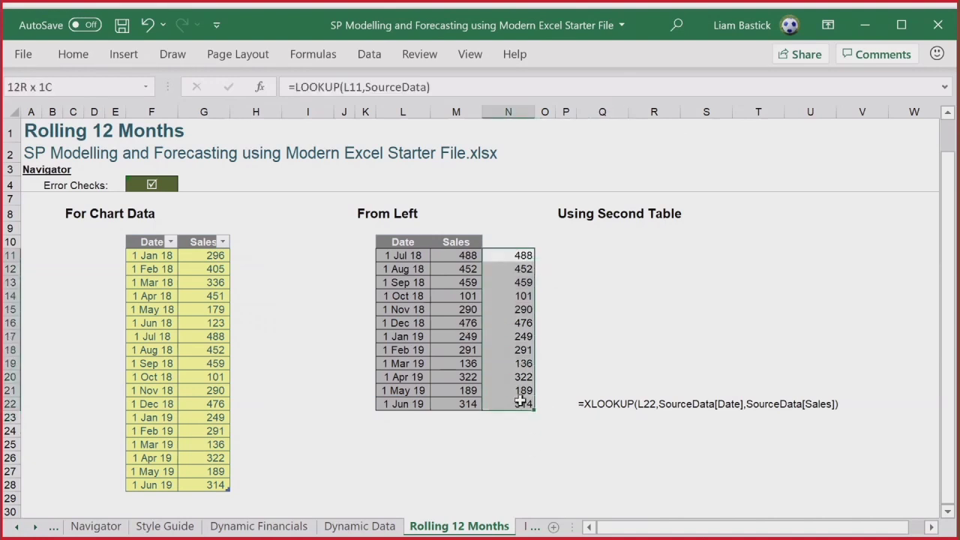
key("Delete")
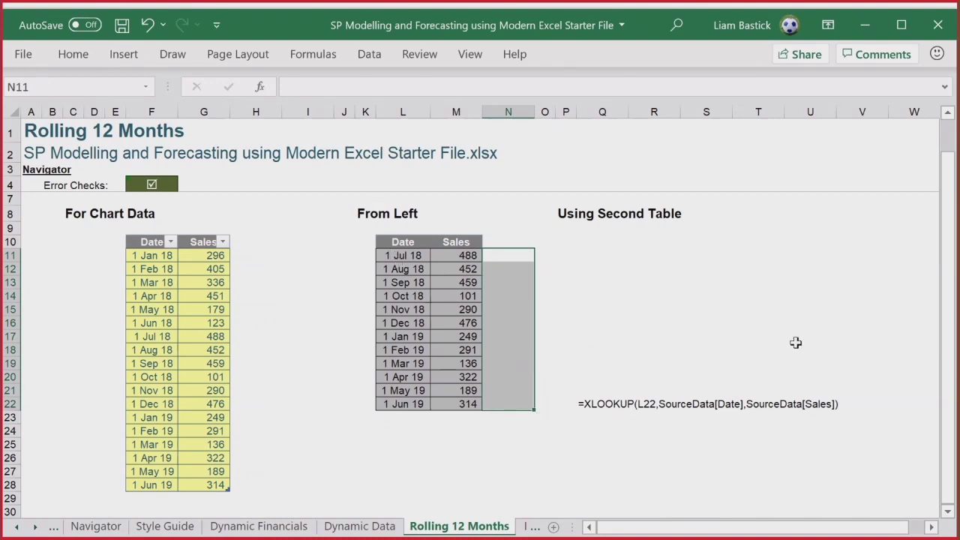
left_click(610, 402)
key("Delete")
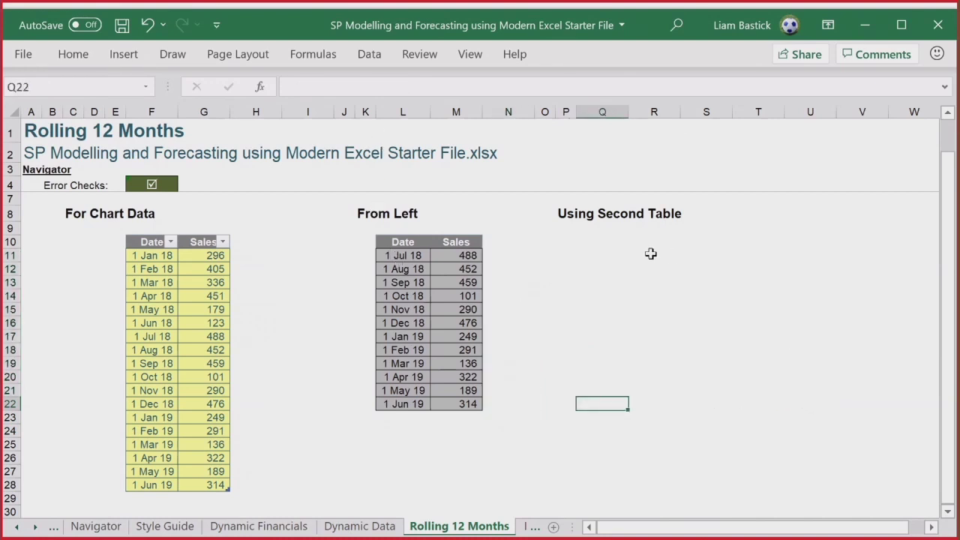
Create a default column chart from L11:M22 and place it below the Using Second Table heading.
left_click(397, 254)
left_click_drag(397, 254, 448, 402)
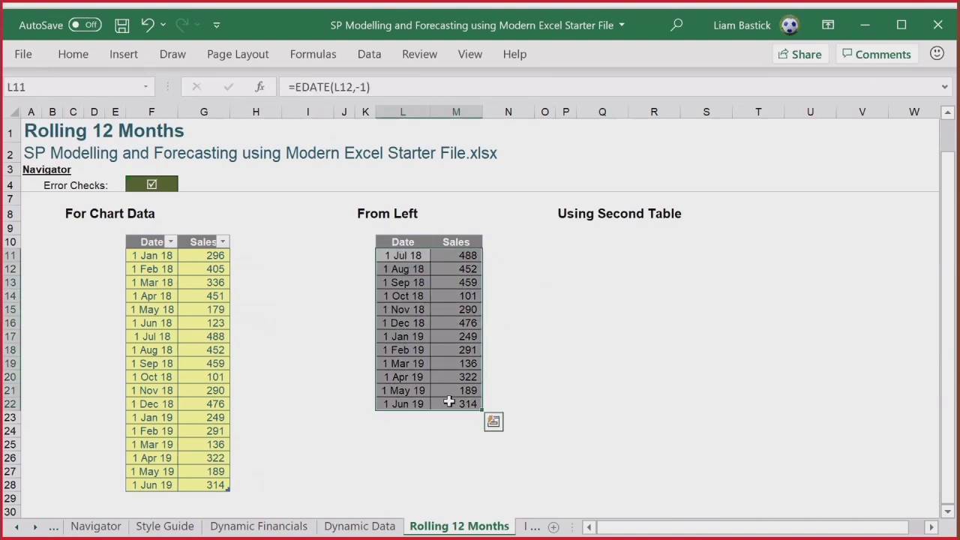
key("alt+F1")
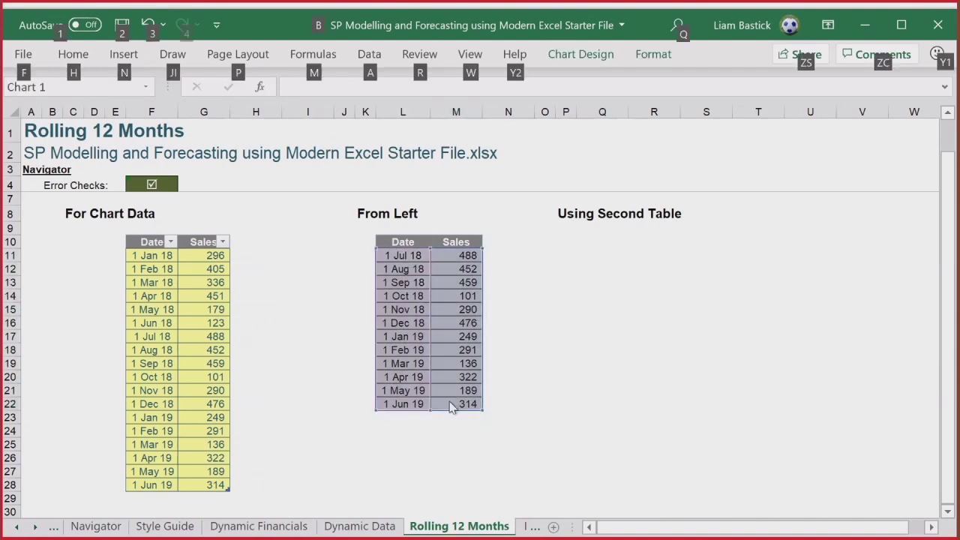
left_click_drag(574, 238, 870, 234)
left_click(933, 529)
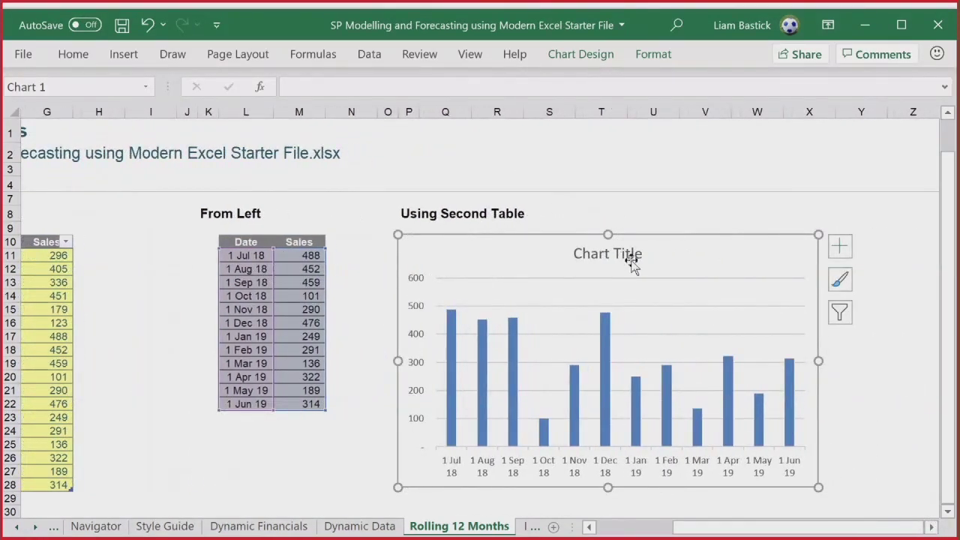
left_click(251, 447)
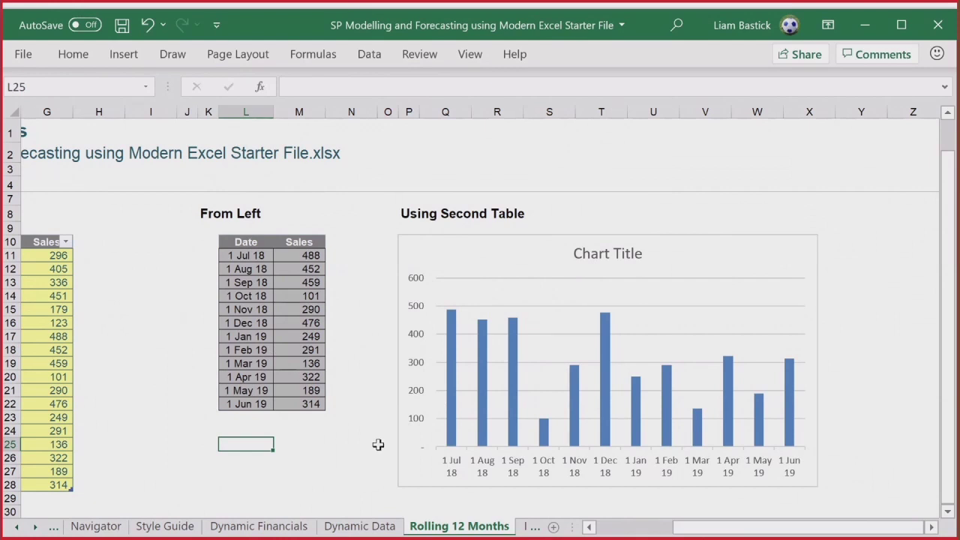
Enter the dynamic title formula ="Sales for Last 12 Months Ending "&L22 in Q30, below the chart.
left_click(466, 500)
left_click(440, 509)
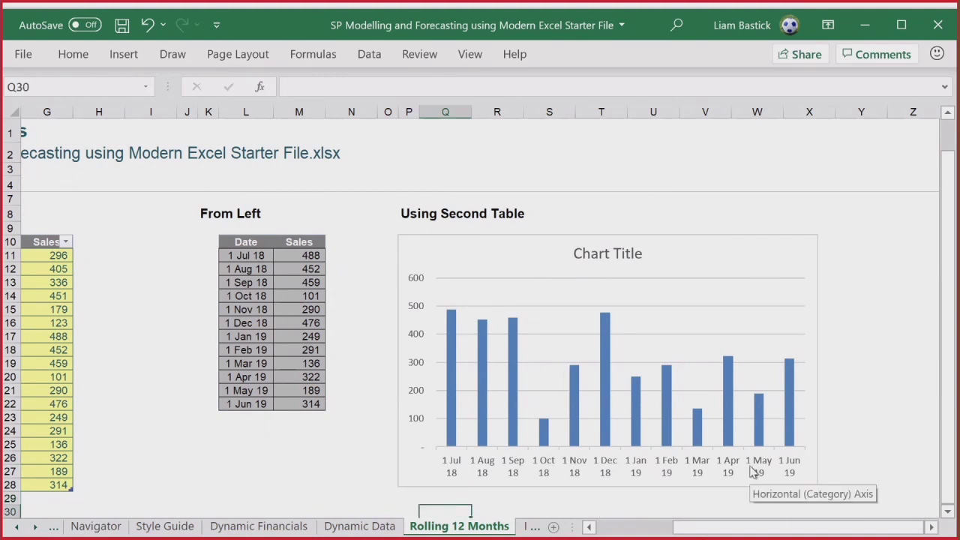
left_click(947, 512)
type("=\"")
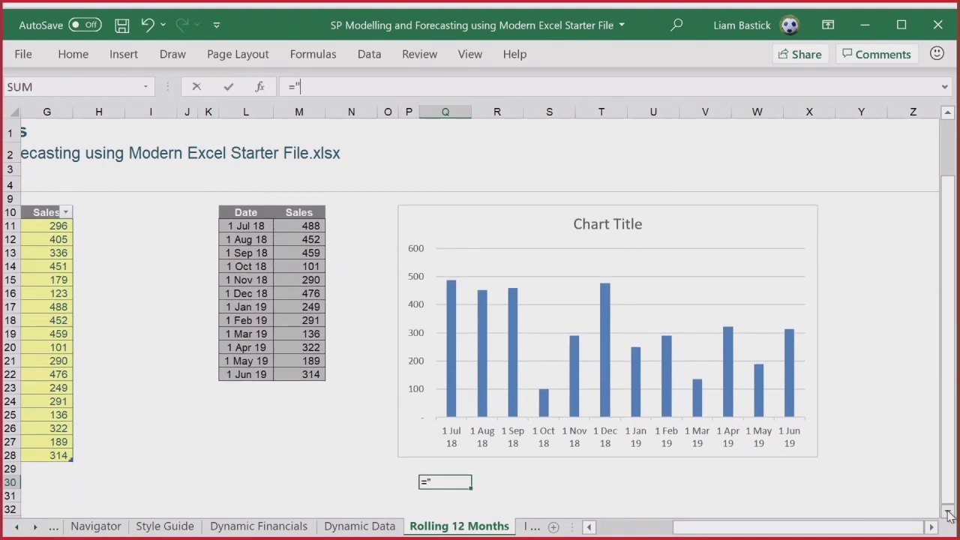
type("Sales for L")
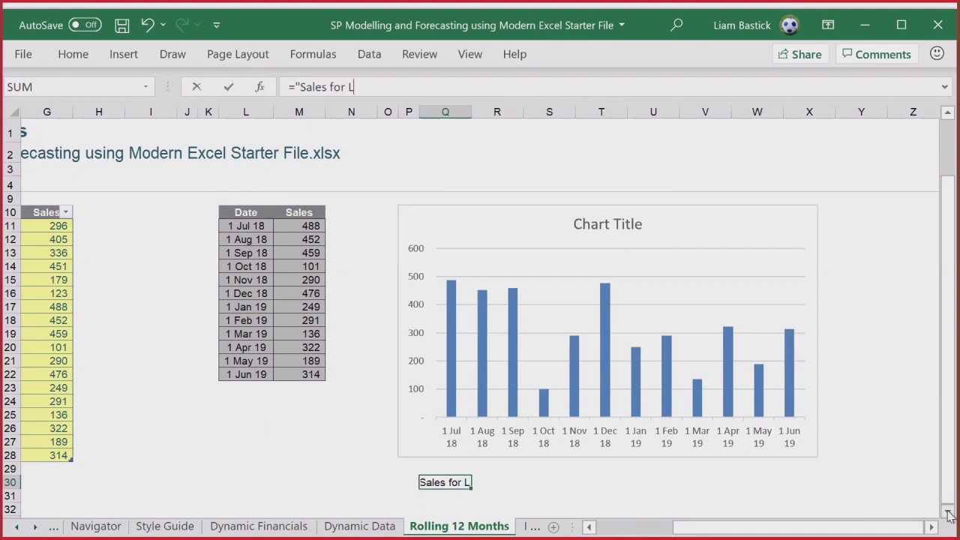
type("ast 12 Months")
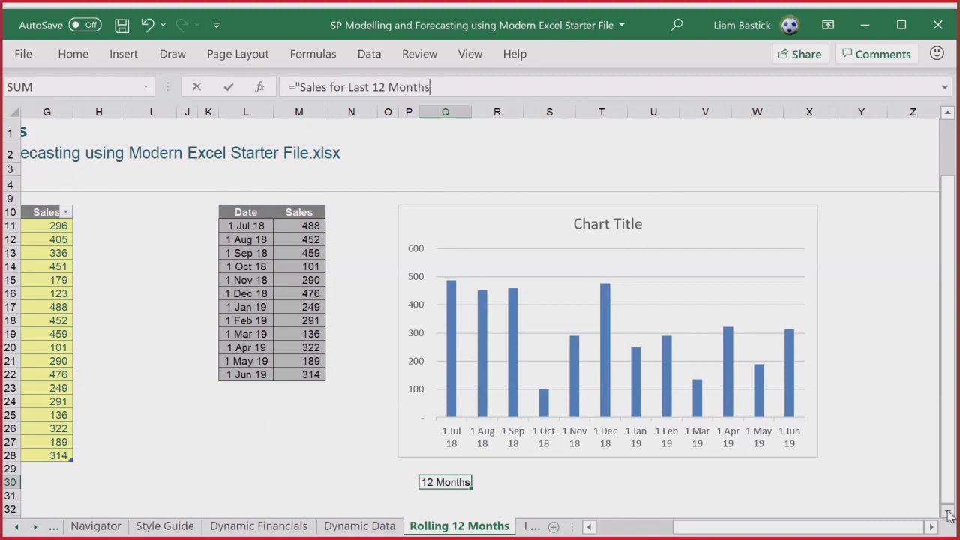
type("Ending")
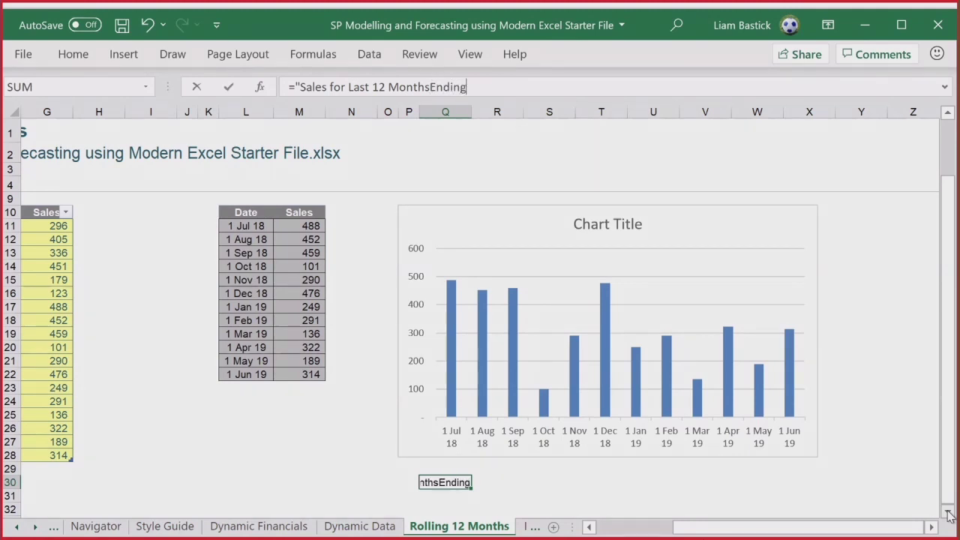
left_click(432, 87)
type("\"")
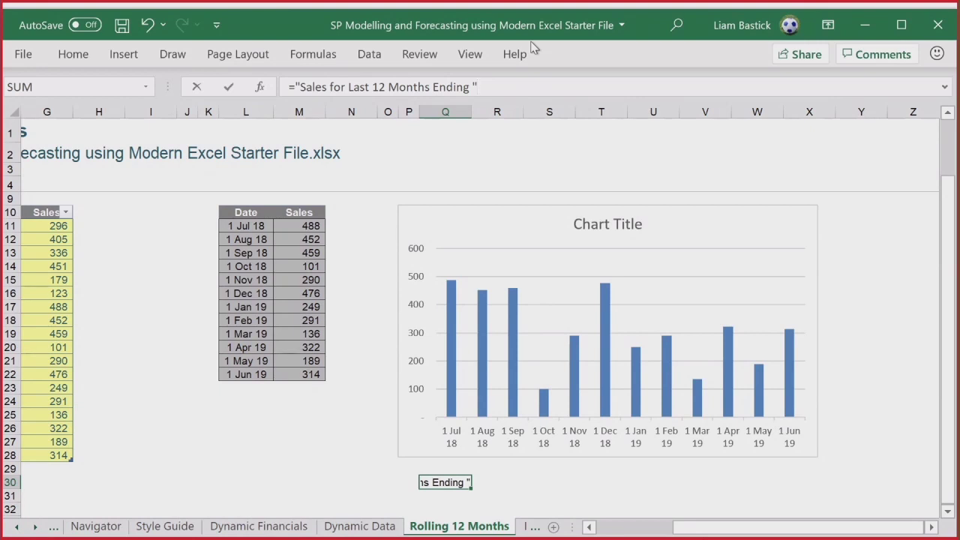
type("&")
left_click(260, 374)
key("Return")
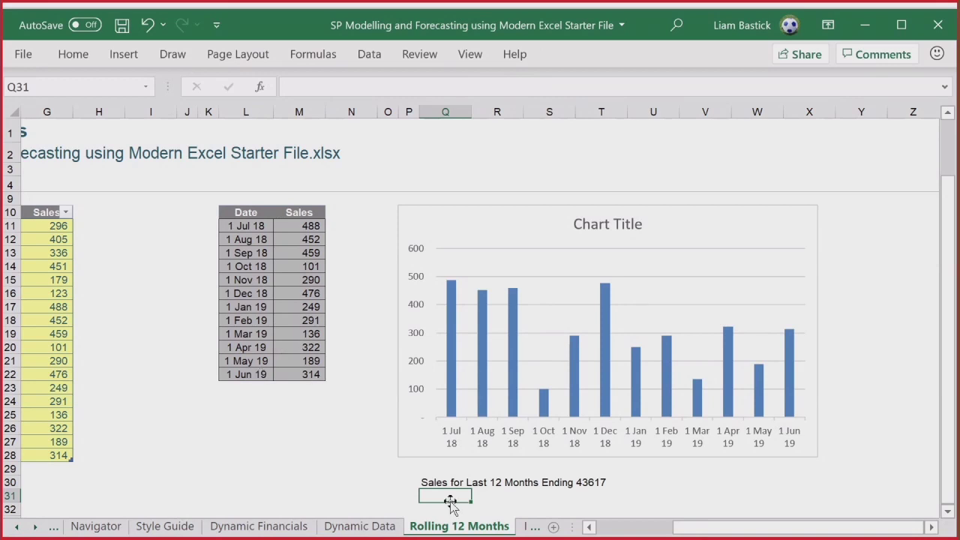
Try to format the title text in Q30 with the date type 14/03/2012.
left_click(433, 482)
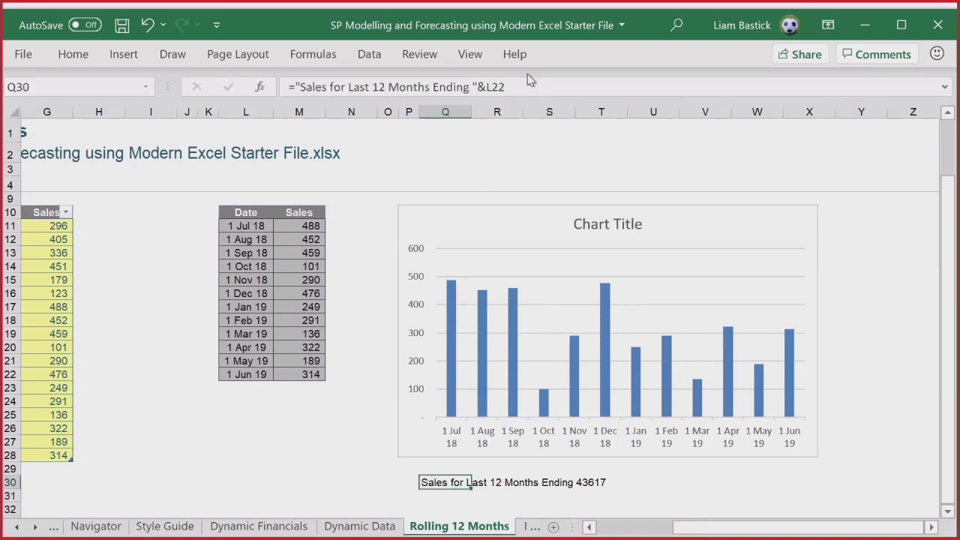
left_click(485, 87)
key("Escape")
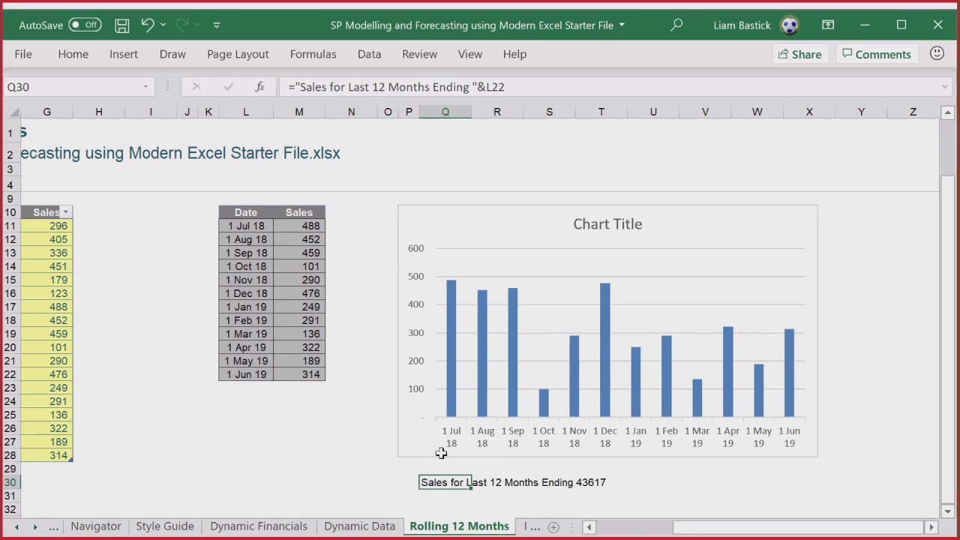
key("ctrl+1")
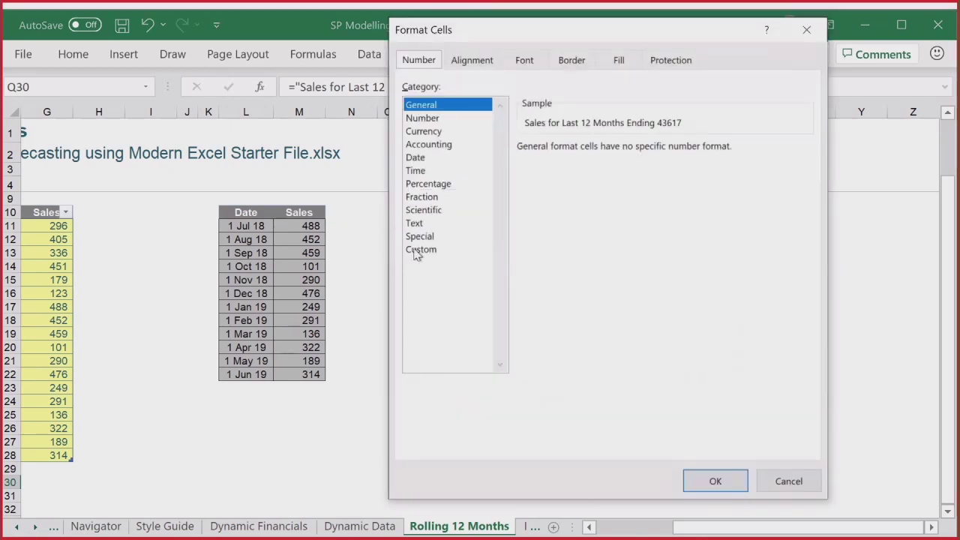
left_click(418, 250)
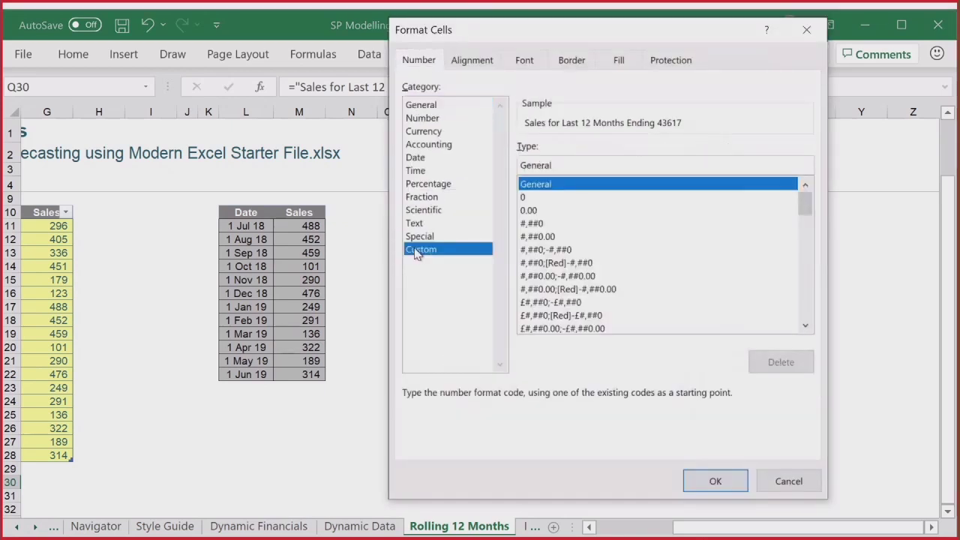
left_click(428, 159)
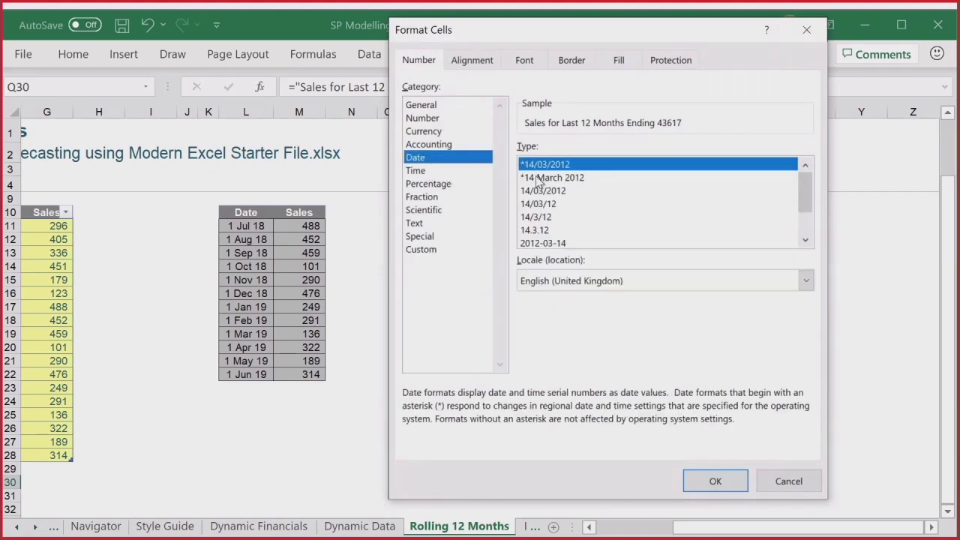
left_click(548, 192)
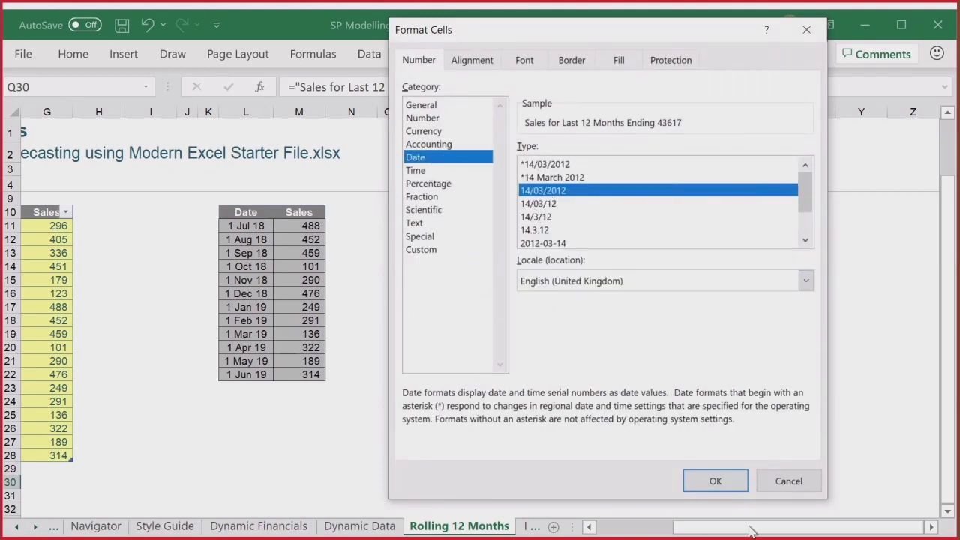
left_click(715, 481)
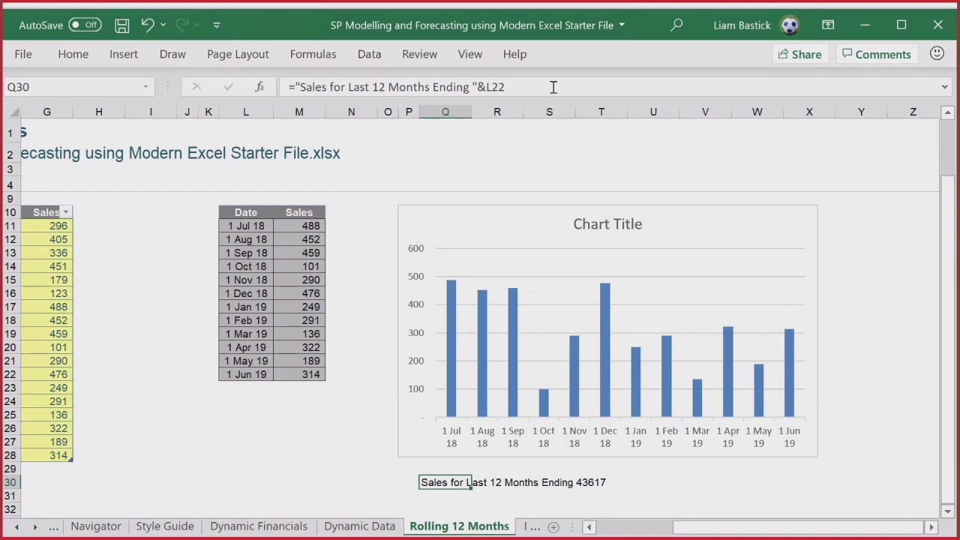
Wrap the date reference in Q30's formula with TEXT, giving ="Sales for Last 12 Months Ending "&TEXT(L22,"mmm yy").
left_click(489, 82)
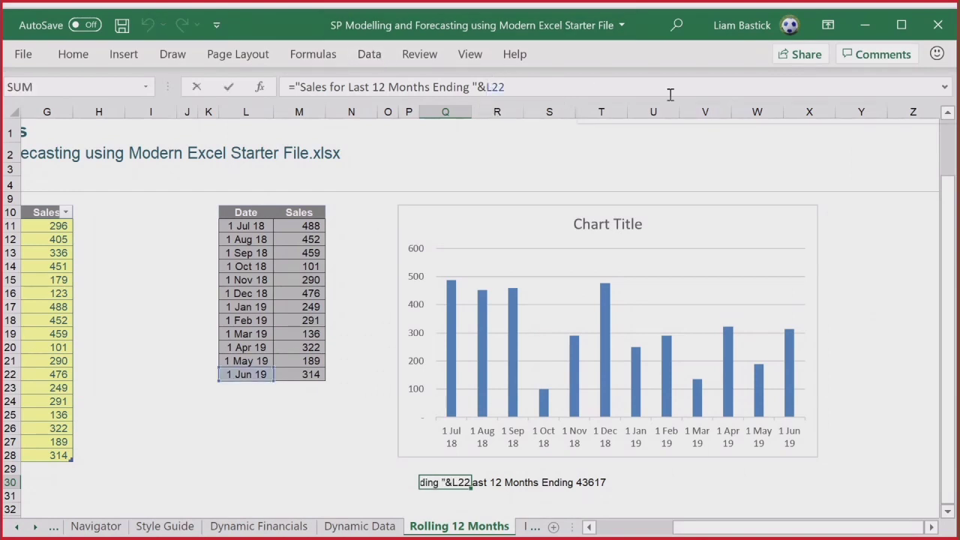
type("text(")
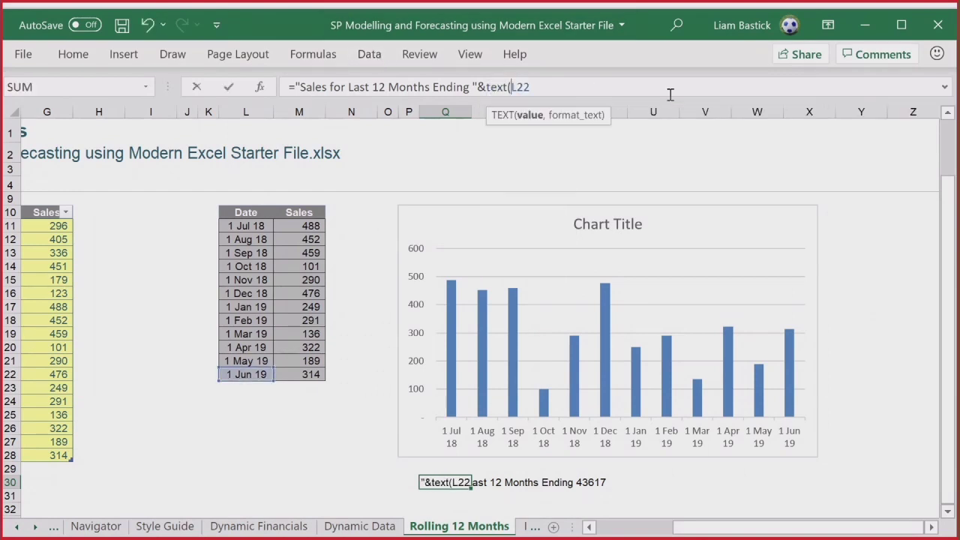
left_click(580, 90)
type(",\"mmm yy")
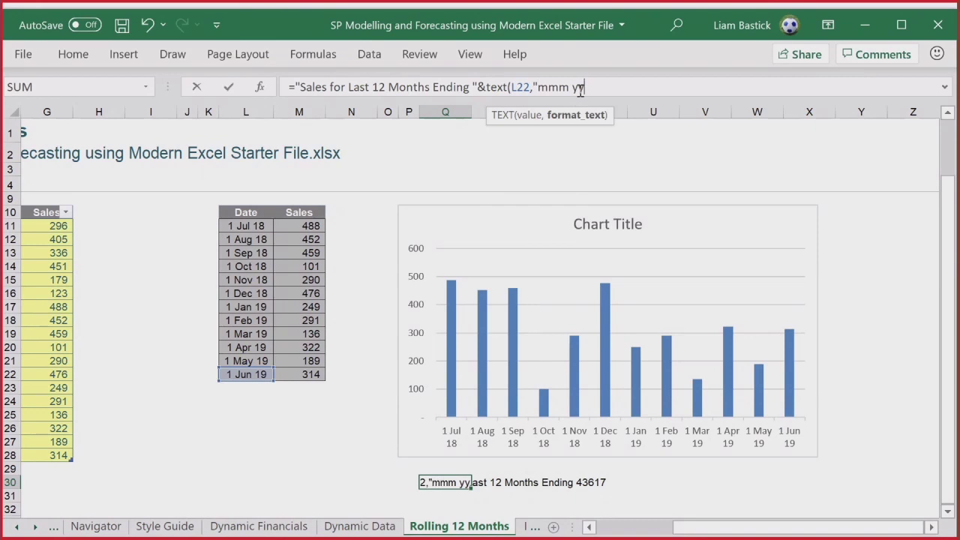
type("\")")
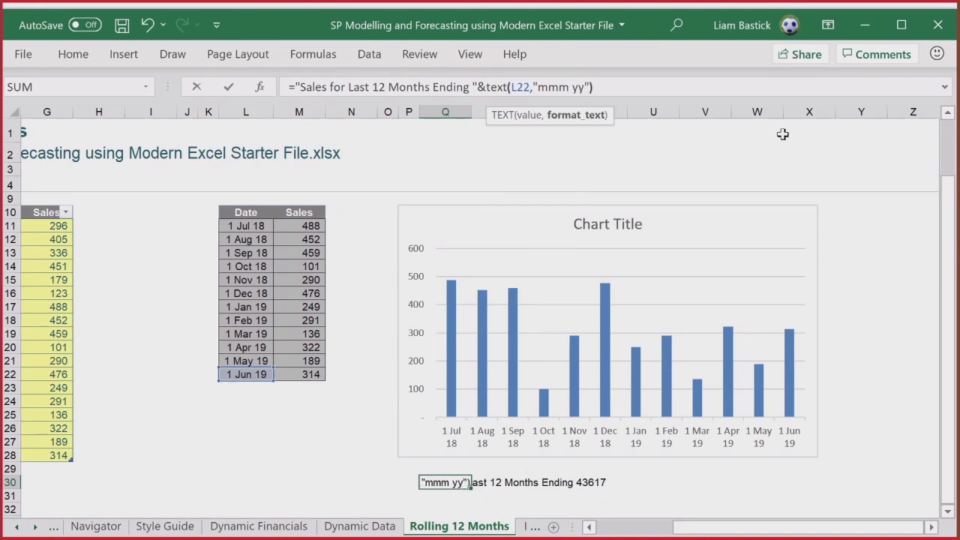
key("Return")
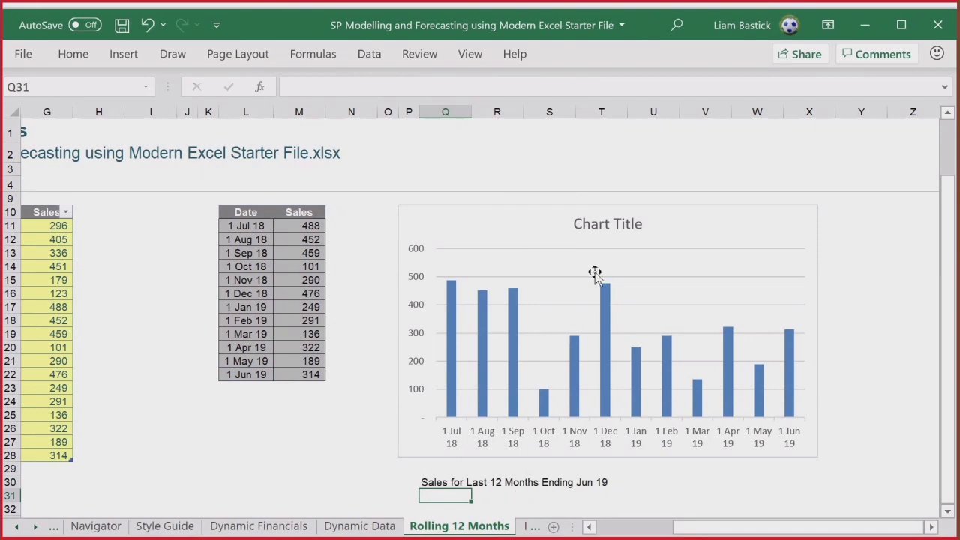
Link the column chart's title to cell Q30 on the Rolling 12 Months sheet.
left_click(595, 228)
left_click(298, 78)
type("=")
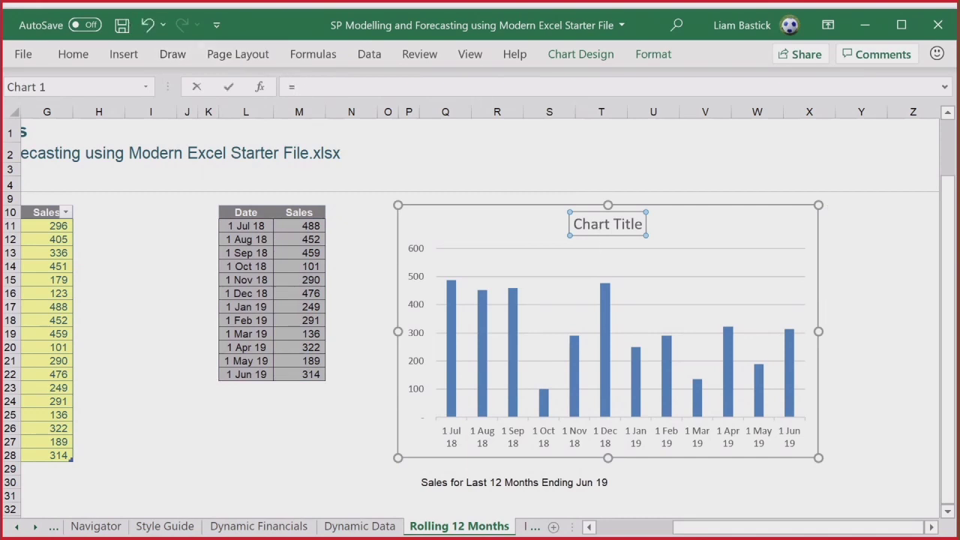
left_click(423, 481)
key("Return")
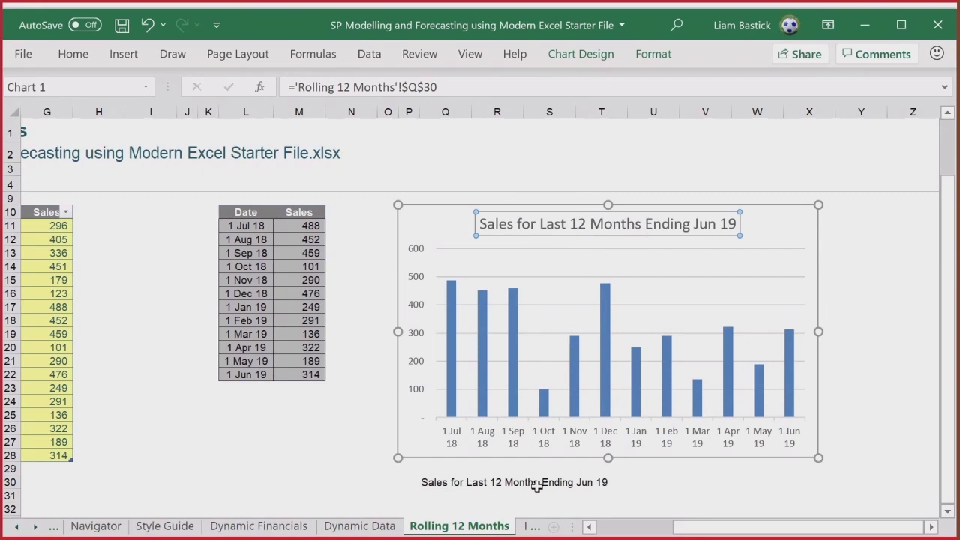
Extend the Date column of the sales source table by one month to 1 Jul 19.
left_click(285, 453)
left_click_drag(780, 530, 600, 530)
left_click(163, 467)
left_click(166, 445)
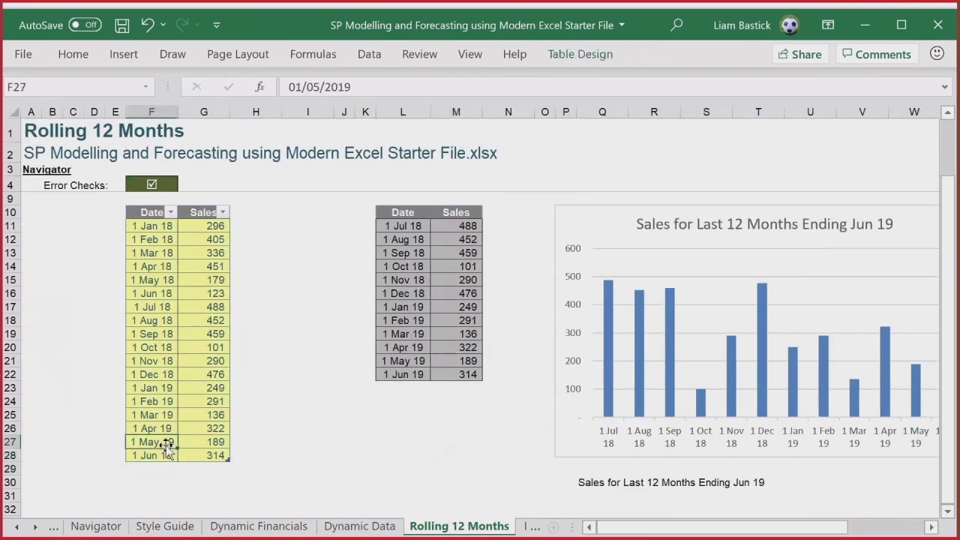
left_click_drag(167, 445, 166, 455)
left_click_drag(177, 460, 200, 482)
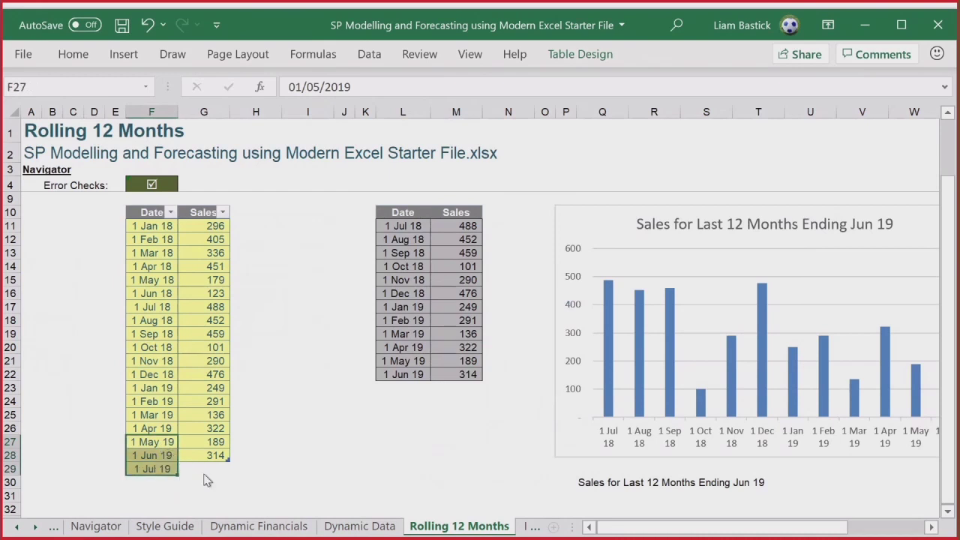
Enter 777 as the sales for 1 Jul 19 and check the rolling 12-month chart.
left_click(211, 468)
type("777")
key("Return")
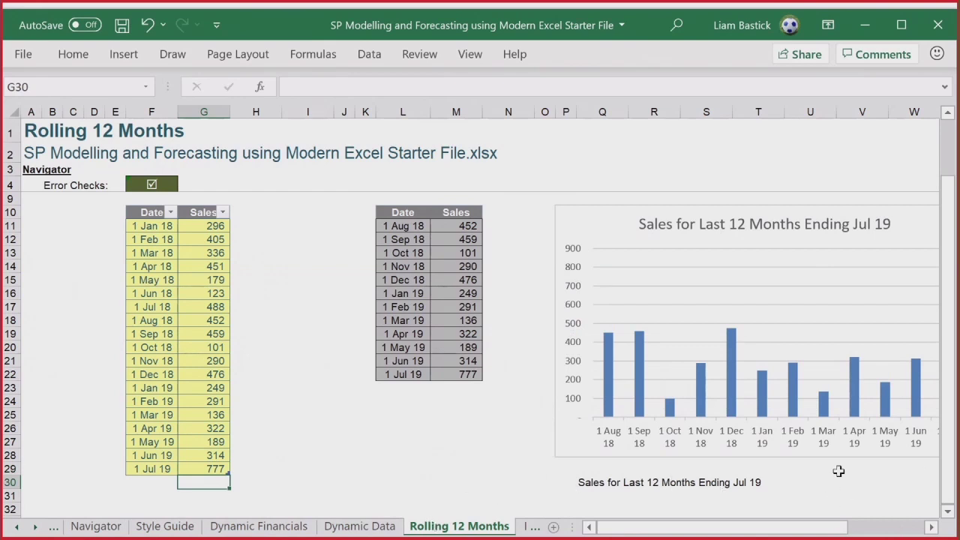
left_click_drag(808, 534, 856, 533)
left_click(777, 454)
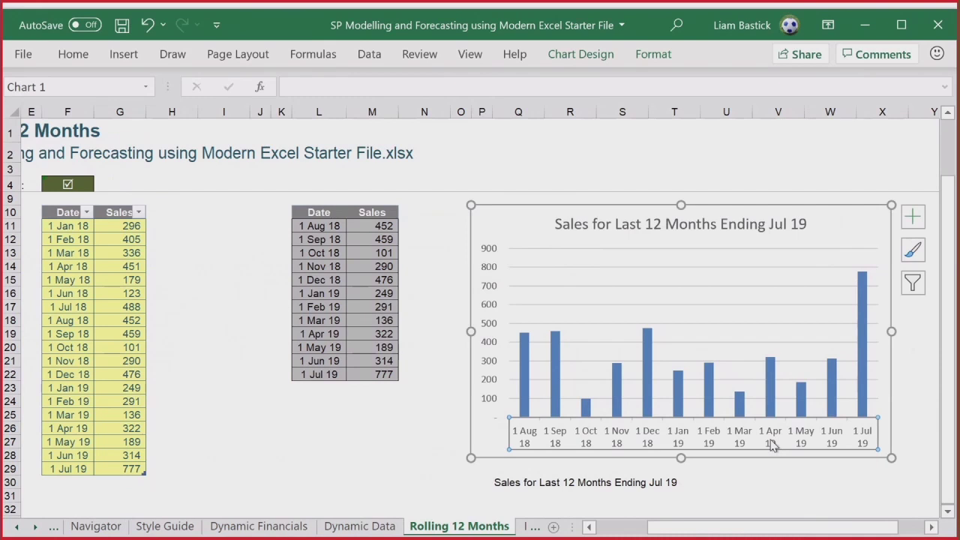
left_click(499, 471)
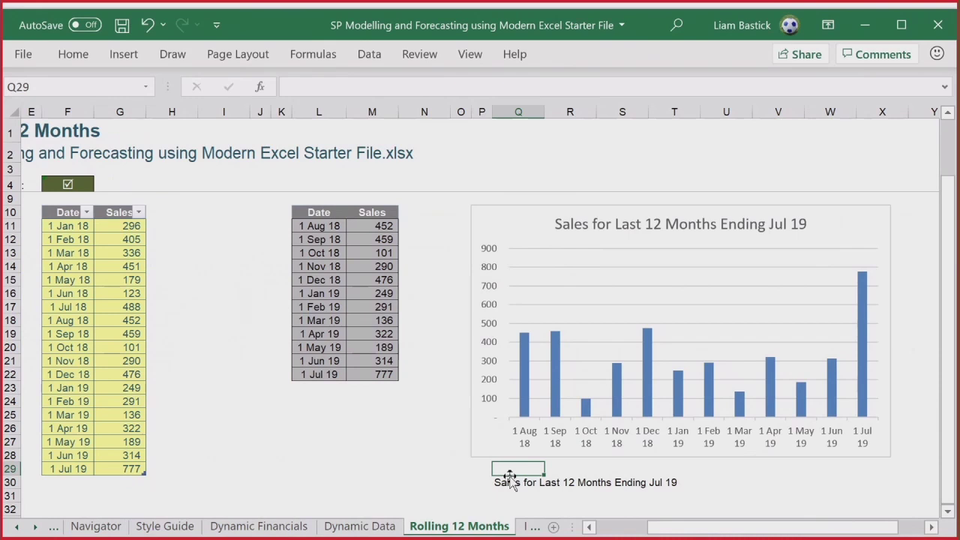
Open the Creating a PivotTable worksheet.
left_click(35, 527)
left_click(36, 527)
left_click(36, 527)
left_click(35, 527)
left_click(35, 527)
left_click(36, 527)
left_click(35, 527)
left_click(35, 527)
left_click(236, 527)
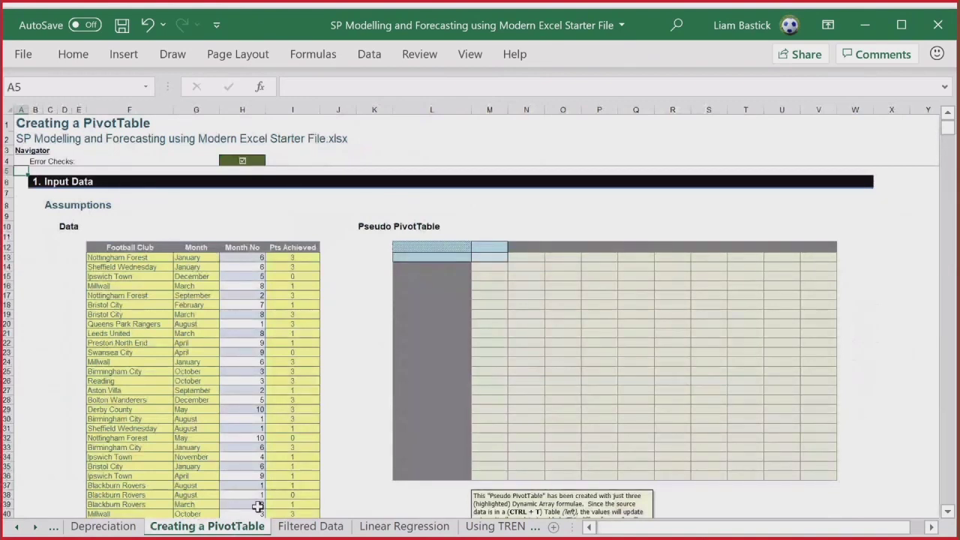
Check the table name assigned to the football club data.
left_click(149, 335)
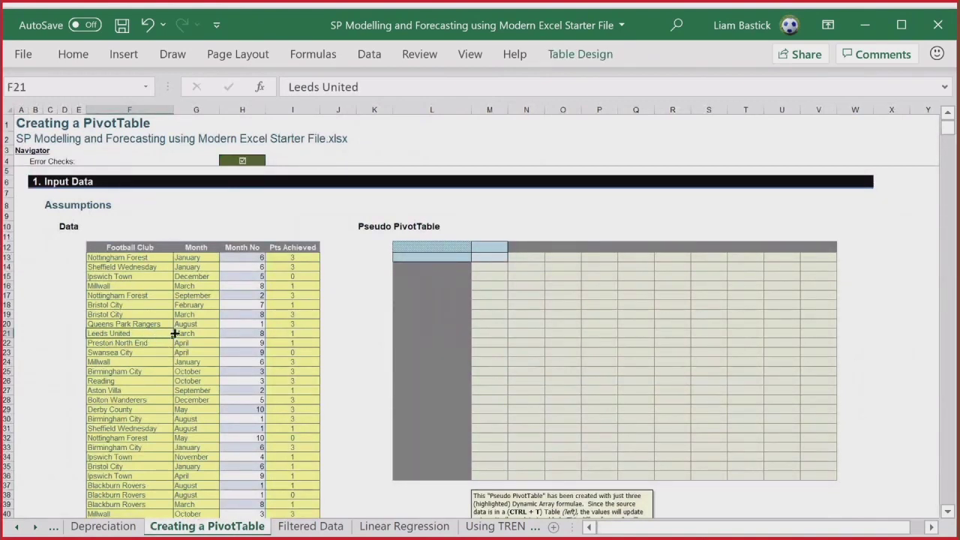
left_click(579, 56)
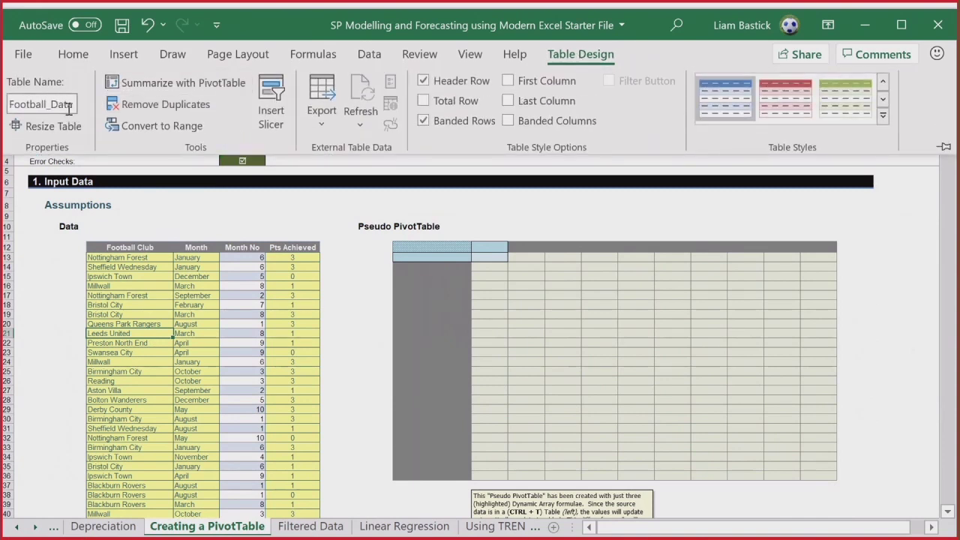
left_click(144, 287)
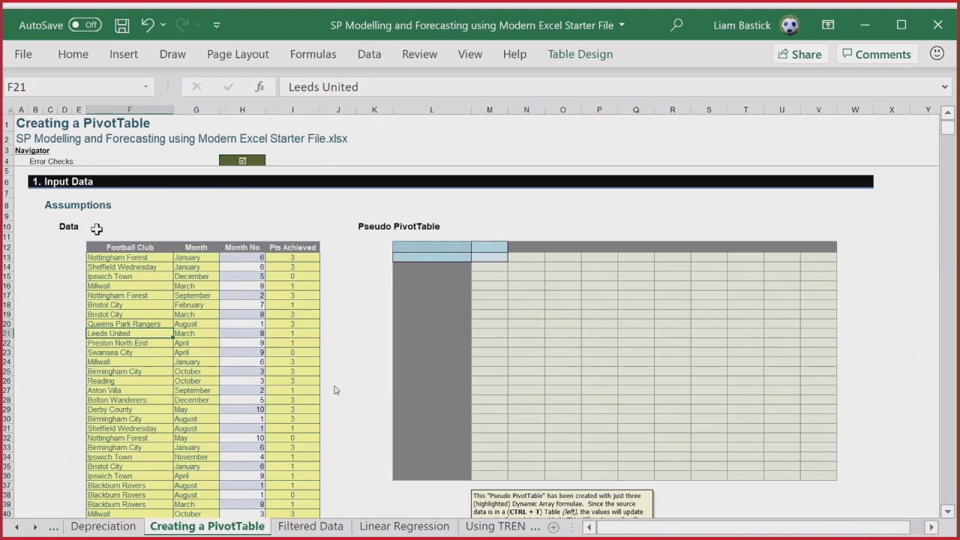
left_click(405, 485)
left_click(448, 258)
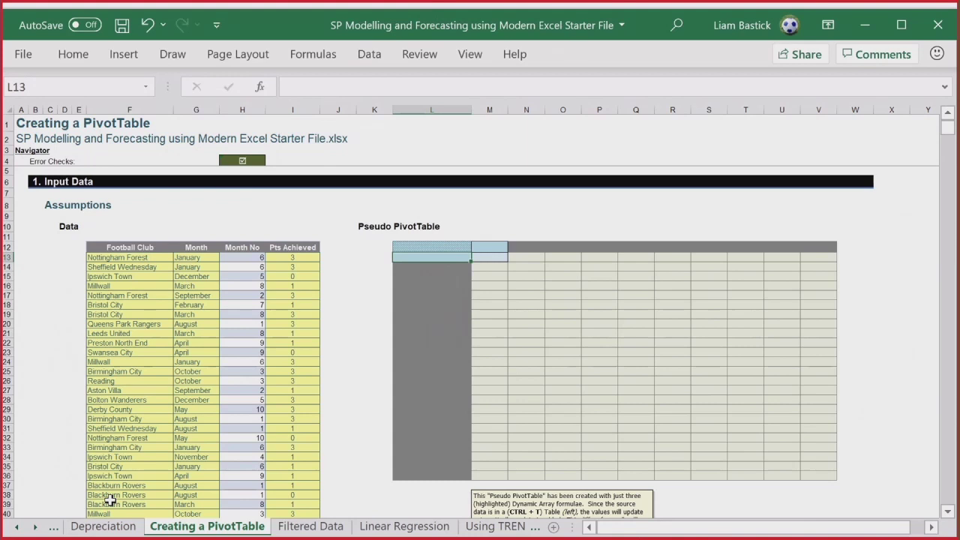
type("=uniq")
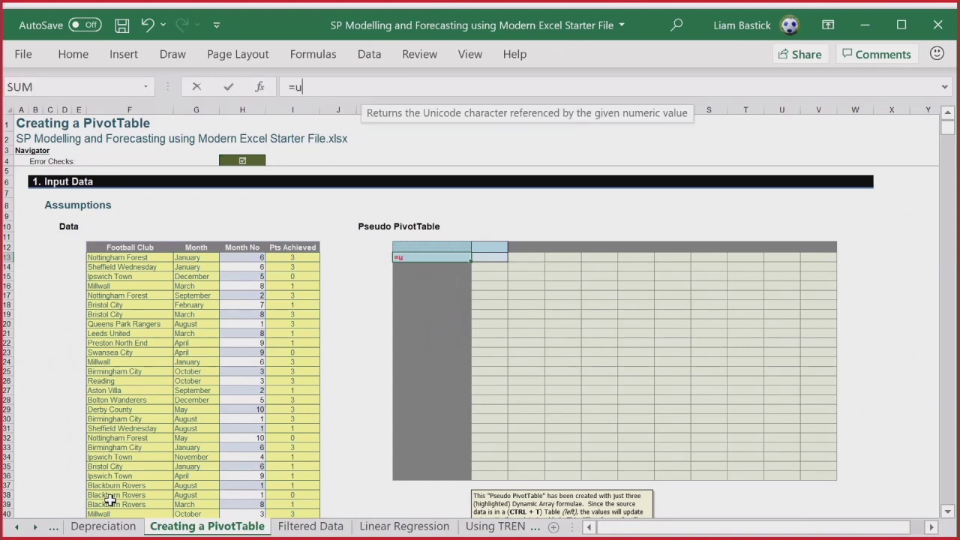
key("Tab")
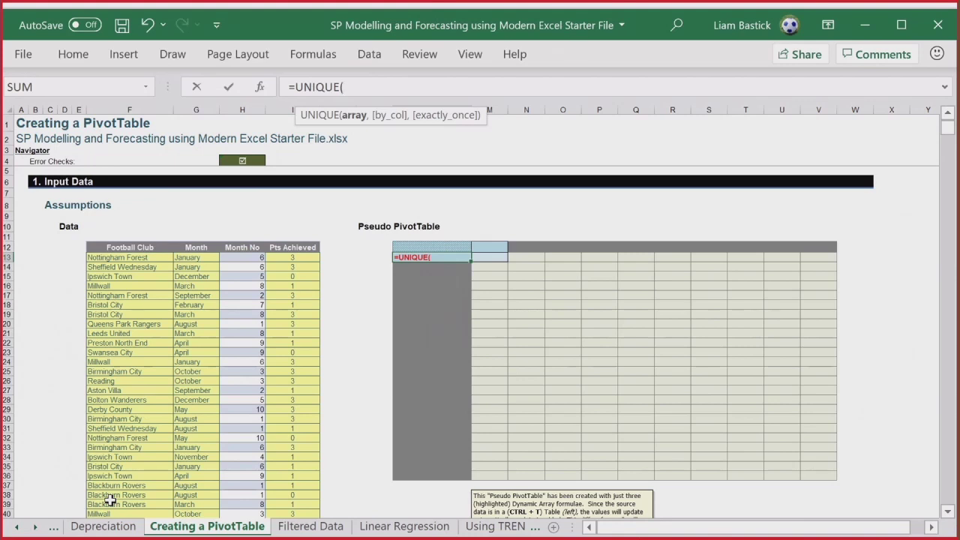
left_click(143, 256)
key("Escape")
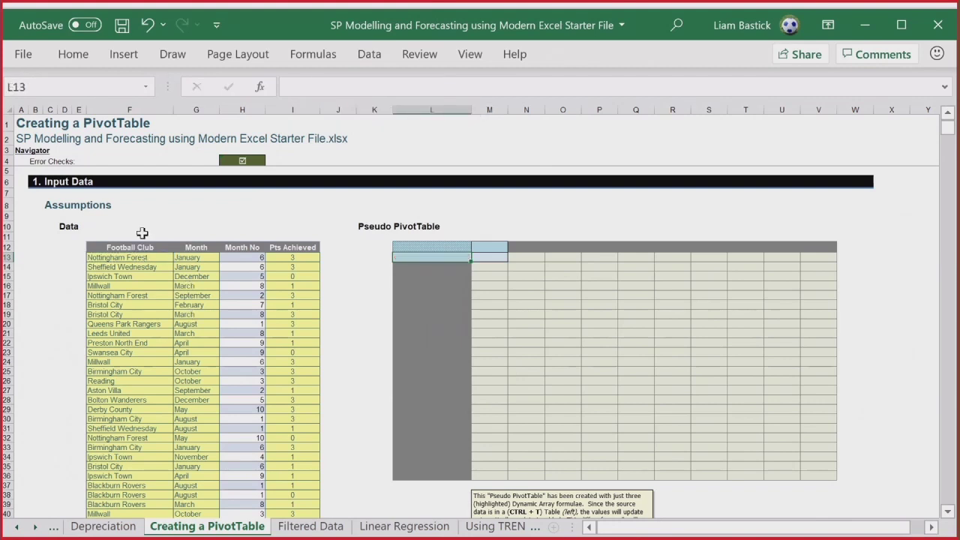
Insert a PivotTable from Football_Data on a new worksheet, with Football Club in the rows.
left_click(122, 257)
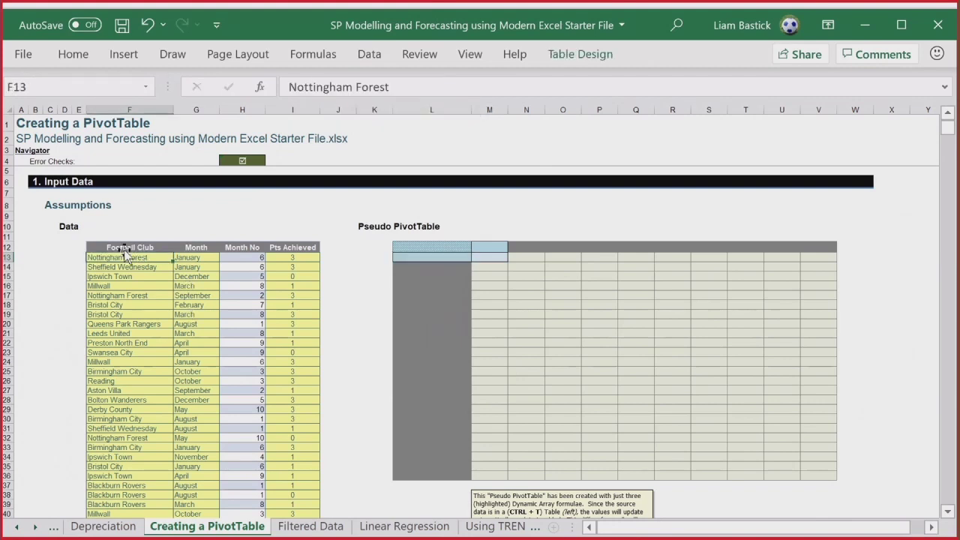
left_click_drag(125, 254, 296, 516)
left_click(212, 378)
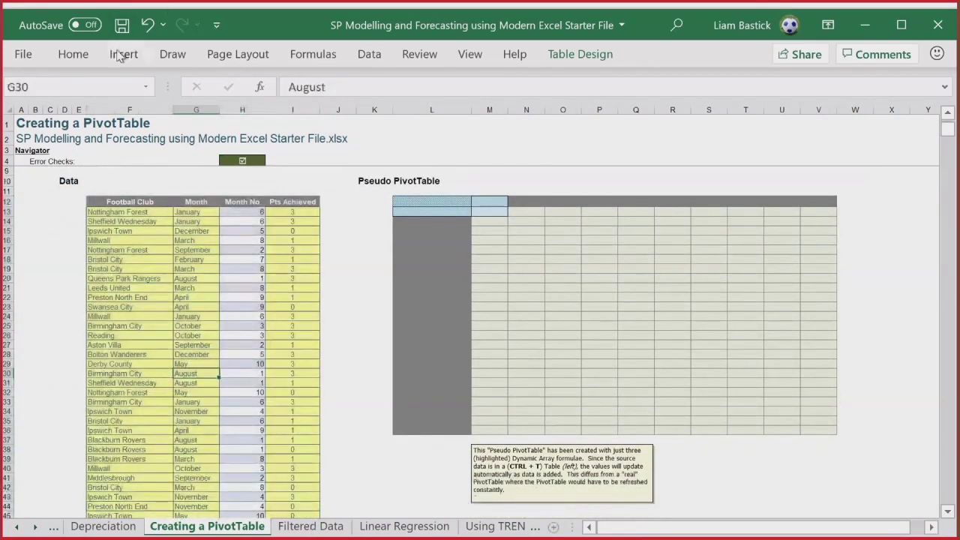
left_click(124, 54)
left_click(34, 126)
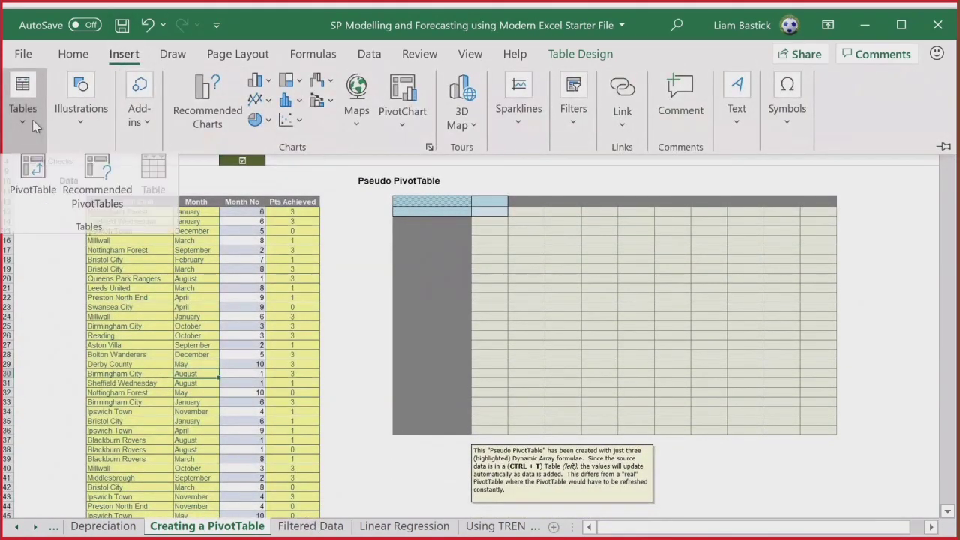
left_click(33, 197)
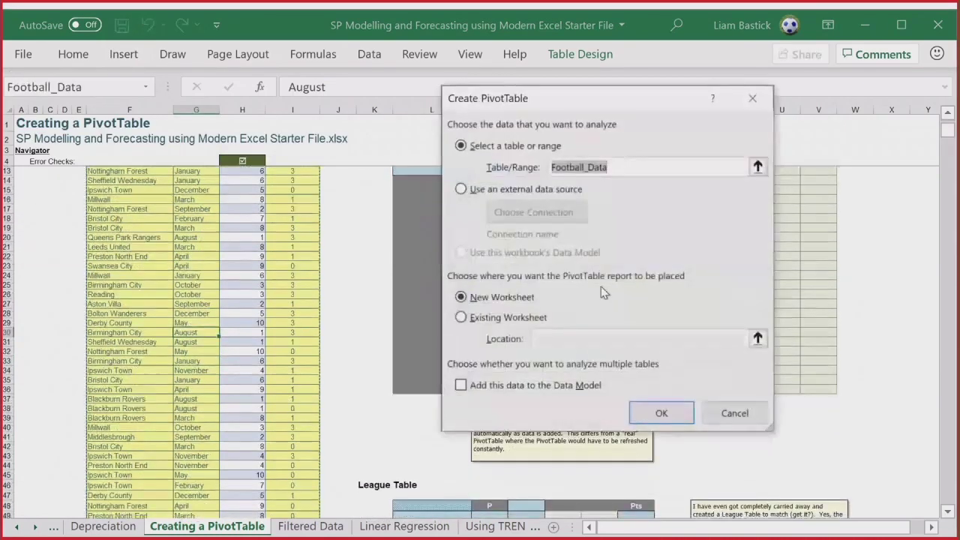
left_click(662, 414)
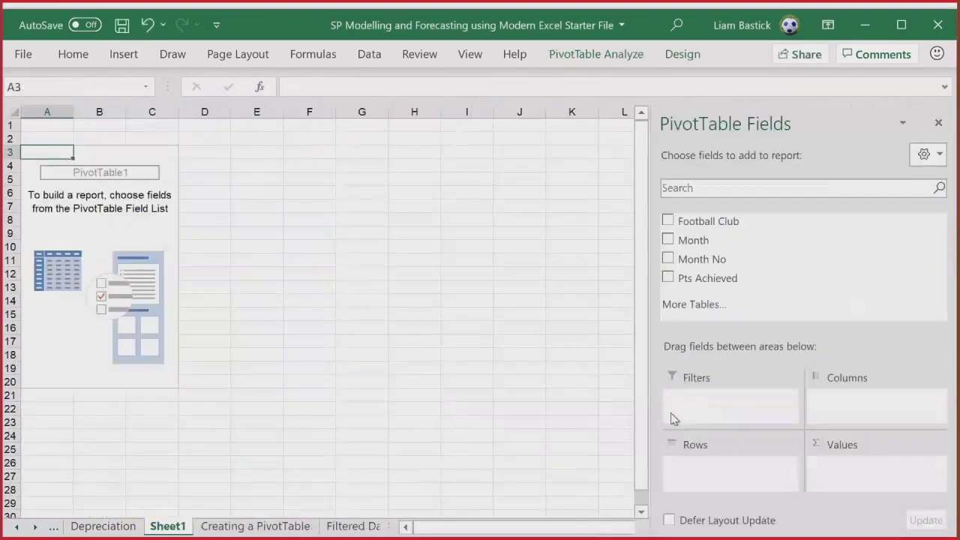
left_click(742, 216)
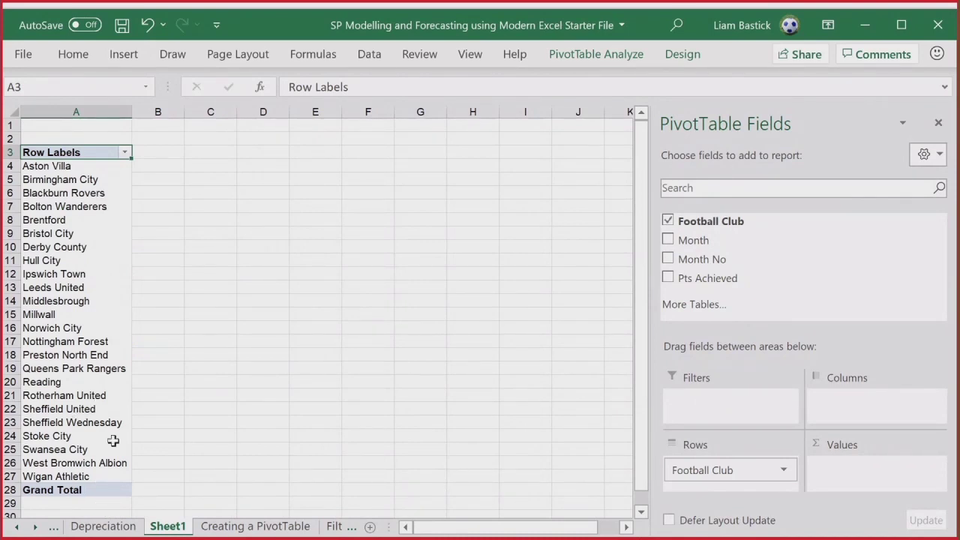
Delete the worksheet Sheet1 containing the trial PivotTable.
right_click(180, 527)
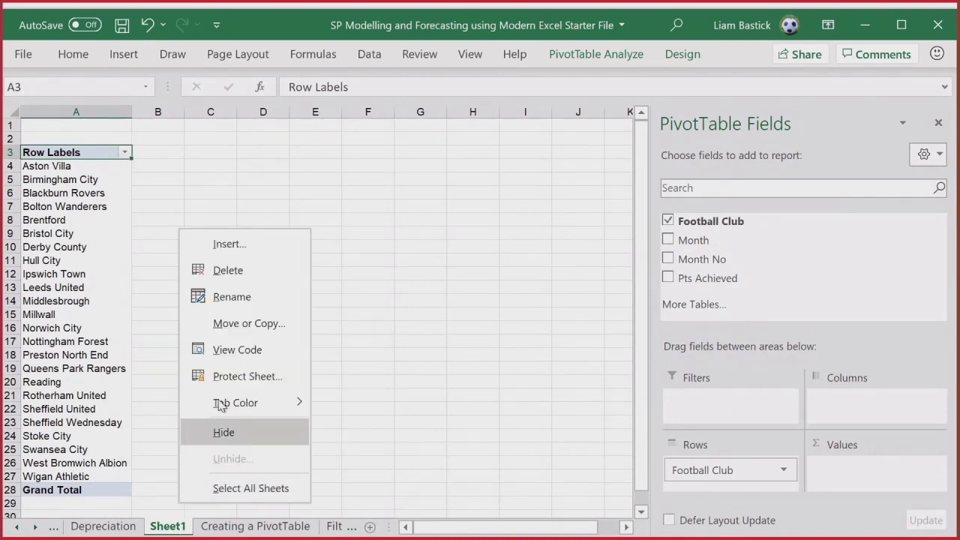
left_click(238, 272)
left_click(450, 309)
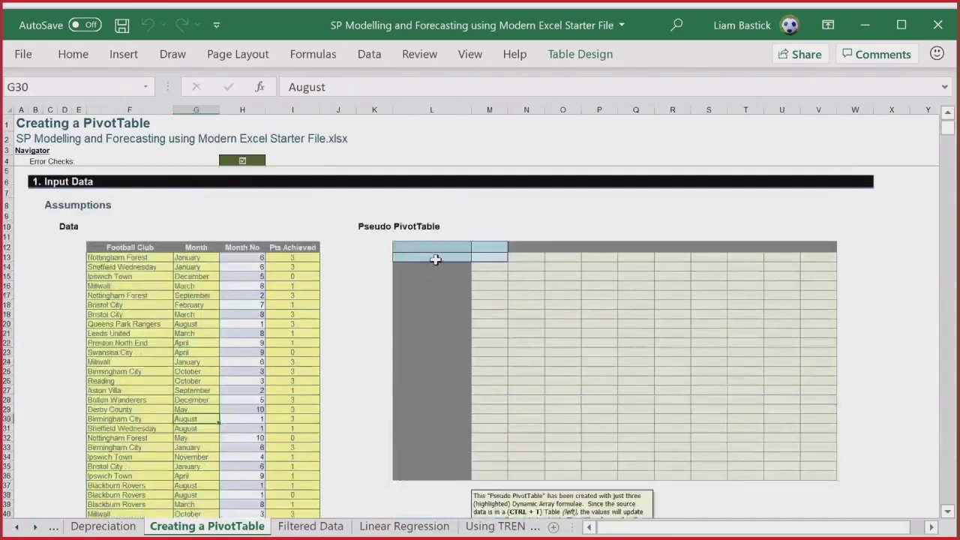
Enter =UNIQUE(Football_Data[Football Club]) in L13 to list each club once in the Pseudo PivotTable.
left_click(434, 256)
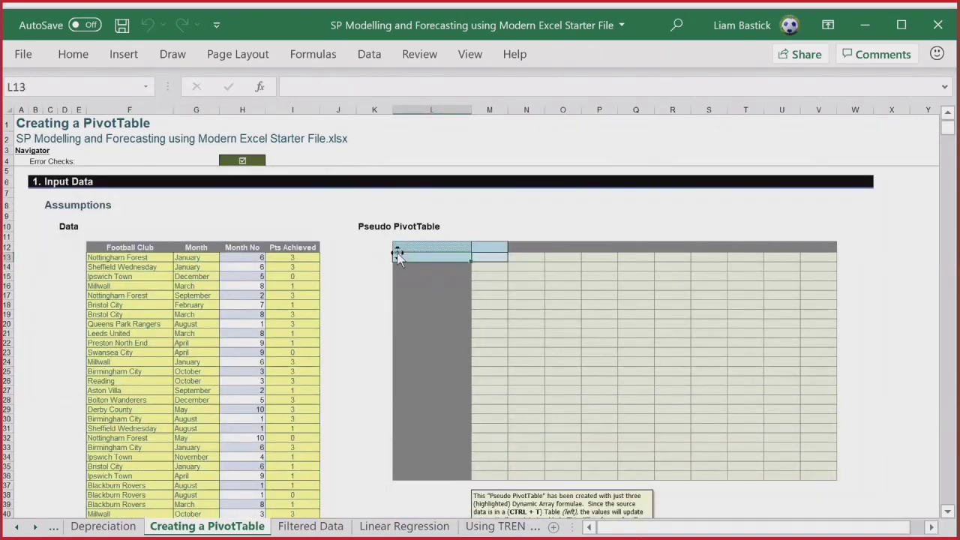
type("=uni")
key("Tab")
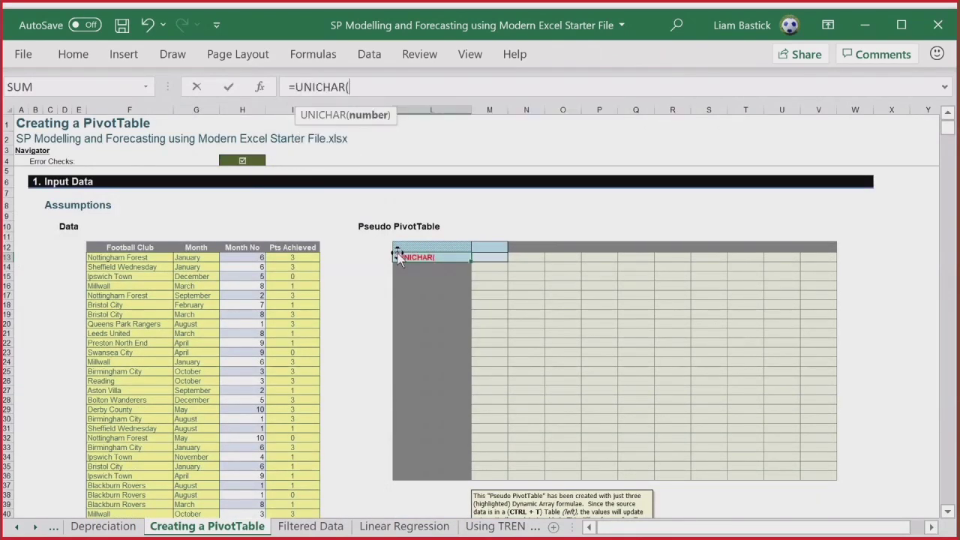
key("BackSpace")
key("BackSpace")
key("BackSpace")
key("BackSpace")
key("BackSpace")
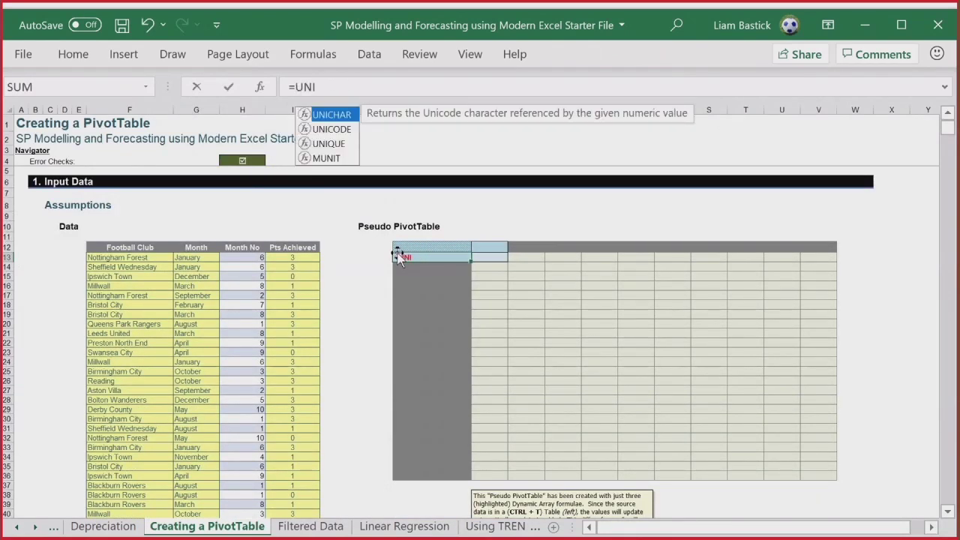
type("q")
key("Tab")
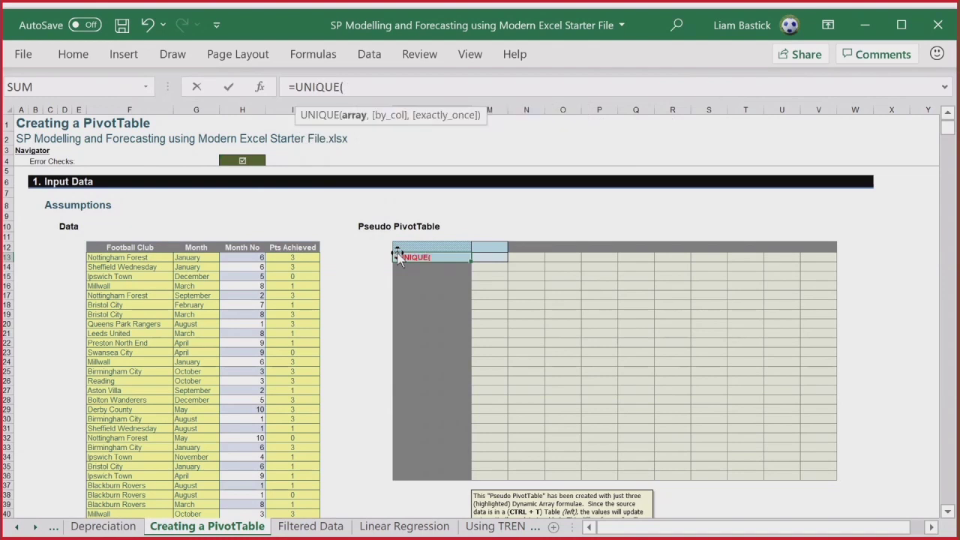
left_click(148, 257)
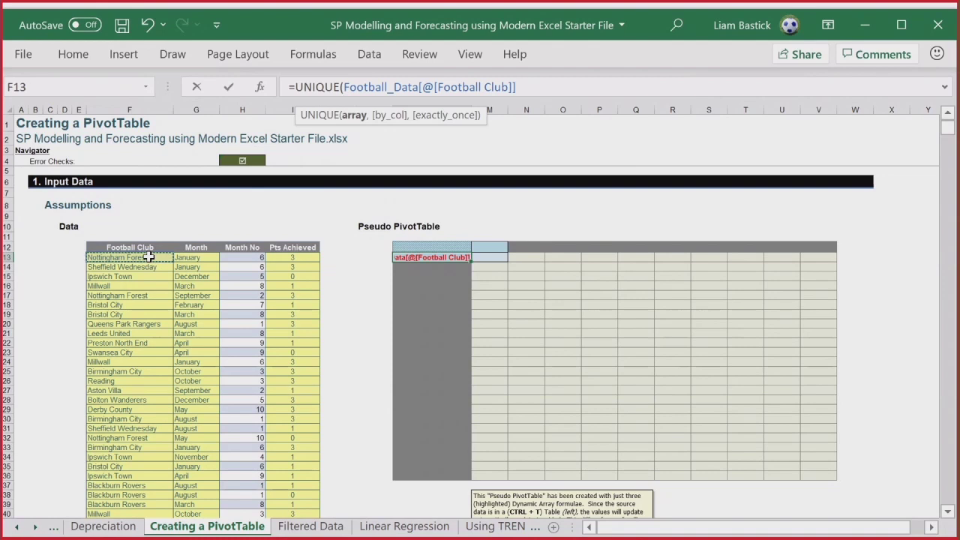
key("ctrl+shift+Down")
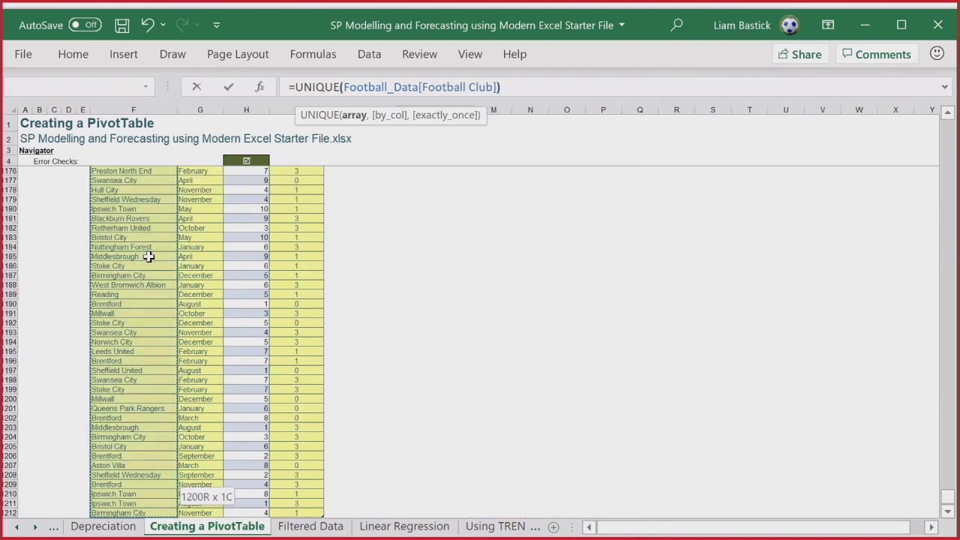
type(")")
key("Return")
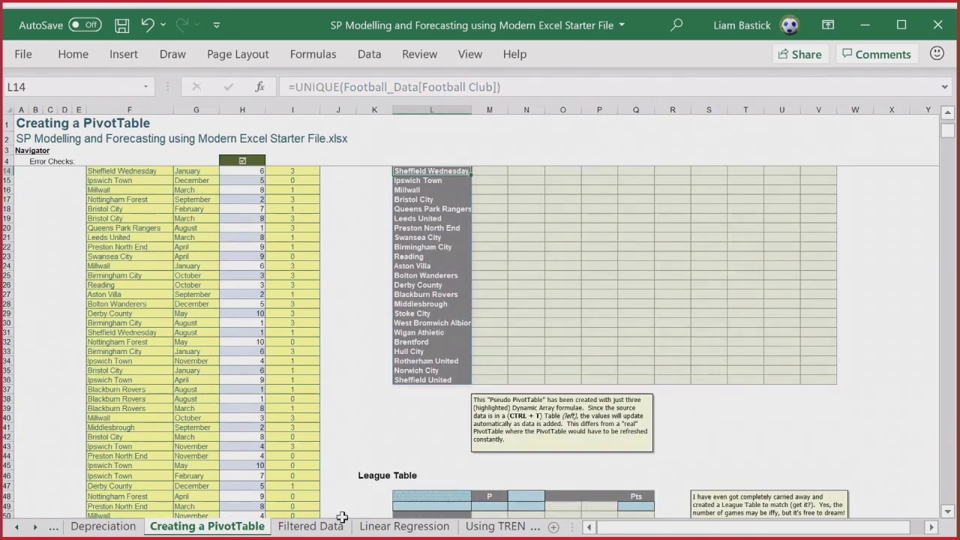
scroll(396, 157, "up", 3)
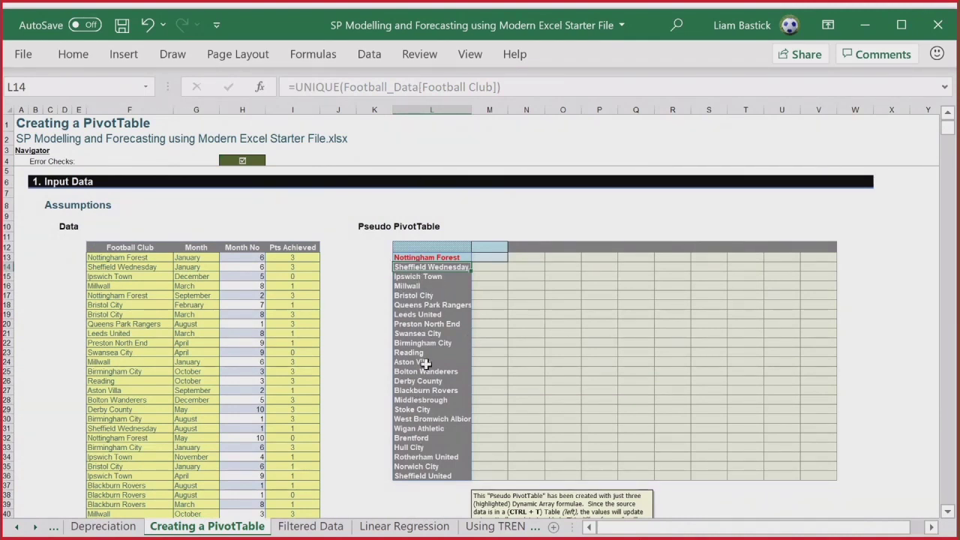
Wrap the L13 formula as =SORT(UNIQUE(Football_Data[Football Club])) and widen column L to fit the club names.
left_click(437, 257)
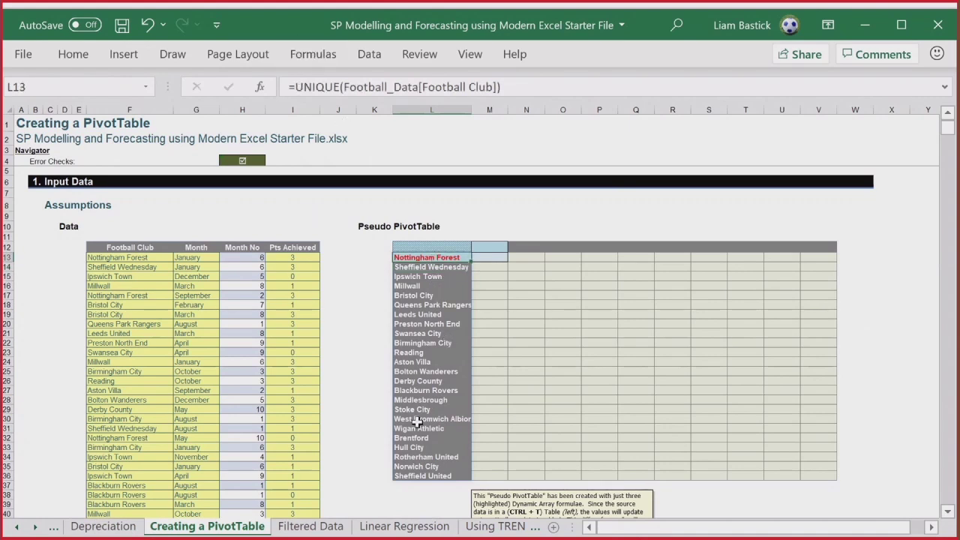
left_click(298, 86)
type("sort")
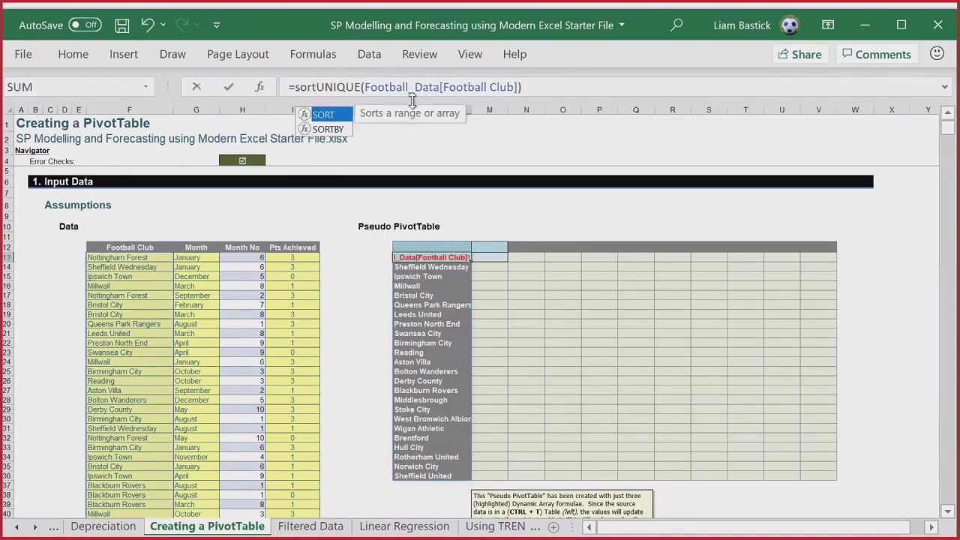
key("Tab")
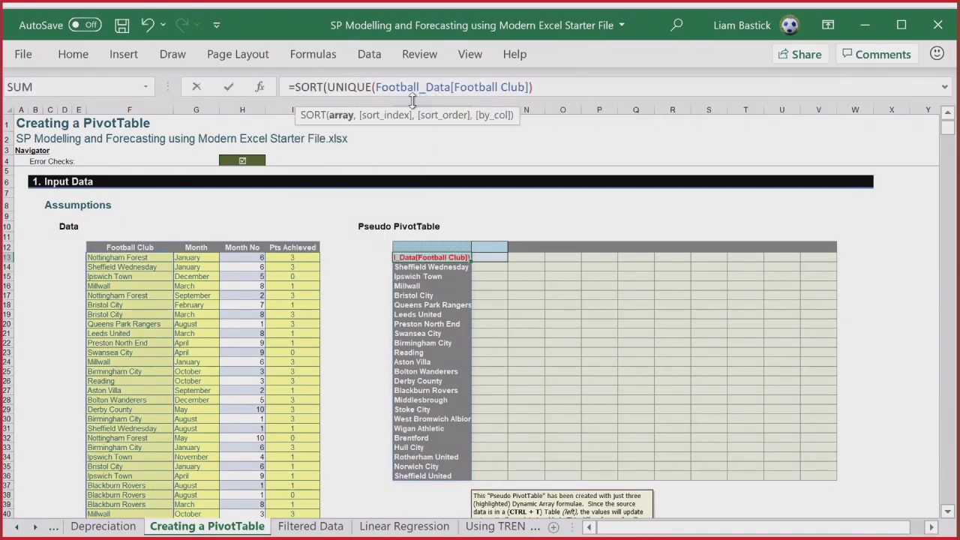
left_click(619, 79)
type(")")
key("Return")
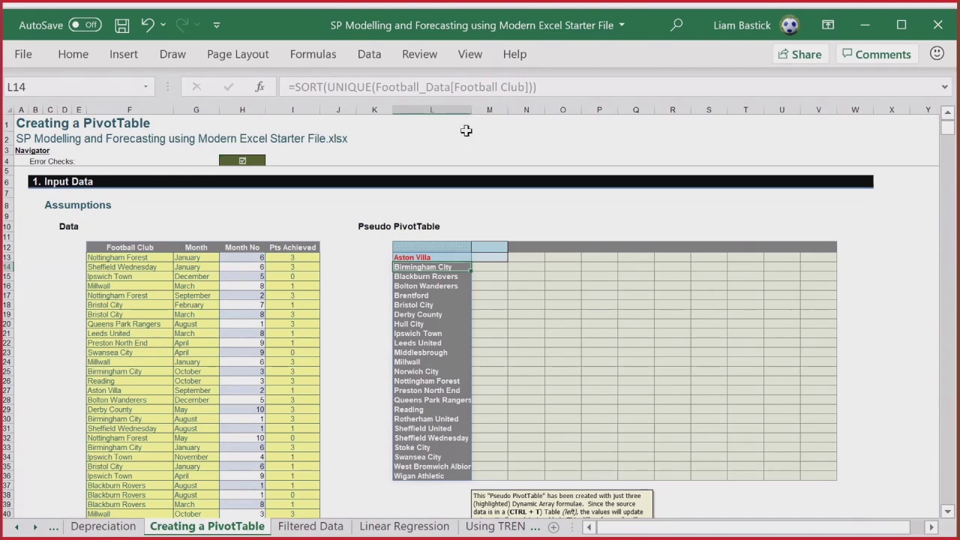
left_click_drag(471, 114, 488, 114)
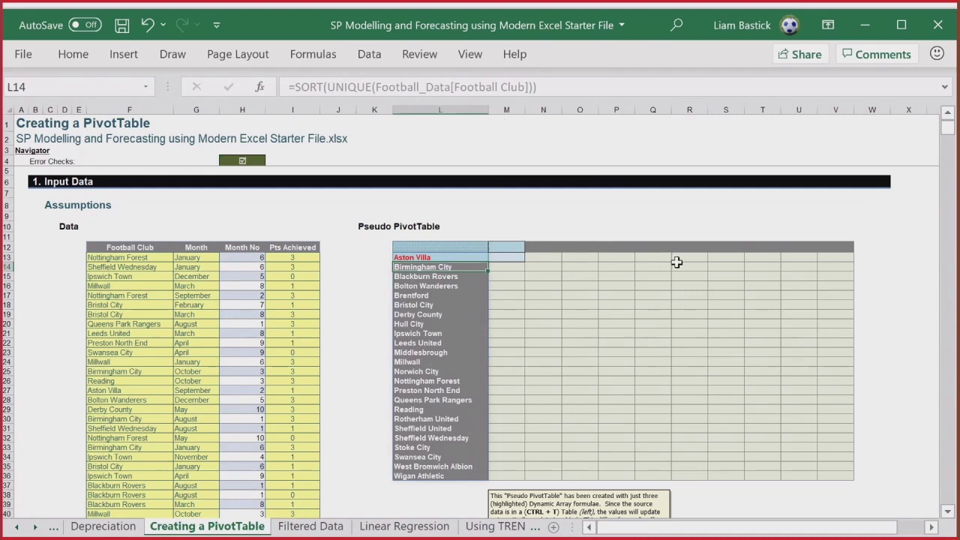
Inspect the Month No formula in H13, and check the football month number assigned to August on the Lookup Data sheet.
left_click(253, 256)
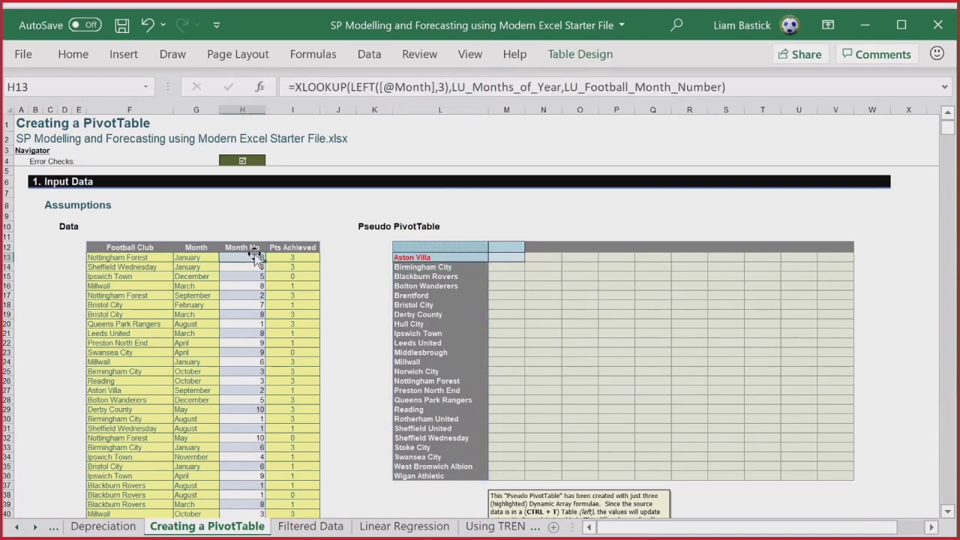
left_click(36, 527)
left_click(36, 527)
left_click(36, 527)
left_click(36, 527)
left_click(36, 527)
left_click(36, 527)
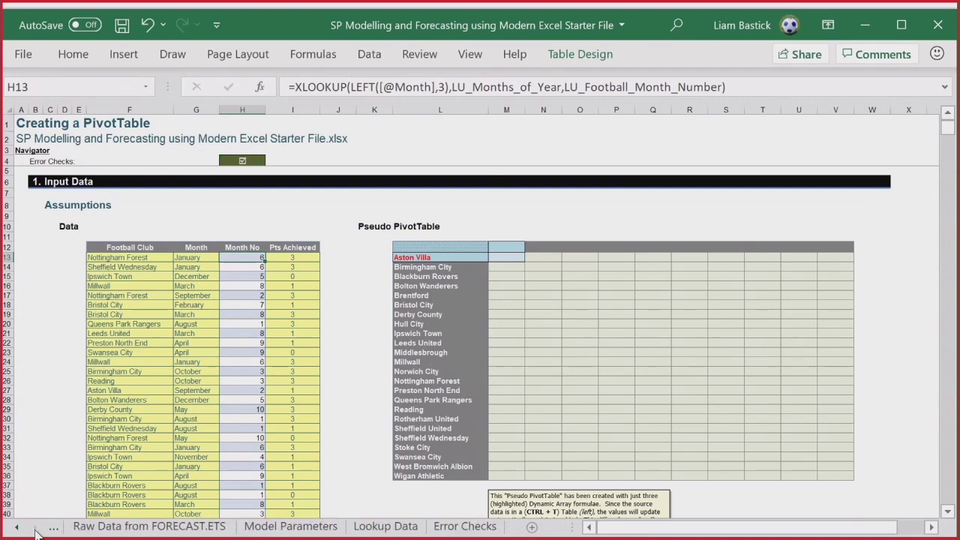
left_click(372, 529)
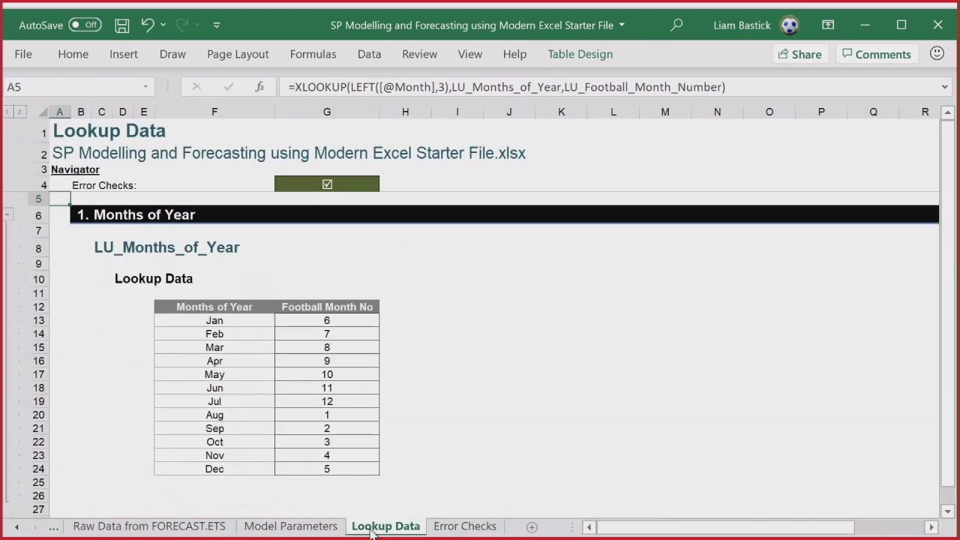
left_click(242, 413)
left_click(343, 413)
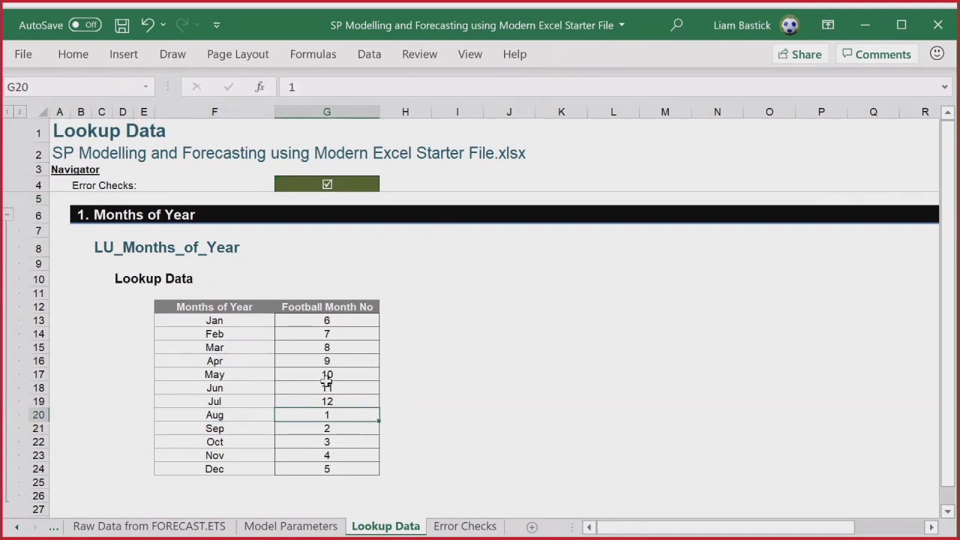
Examine the named ranges LU_Months_of_Year and LU_Football_Month_Number in the Months of Year lookup table.
left_click(207, 344)
left_click_drag(215, 323, 334, 480)
left_click_drag(232, 322, 229, 471)
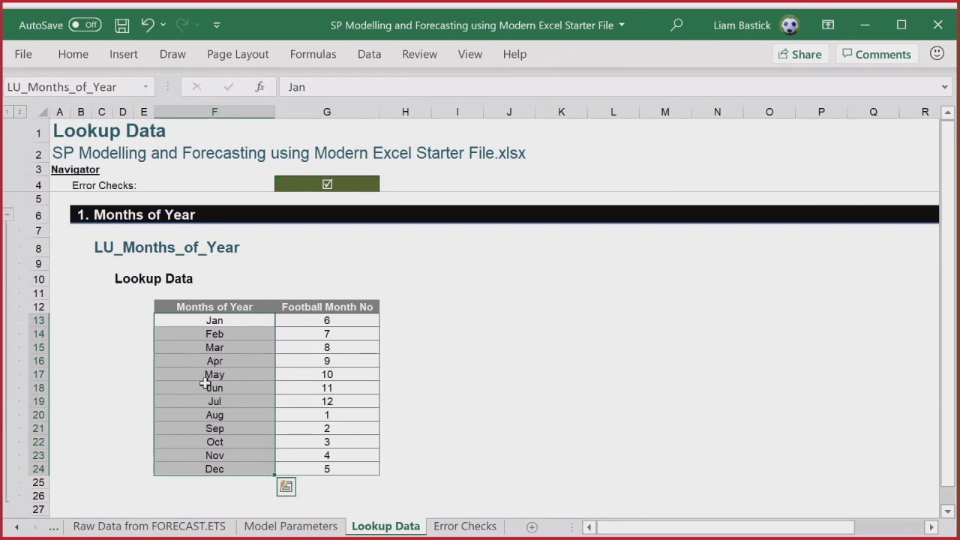
left_click_drag(327, 320, 324, 466)
left_click_drag(171, 87, 205, 87)
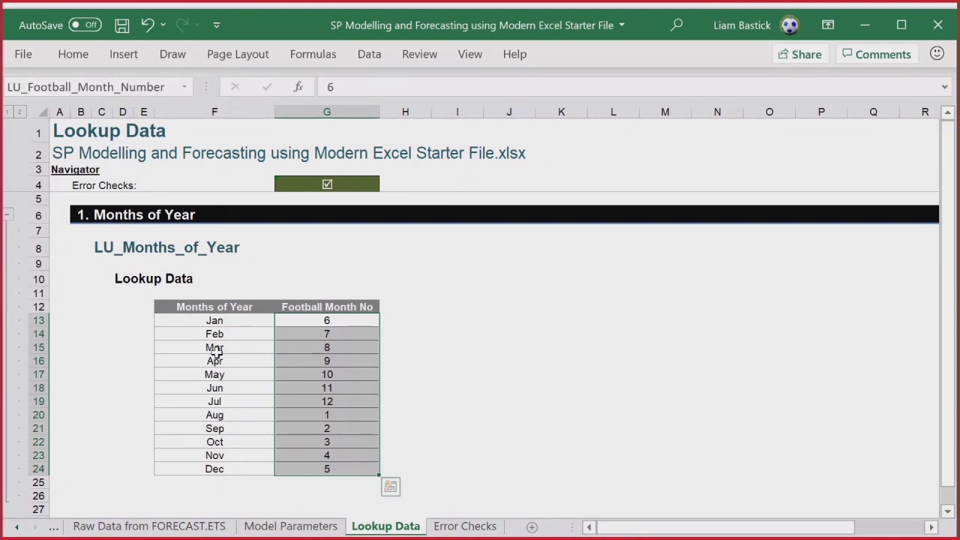
left_click_drag(222, 320, 223, 466)
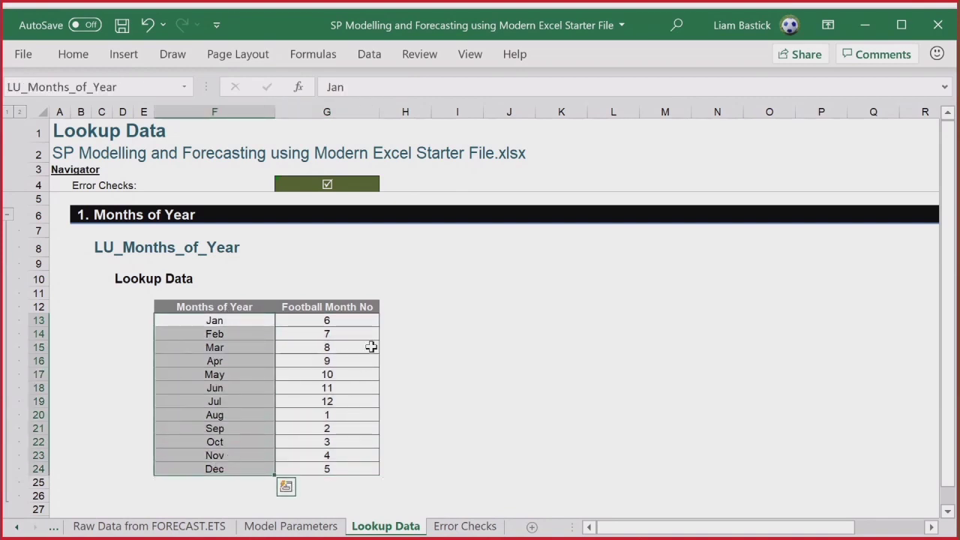
Return to the Creating a PivotTable sheet and start a SORTBY formula in M12 with Football_Data[Month] as the array.
left_click(18, 527)
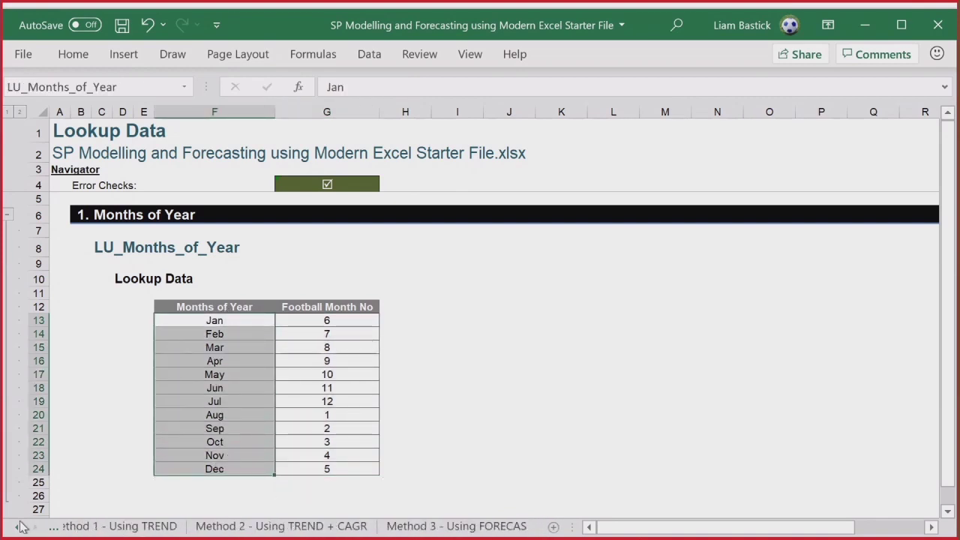
left_click_drag(20, 527, 20, 527)
left_click(20, 527)
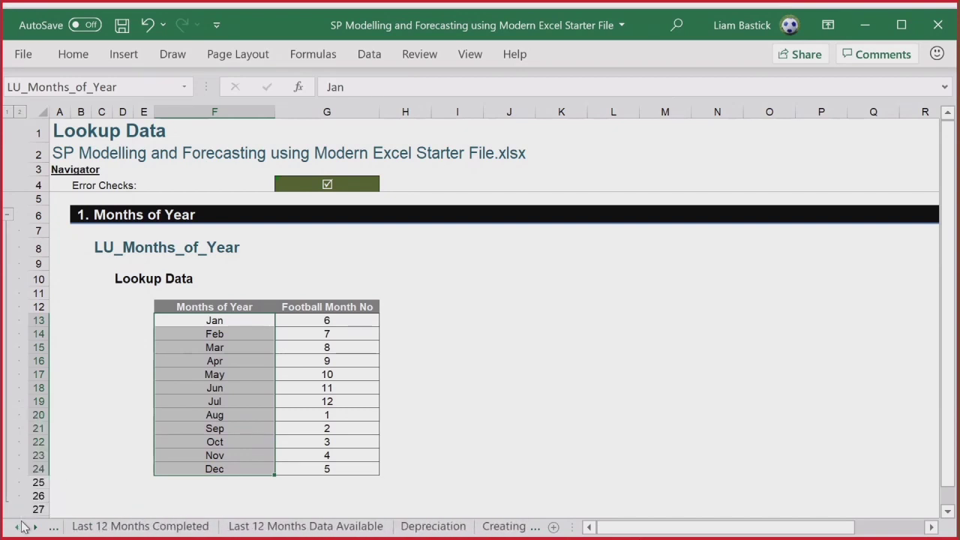
left_click(501, 527)
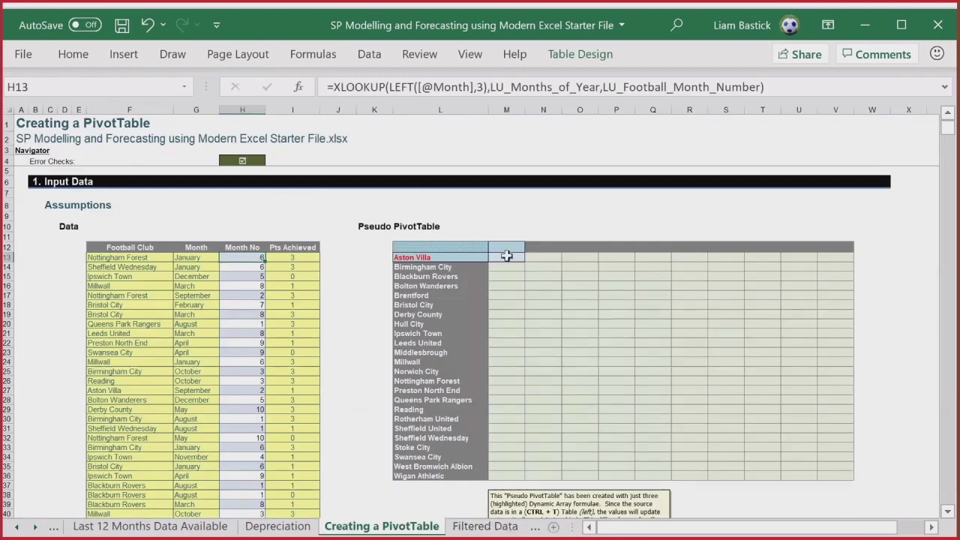
left_click(512, 255)
left_click(514, 246)
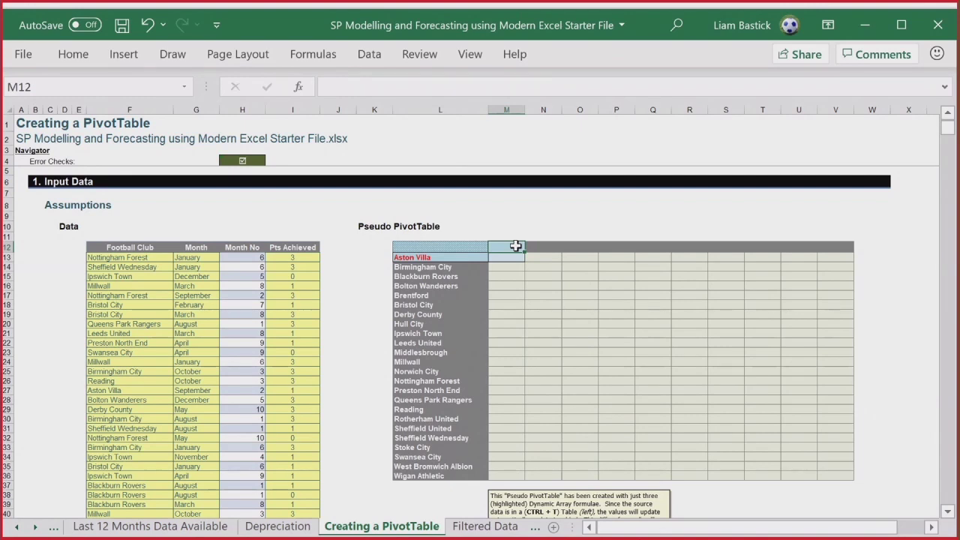
type("=s")
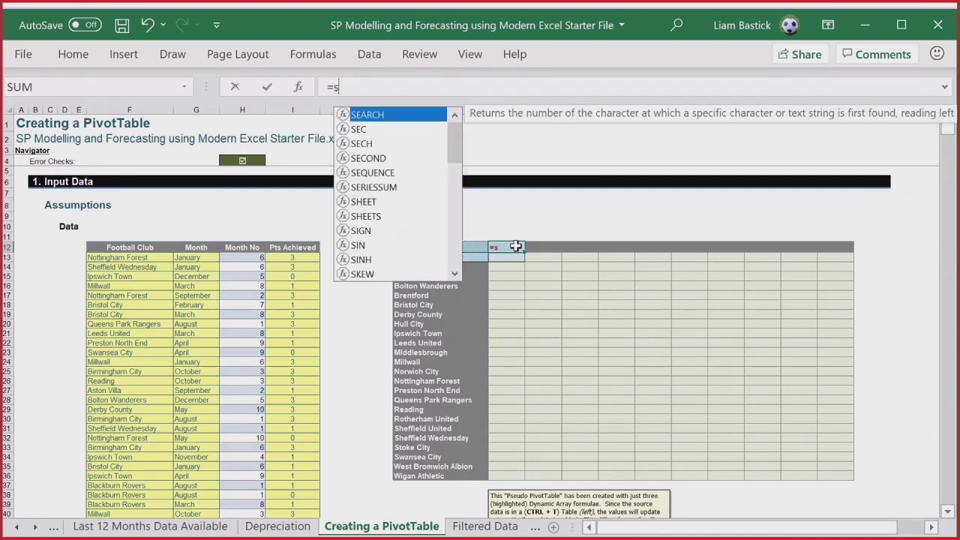
type("ortb")
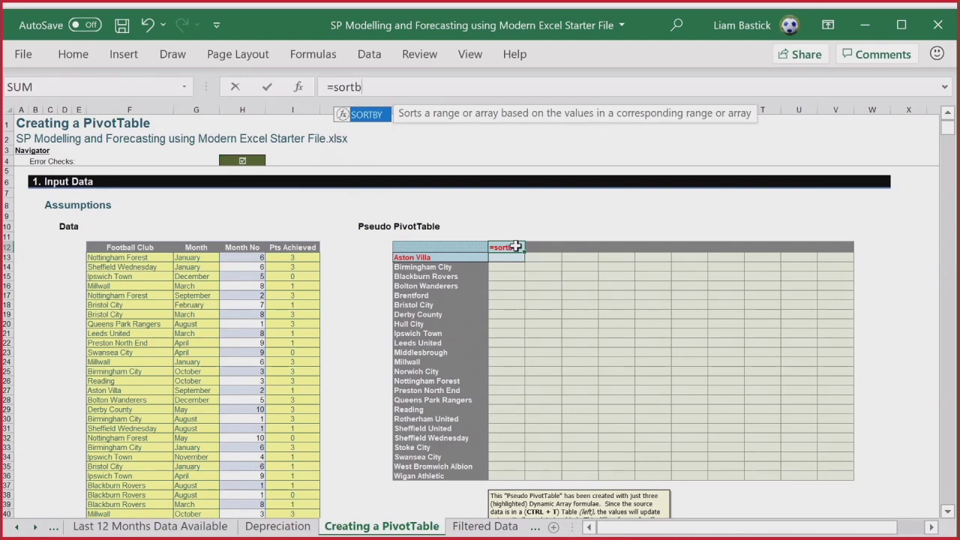
key("Tab")
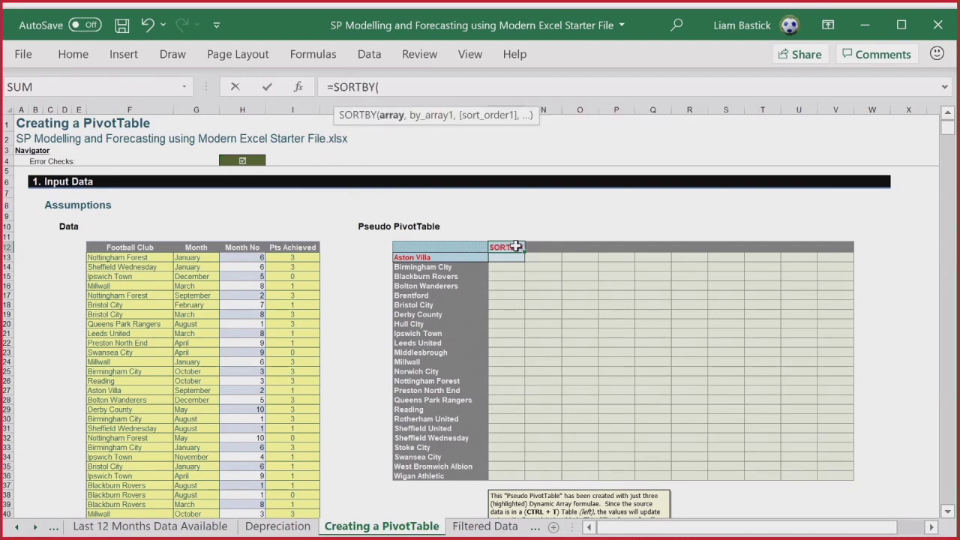
left_click(132, 257)
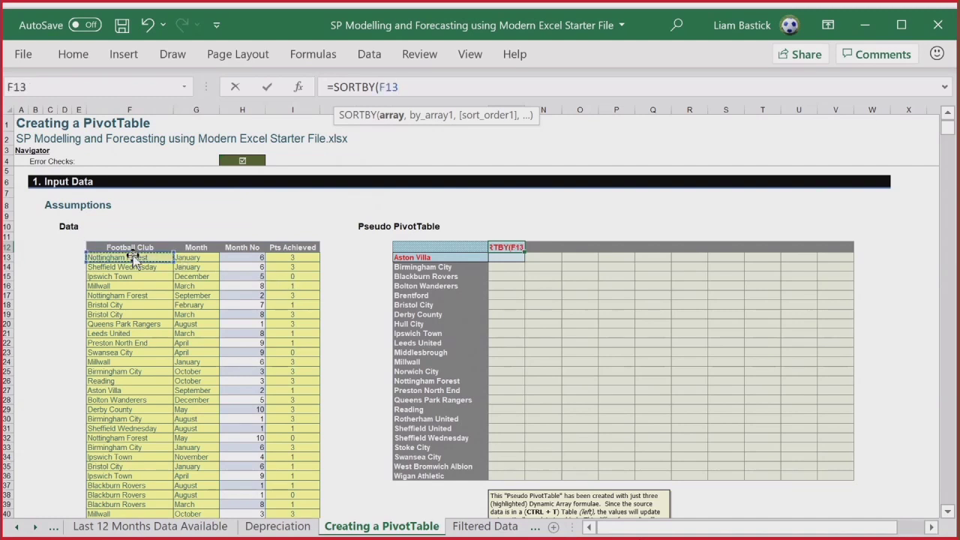
left_click(196, 258)
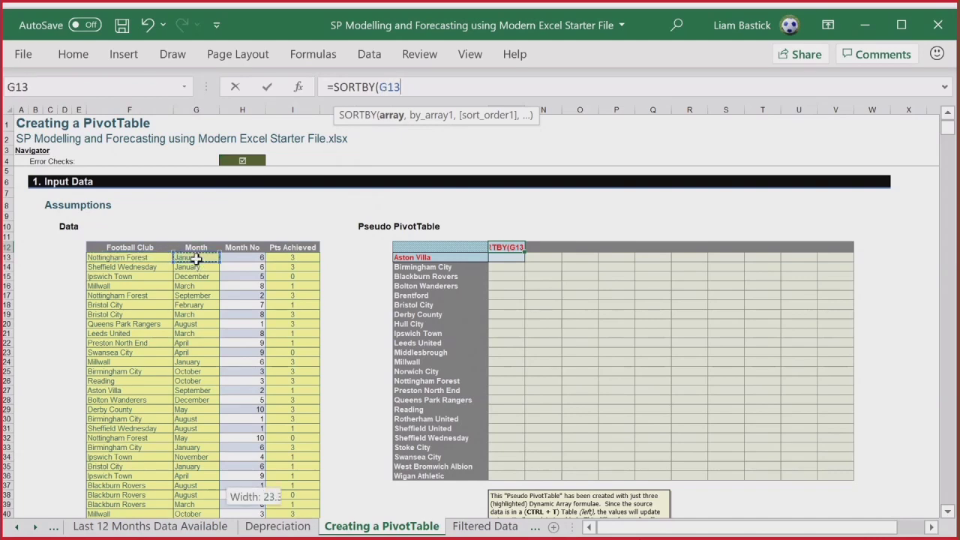
key("ctrl+shift+Down")
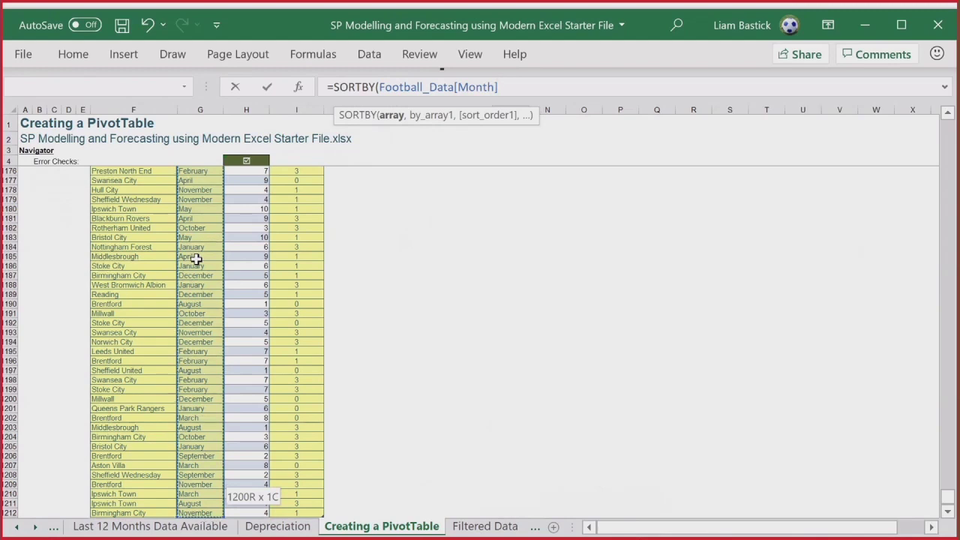
Complete the M12 formula as =SORTBY(Football_Data[Month],Football_Data[Month No]) to order the months by football month number.
type(",")
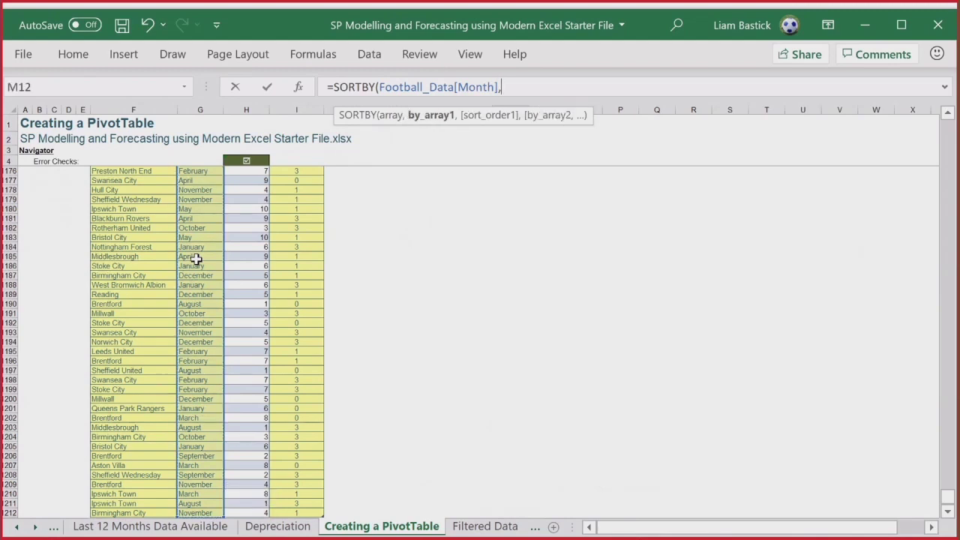
scroll(310, 261, "up", 5)
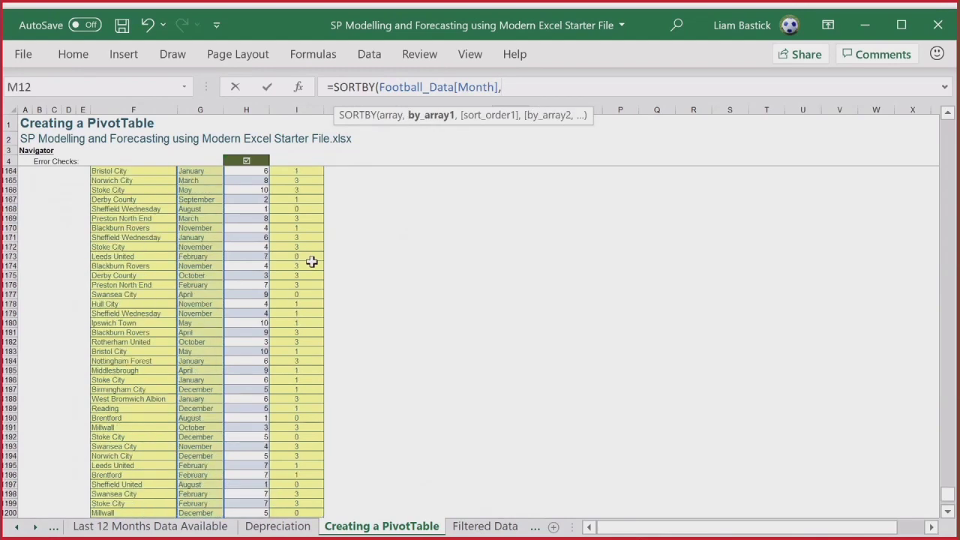
left_click_drag(946, 493, 908, 97)
left_click(243, 257)
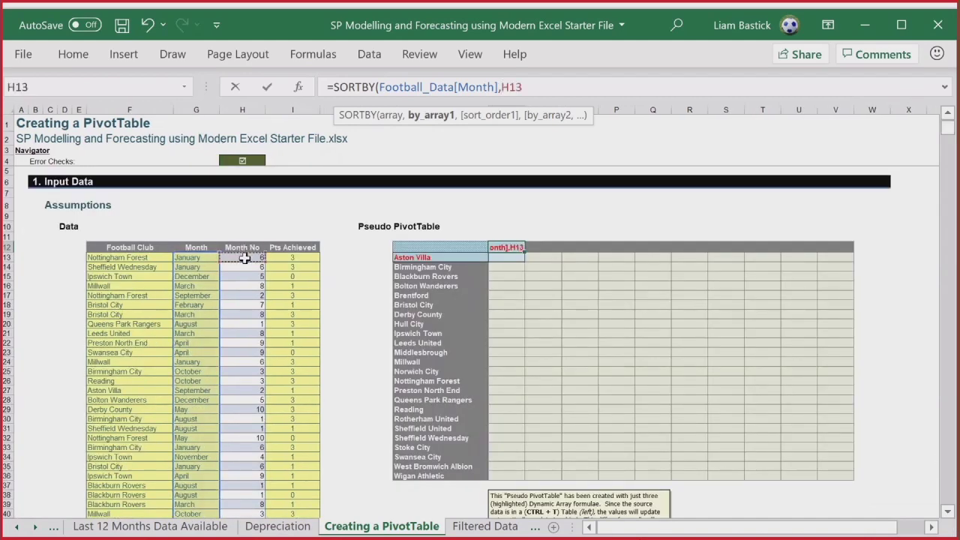
key("ctrl+shift+Down")
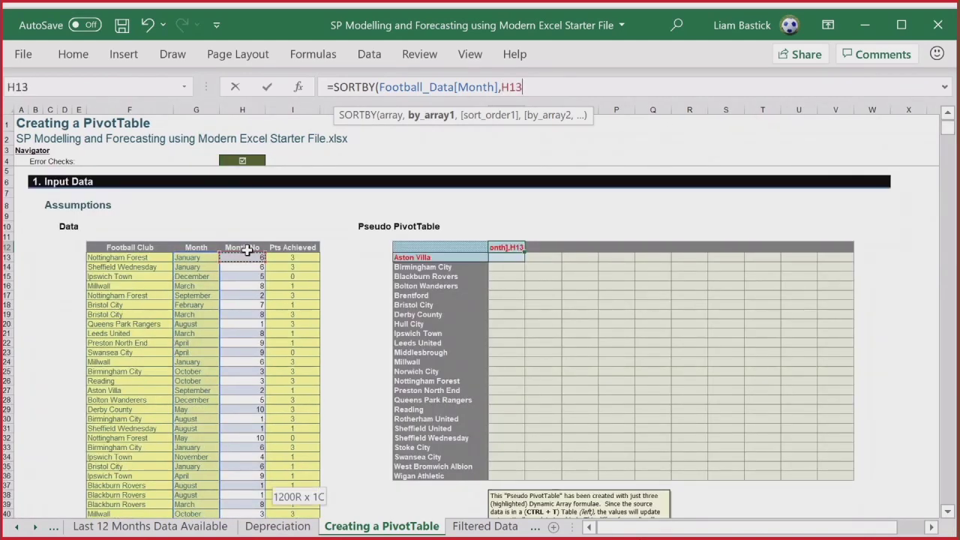
type(")")
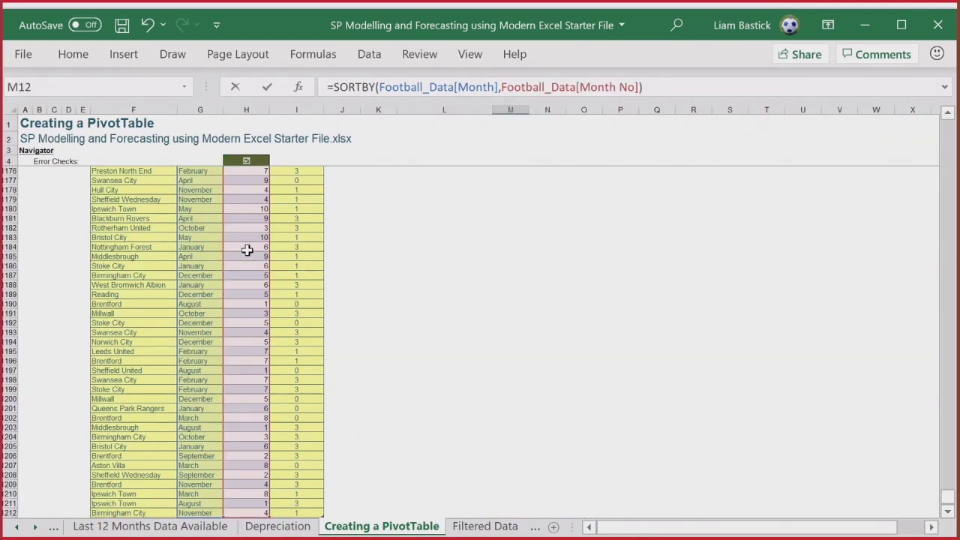
key("Return")
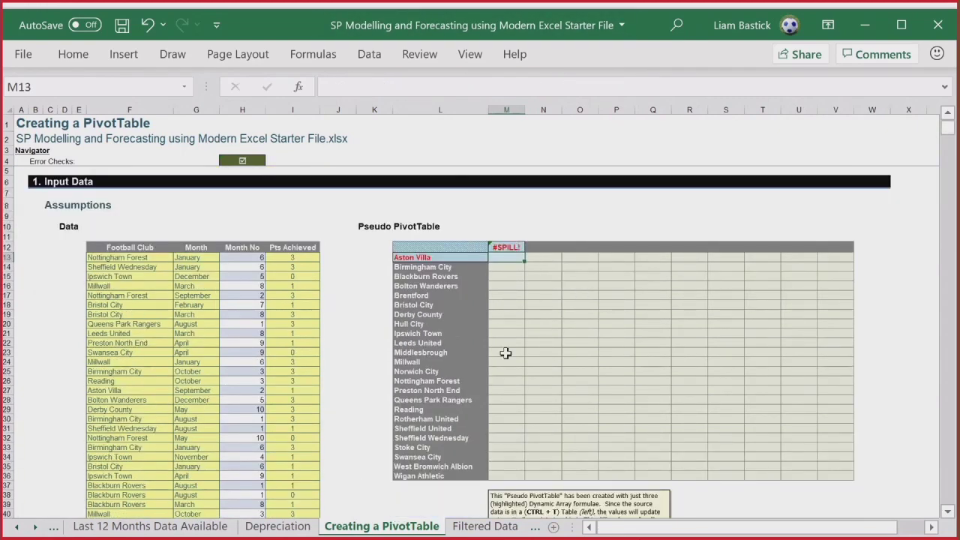
Wrap the M12 formula as =UNIQUE(SORTBY(Football_Data[Month],Football_Data[Month No])) to list each month once.
left_click(516, 246)
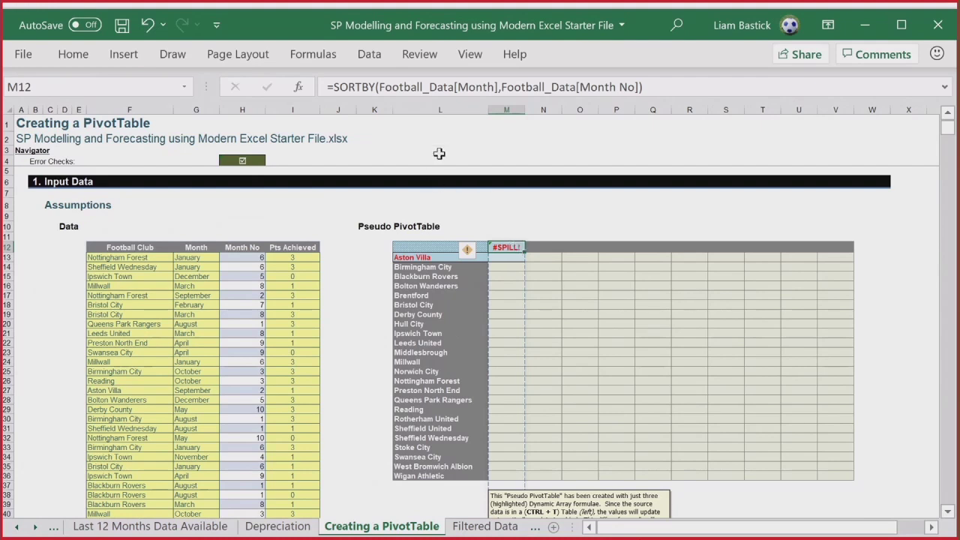
left_click(335, 87)
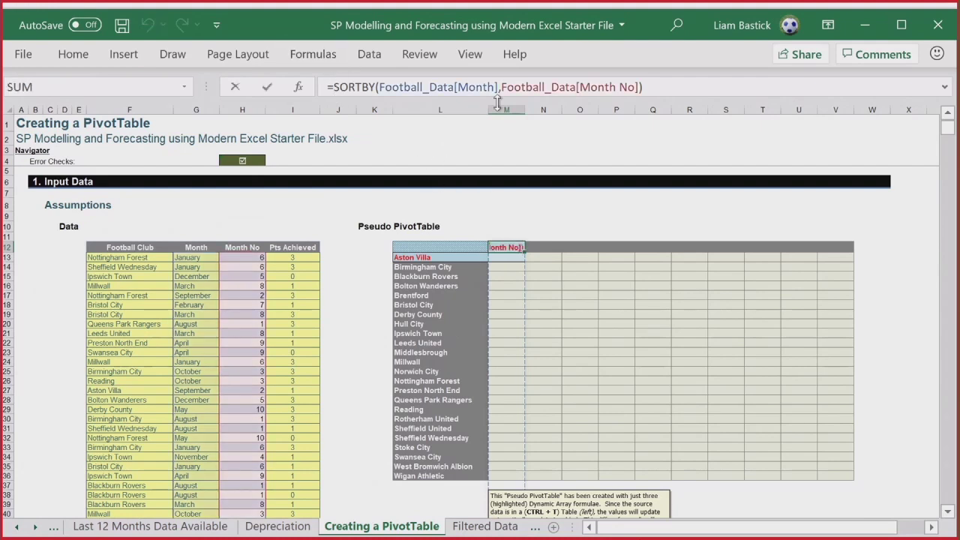
type("uniq")
key("Tab")
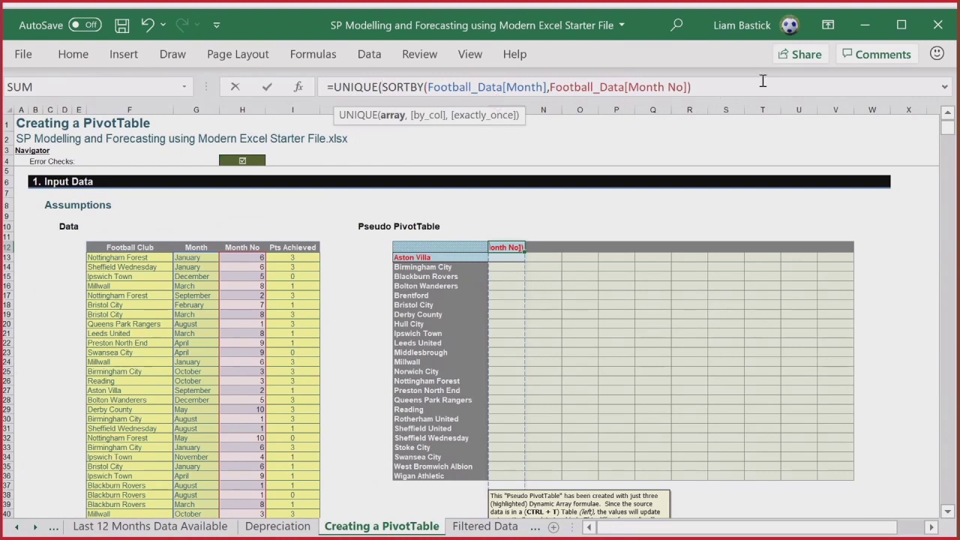
type(")")
key("Return")
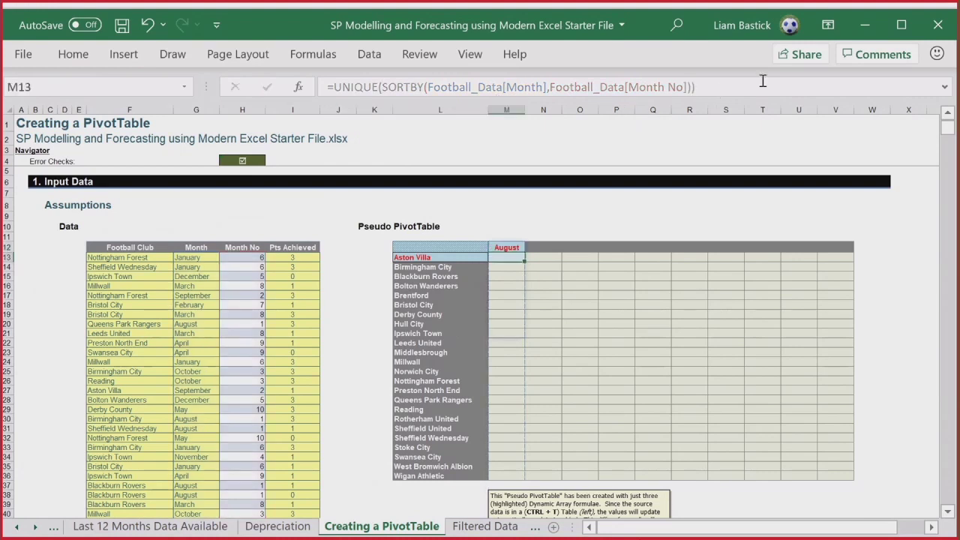
Try to delete the contents of M14:V36 in the body of the Pseudo PivotTable.
left_click(519, 247)
left_click_drag(507, 267, 843, 472)
key("Delete")
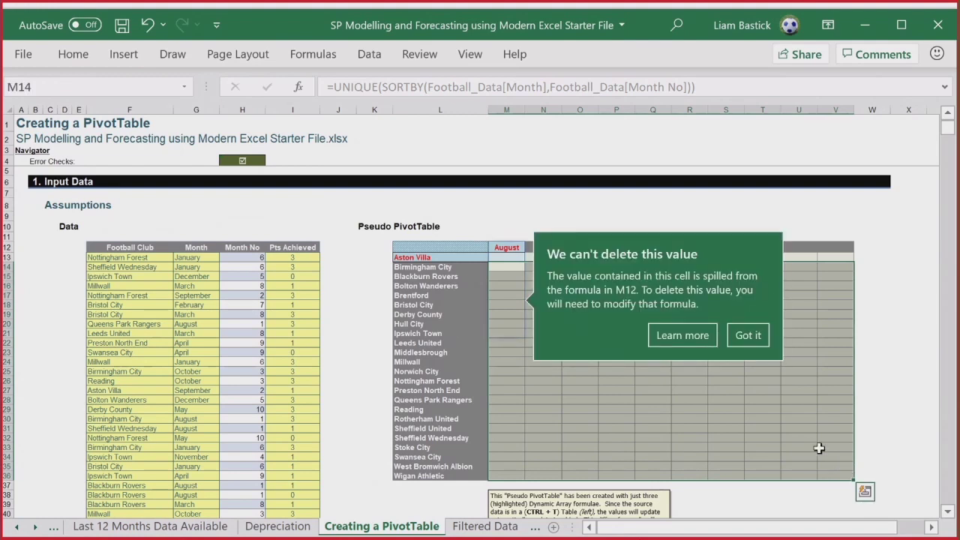
left_click(759, 337)
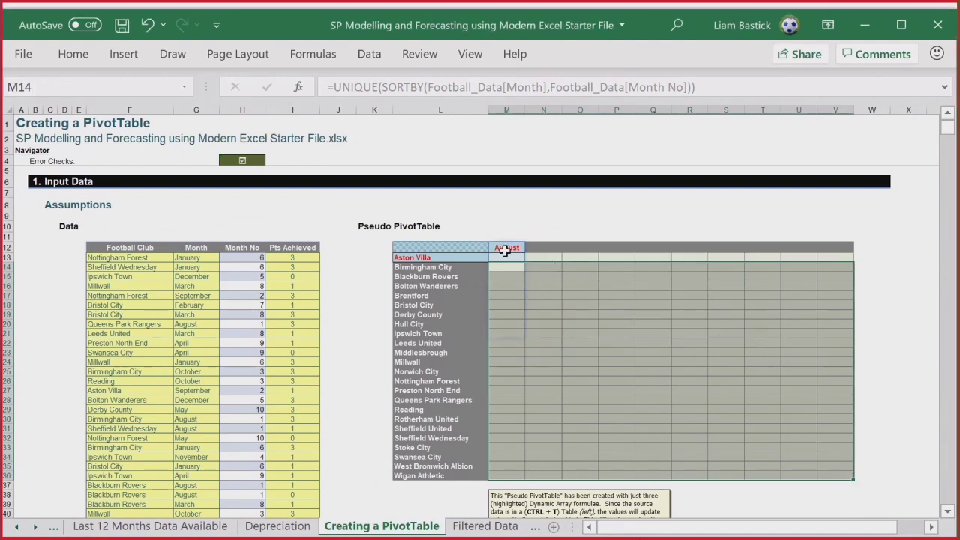
left_click(506, 256)
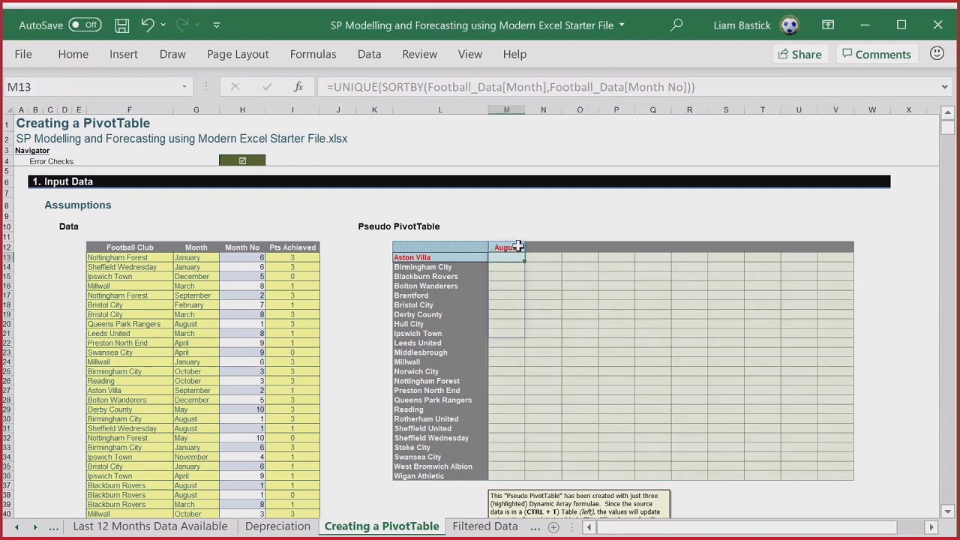
Wrap the M12 formula in TRANSPOSE to run the months across row 12, and autofit column N to the September heading.
left_click(517, 246)
left_click(339, 87)
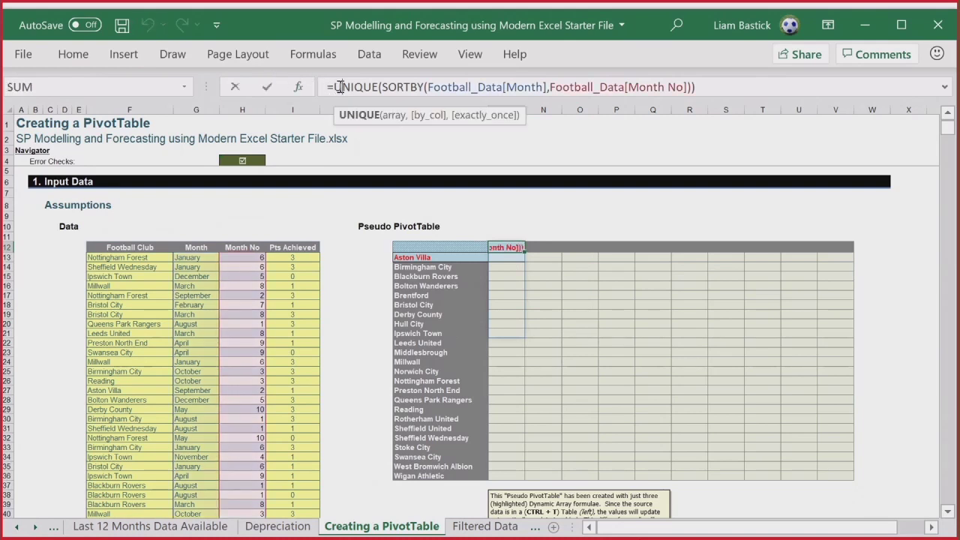
type("transpose")
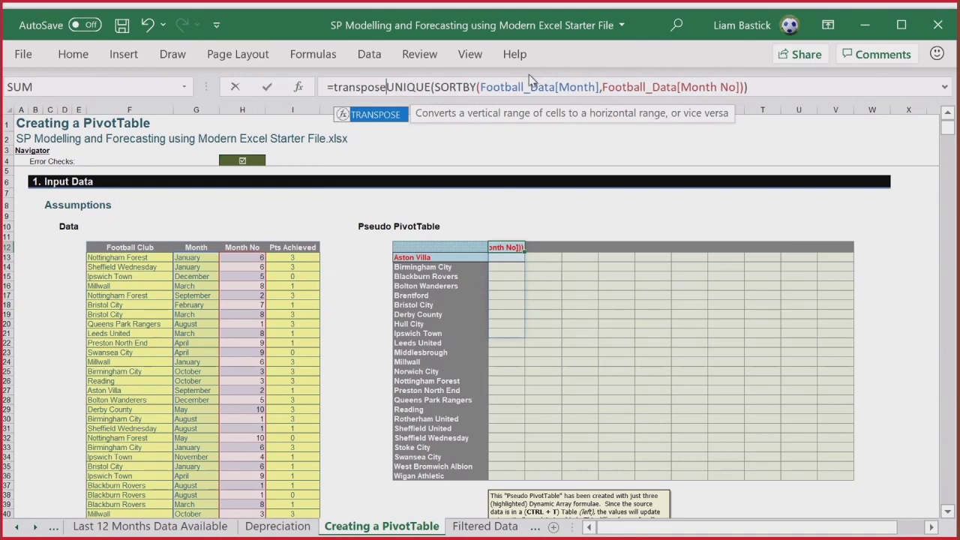
key("Tab")
left_click(813, 90)
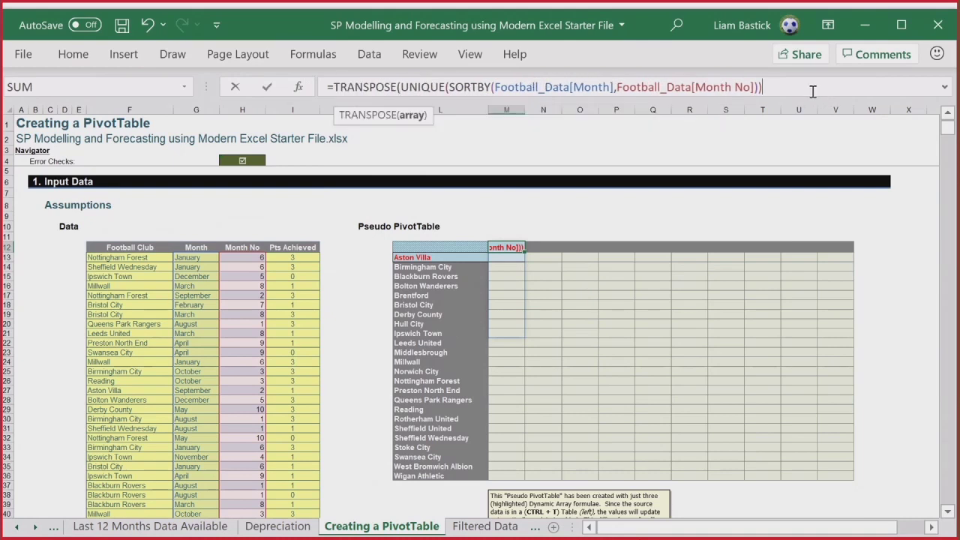
type(")")
key("Return")
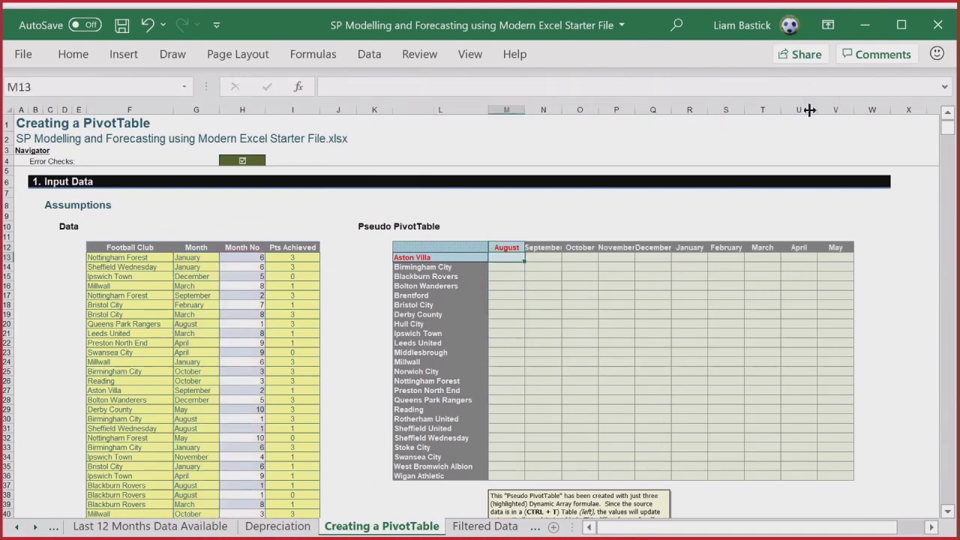
double_click(562, 110)
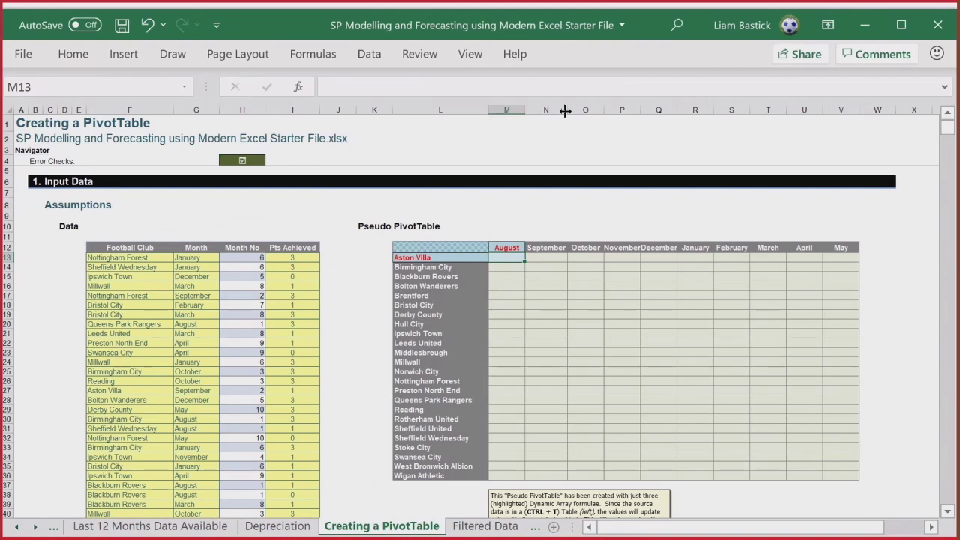
Start a SUMIFS formula in M13 with the whole Football_Data[Pts Achieved] column as the sum range.
left_click(572, 88)
type("=sumifs")
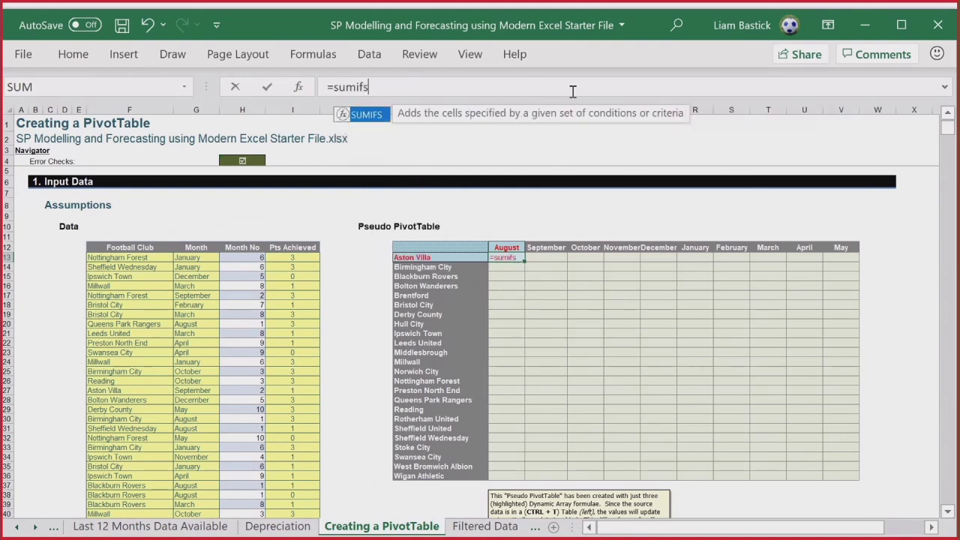
key("Tab")
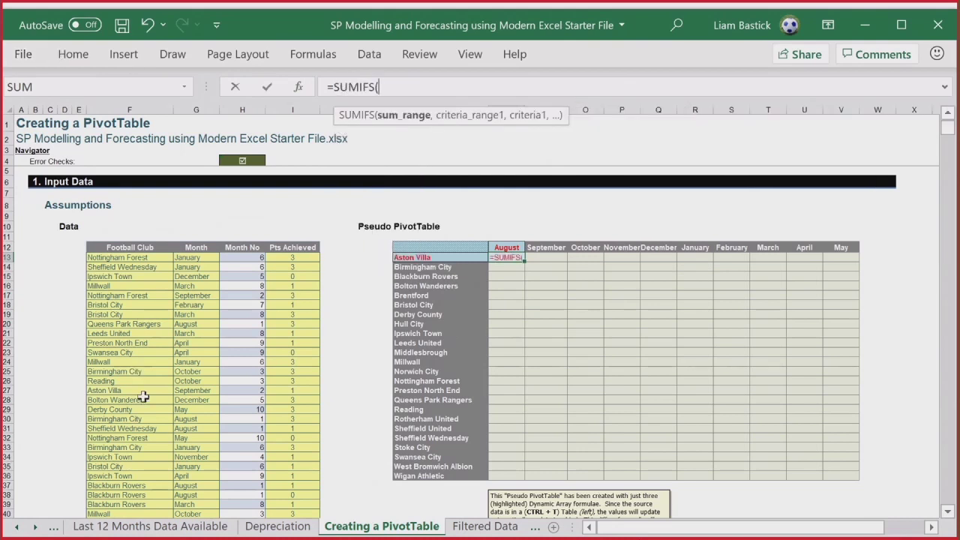
left_click(287, 256)
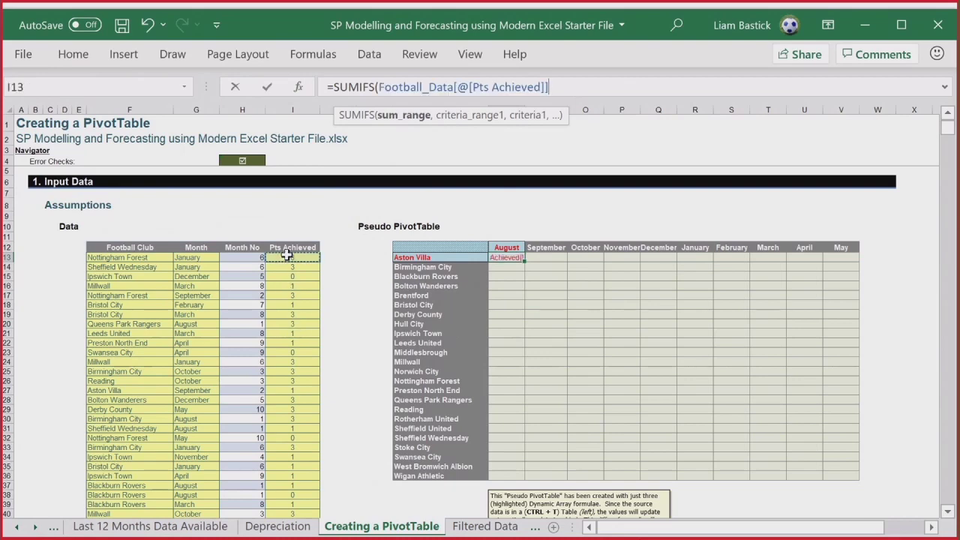
key("ctrl+shift+Down")
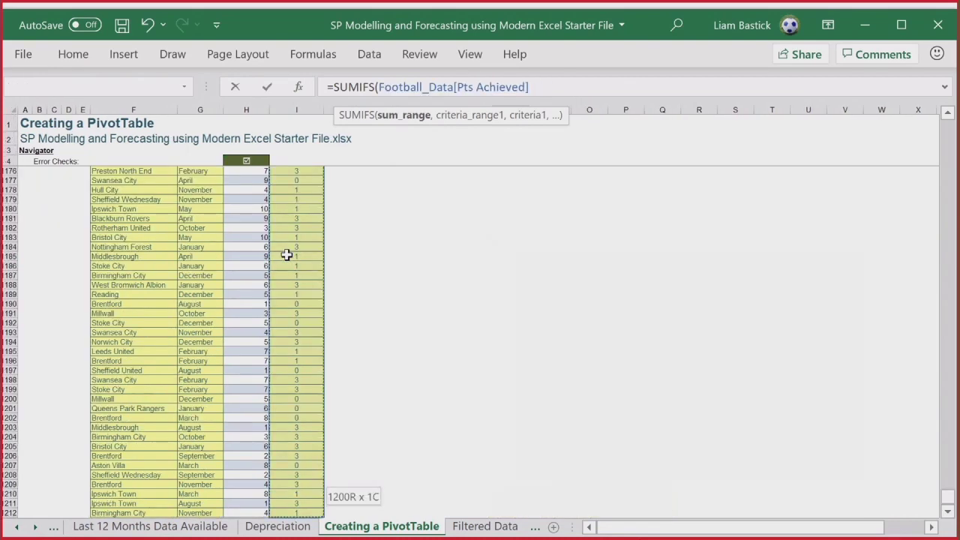
type(",")
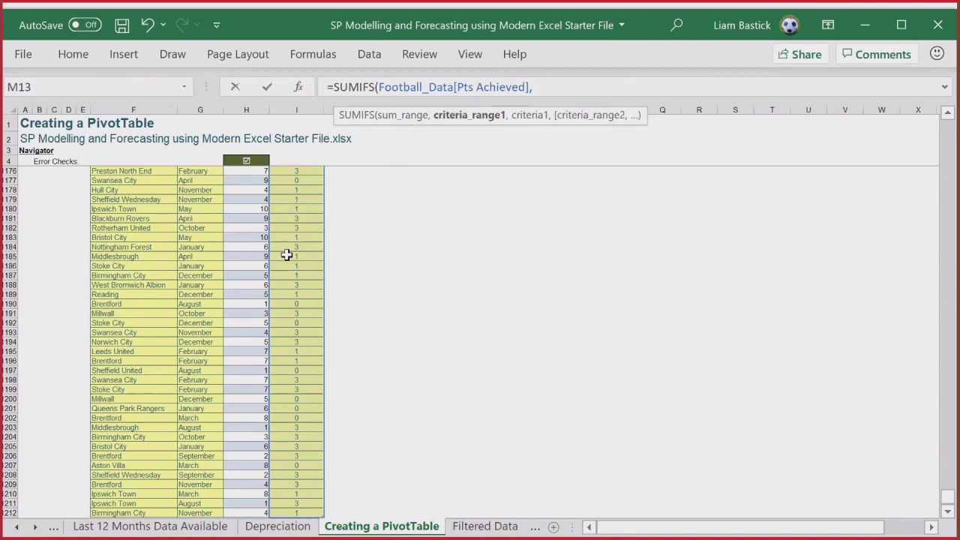
Add the first SUMIFS criterion, matching Football_Data[Football Club] against the spilled club list L13#.
left_click_drag(947, 496, 948, 124)
left_click(122, 258)
key("ctrl+shift+Down")
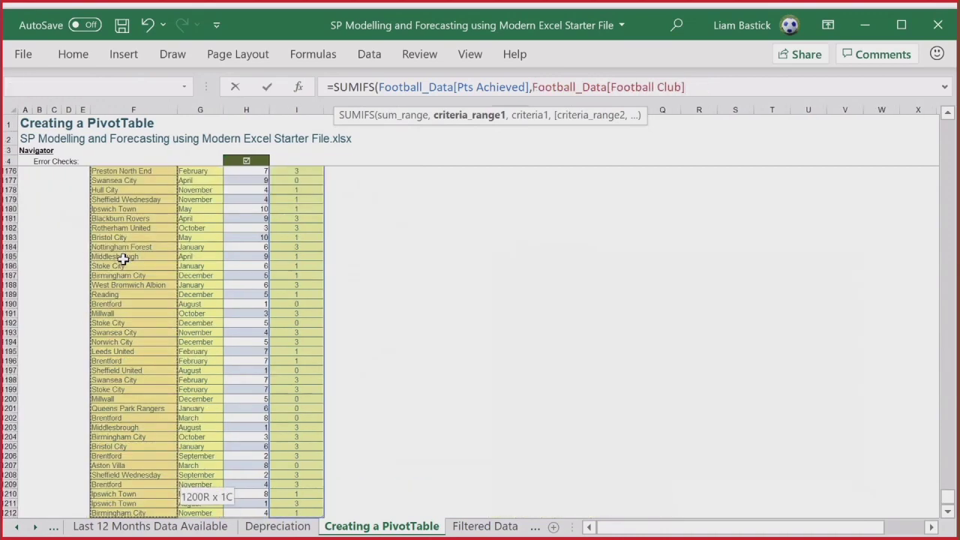
type(",")
left_click_drag(946, 497, 949, 124)
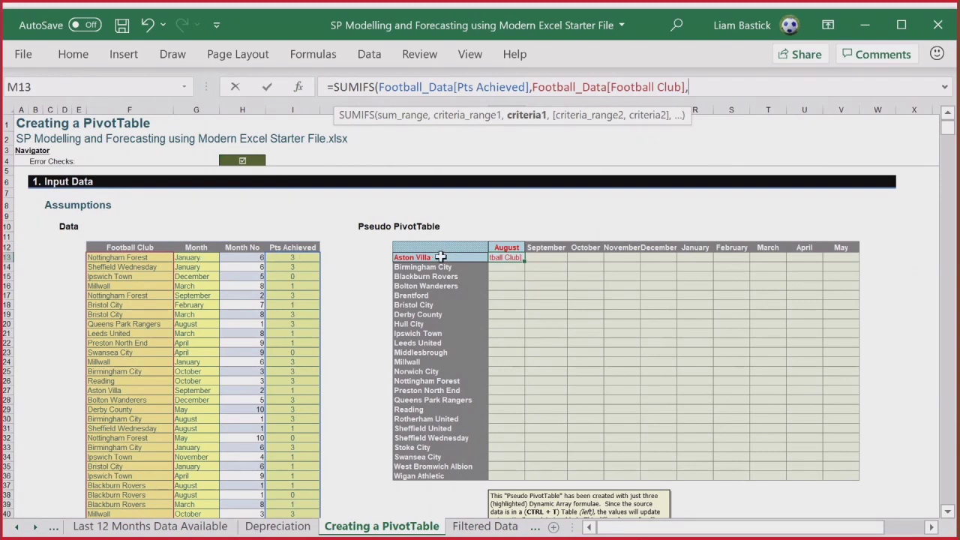
left_click_drag(441, 256, 430, 483)
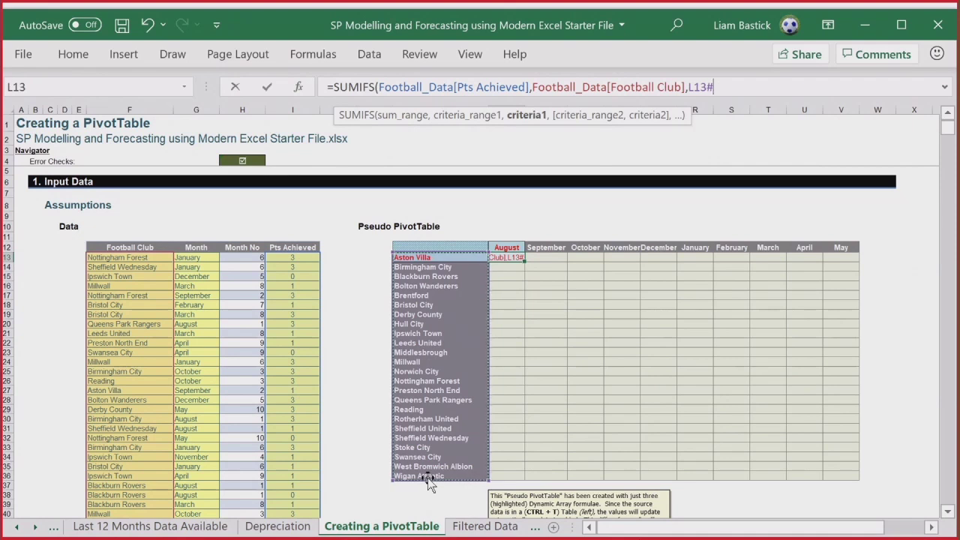
type(",")
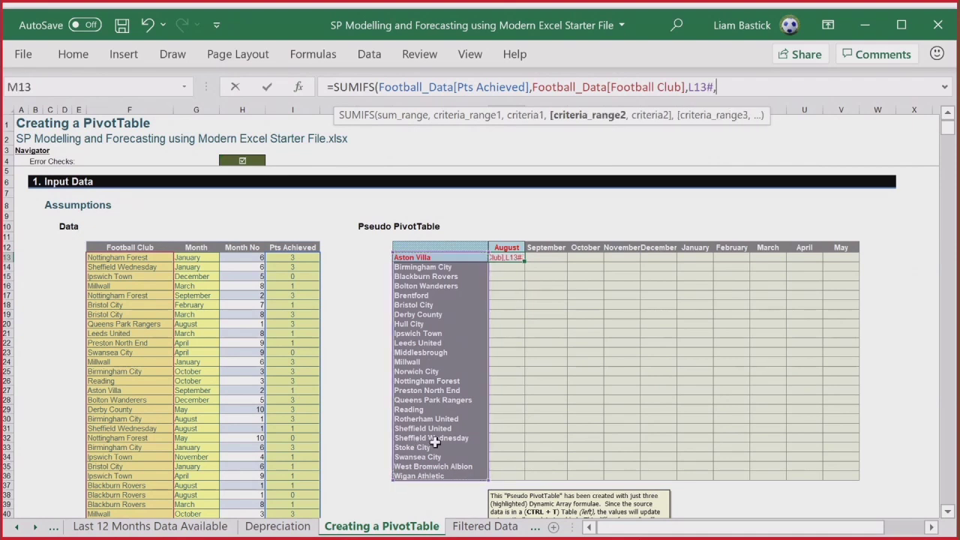
Complete the M13 SUMIFS formula with a second criterion matching Football_Data[Month] against the spilled month headings M12#.
left_click(191, 255)
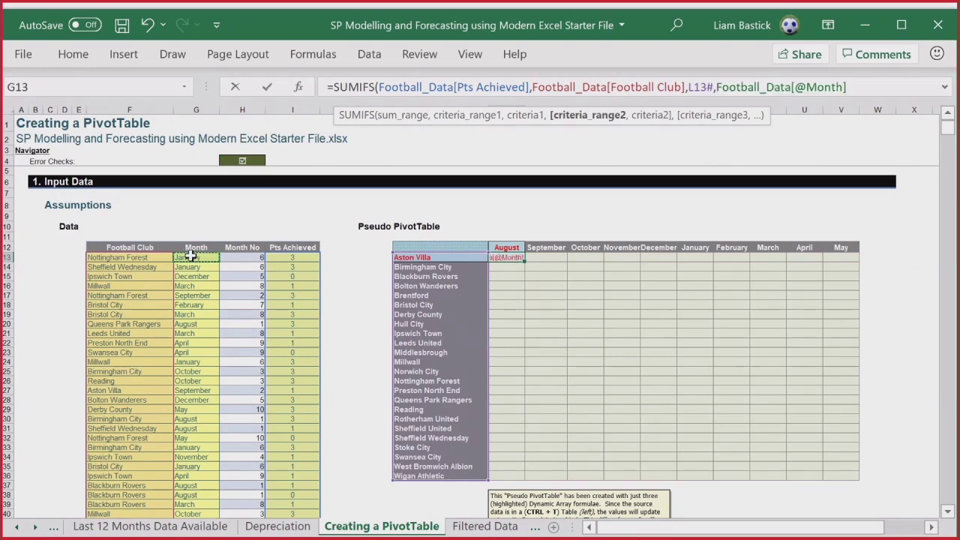
key("ctrl+shift+Down")
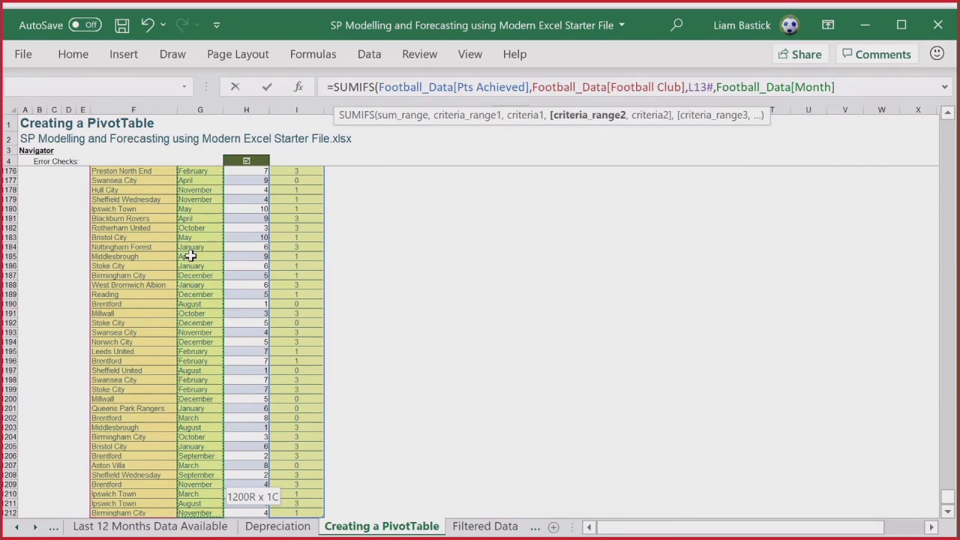
type(",")
left_click_drag(948, 497, 949, 498)
left_click_drag(510, 248, 841, 247)
type(")")
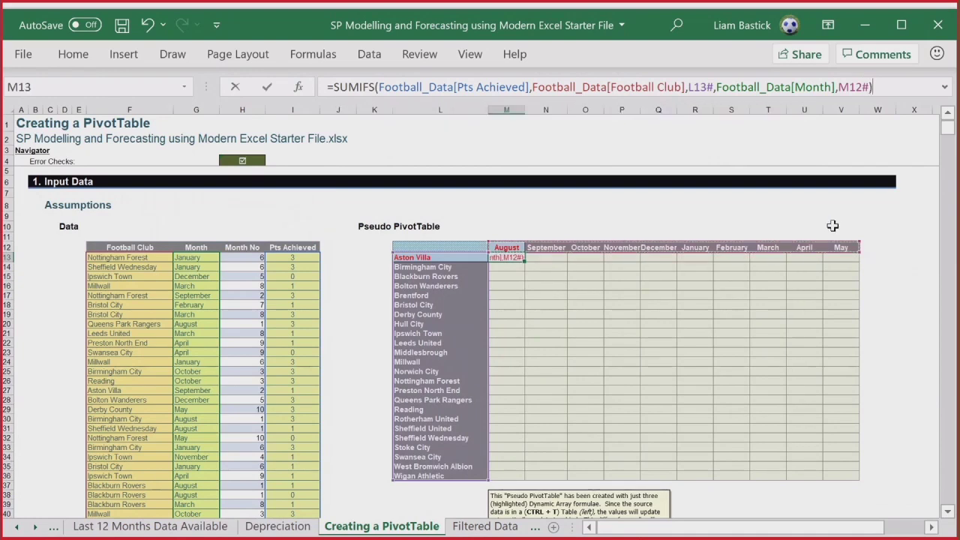
key("Return")
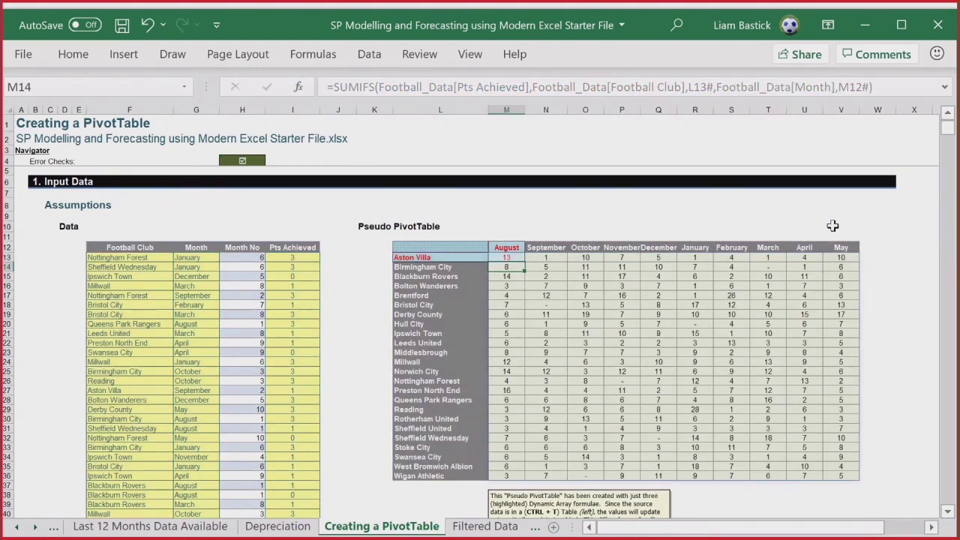
Highlight Ipswich Town's December total in Q21 with a blue fill and white font, and collapse the ribbon.
left_click(287, 275)
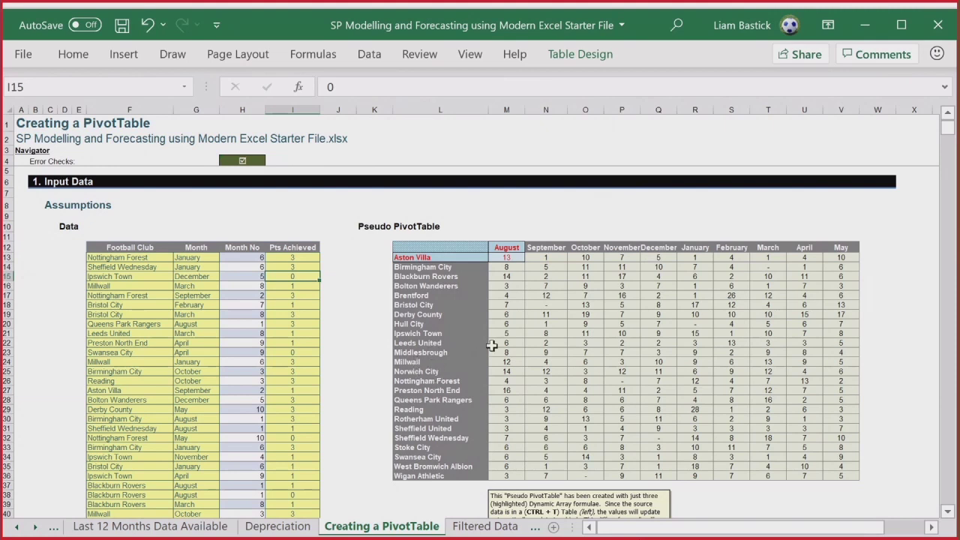
left_click(659, 333)
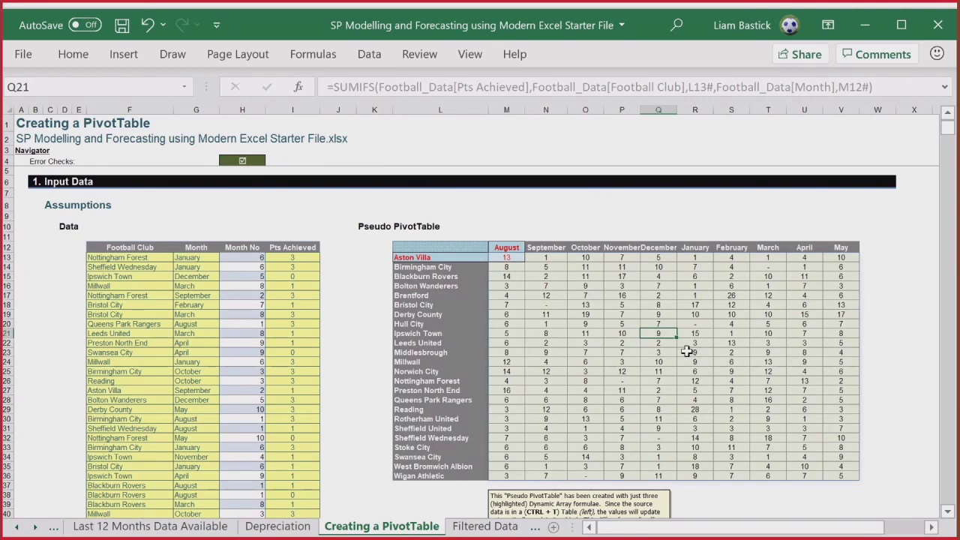
left_click(71, 58)
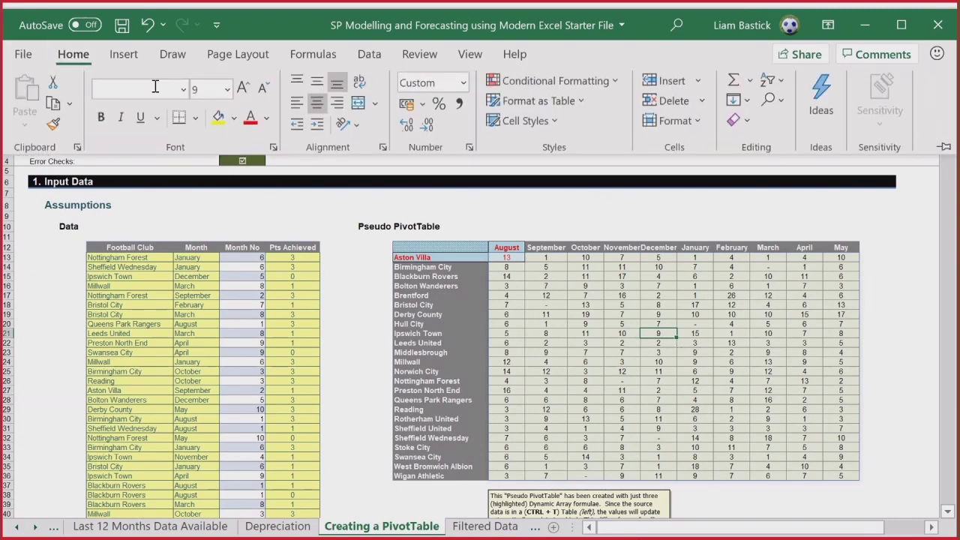
left_click(235, 119)
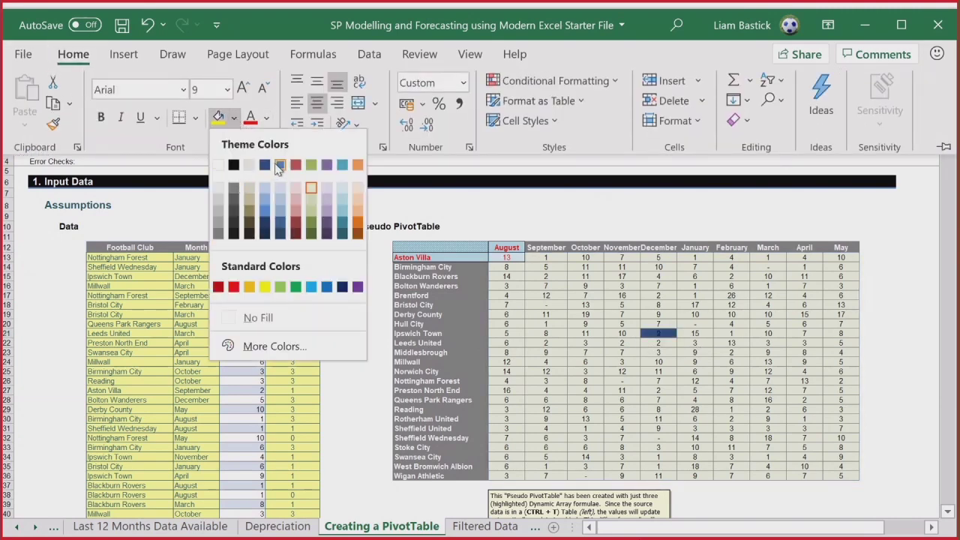
left_click(279, 165)
left_click(266, 125)
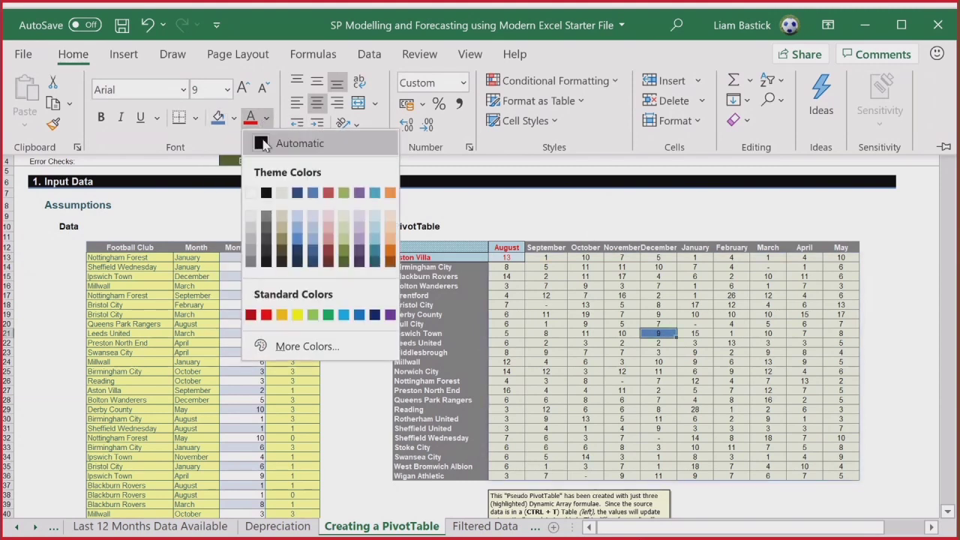
left_click(252, 191)
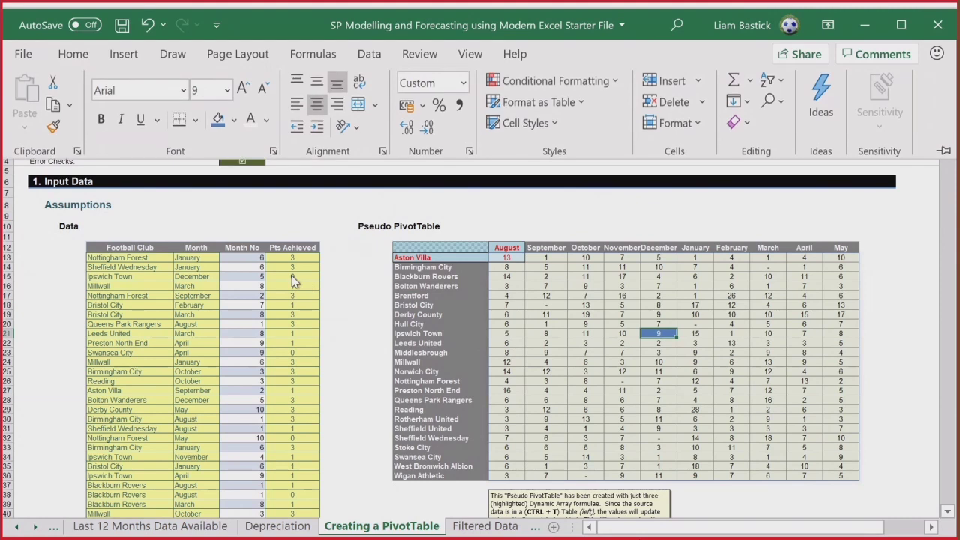
key("ctrl+F1")
Set Ipswich Town's December Pts Achieved in I15 to 100 to test the Pseudo PivotTable update.
left_click(294, 277)
type("0")
key("ctrl+Return")
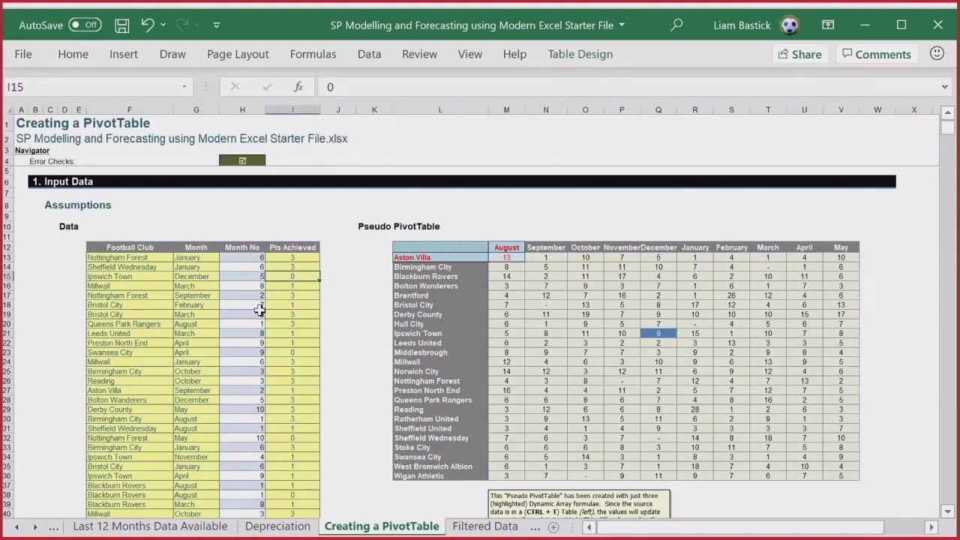
type("100")
key("Return")
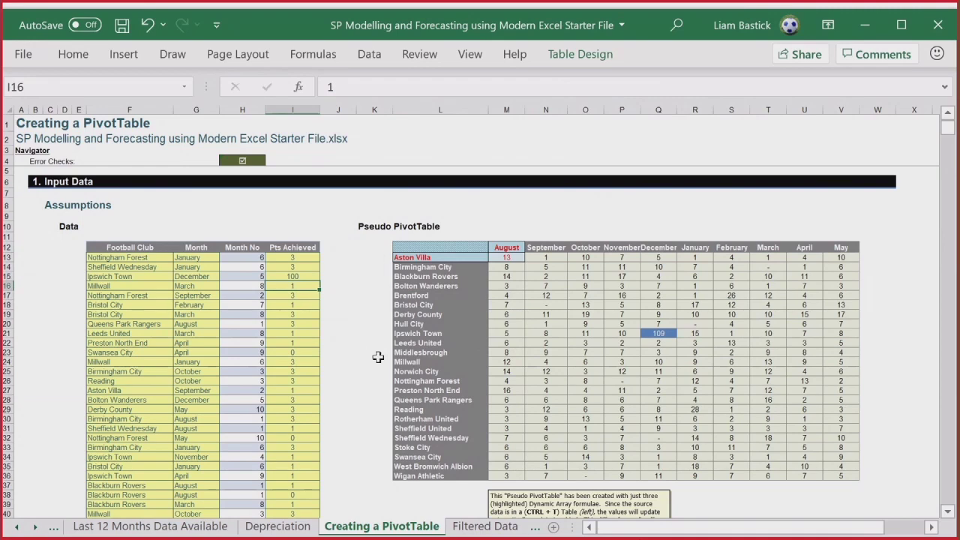
Look over the notes and League Table area, and restore Ipswich Town's Pts Achieved in I15 to 0.
scroll(378, 357, "down", 3)
scroll(378, 357, "down", 4)
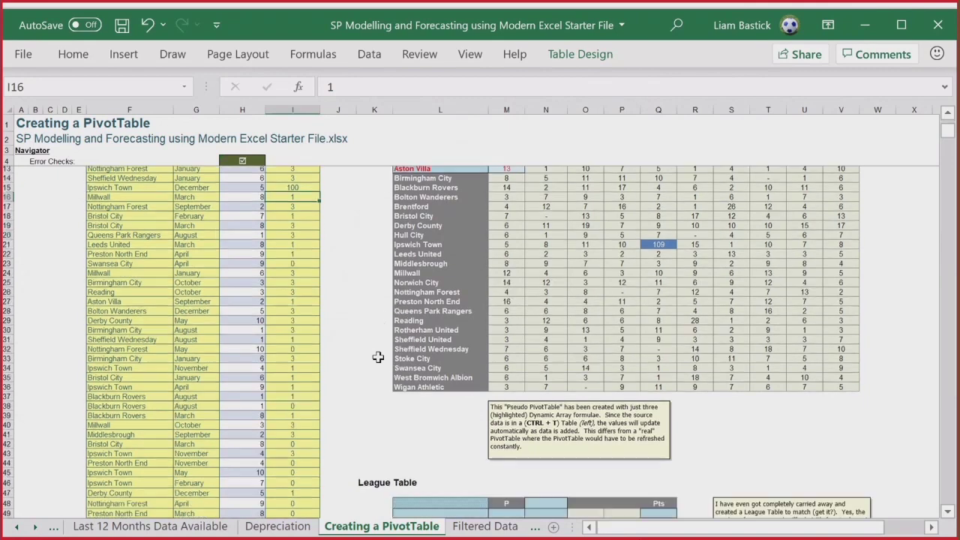
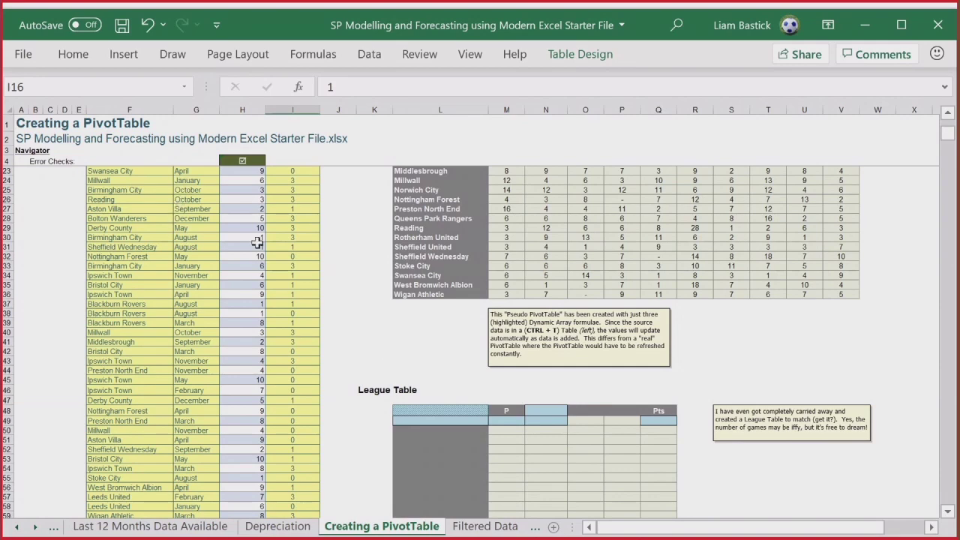
scroll(257, 242, "up", 6)
left_click(306, 275)
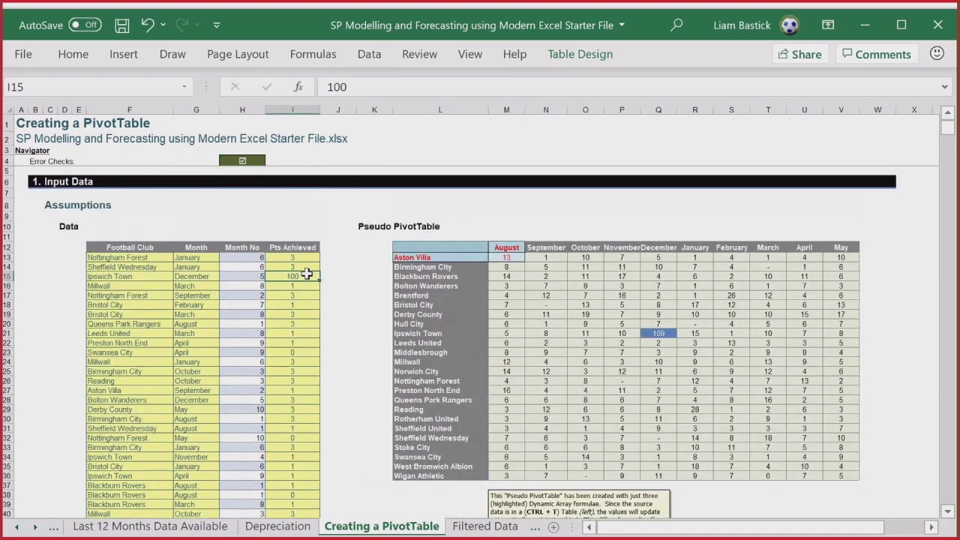
type("0")
key("Return")
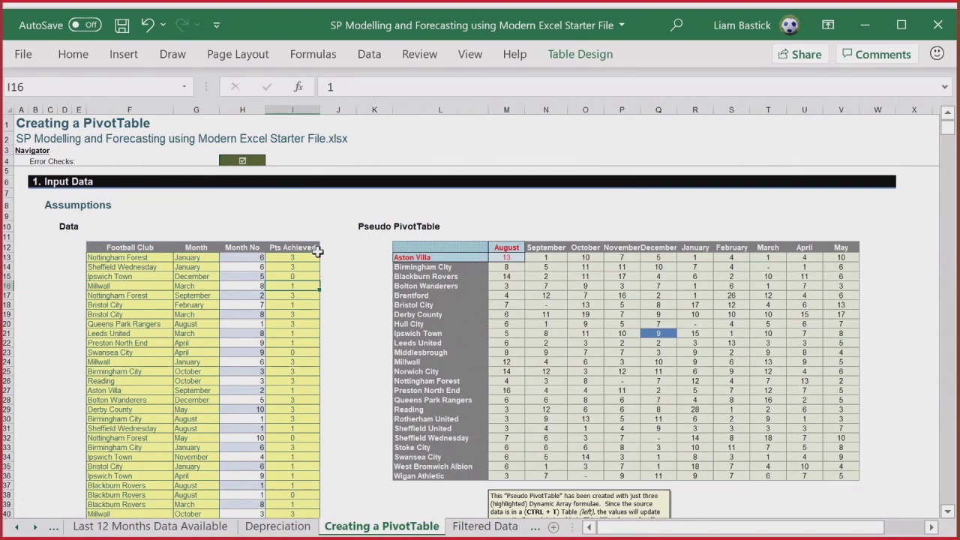
Turn on filter buttons for the football data table and check the values listed in the Pts Achieved filter.
left_click(199, 244)
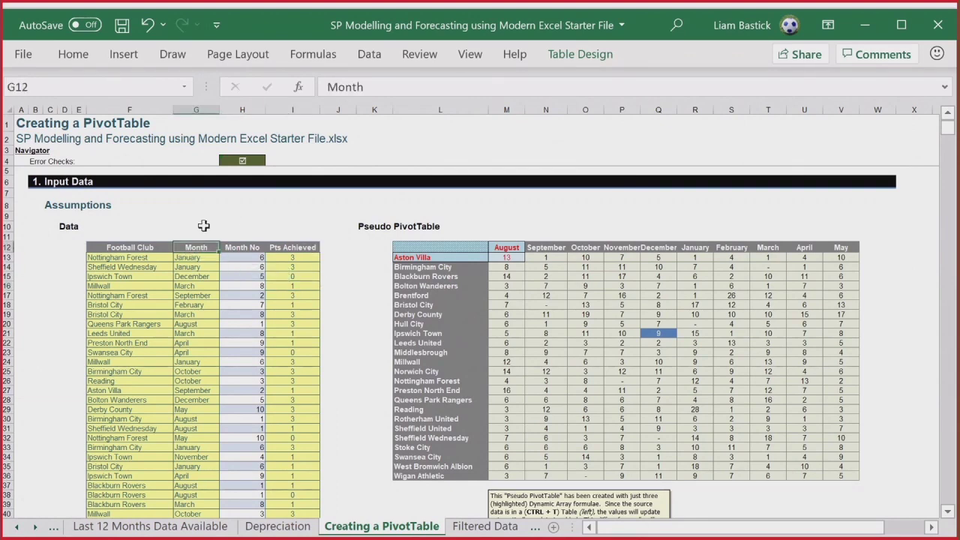
left_click(370, 56)
left_click(524, 104)
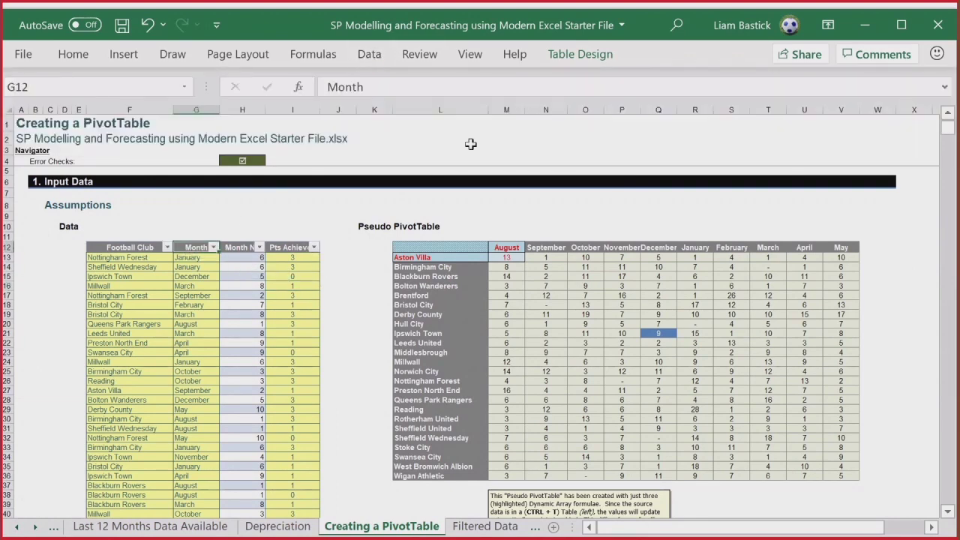
left_click(313, 247)
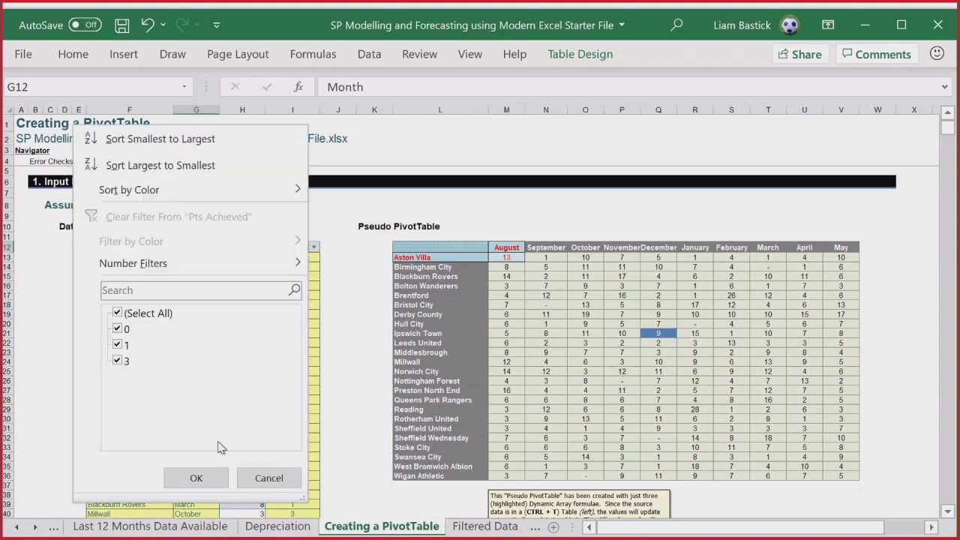
left_click(269, 477)
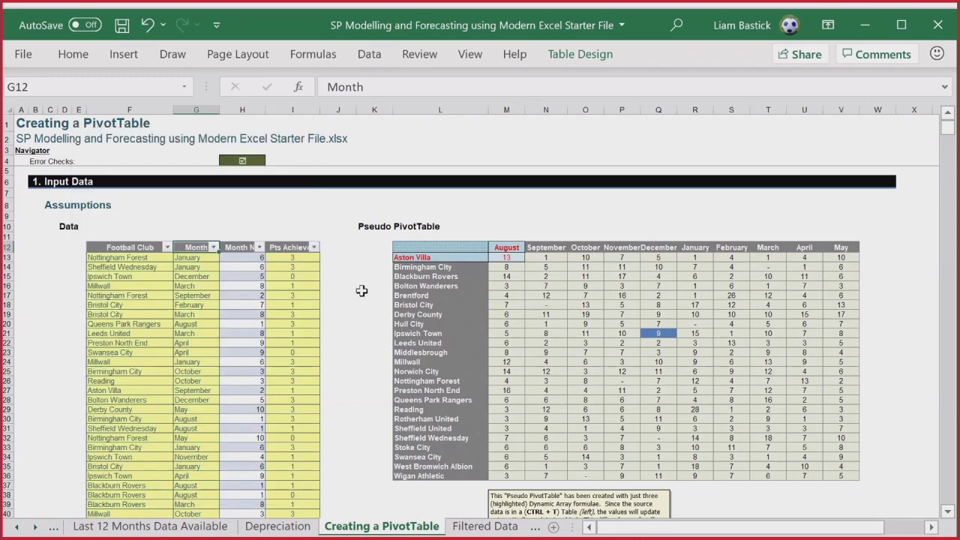
Enter =UNIQUE(Football_Data[Pts Achieved]) in N48 of the League Table to list the distinct points values, and reselect the cell.
scroll(419, 318, "down", 1)
scroll(418, 319, "down", 5)
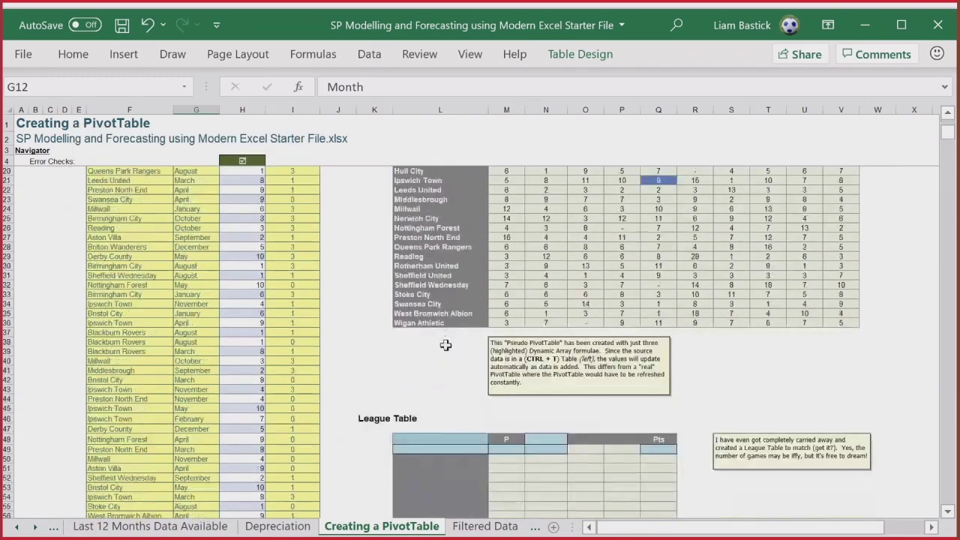
left_click(553, 439)
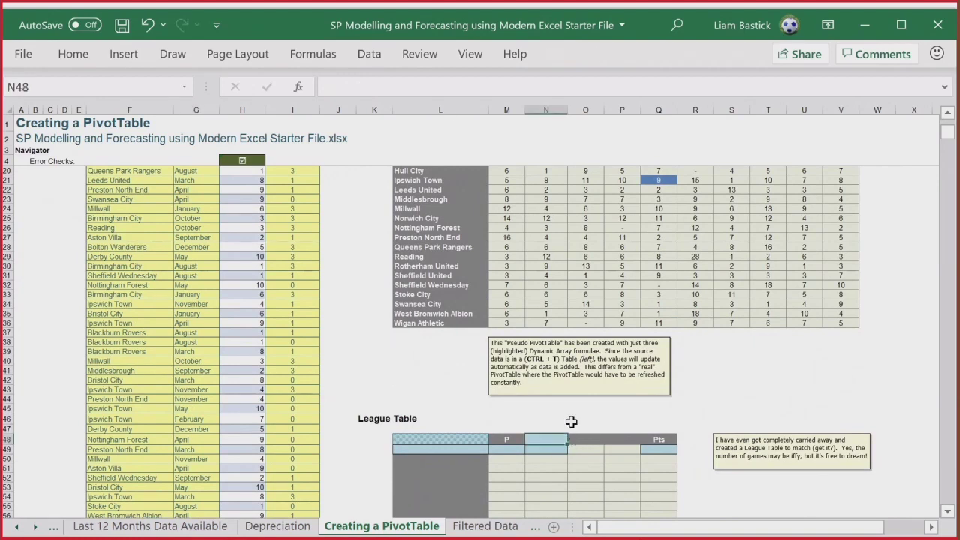
type("=uniq")
key("Tab")
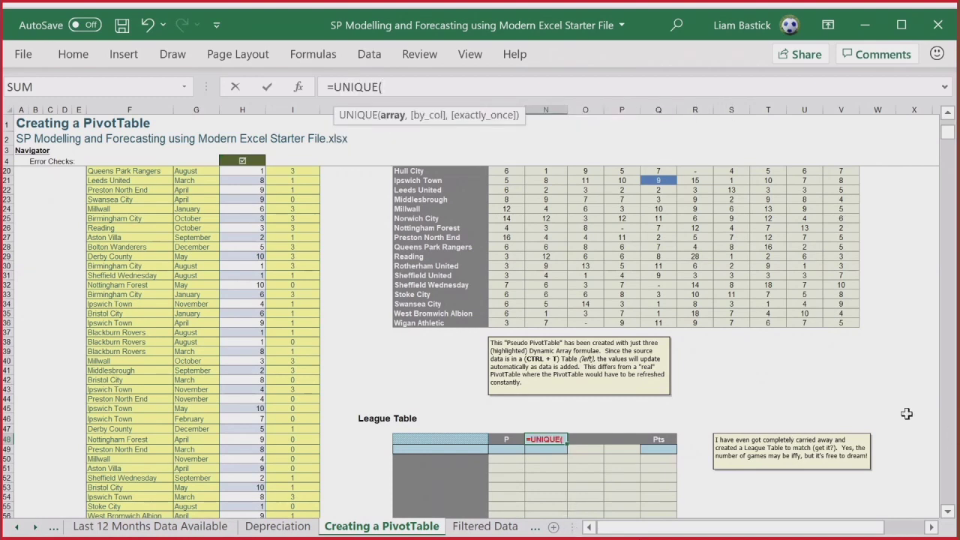
scroll(905, 413, "up", 5)
left_click(292, 256)
key("ctrl+shift+Down")
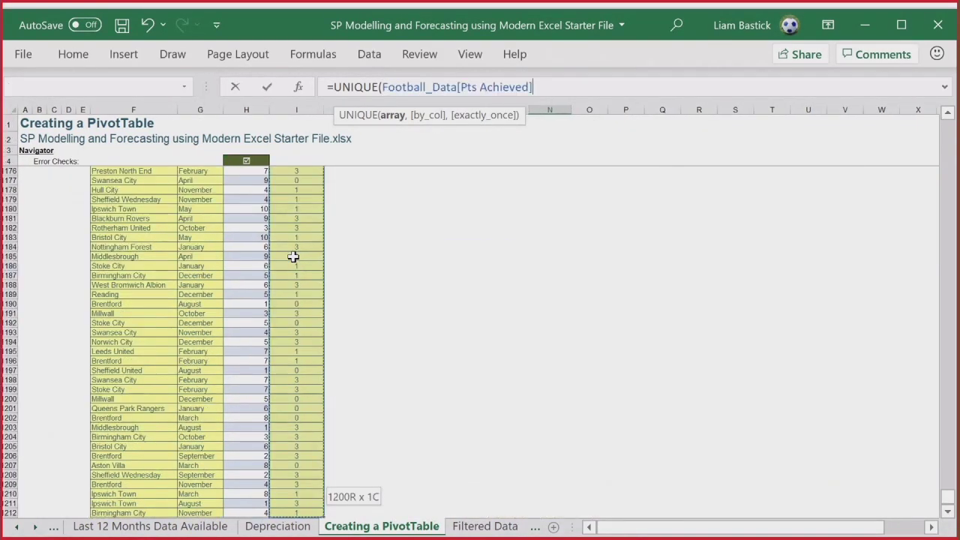
key("Return")
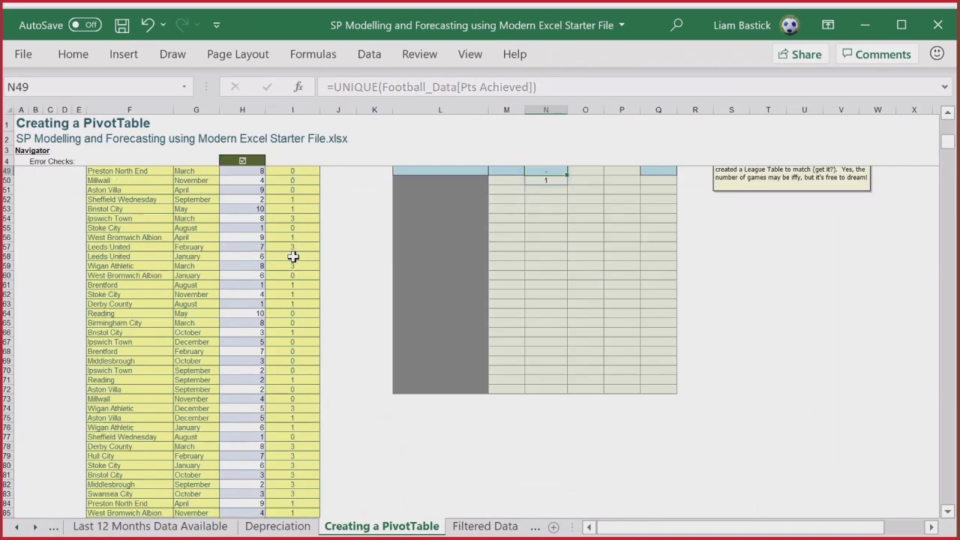
scroll(409, 313, "up", 4)
left_click(550, 276)
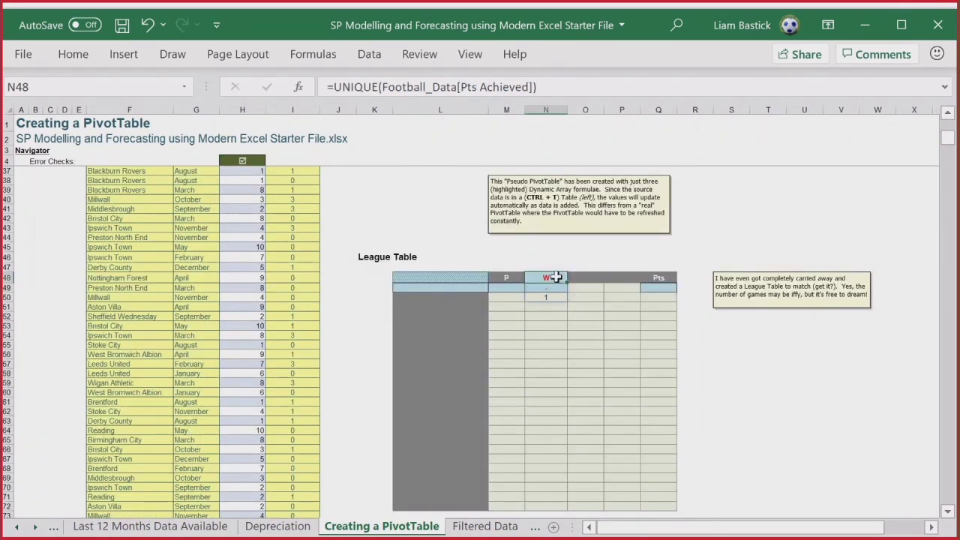
Check the custom number format behind the League Table header in N48, and look at the neighbouring header cells up to P48.
key("ctrl+1")
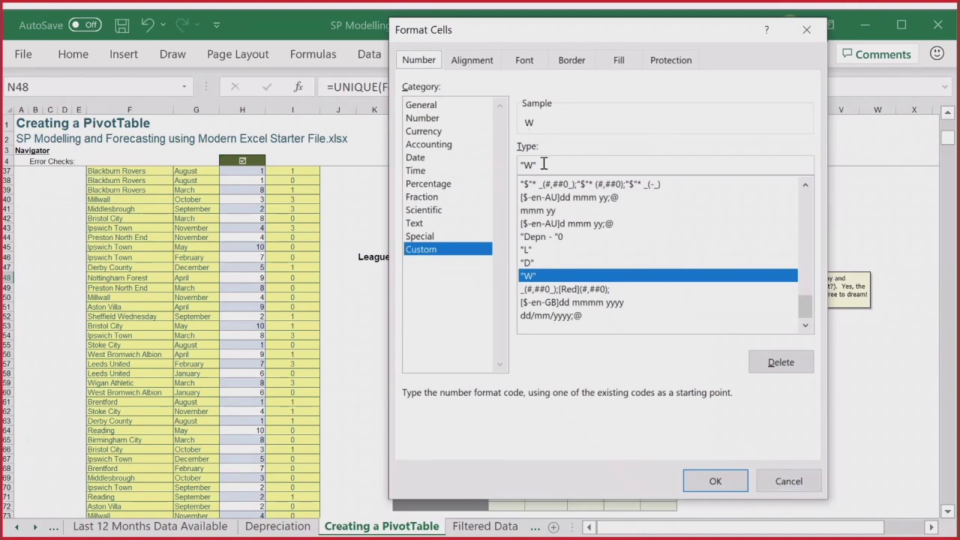
left_click(788, 480)
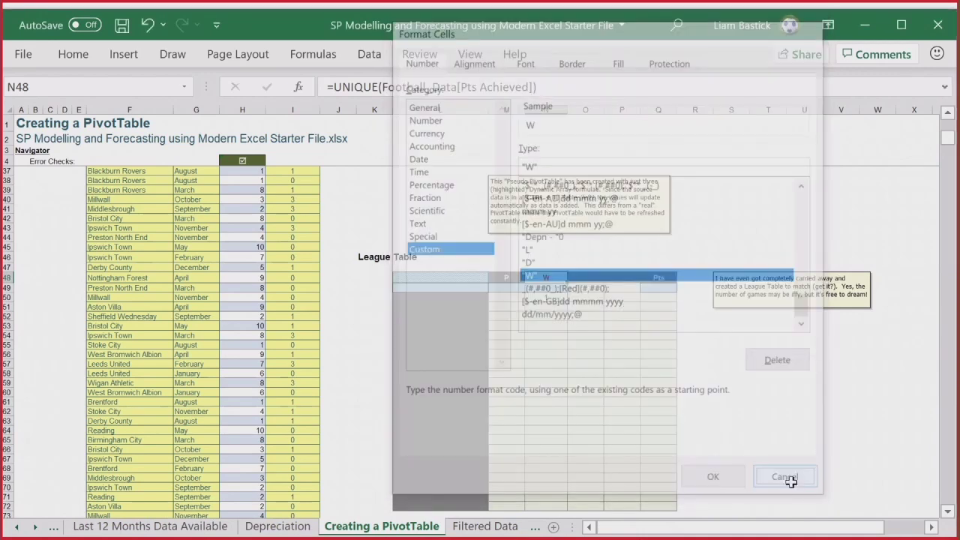
left_click(596, 274)
left_click(619, 277)
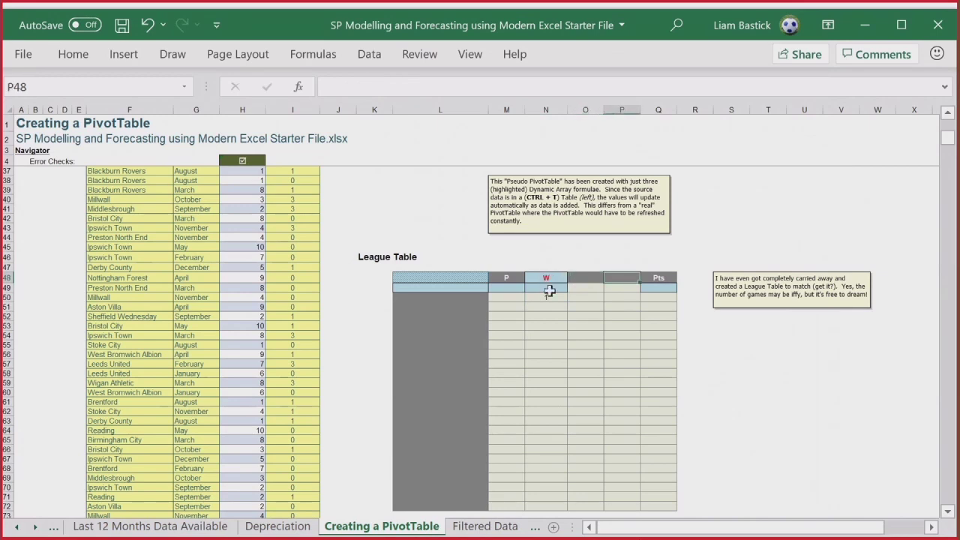
Wrap the N48 formula in SORT with descending order: =SORT(UNIQUE(Football_Data[Pts Achieved]),,-1).
left_click(549, 277)
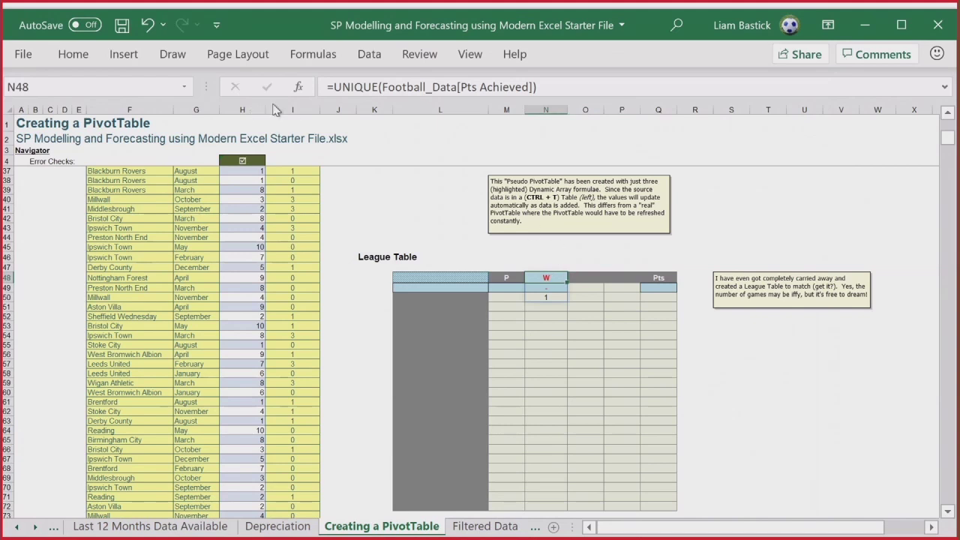
left_click(334, 87)
type("sort")
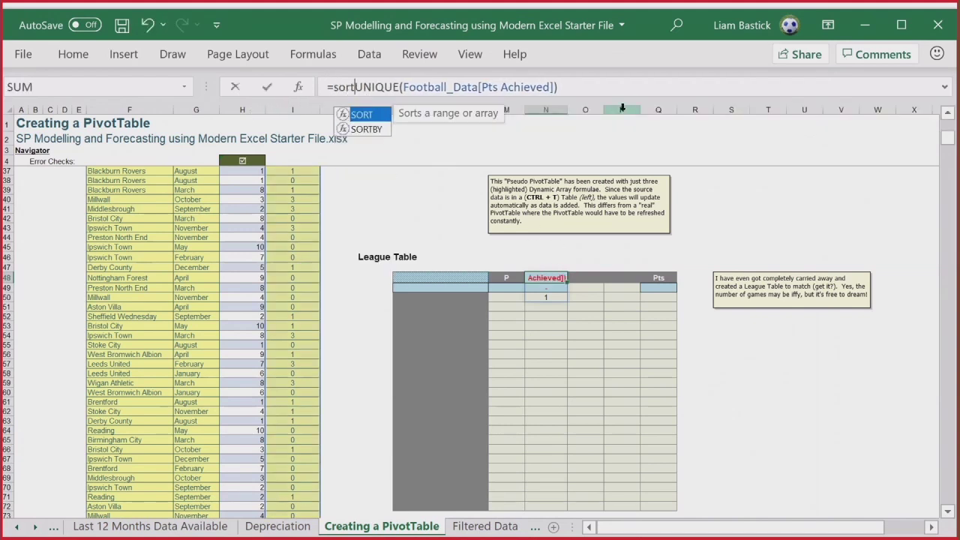
type("(")
left_click(600, 89)
type("),")
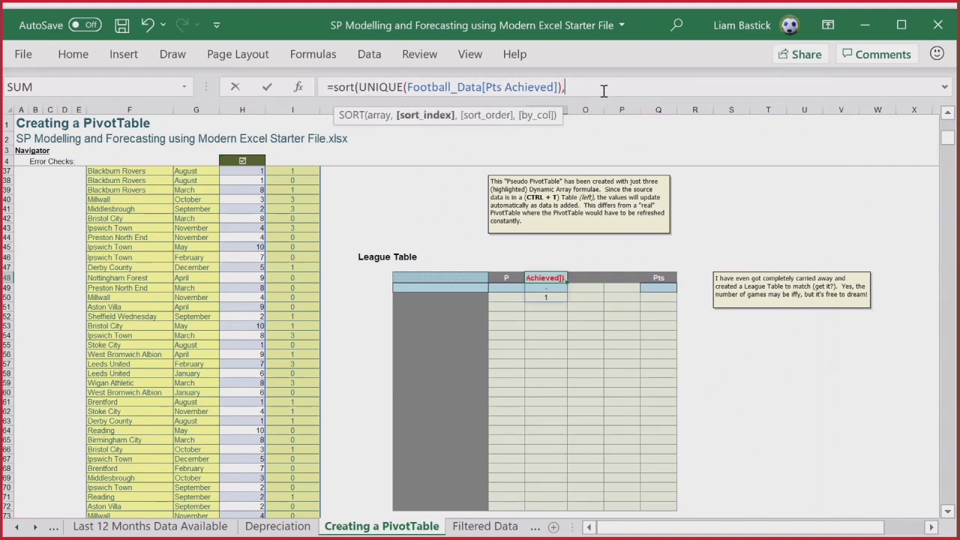
type(",-1)")
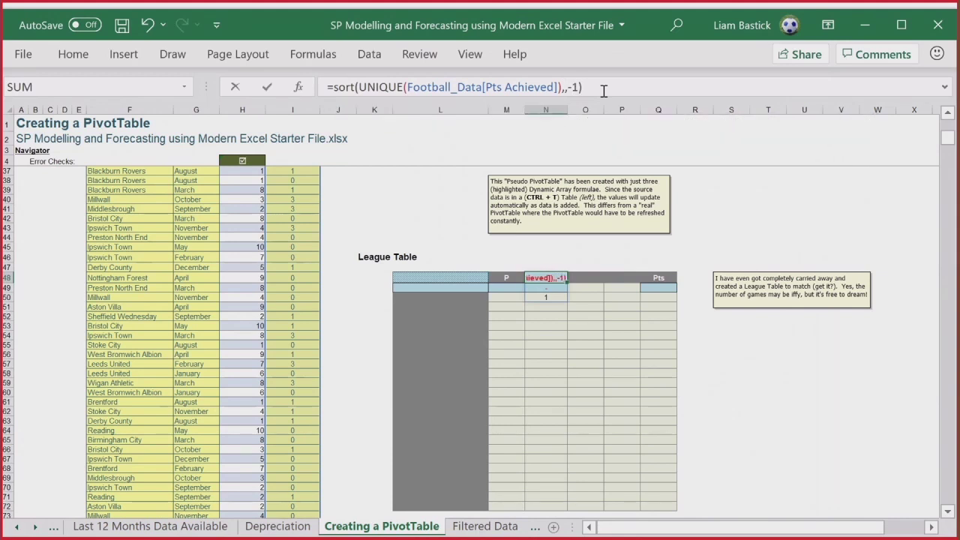
key("Return")
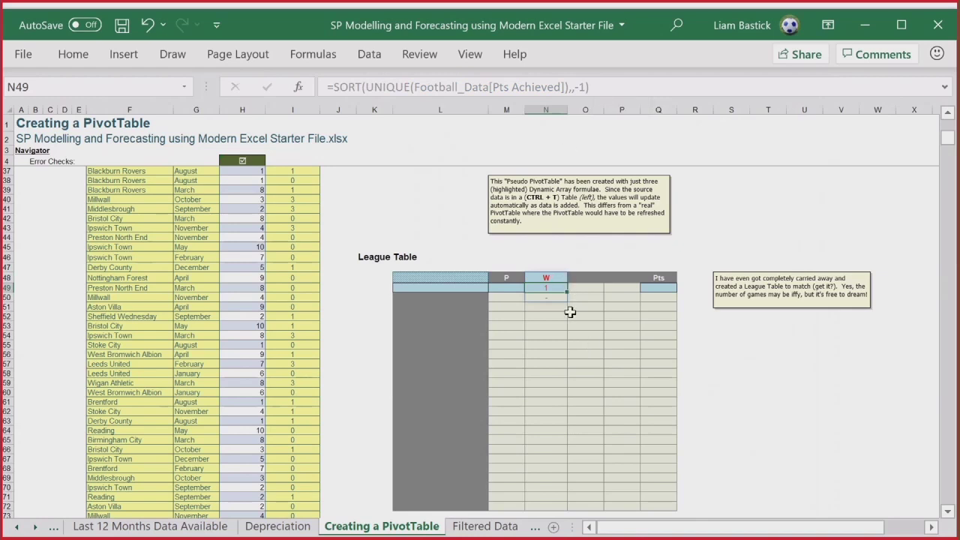
Wrap the sorted list formula in N48 in TRANSPOSE so the points values run across the League Table header.
left_click(564, 278)
left_click(435, 83)
type("transp")
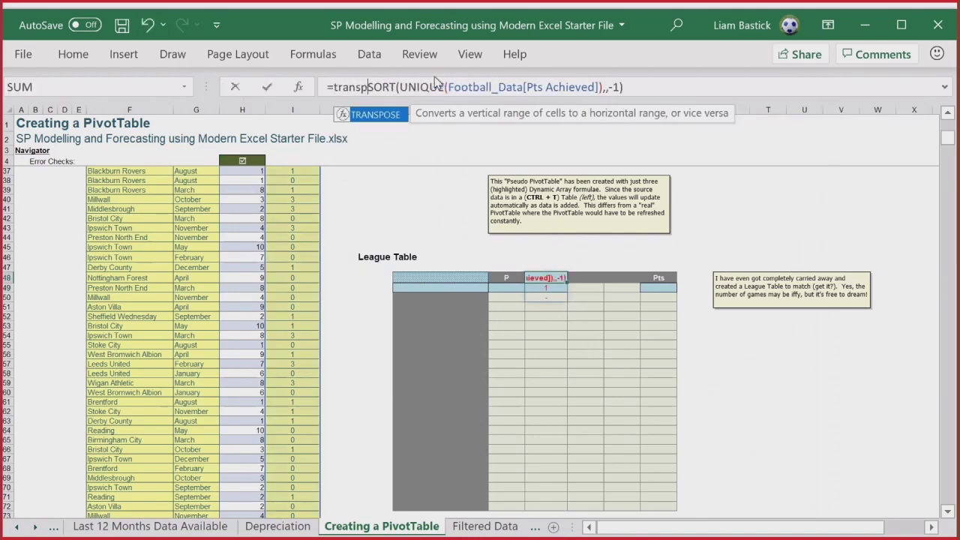
key("Tab")
type(")")
key("Return")
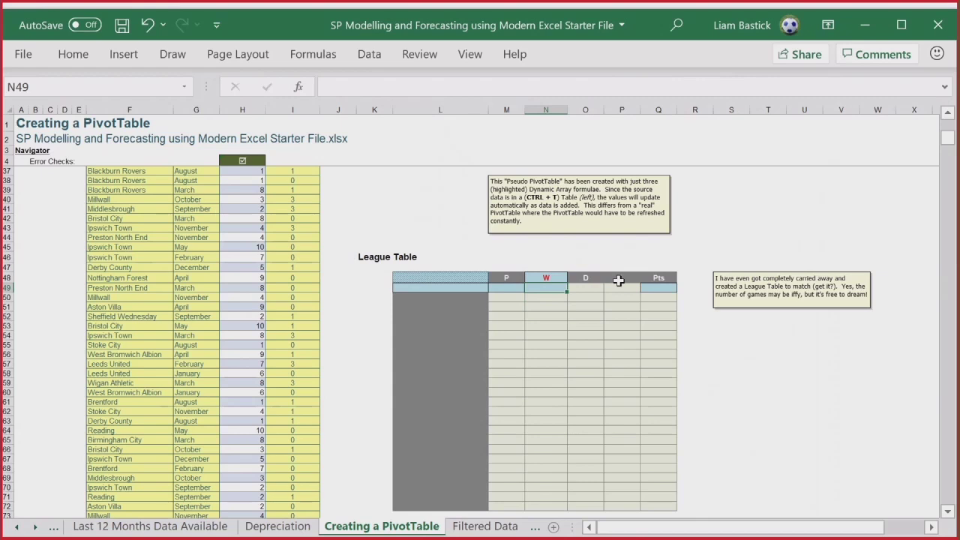
Start a SORTBY formula in L49 of the League Table with the Pseudo PivotTable's club list L13# as the array.
left_click(459, 288)
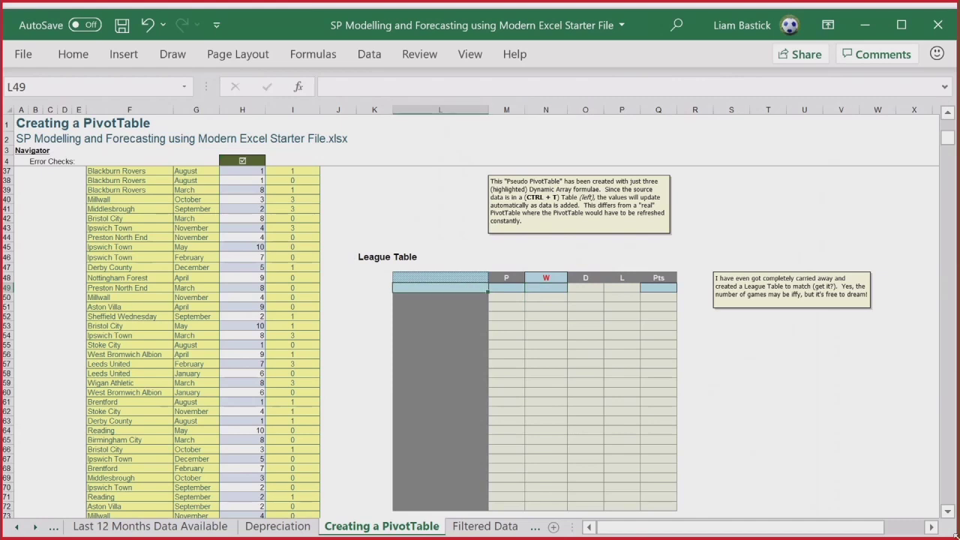
type("=sort")
key("Tab")
key("BackSpace")
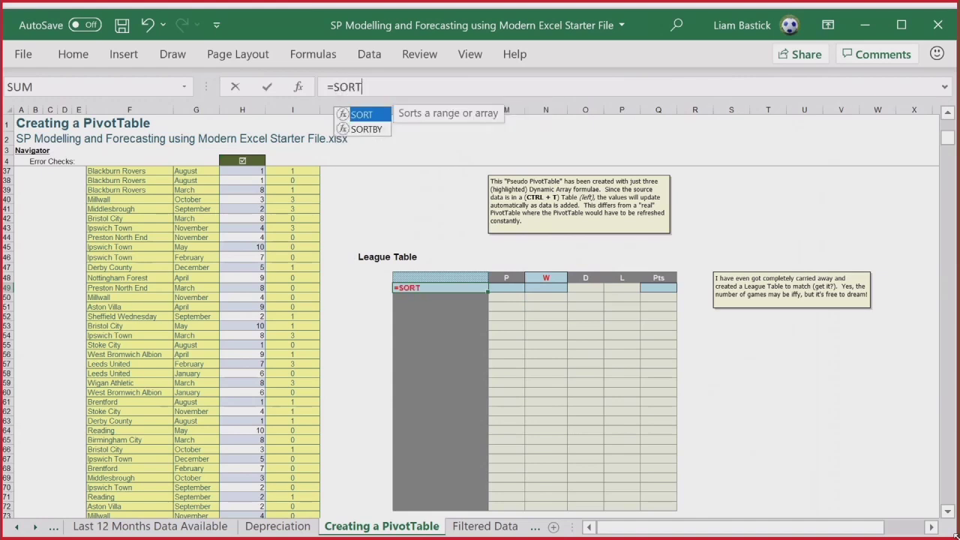
key("Down")
key("Tab")
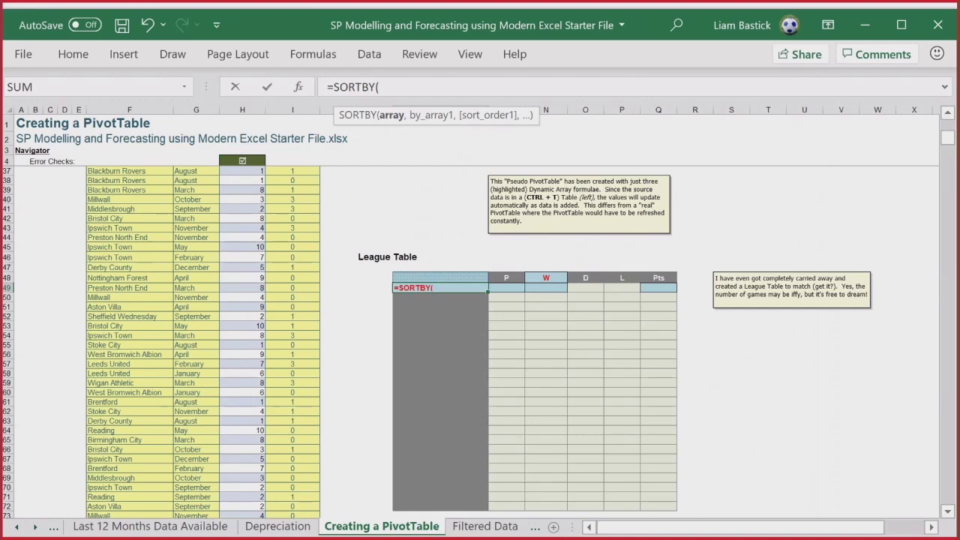
scroll(952, 511, "up", 1)
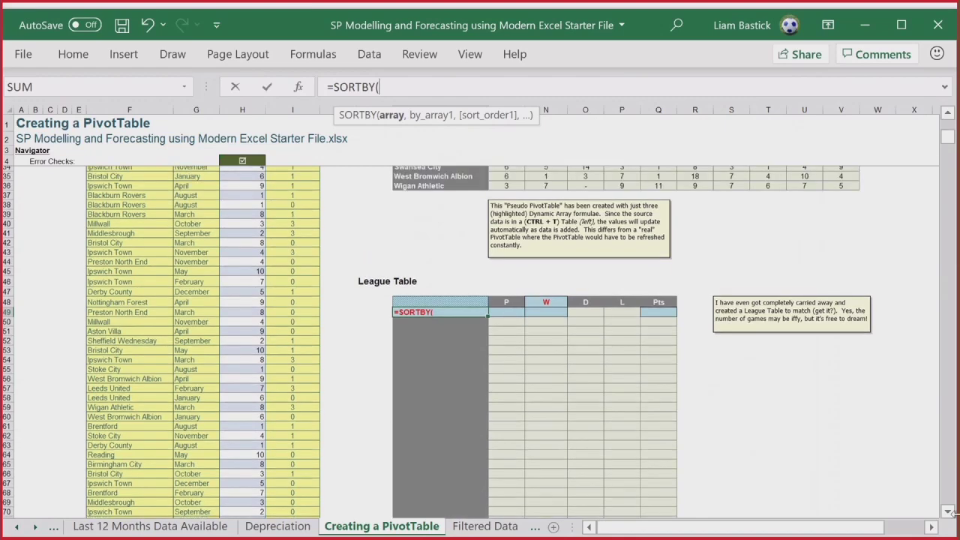
scroll(375, 330, "up", 10)
left_click_drag(431, 257, 450, 466)
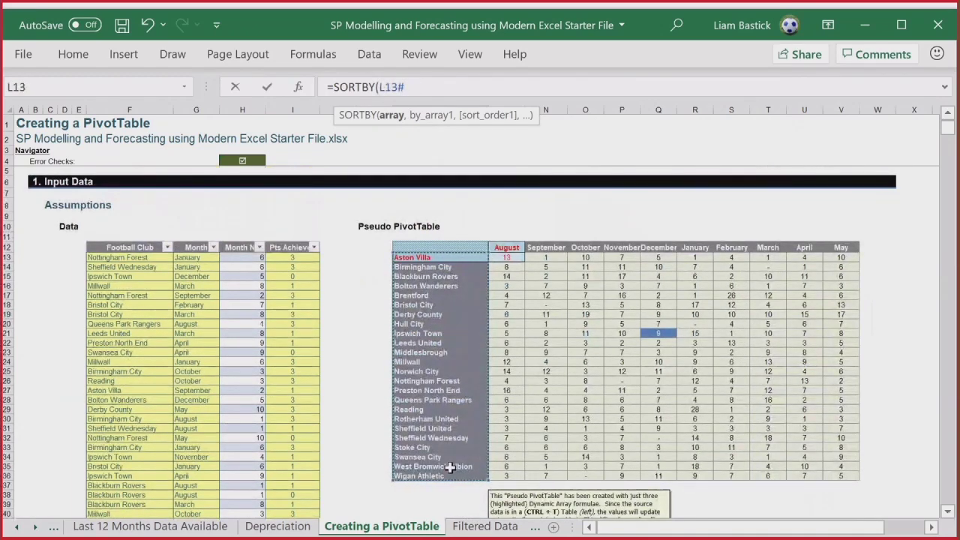
type(",")
Add a SUMIF as the SORTBY sort-by array, with Football_Data[Football Club] as its range.
scroll(358, 335, "down", 8)
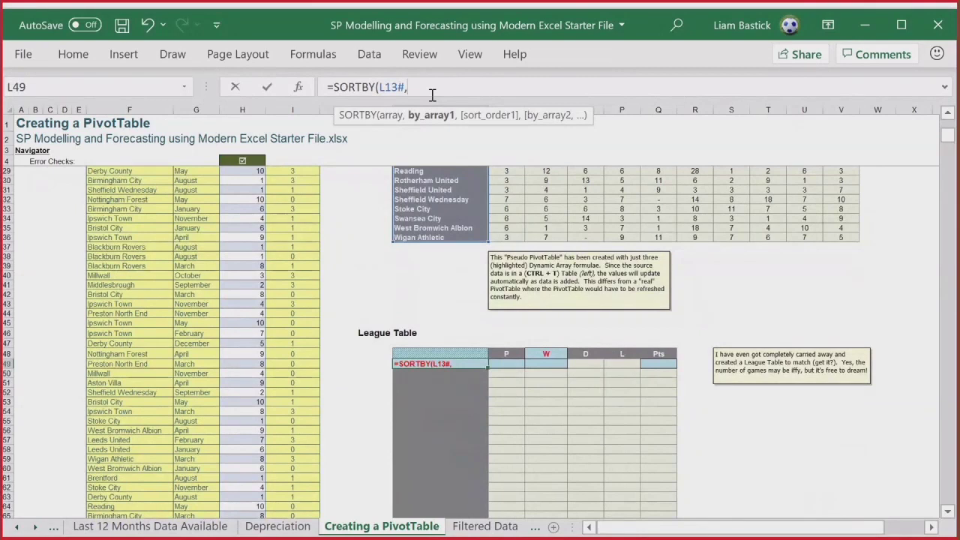
type("sumif")
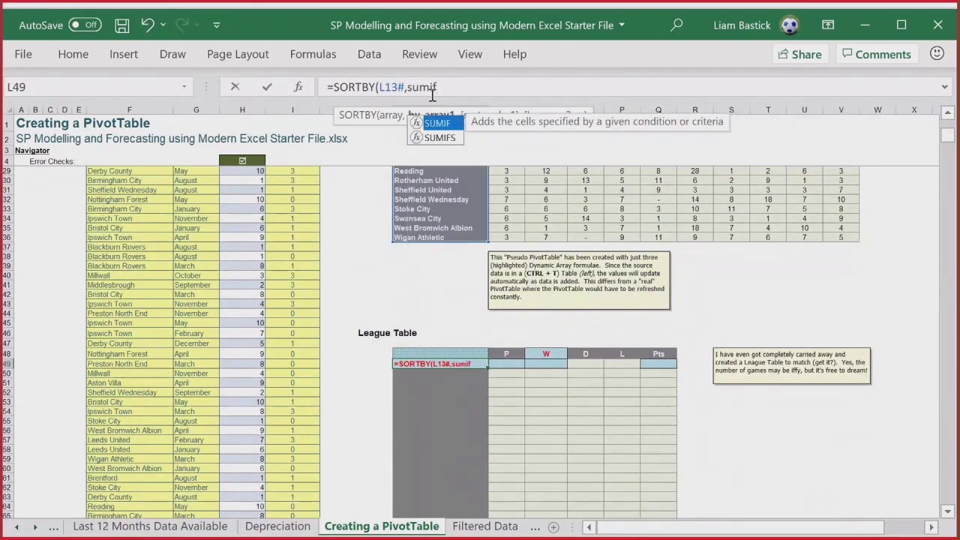
type("(")
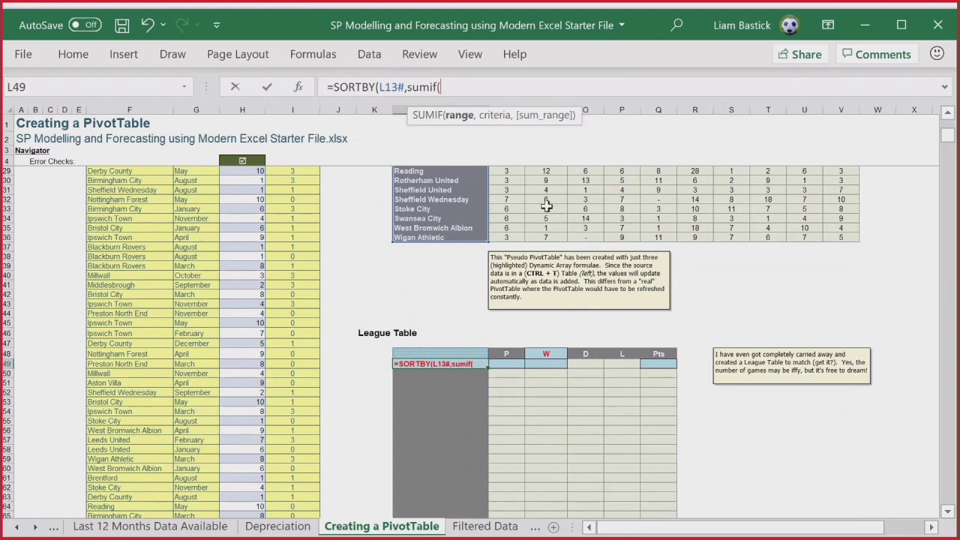
scroll(546, 205, "up", 3)
scroll(549, 204, "up", 4)
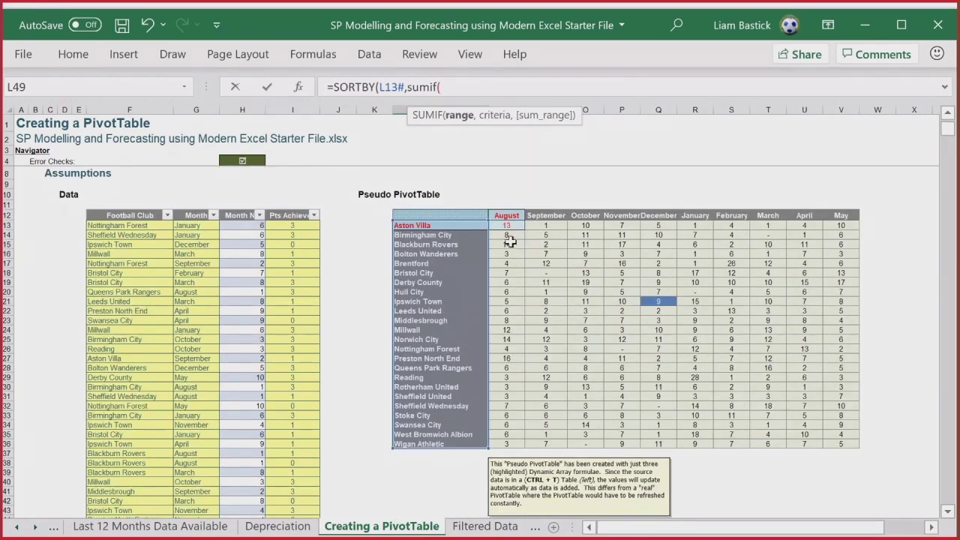
left_click_drag(512, 223, 845, 444)
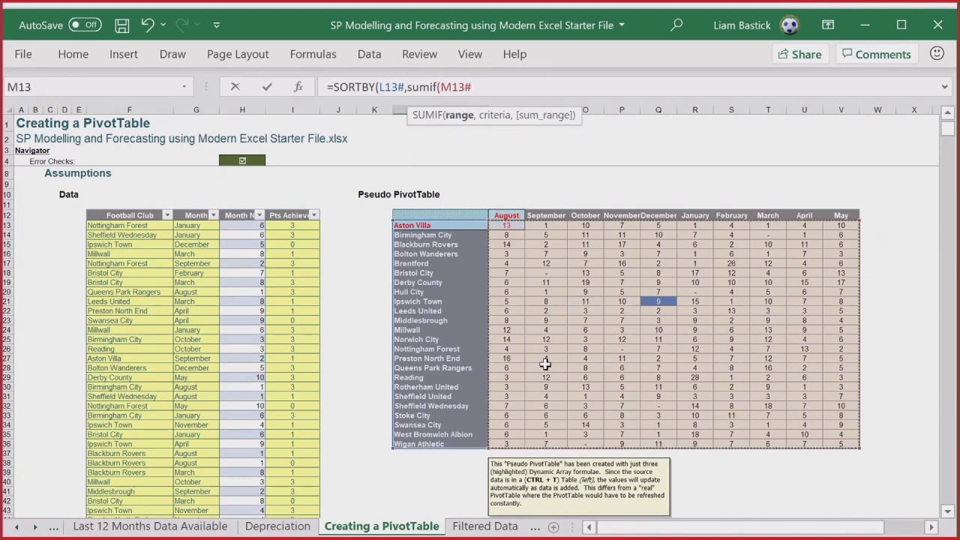
left_click_drag(440, 86, 514, 94)
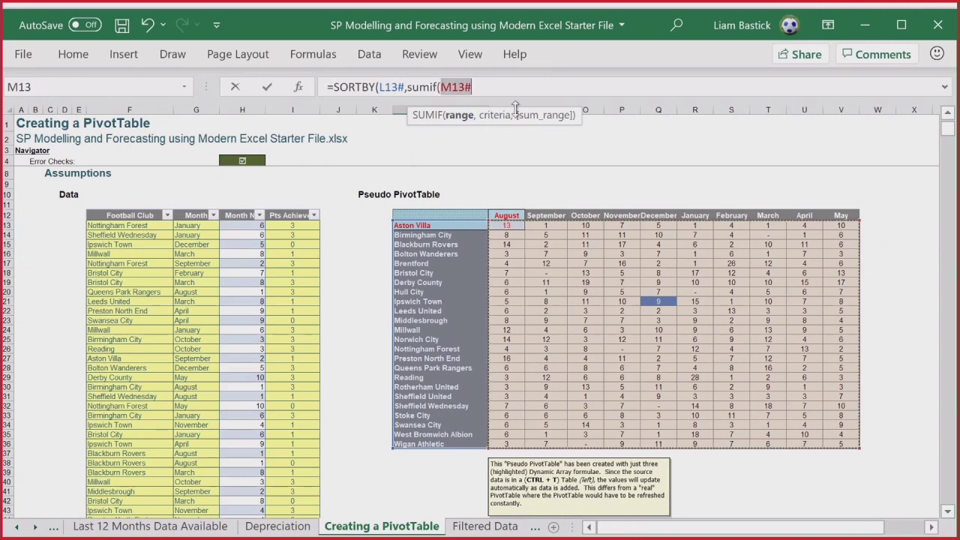
left_click(147, 226)
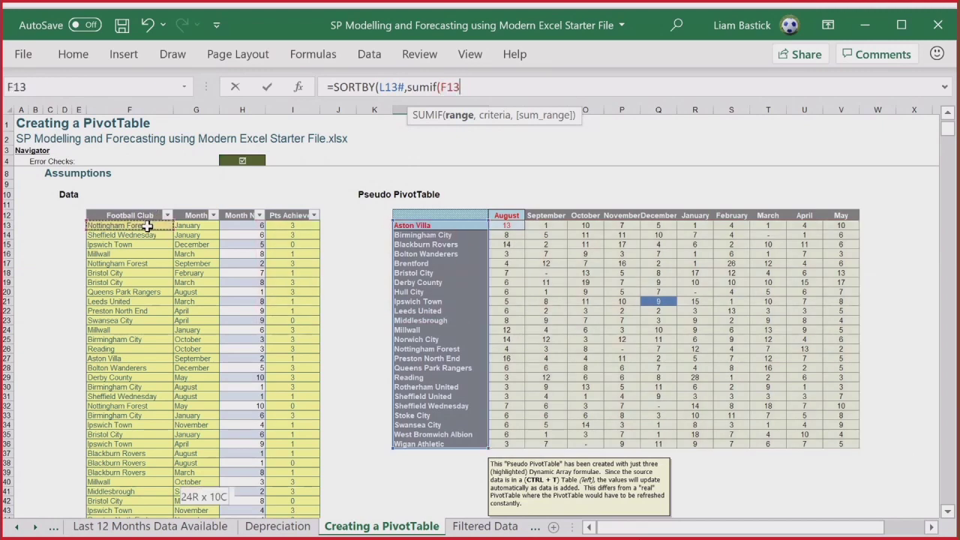
key("ctrl+shift+Down")
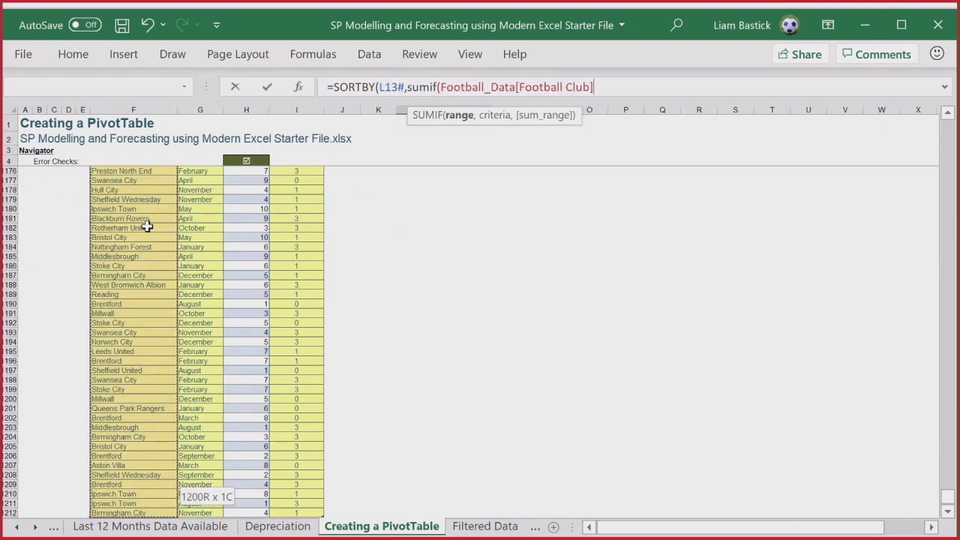
type(",")
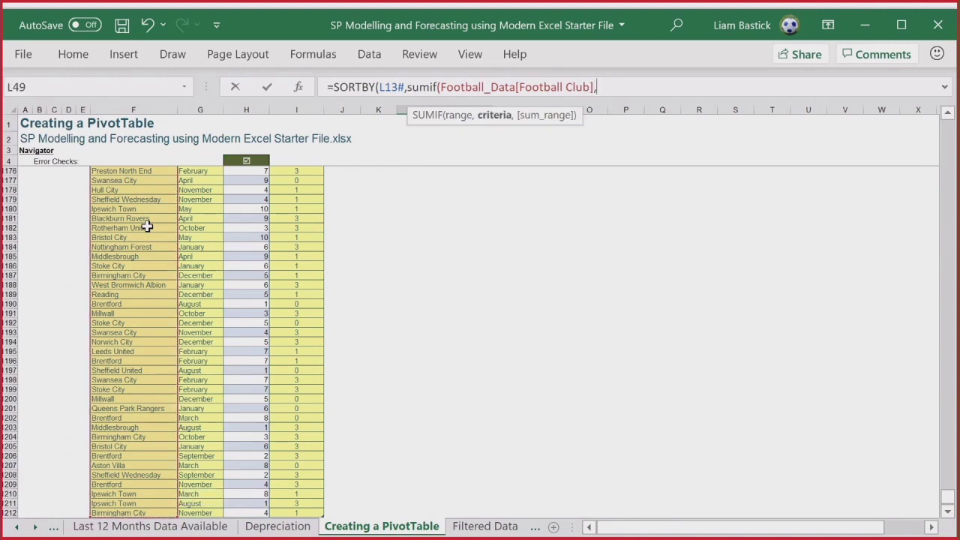
Set the SUMIF criteria to the club list L13# and its sum range to Football_Data[Pts Achieved].
scroll(272, 247, "up", 20)
scroll(528, 259, "down", 20)
left_click_drag(953, 358, 948, 120)
left_click_drag(413, 257, 417, 477)
type(",")
left_click(311, 256)
key("ctrl+shift+Down")
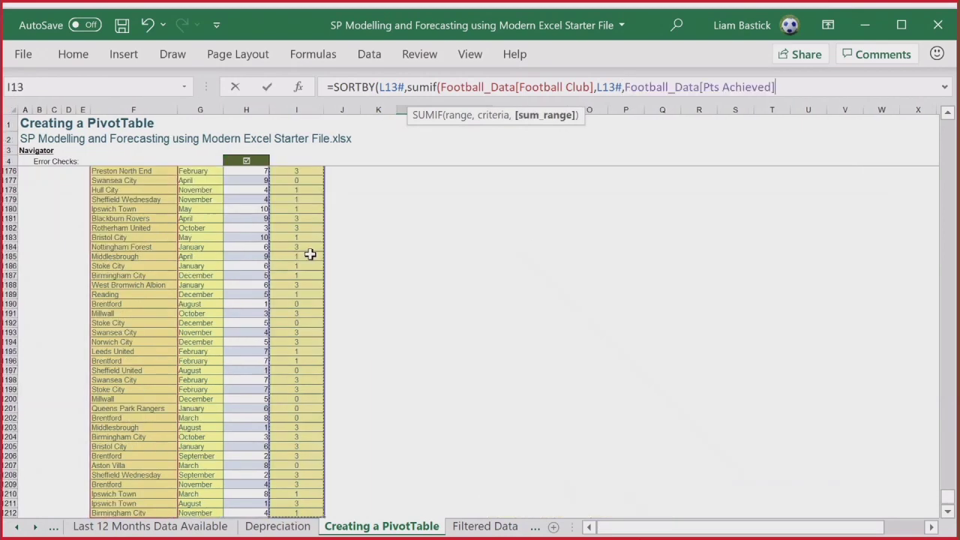
Close the SUMIF, set the SORTBY order to -1 for descending points, and enter the club formula in L49.
left_click_drag(947, 504, 947, 495)
left_click_drag(947, 164, 947, 128)
type(",")
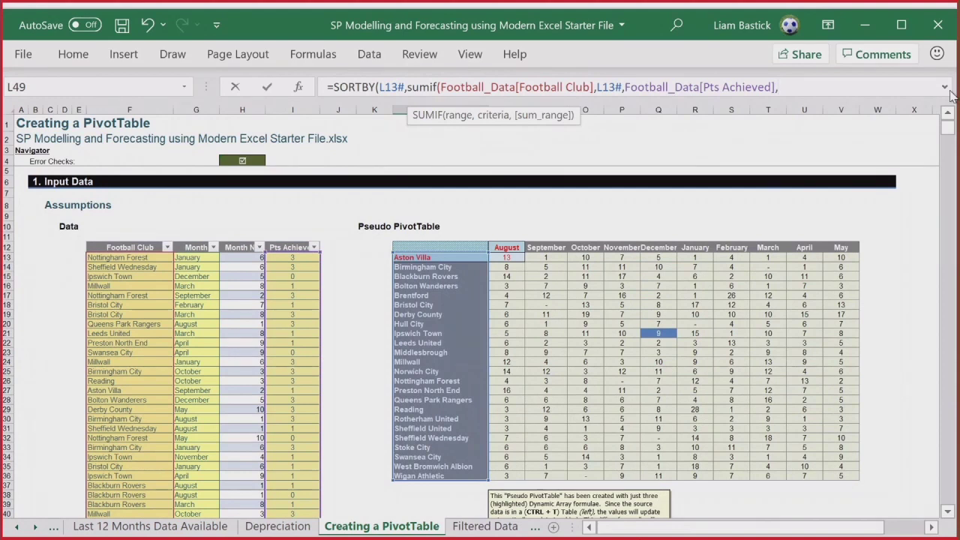
type("-")
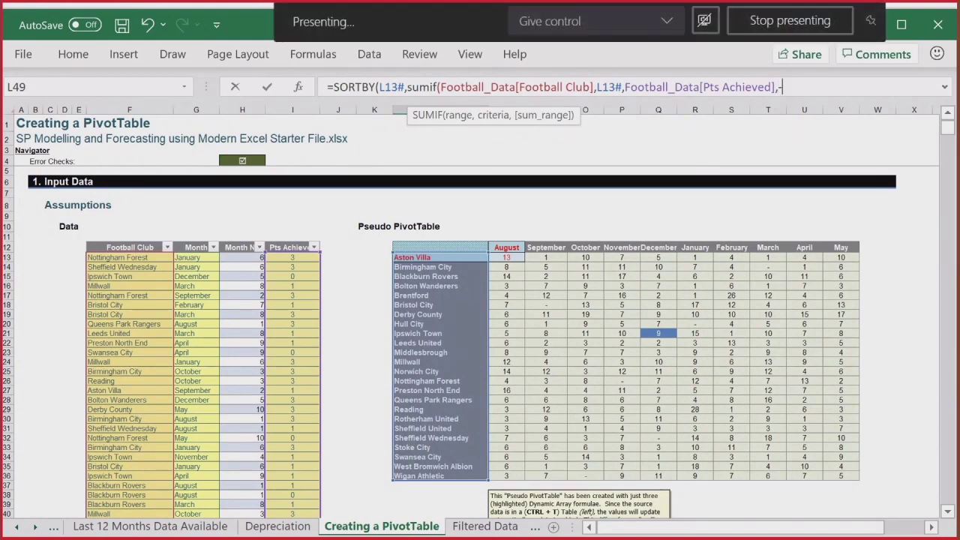
type("1)")
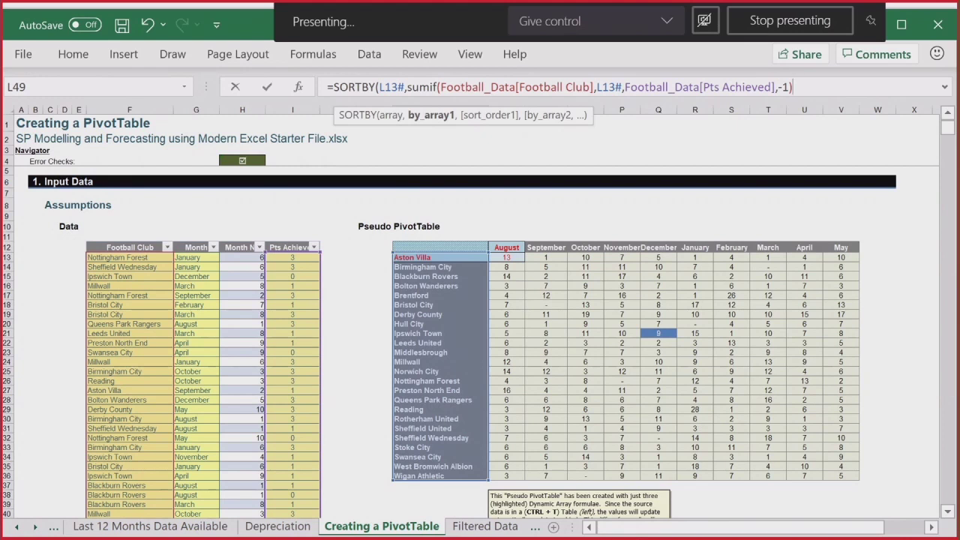
left_click(775, 87)
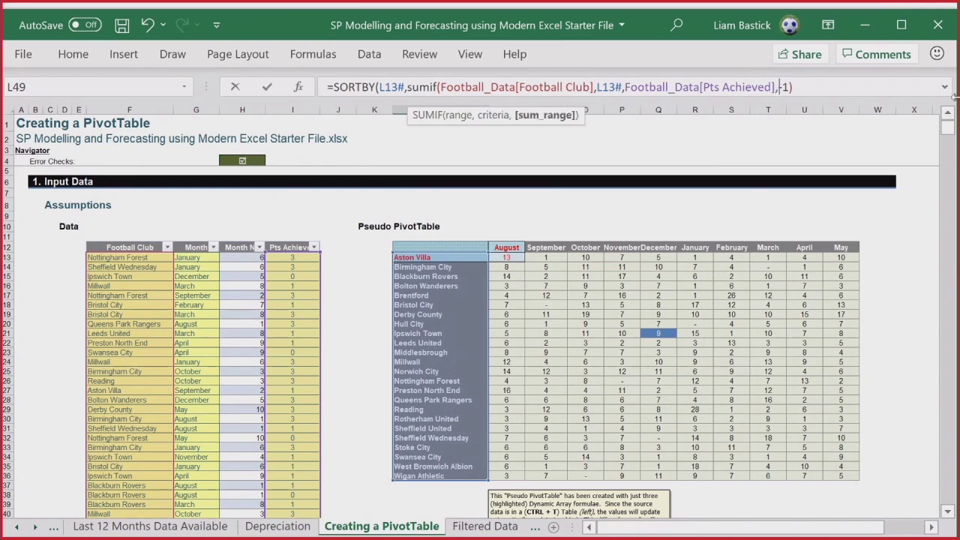
type(")")
key("Return")
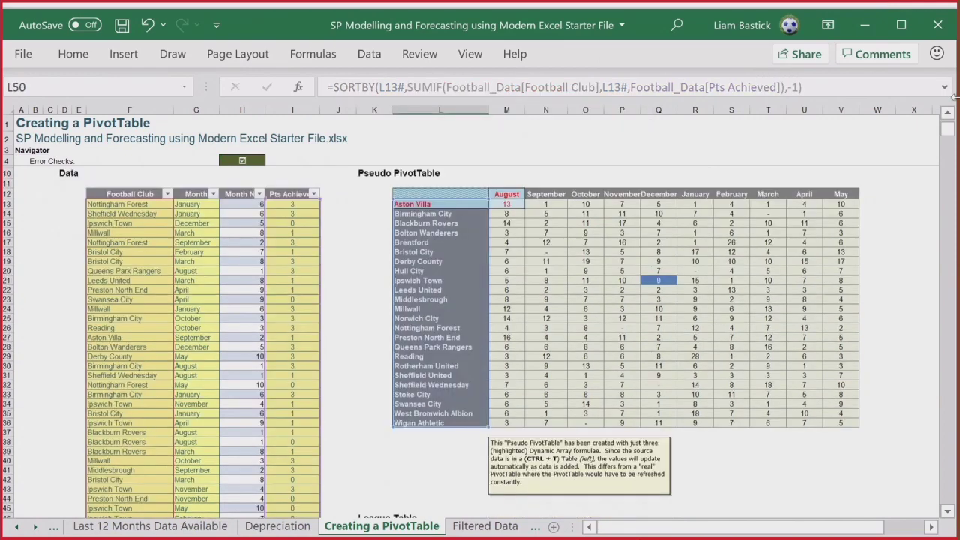
scroll(596, 224, "down", 9)
scroll(596, 223, "down", 2)
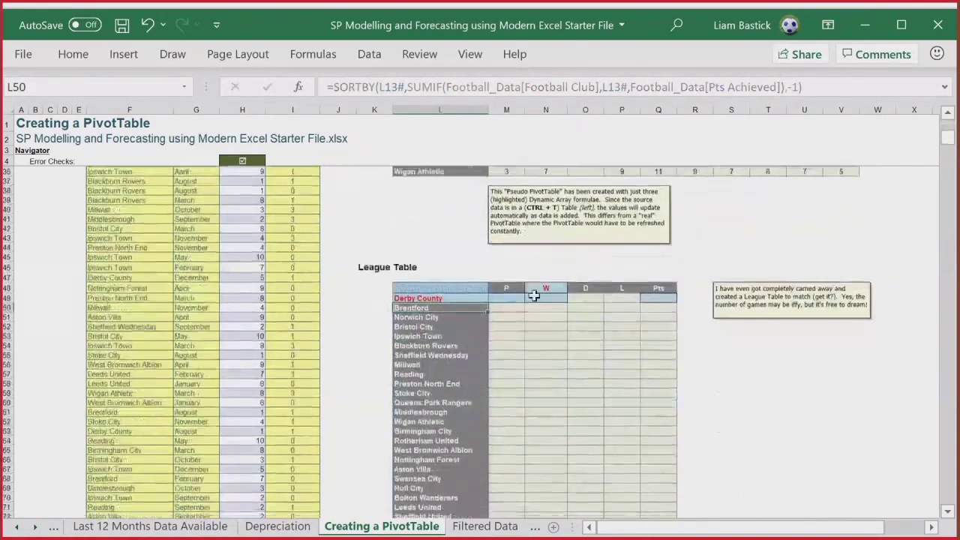
Enter a COUNTIF in M49 counting each League Table club L49# in Football_Data[Football Club] for games played.
left_click(507, 297)
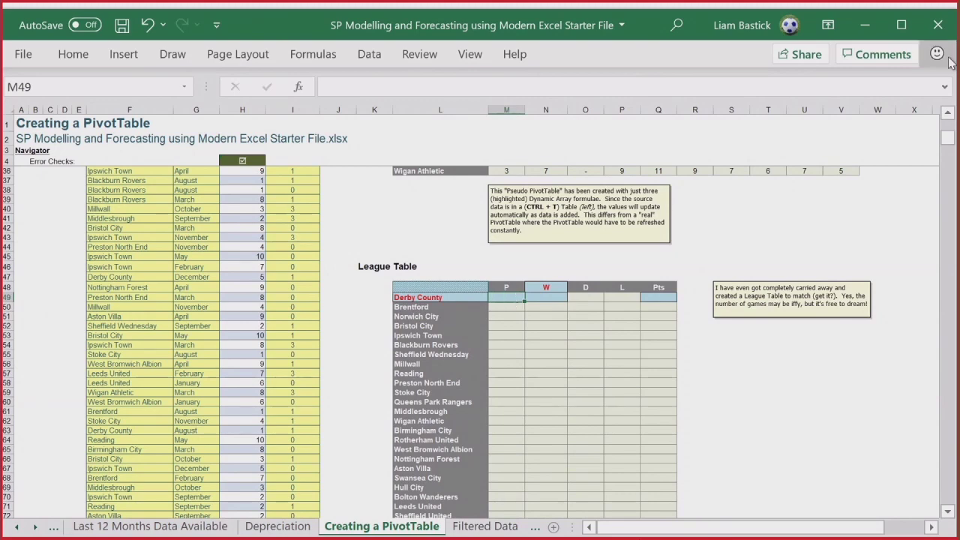
type("=co")
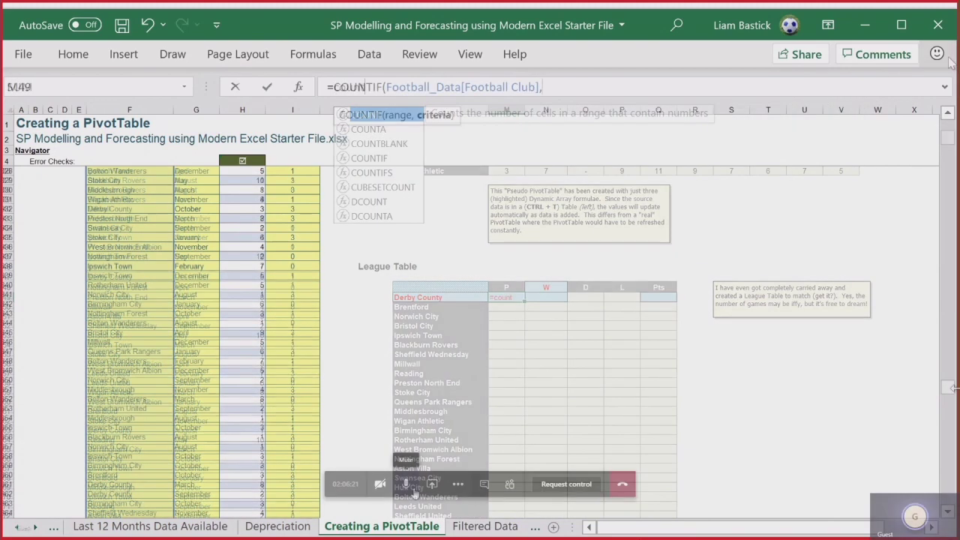
left_click(406, 484)
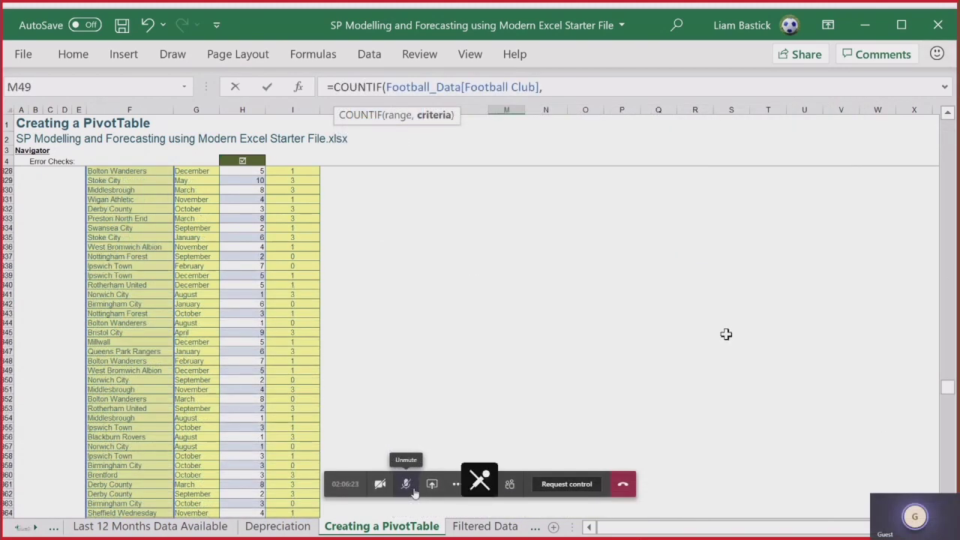
left_click_drag(947, 383, 947, 124)
scroll(685, 302, "down", 4)
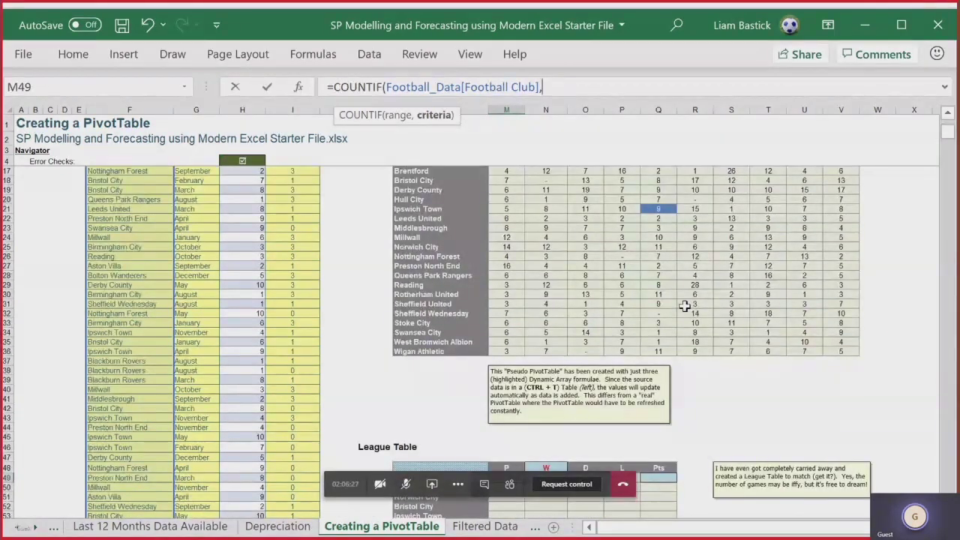
left_click_drag(444, 478, 465, 502)
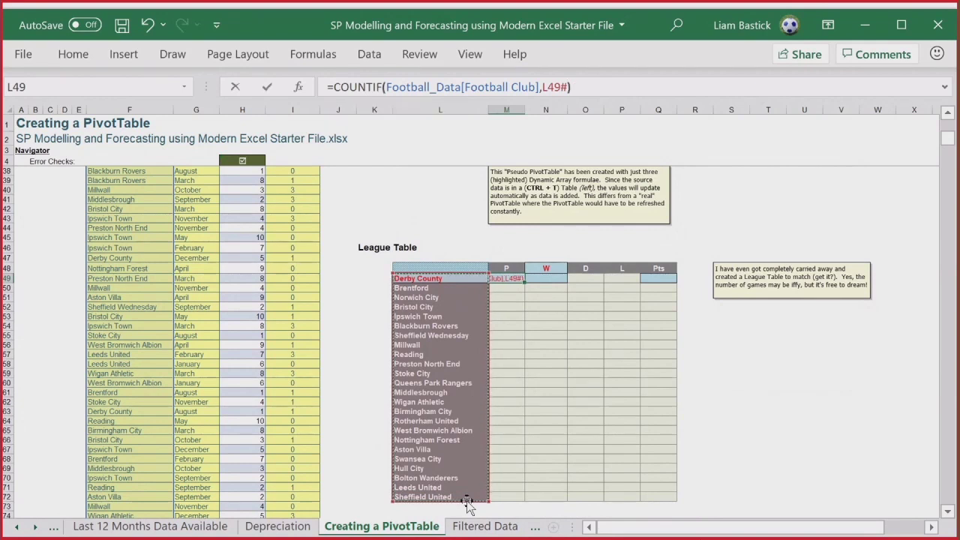
key("Return")
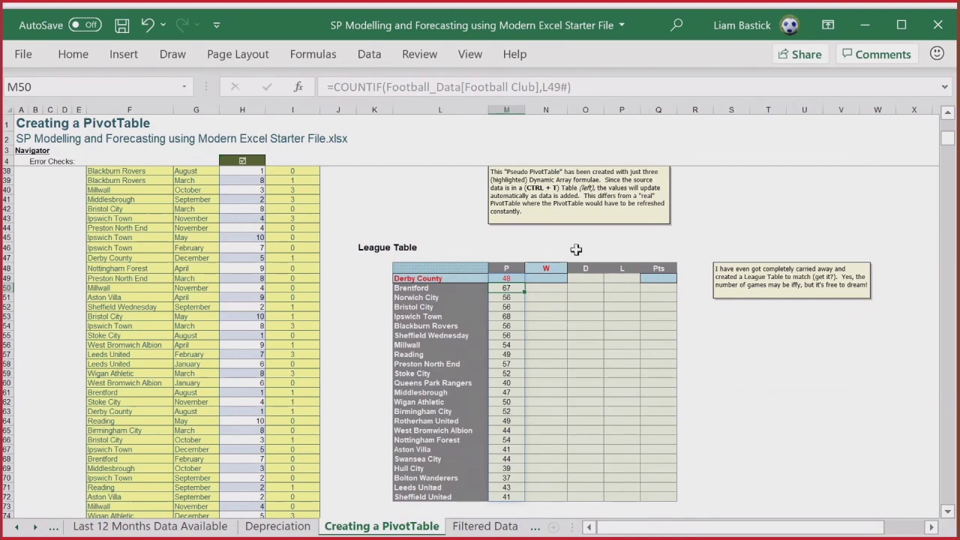
Start a COUNTIFS formula in N49 with Football_Data[Football Club] as the first criteria range.
left_click(532, 280)
type("=counti")
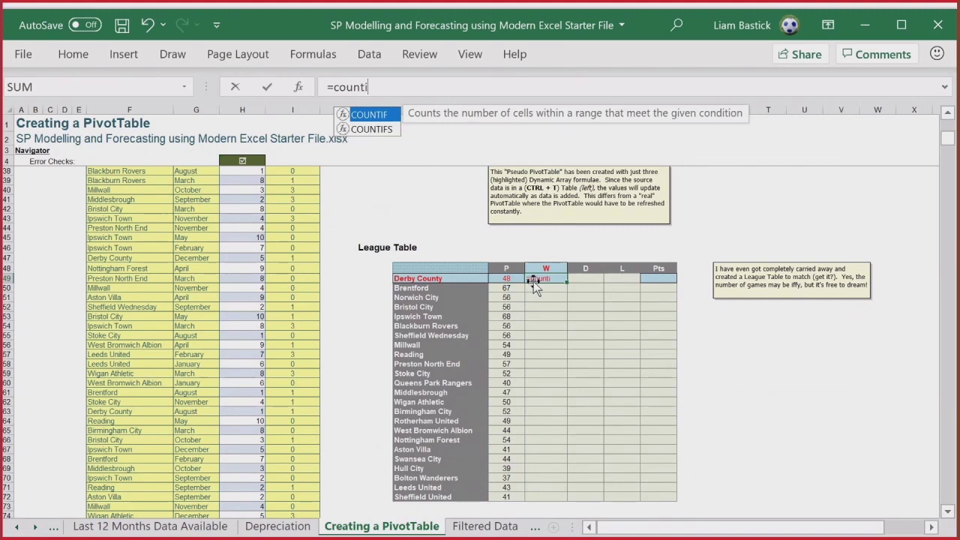
key("Tab")
key("BackSpace")
type("s")
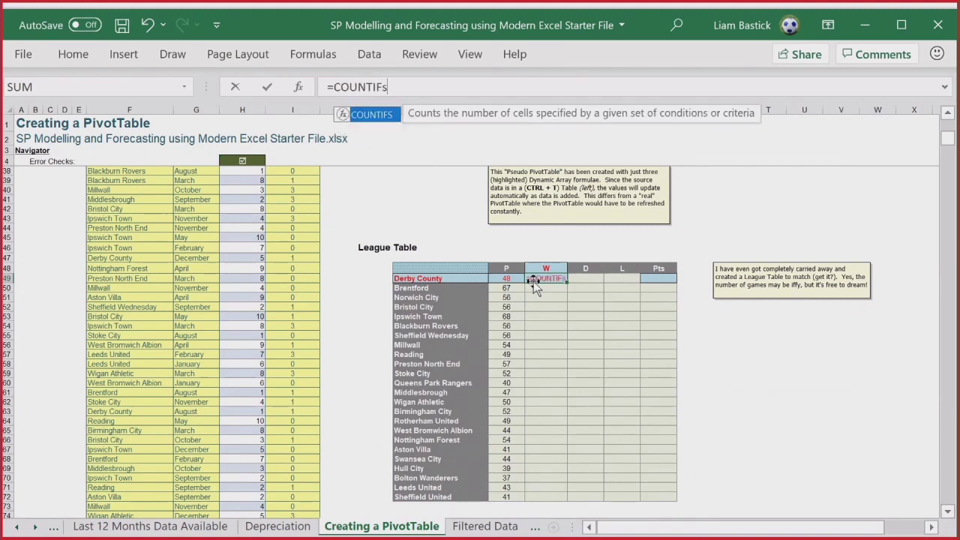
key("Tab")
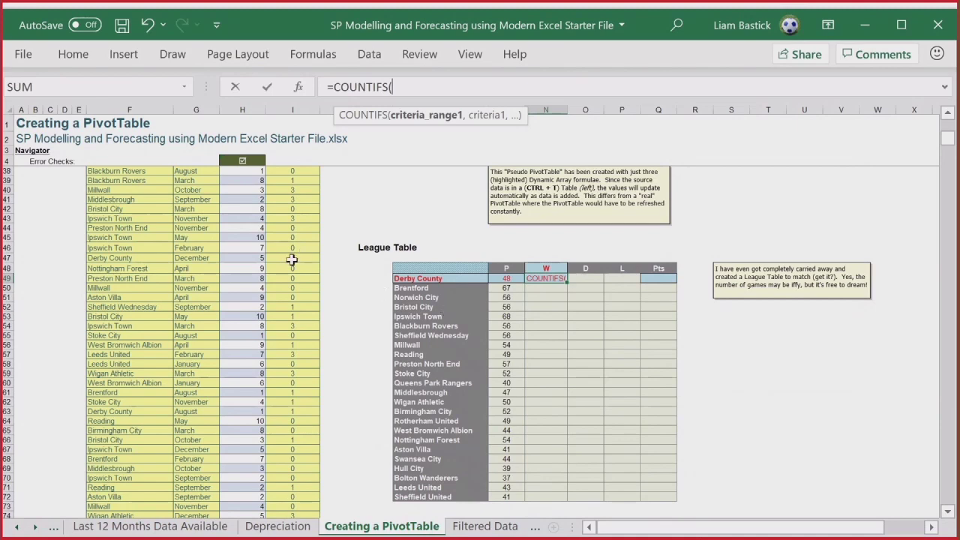
scroll(292, 260, "up", 3)
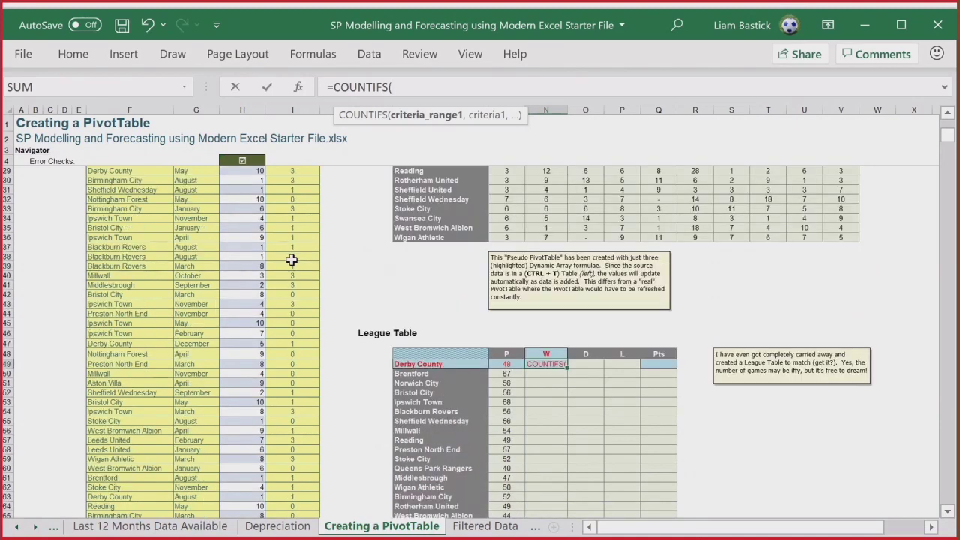
scroll(291, 259, "up", 8)
left_click(154, 255)
key("ctrl+shift+Down")
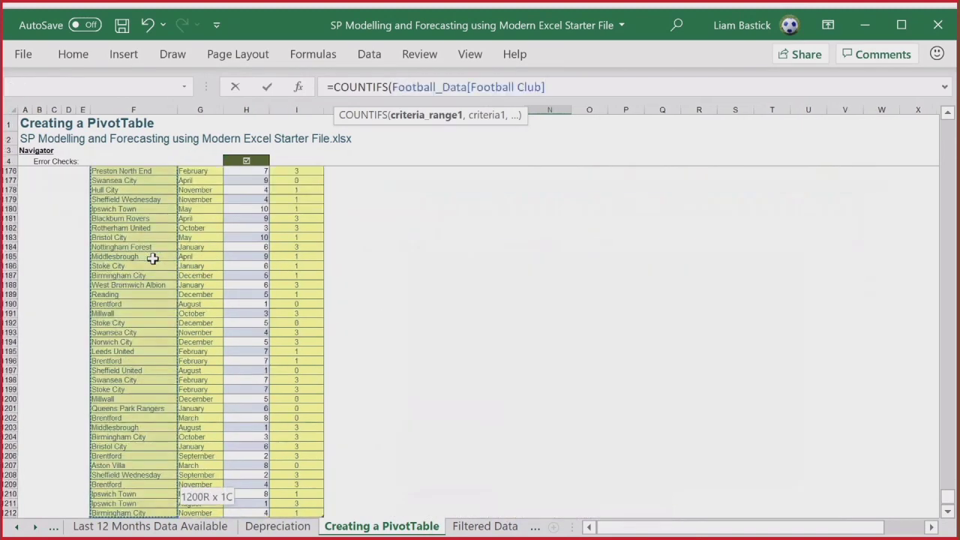
type(",")
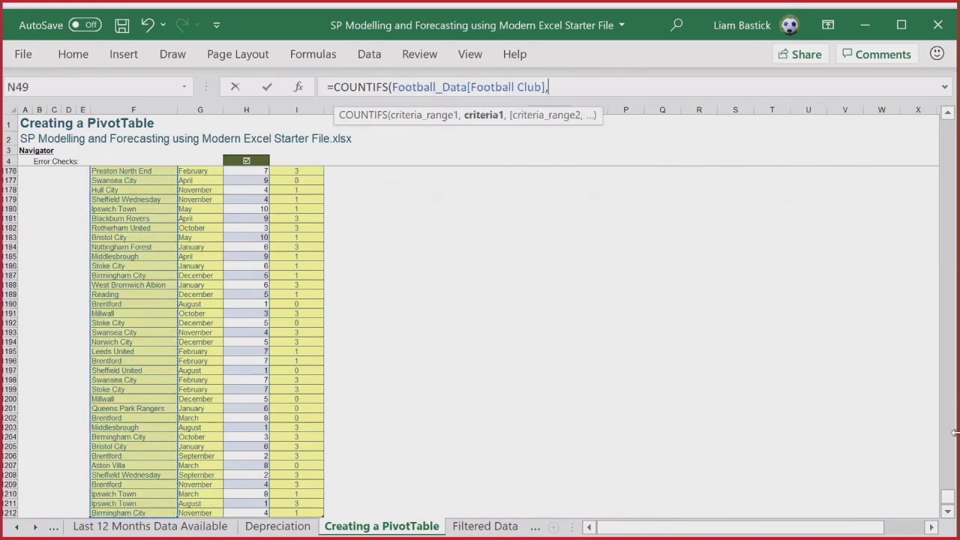
Set the first COUNTIFS criteria to the League Table's club list L49#.
left_click_drag(947, 497, 948, 129)
left_click(424, 506)
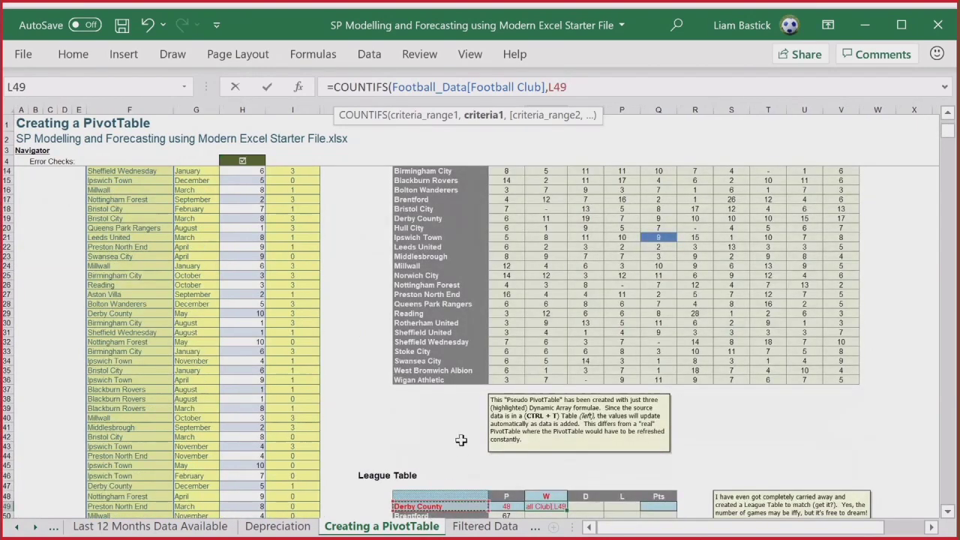
scroll(460, 440, "down", 5)
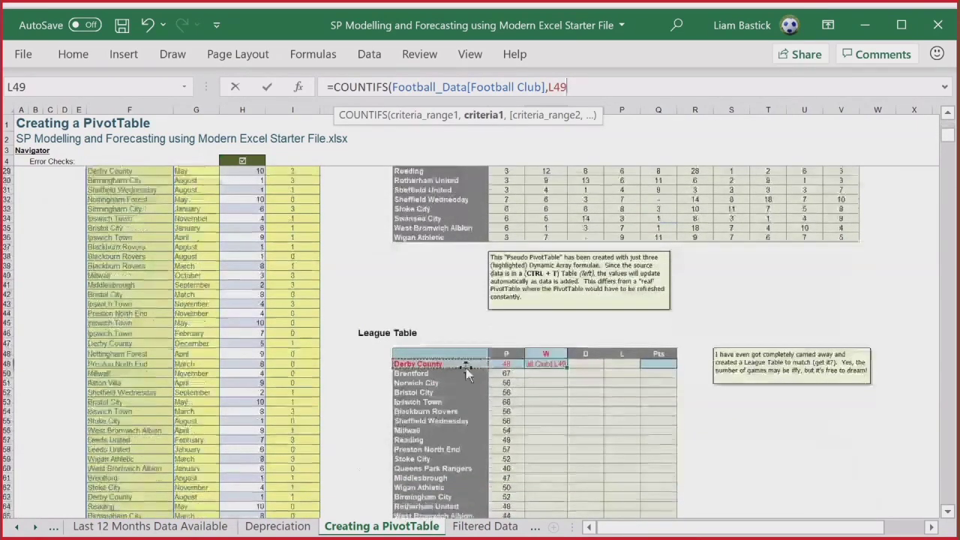
left_click_drag(465, 367, 456, 506)
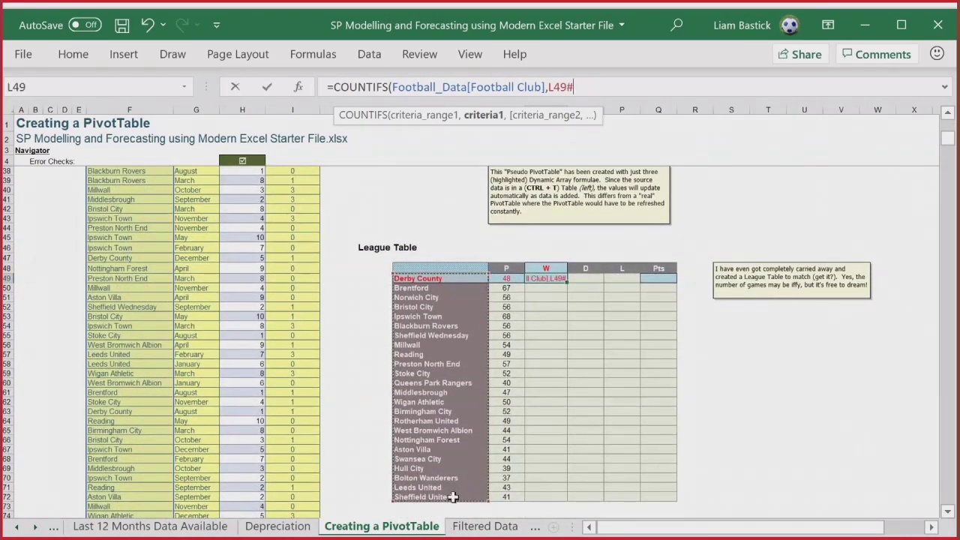
type(",")
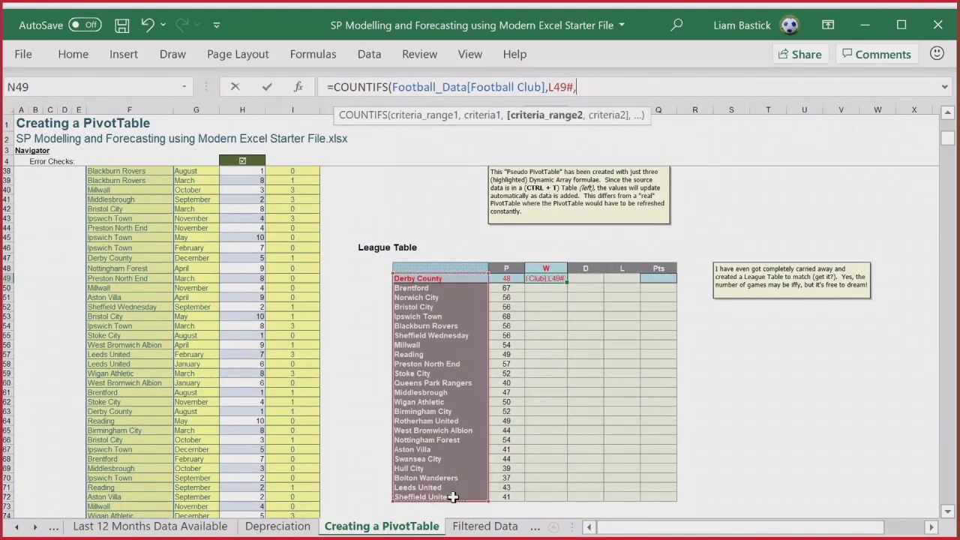
Add Football_Data[Pts Achieved] as the second COUNTIFS criteria range.
scroll(148, 395, "up", 4)
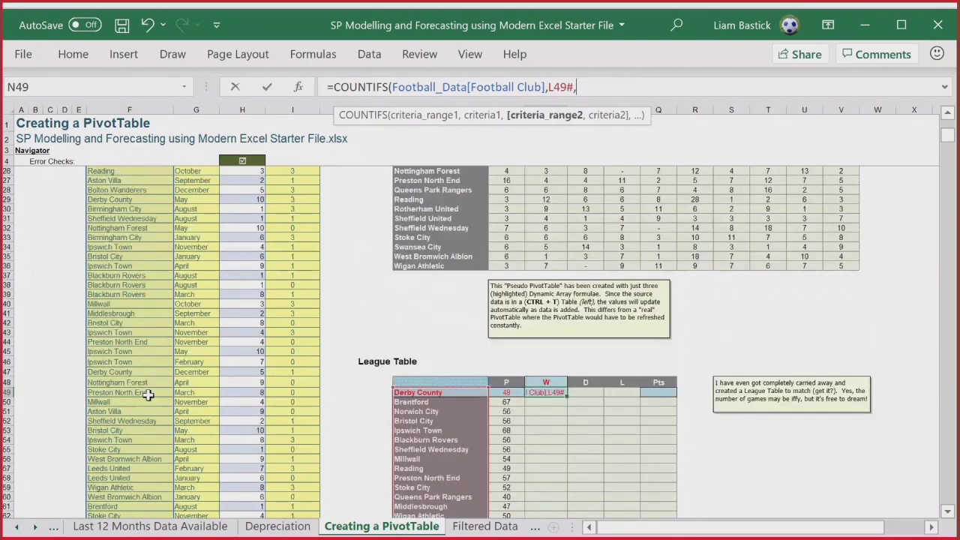
scroll(147, 395, "up", 7)
left_click(300, 260)
key("ctrl+shift+Down")
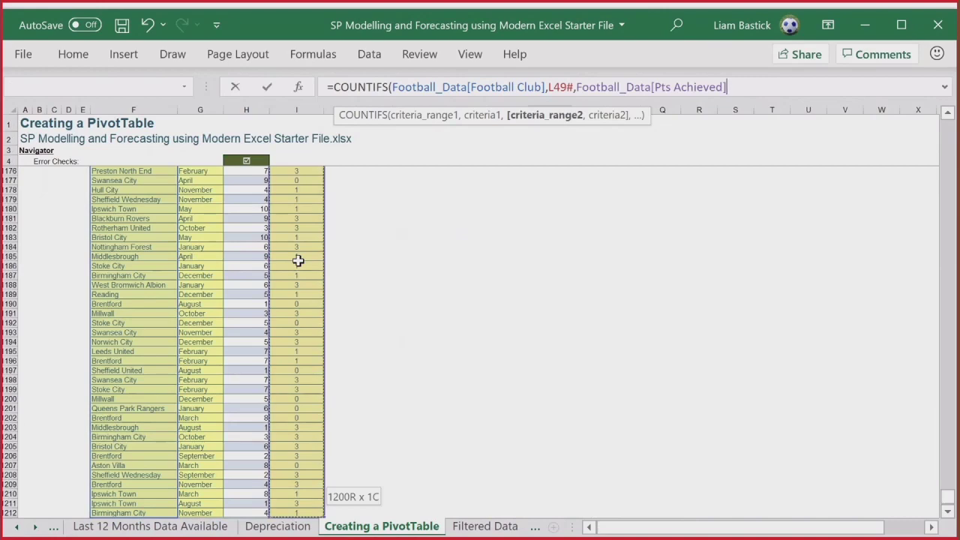
type(",")
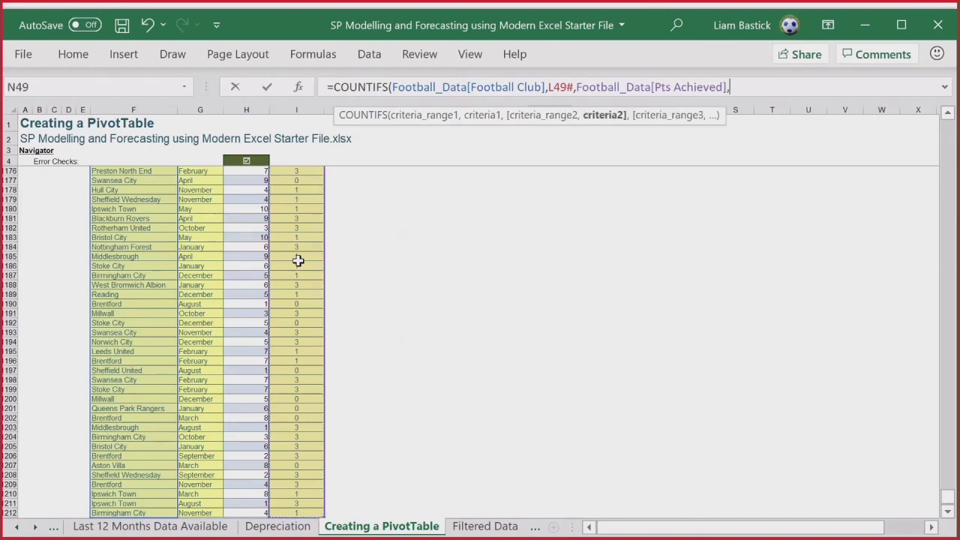
Set the second criteria to the W, D and L headings N48#, close the COUNTIFS and enter it in N49.
scroll(450, 350, "up", 5)
scroll(453, 345, "up", 11)
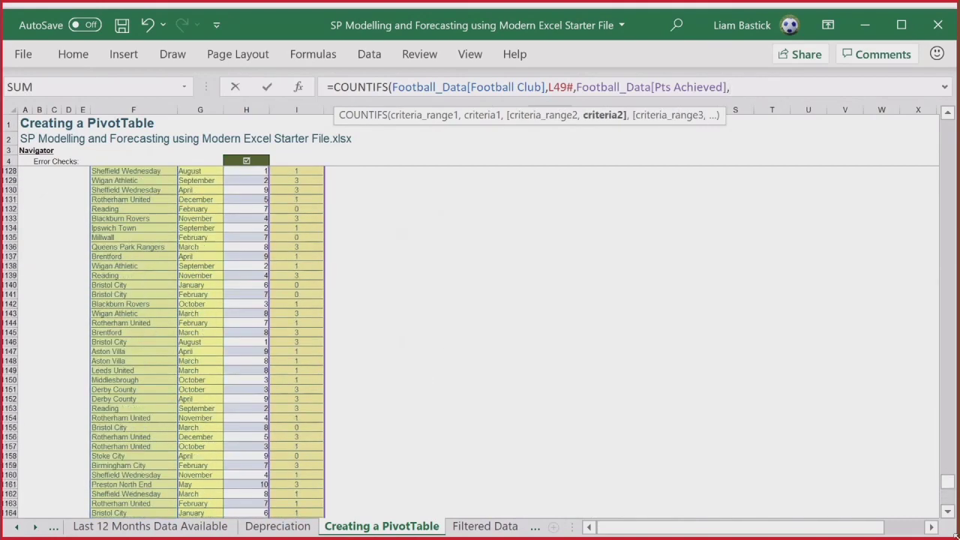
left_click_drag(947, 484, 946, 128)
scroll(573, 450, "down", 4)
left_click_drag(556, 463, 622, 464)
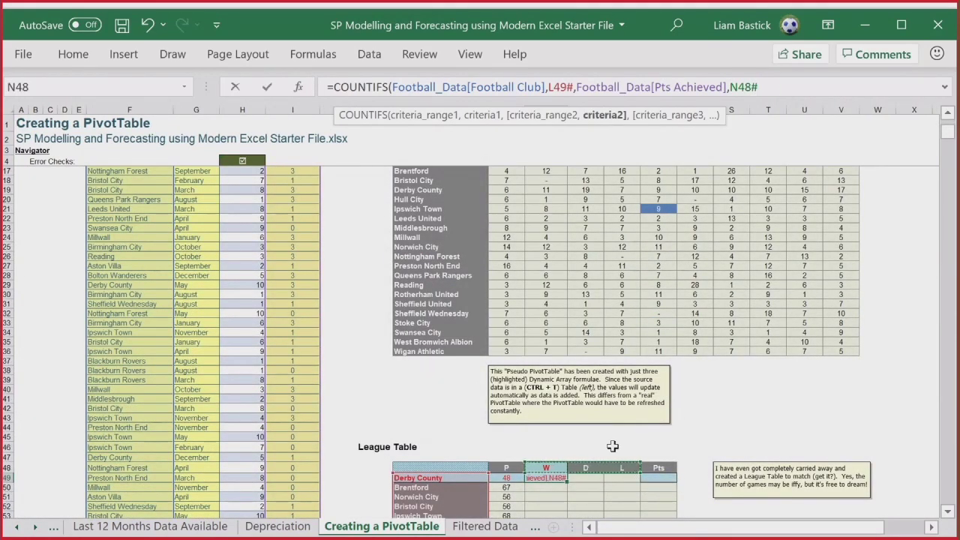
type(")")
key("Return")
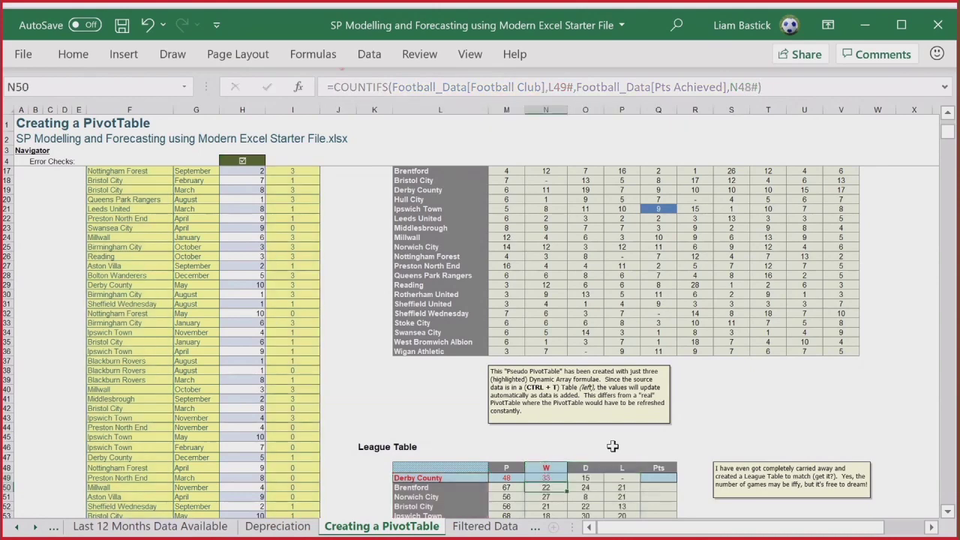
Start a SORT formula in Q49 wrapping a SUMIF, with Football_Data[Football Club] as the SUMIF range.
scroll(452, 366, "down", 6)
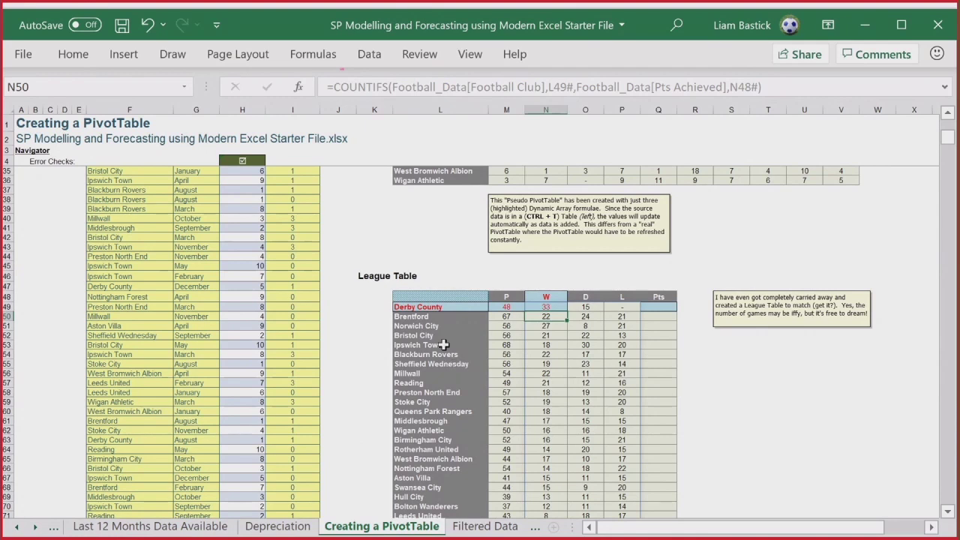
left_click(754, 210)
left_click(654, 306)
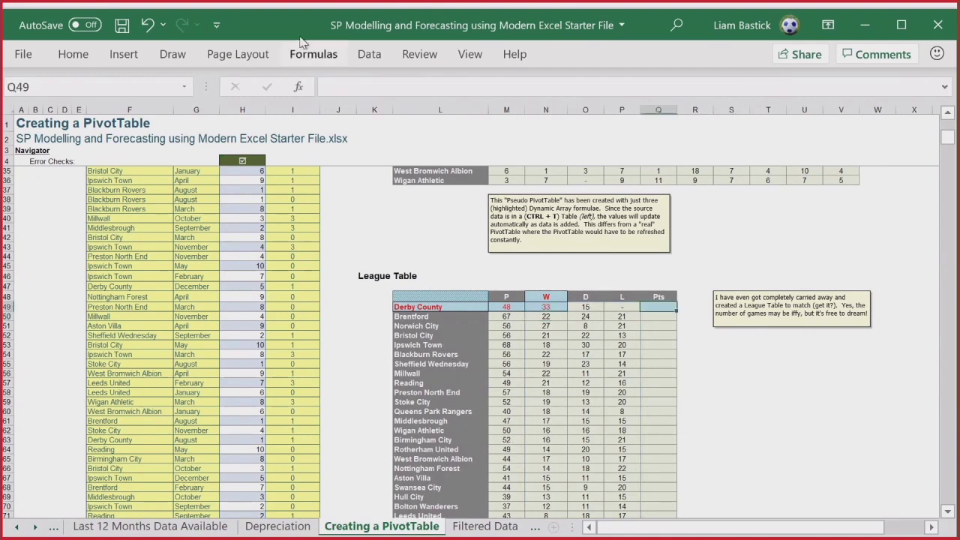
left_click(354, 84)
type("=sort")
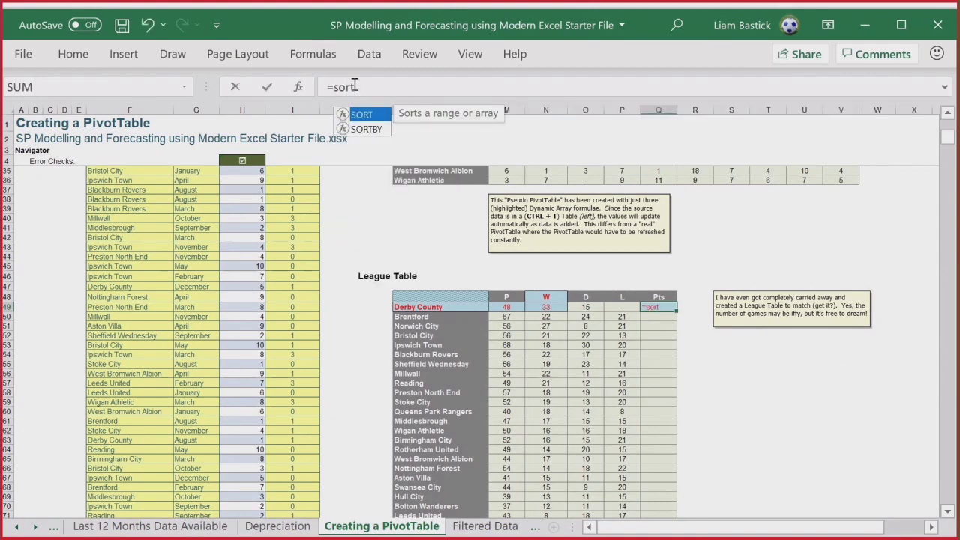
type("(sumif(")
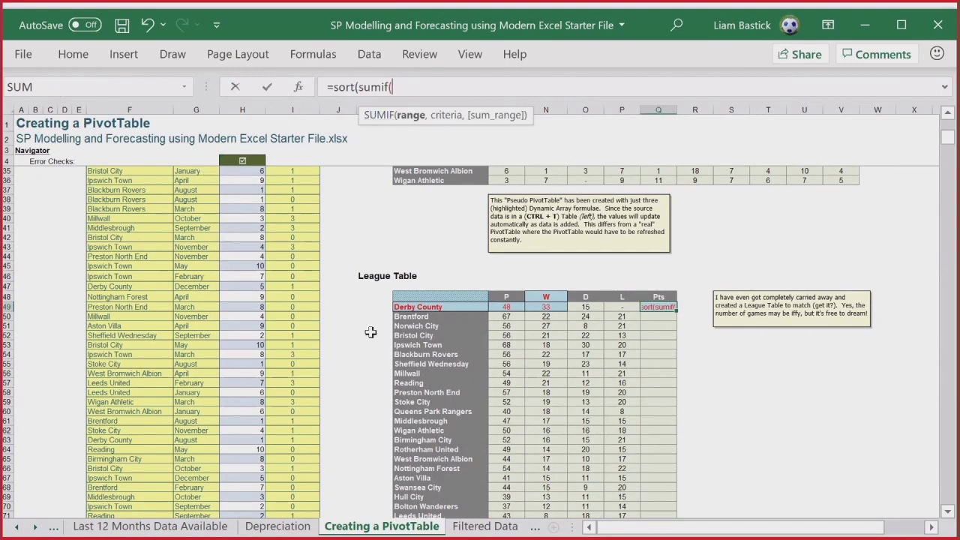
left_click_drag(949, 138, 955, 107)
left_click(120, 259)
key("ctrl+shift+Down")
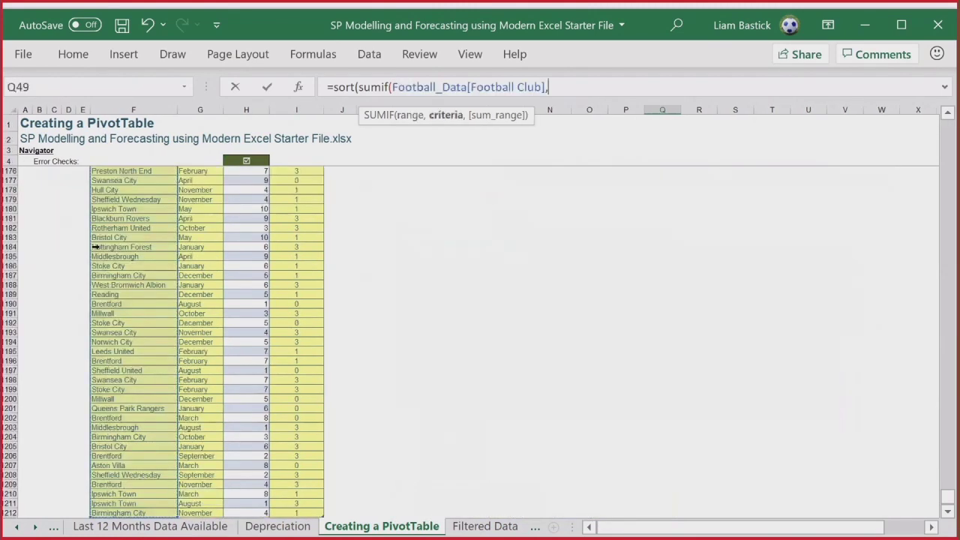
type(",")
Set the criteria of the Pts column's SUMIF to the League Table's club list L49#.
left_click_drag(951, 492, 947, 113)
scroll(255, 319, "down", 6)
left_click(435, 420)
left_click_drag(435, 420, 431, 514)
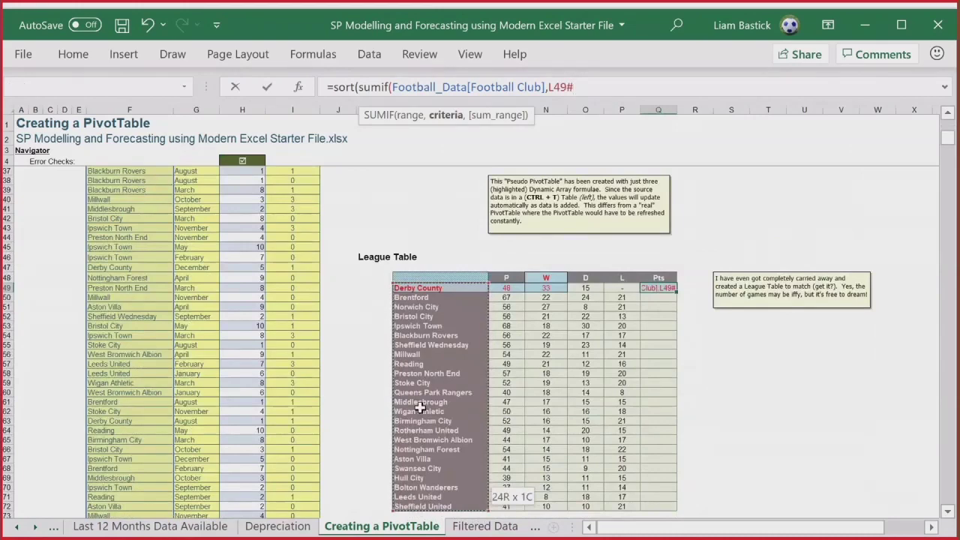
type(",")
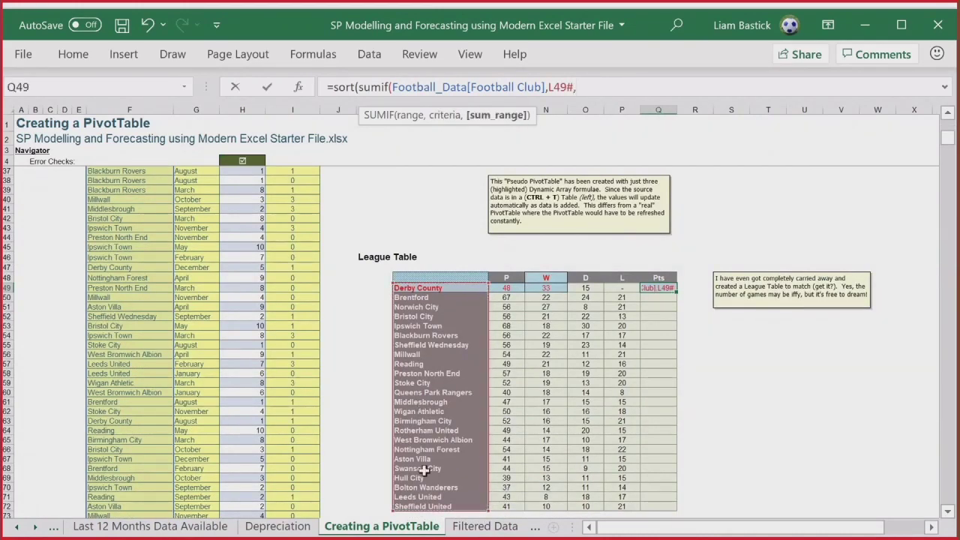
Set the SUMIF's sum range to Football_Data[Pts Achieved].
scroll(231, 259, "up", 4)
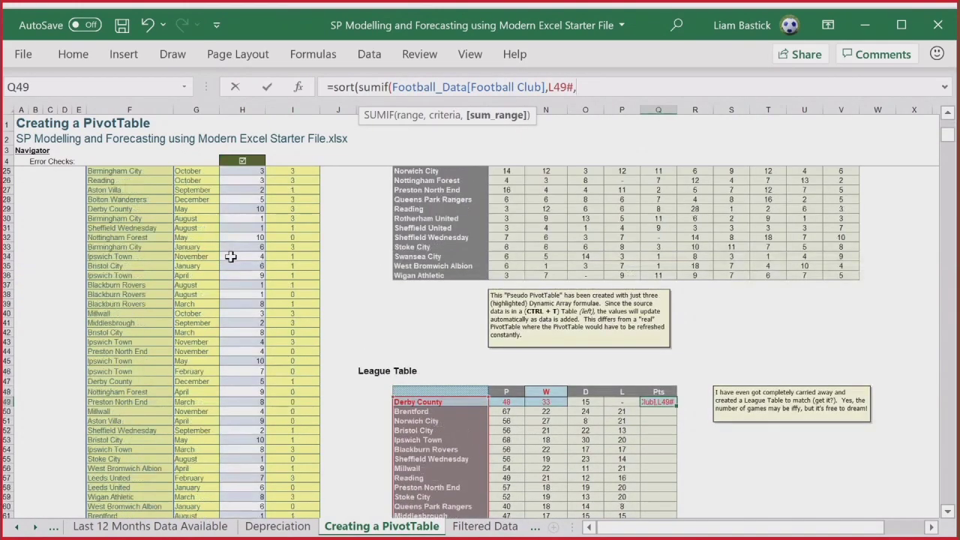
scroll(232, 256, "up", 7)
left_click(314, 256)
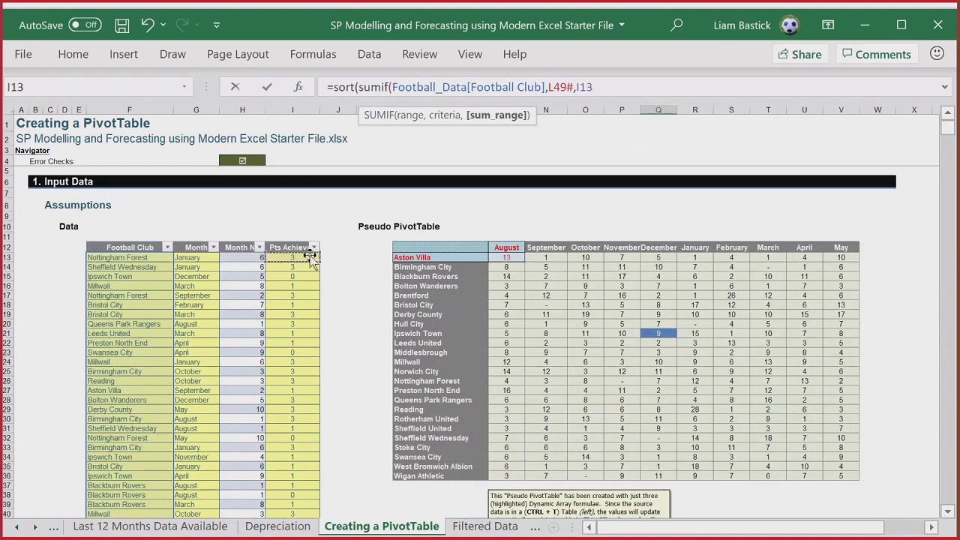
key("ctrl+shift+Down")
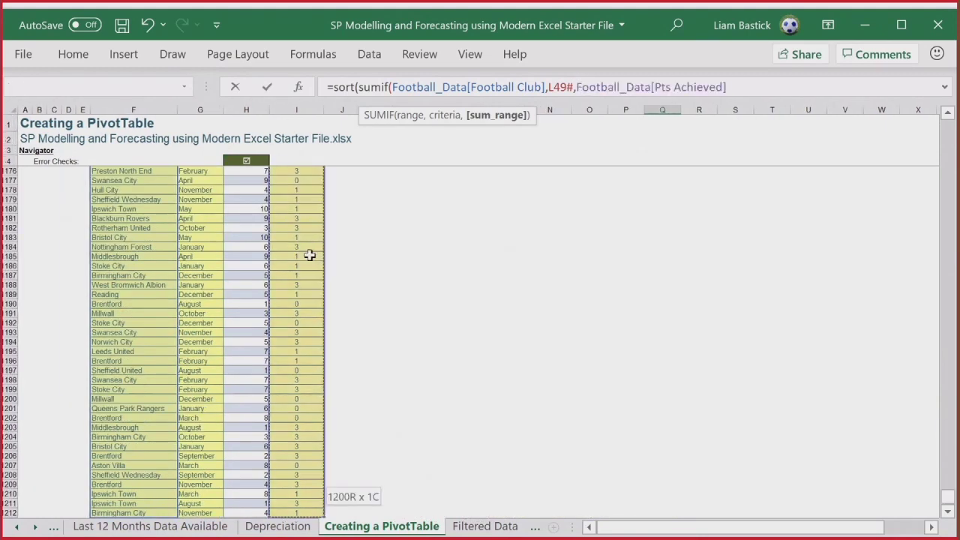
Close the SUMIF, set the SORT order to -1 for descending, and enter the points formula in Q49.
type(",")
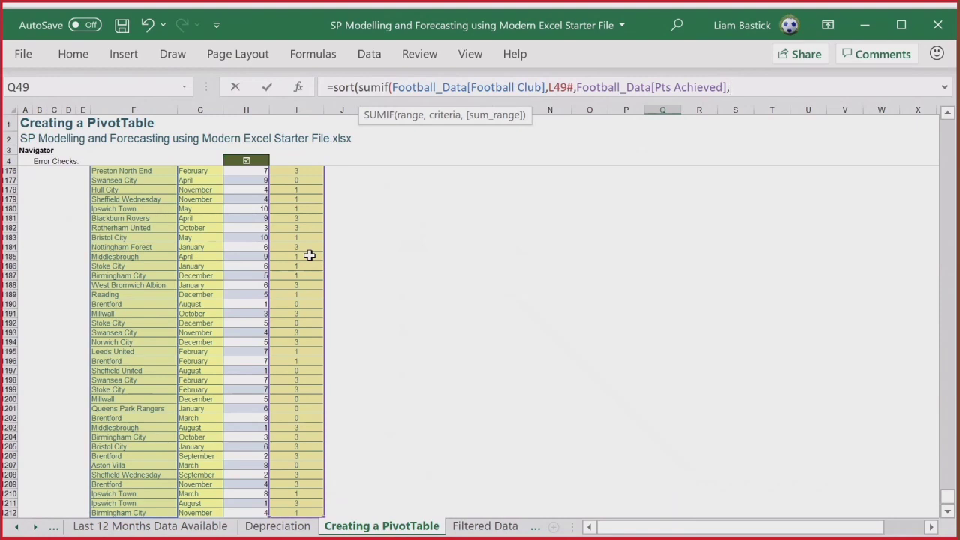
key("BackSpace")
type(")")
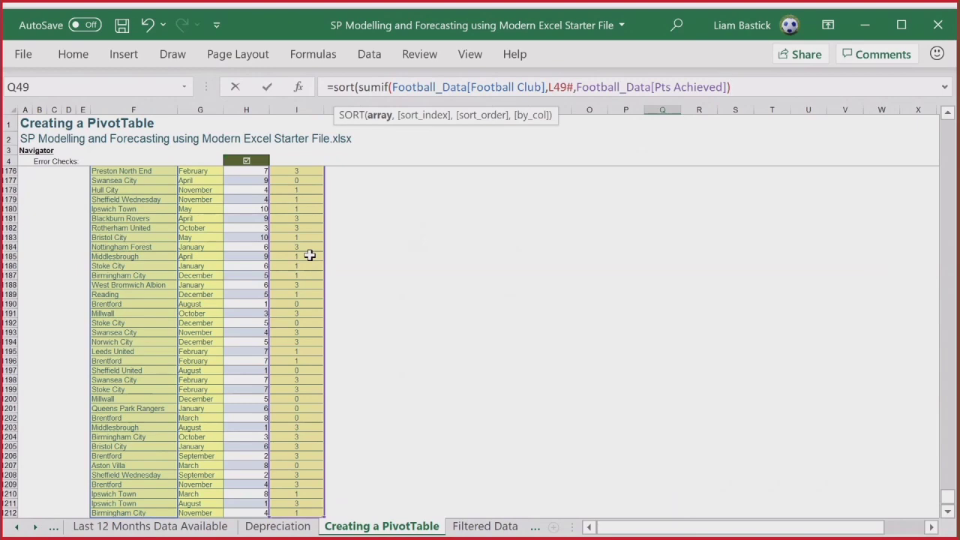
type(",,-")
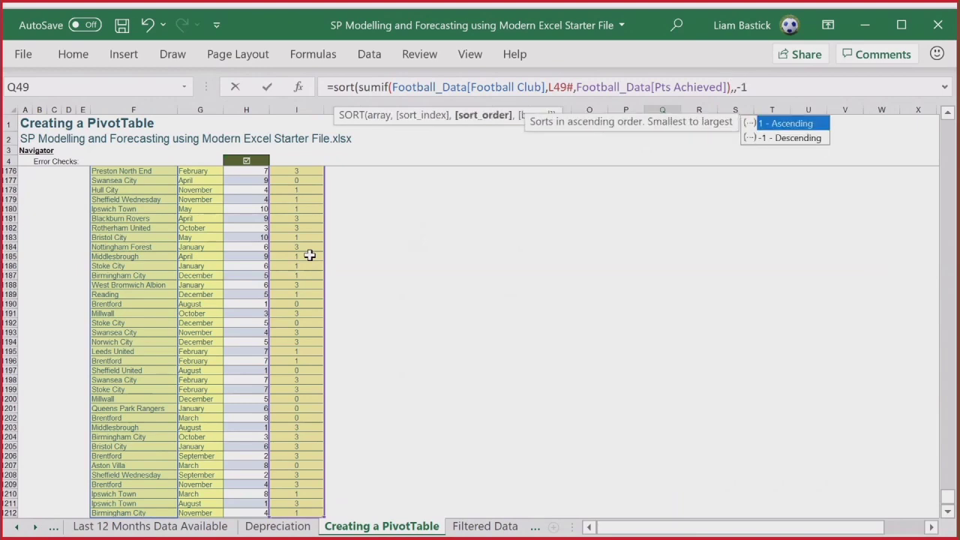
type("1)")
key("ctrl+Return")
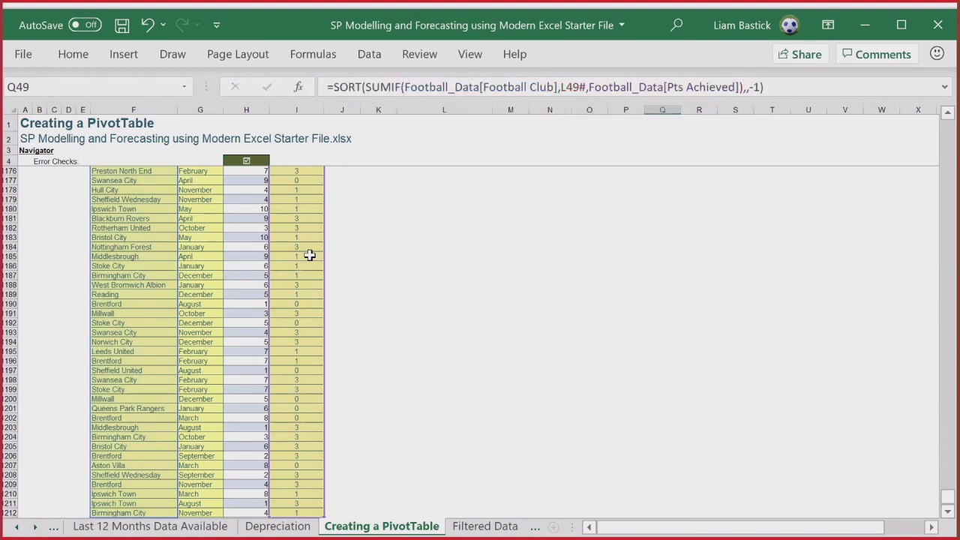
key("Return")
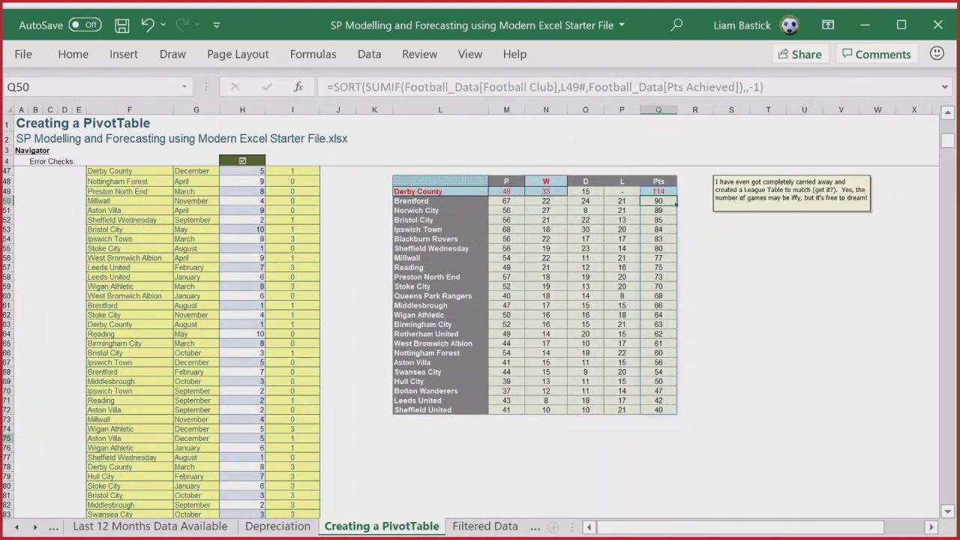
scroll(7, 440, "up", 2)
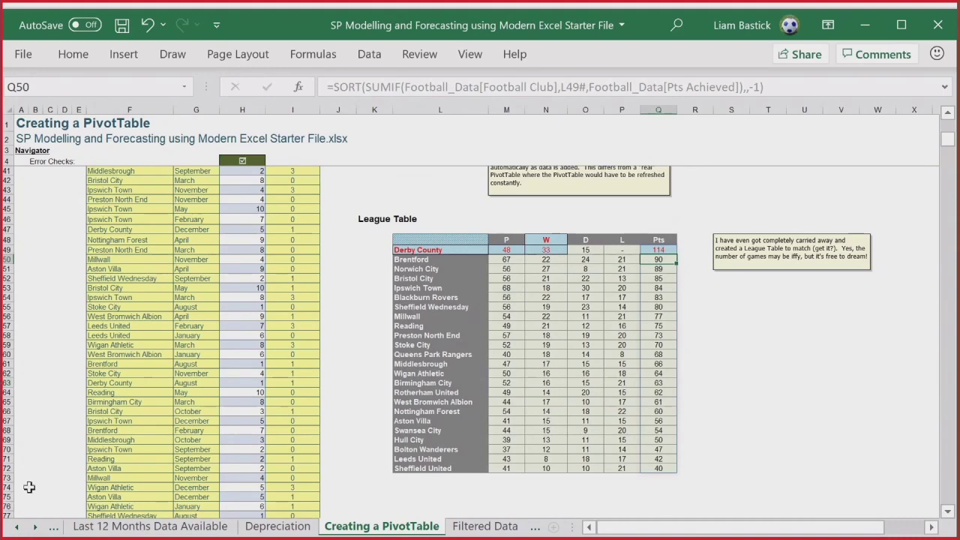
scroll(17, 463, "up", 3)
scroll(48, 455, "up", 9)
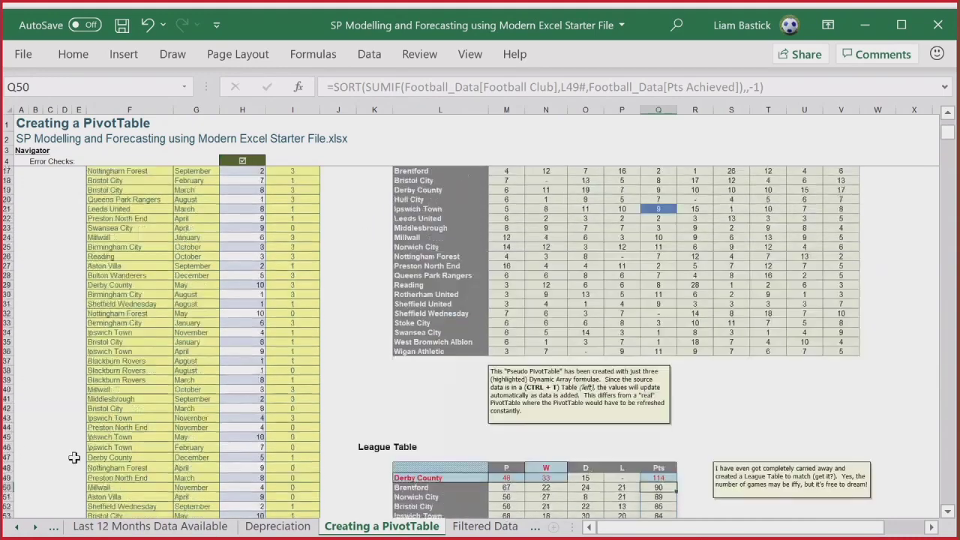
left_click(548, 275)
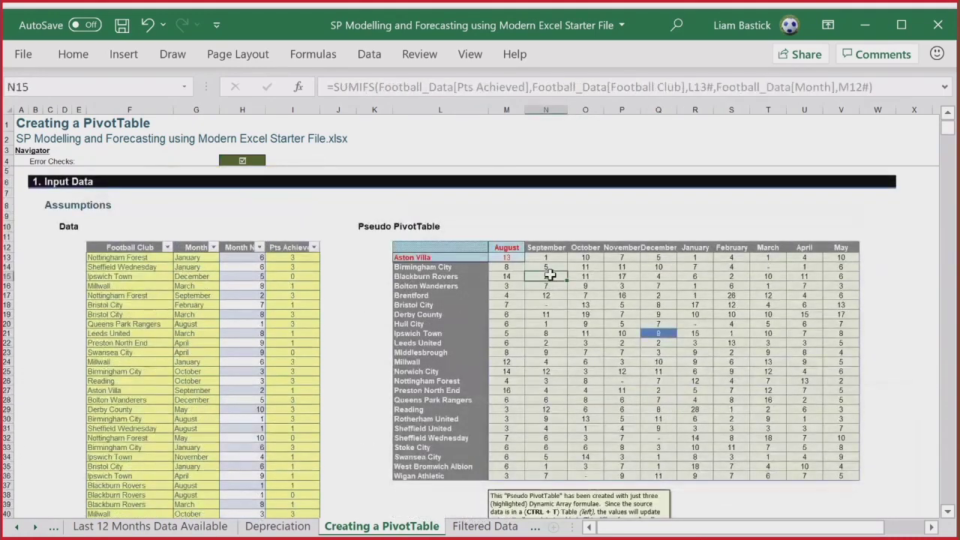
key("ctrl+bracketleft")
left_click(444, 208)
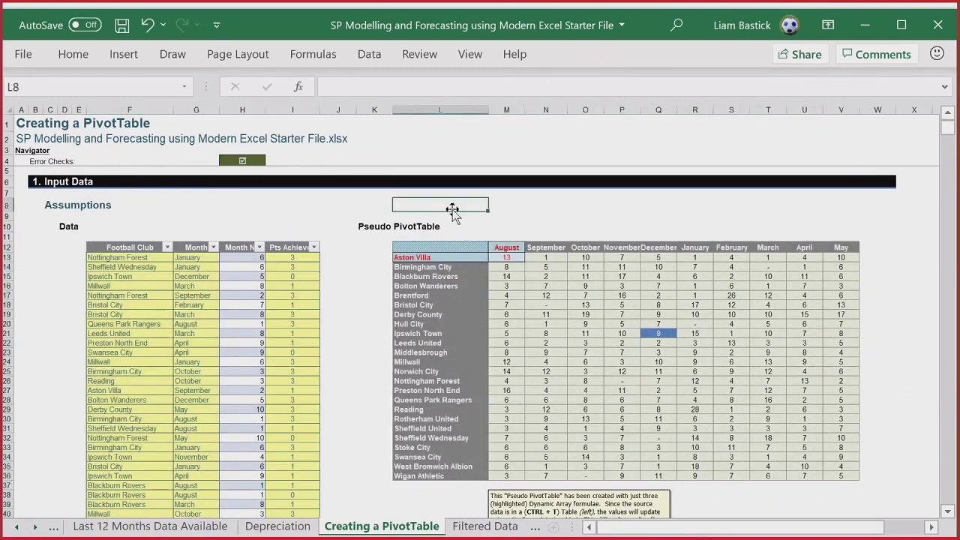
On the Filtered Data sheet, set the Team to Aston Villa and the Month to Mar.
left_click(474, 528)
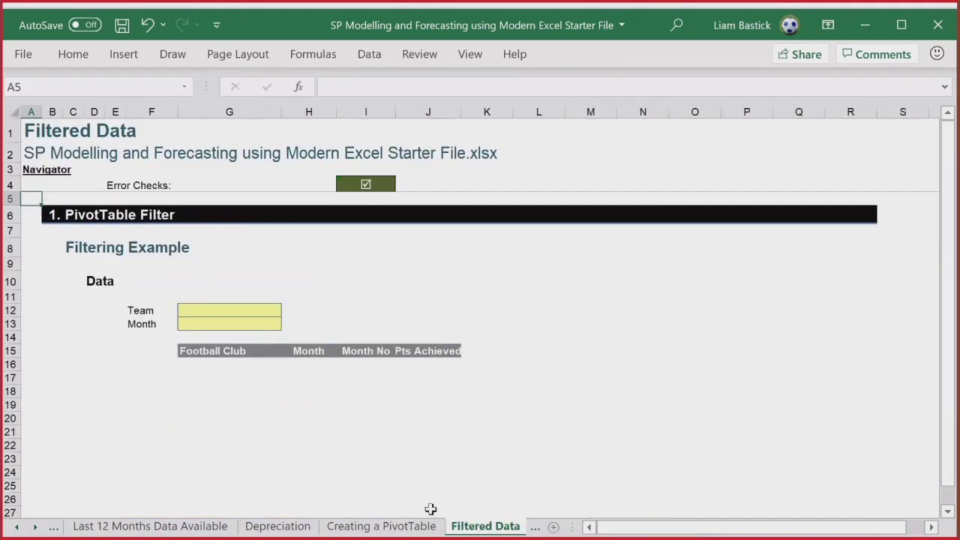
left_click(260, 313)
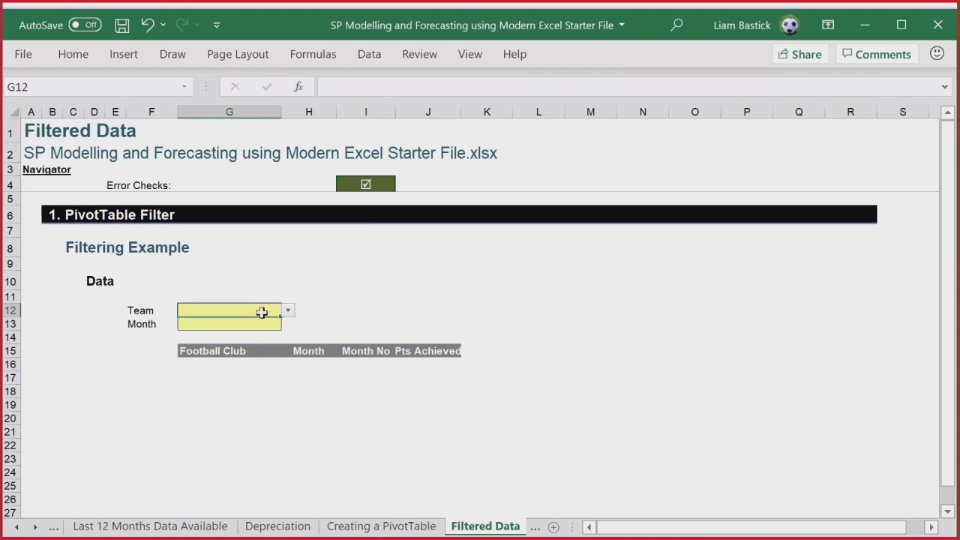
left_click(287, 311)
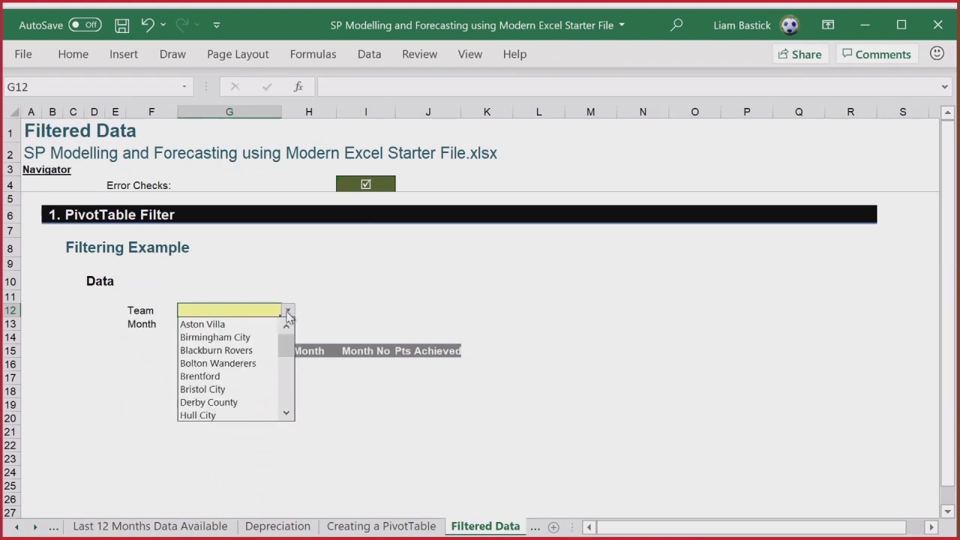
left_click(256, 328)
left_click(258, 323)
left_click(287, 325)
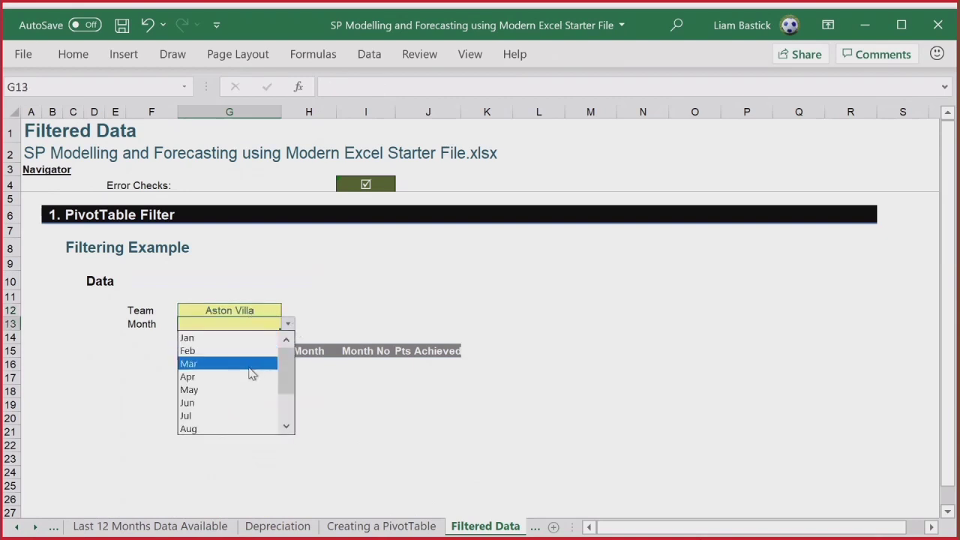
left_click(249, 365)
Start a FILTER formula in G16 with the whole Football_Data table as its array.
left_click(246, 367)
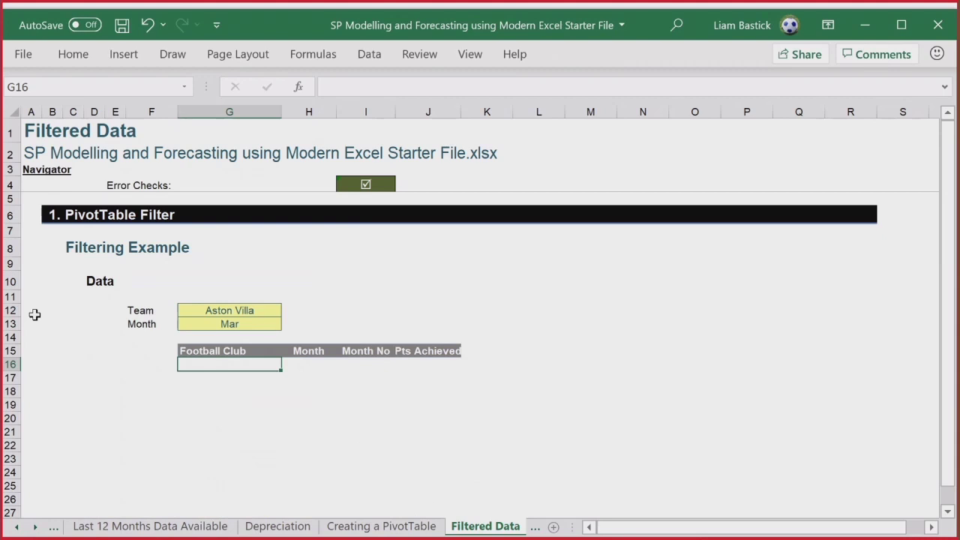
type("=fil")
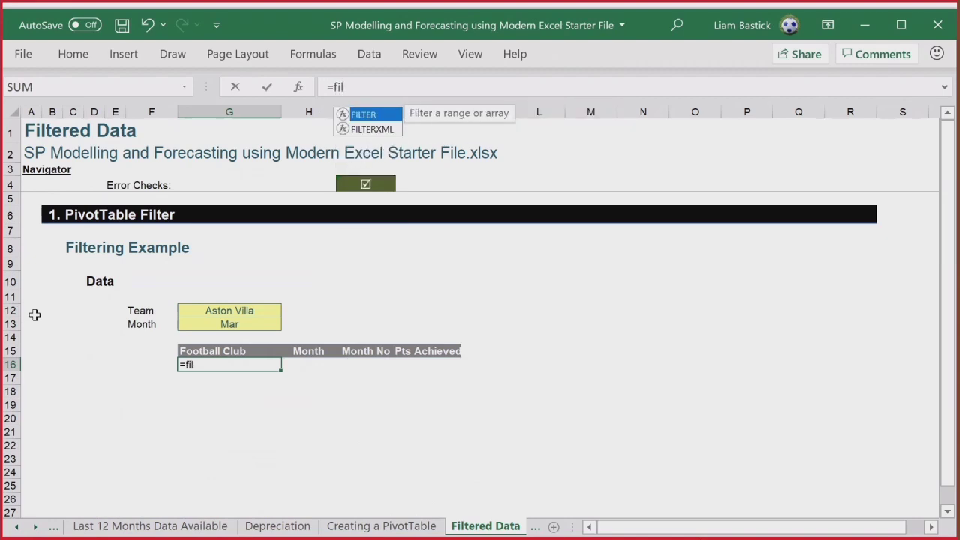
key("Tab")
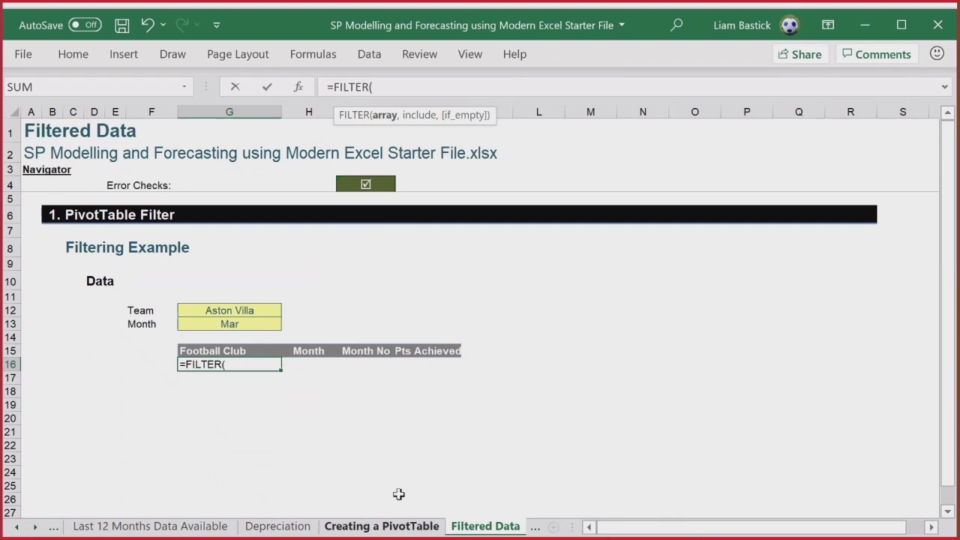
left_click(381, 526)
left_click_drag(120, 257, 300, 267)
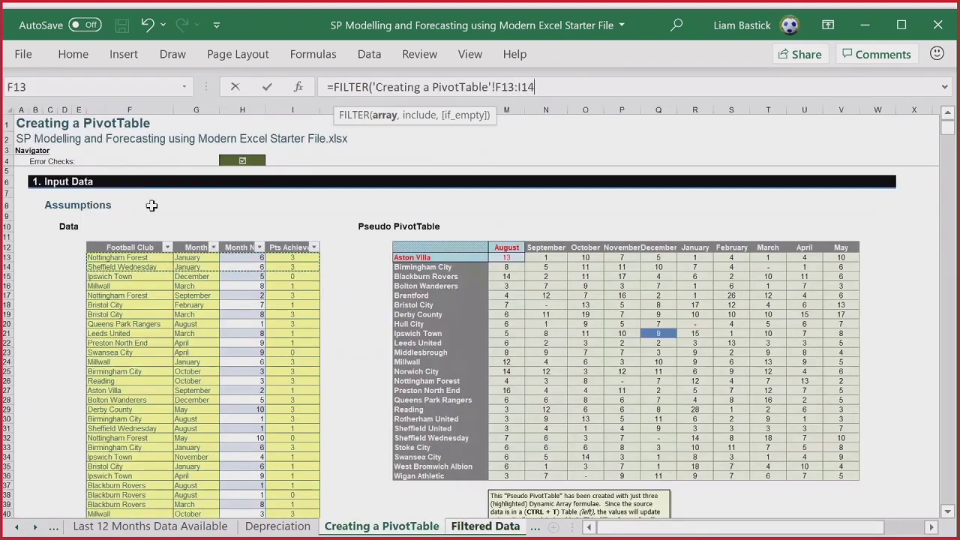
key("ctrl+shift+Down")
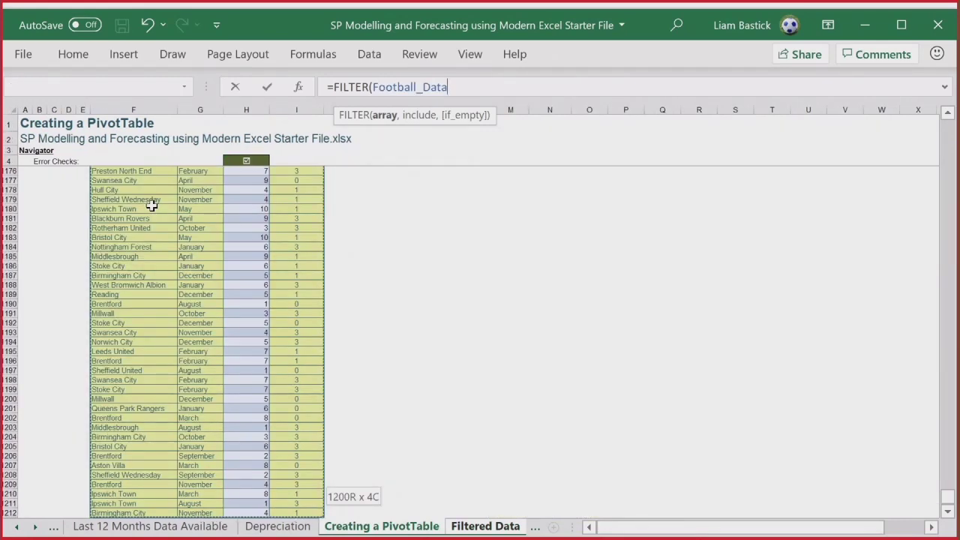
type(",")
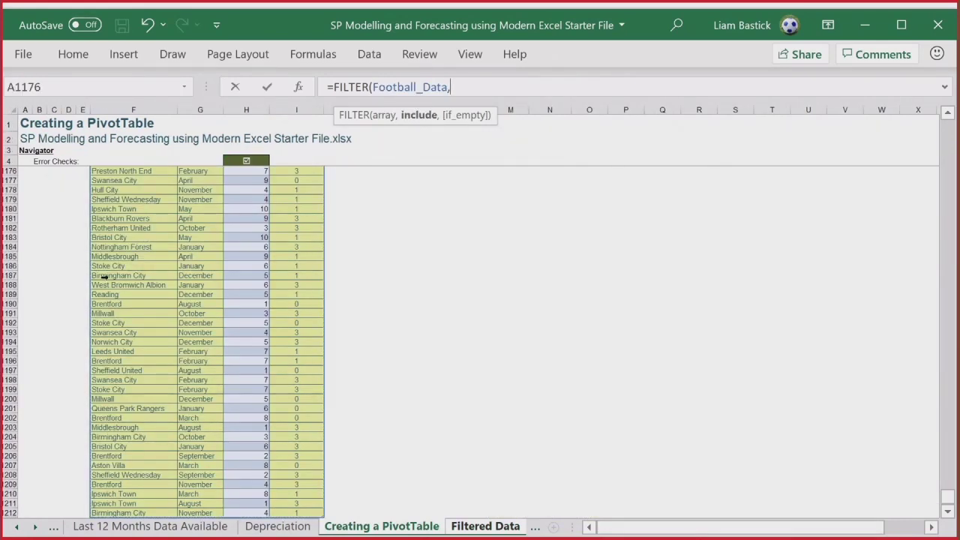
Begin the FILTER's include argument with the Football_Data[Football Club] column.
scroll(205, 215, "up", 9)
scroll(204, 215, "up", 20)
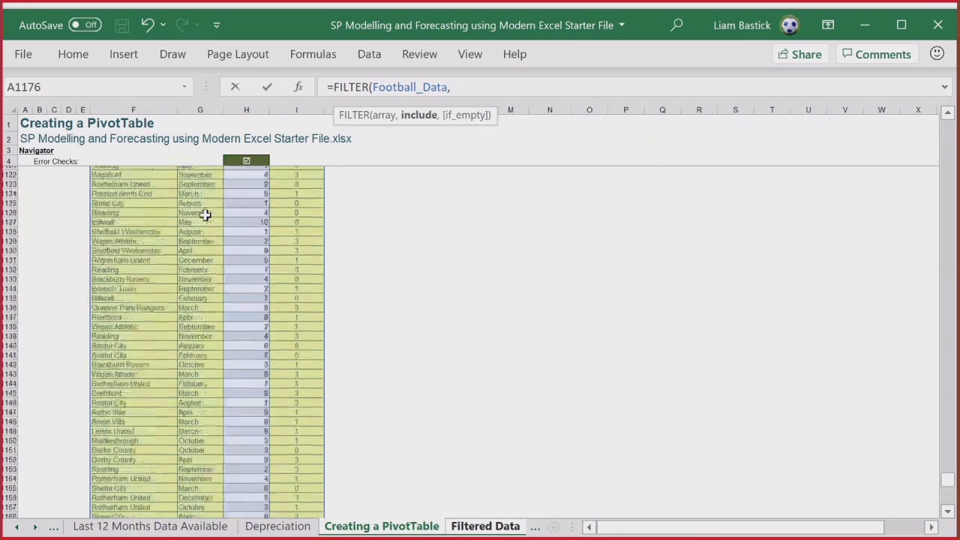
scroll(205, 216, "up", 1)
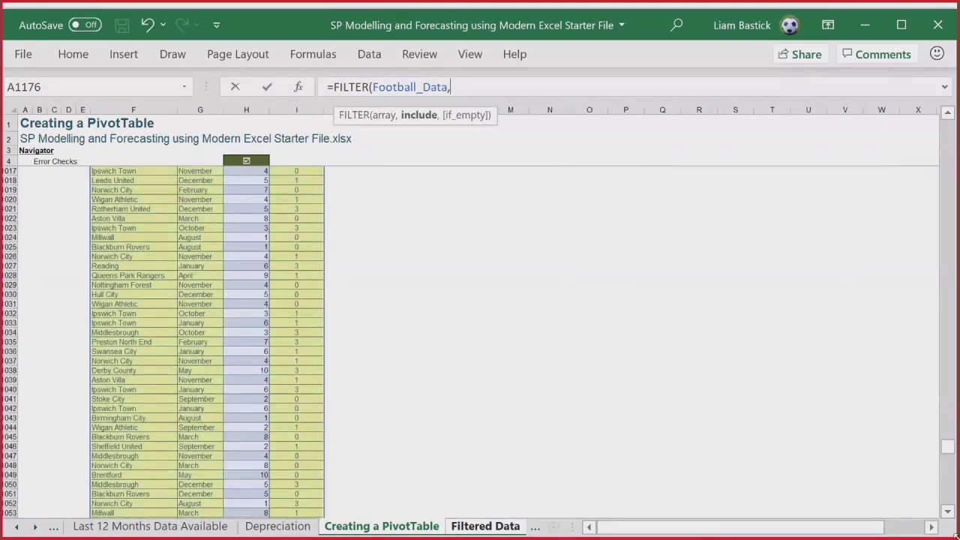
left_click_drag(947, 448, 950, 112)
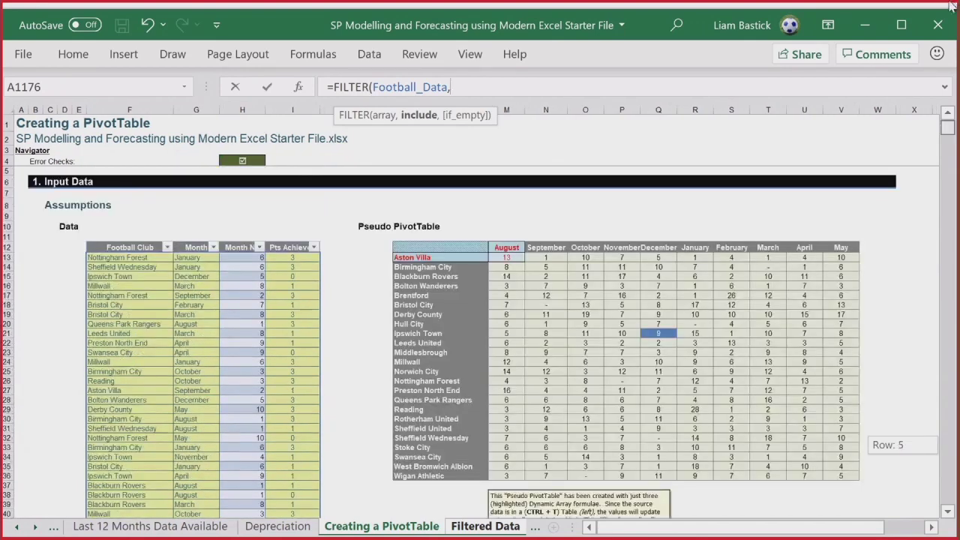
left_click(141, 255)
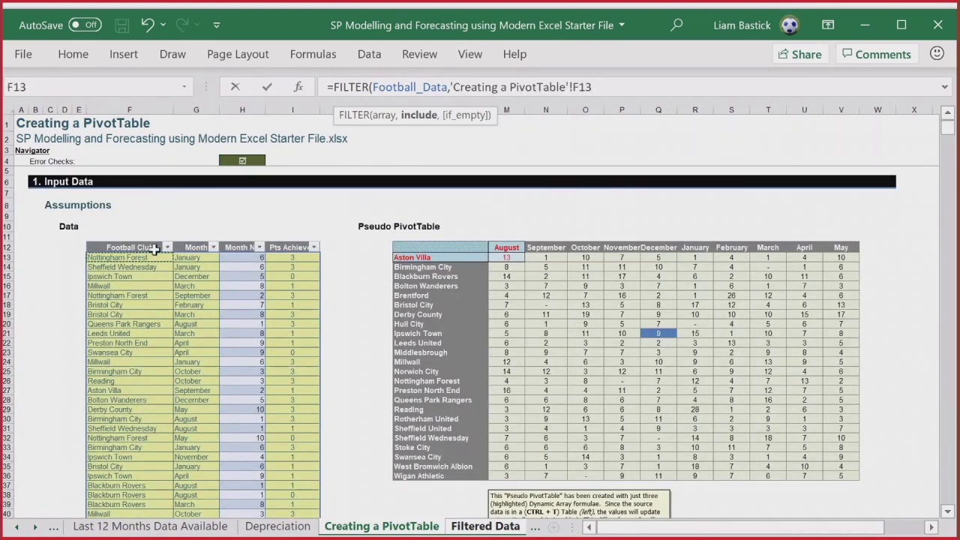
left_click(154, 248)
left_click(153, 248)
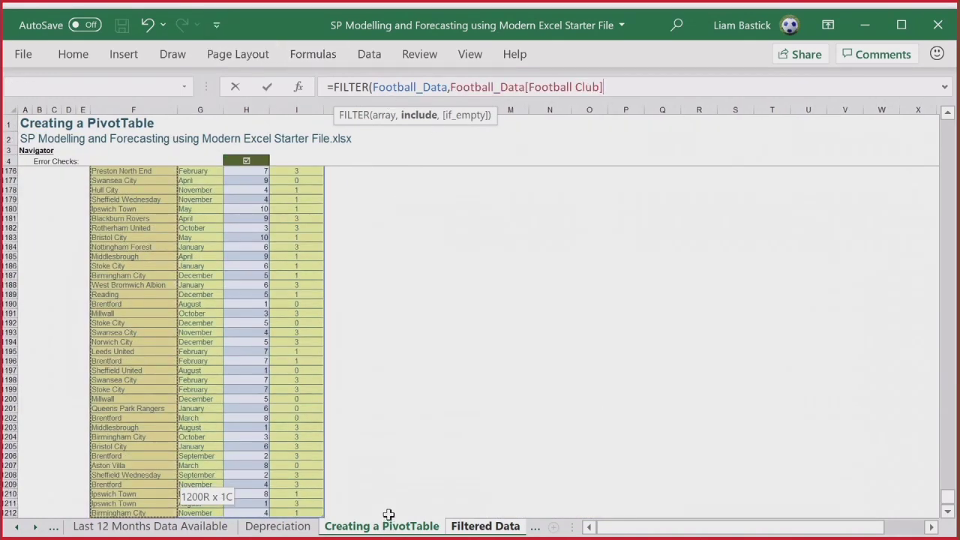
Set the club column equal to the Team cell G12, removing the 'Filtered Data'! sheet prefix from the reference.
type("=")
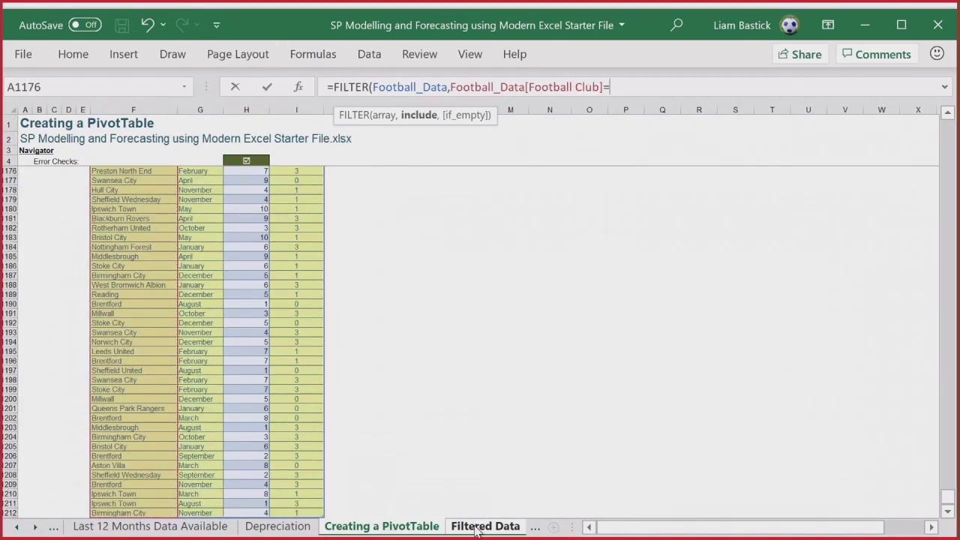
left_click(476, 530)
left_click(253, 310)
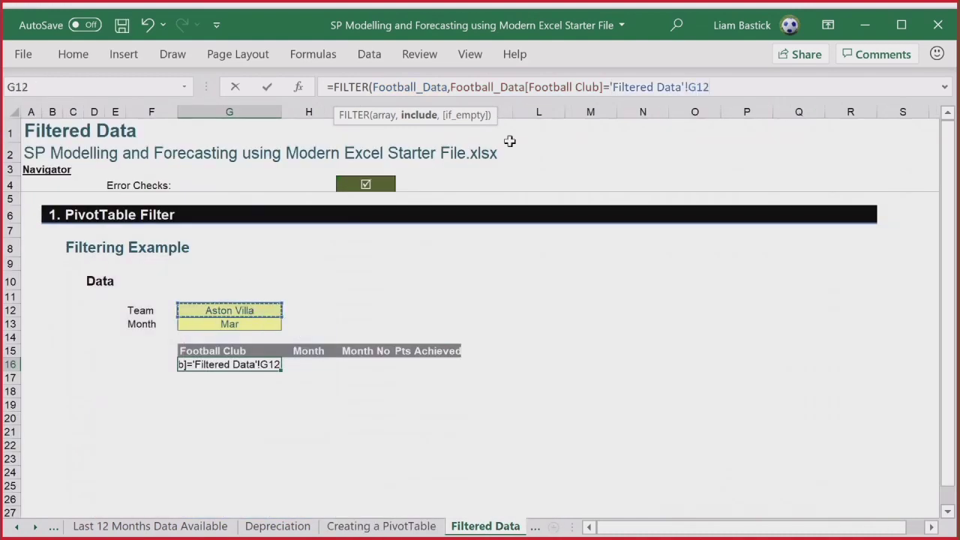
left_click_drag(609, 87, 687, 88)
key("BackSpace")
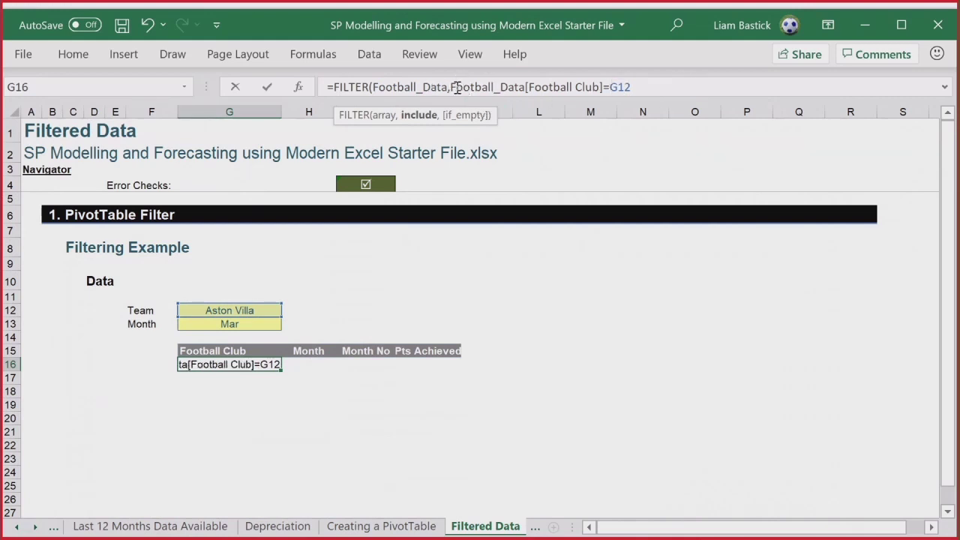
Enclose the club condition in brackets and multiply it by a second bracketed condition starting with Football_Data[Month].
type("(")
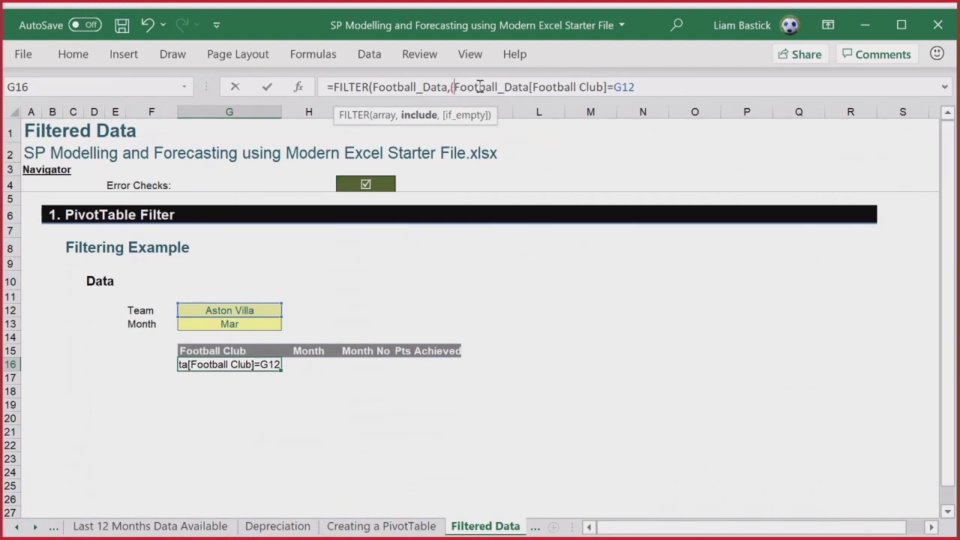
left_click(659, 93)
type(")*(")
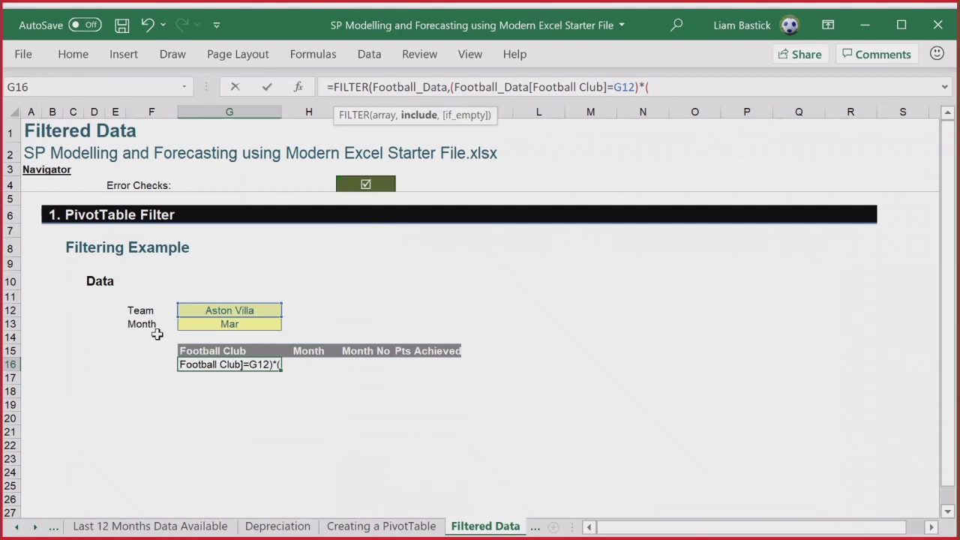
left_click(376, 527)
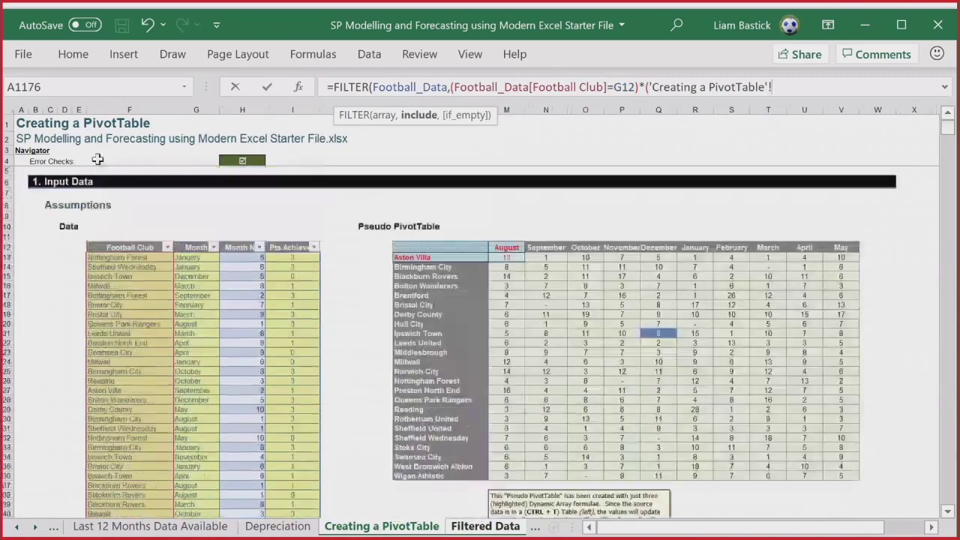
left_click(193, 257)
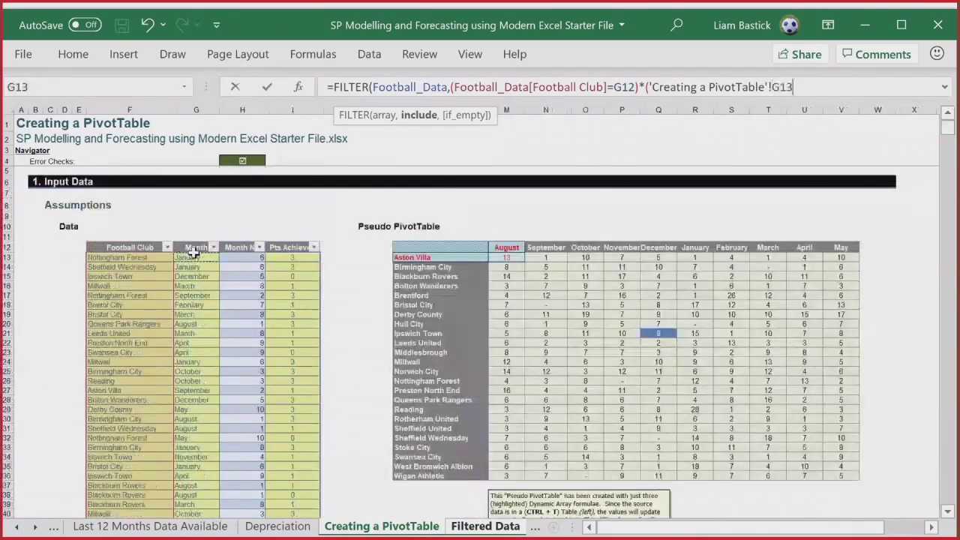
key("ctrl+shift+Down")
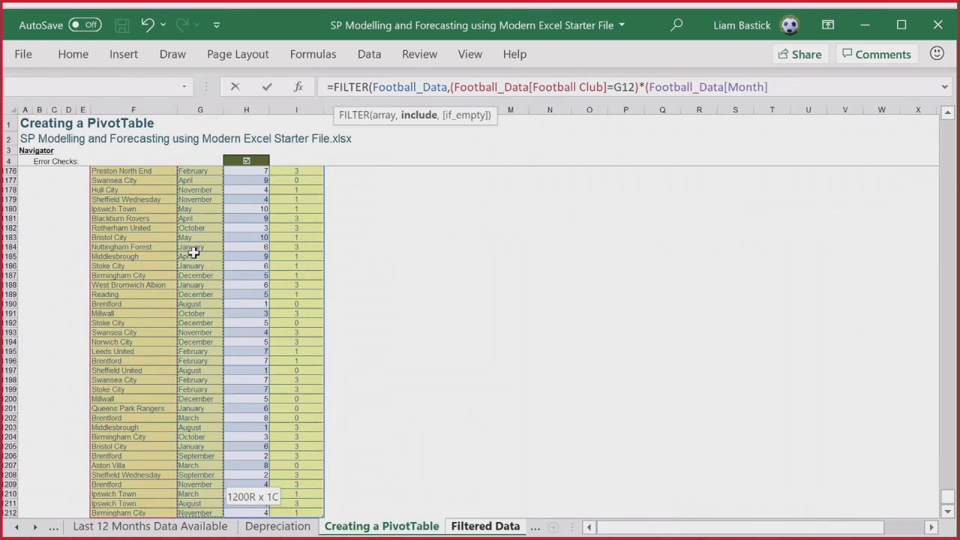
Wrap Football_Data[Month] in a LEFT function returning 3 characters and follow it with an equals sign.
left_click(648, 87)
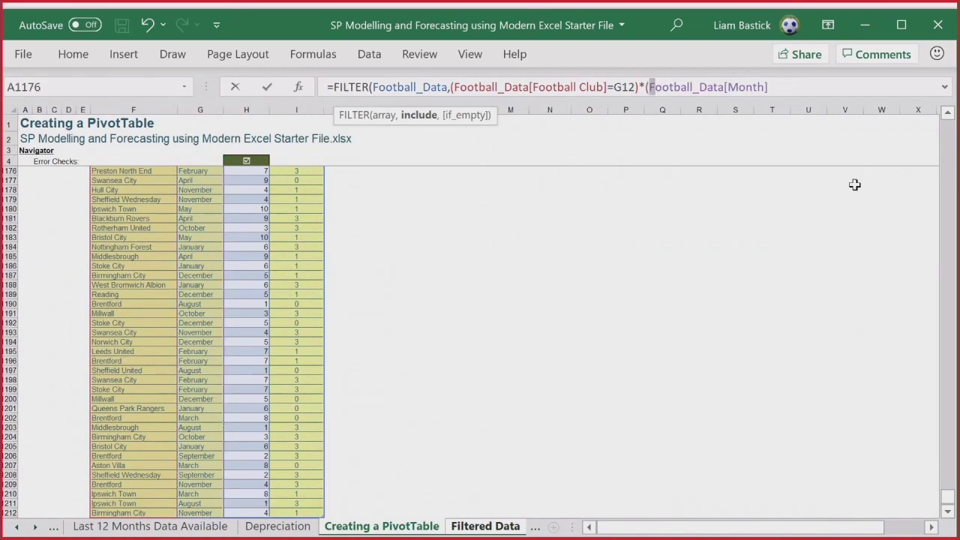
type("left")
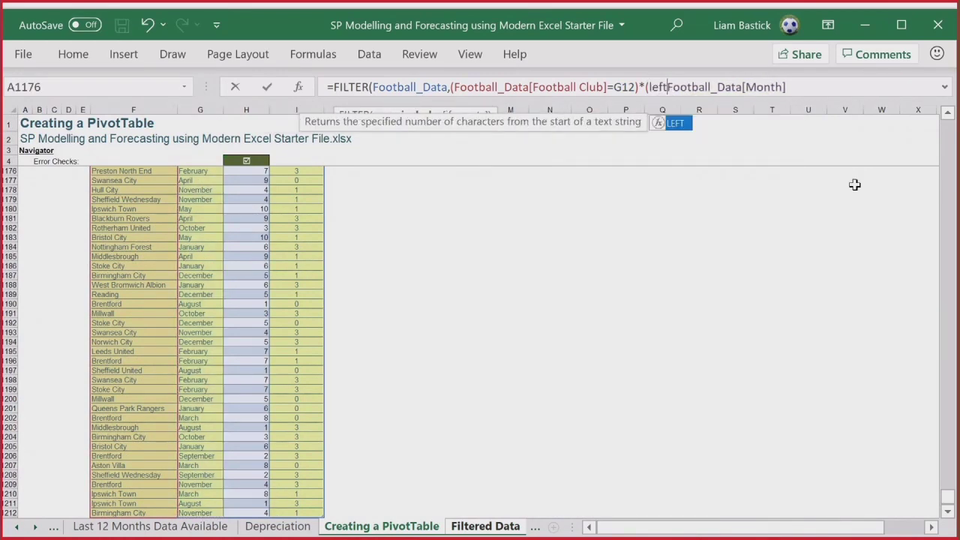
type("(")
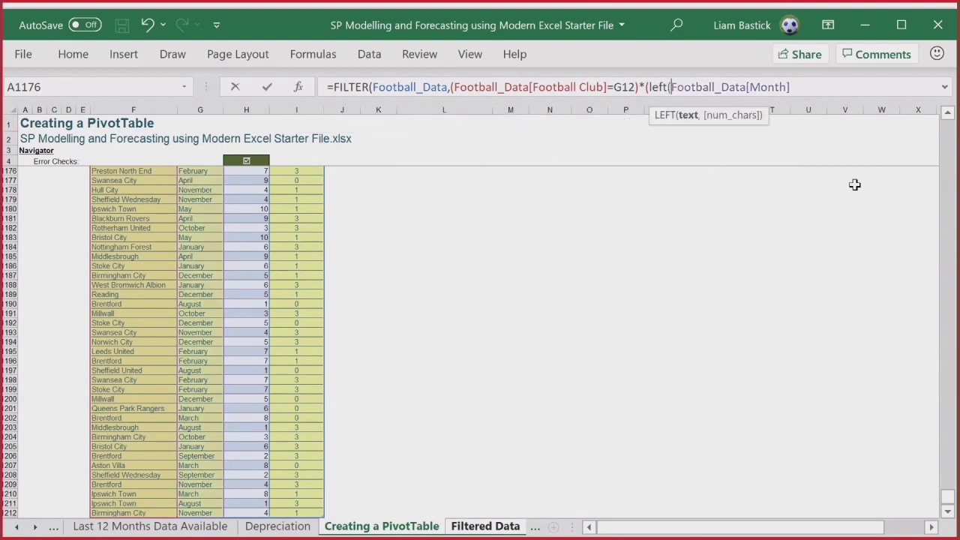
left_click(810, 88)
type(",3)=")
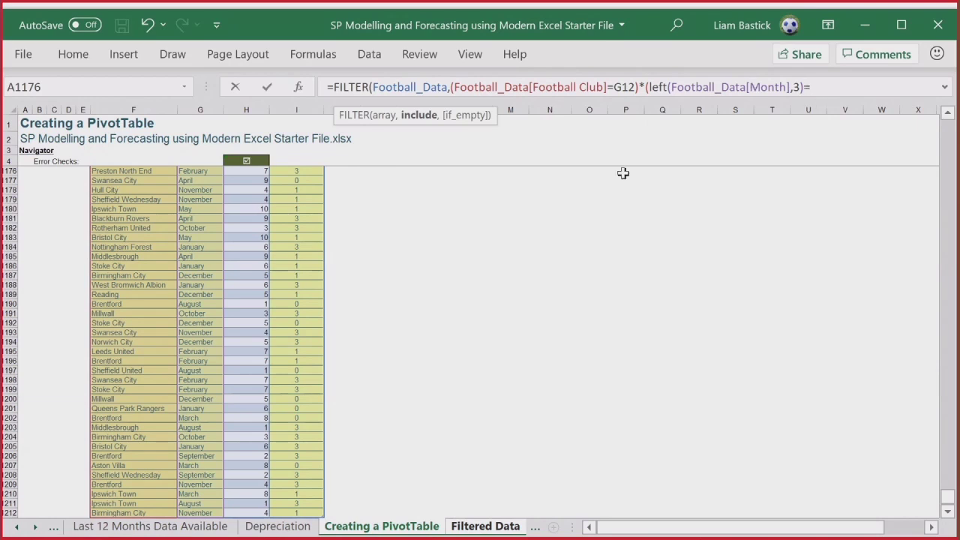
Match the month condition to Month cell G13 without the 'Filtered Data'! prefix, and close the include argument.
left_click(487, 523)
left_click(269, 324)
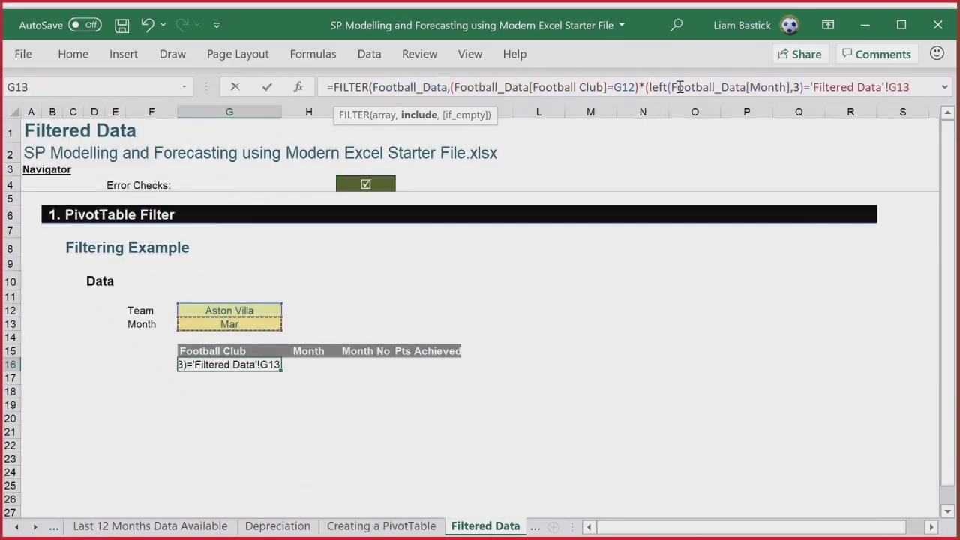
left_click_drag(811, 87, 900, 87)
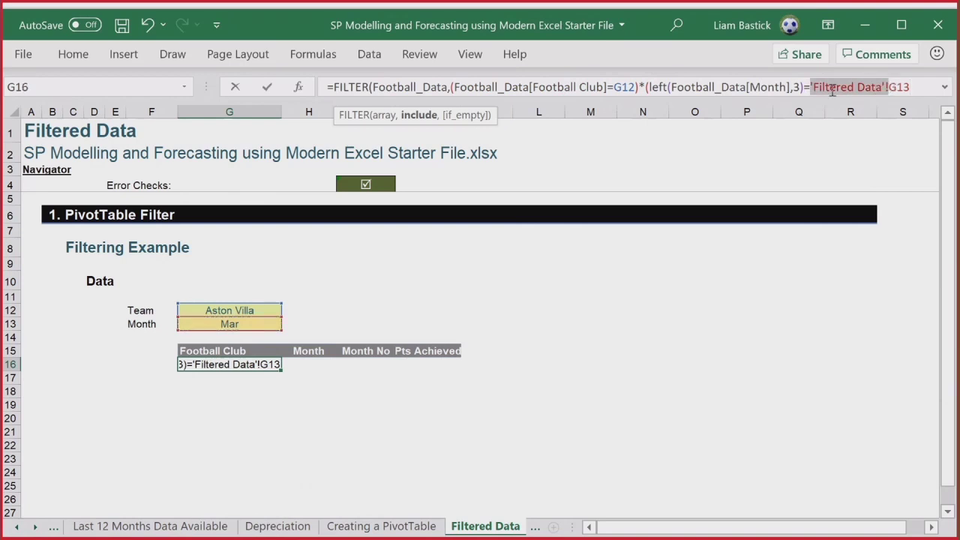
key("BackSpace")
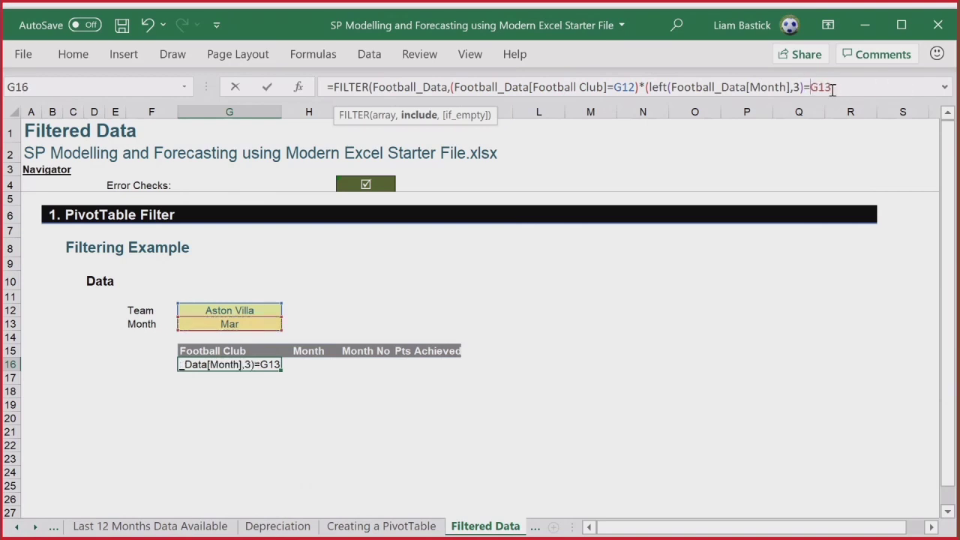
type("),")
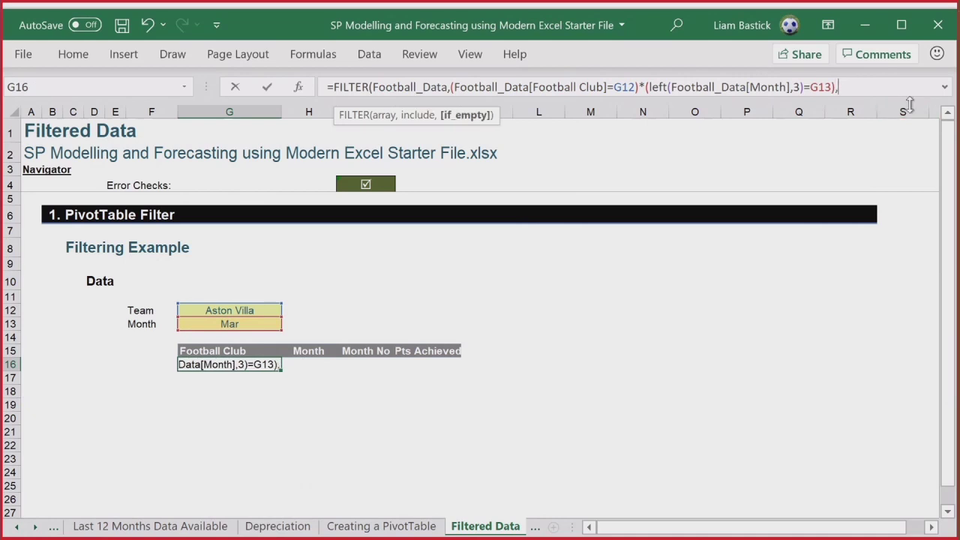
Complete the FILTER formula with the if_empty array {"NotFound.";"-";"-";"-"} and enter it, enlarging the formula bar to show the full text.
left_click_drag(908, 105, 910, 123)
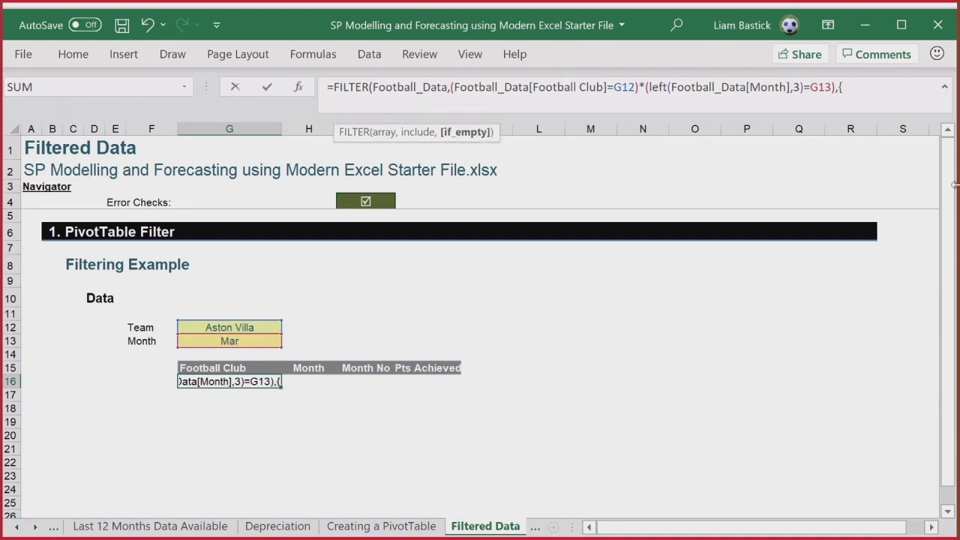
type("\"N")
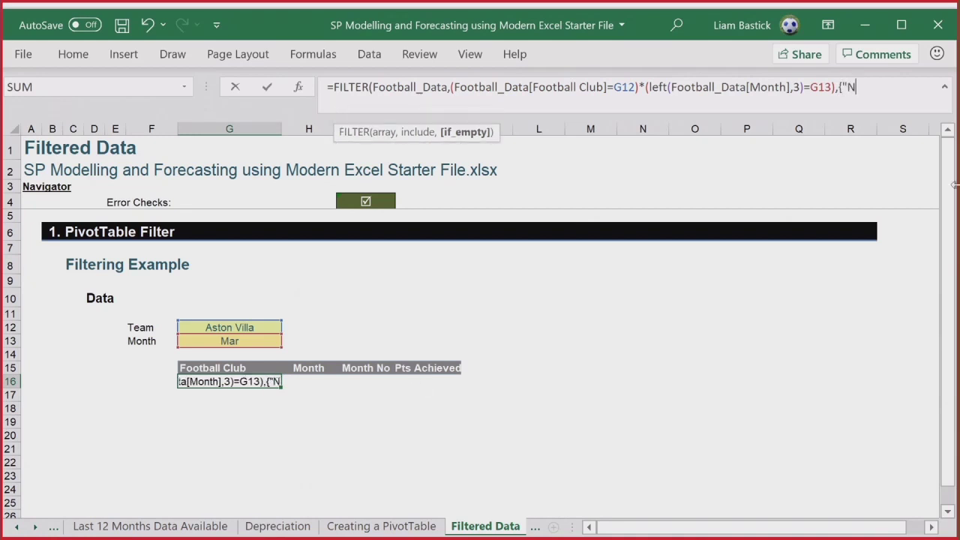
type("otFound.")
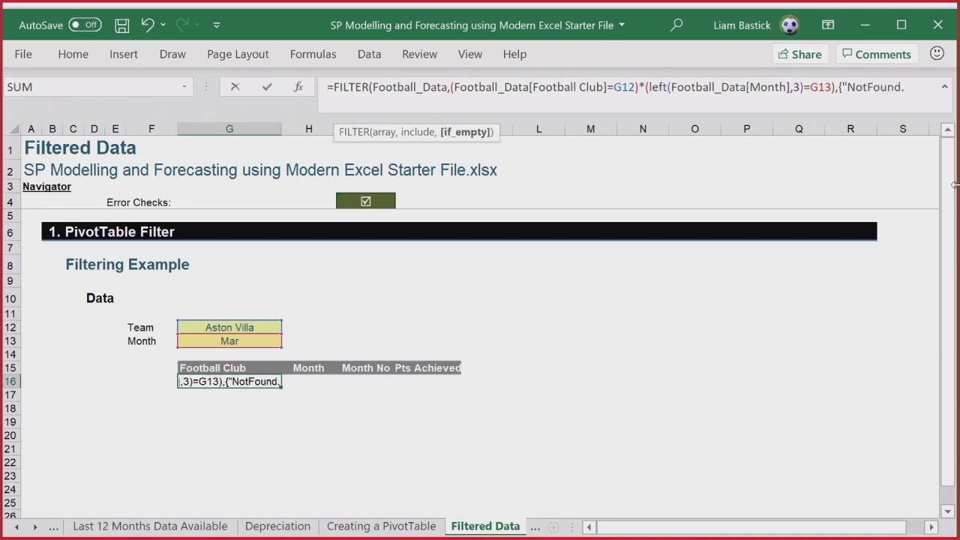
type("\"")
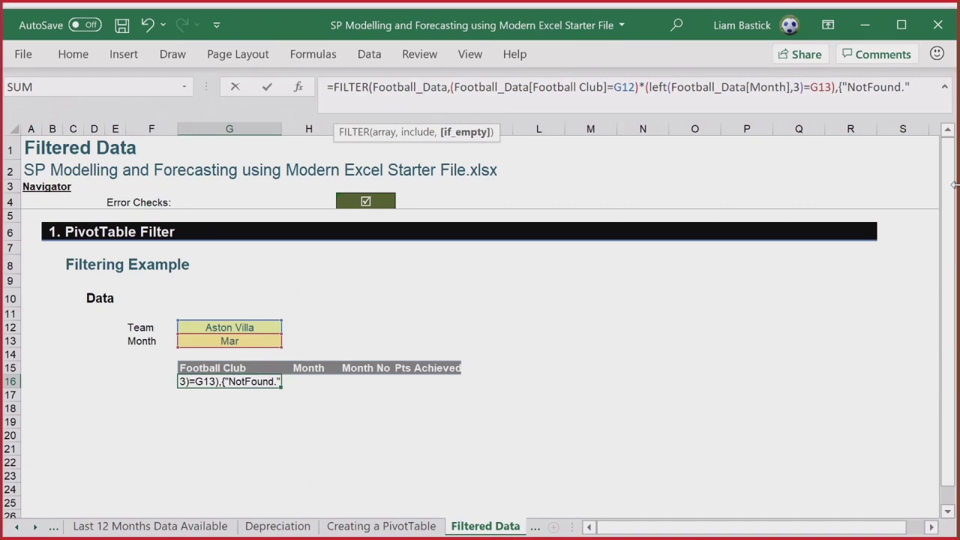
type(";")
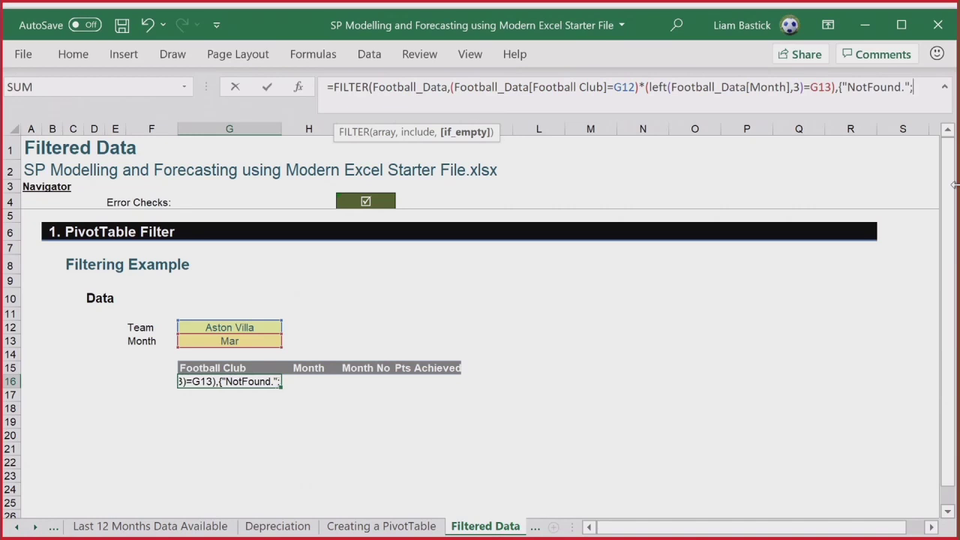
type("\"-\"")
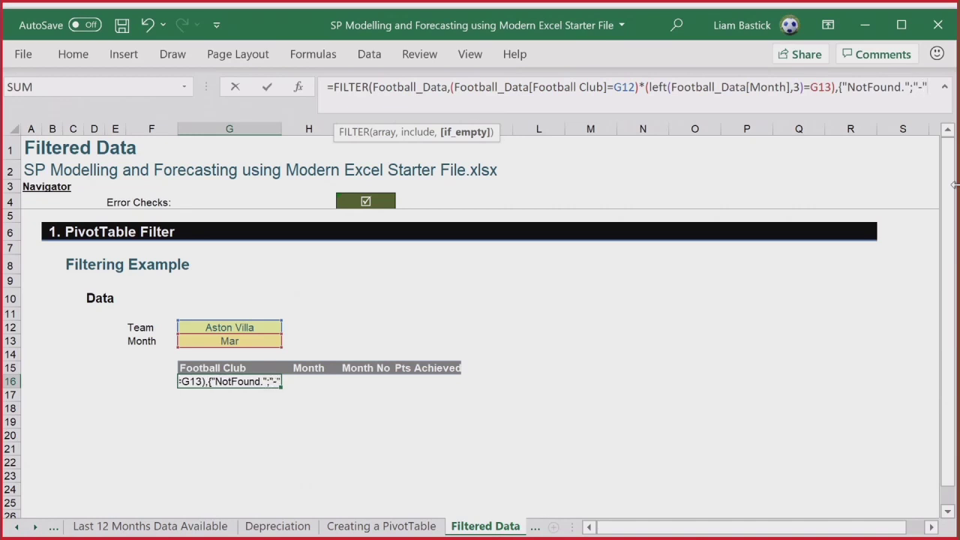
type(";\"-\";")
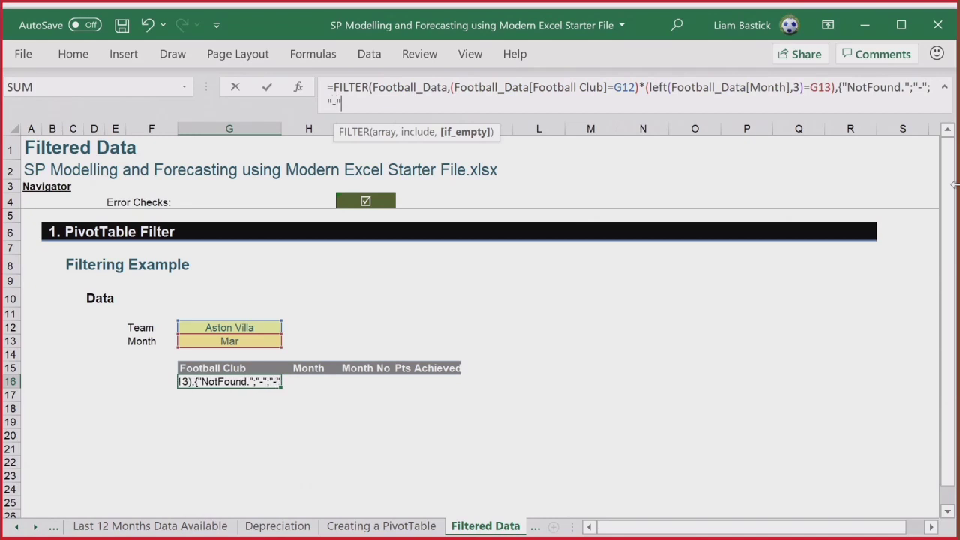
type("\"-\"")
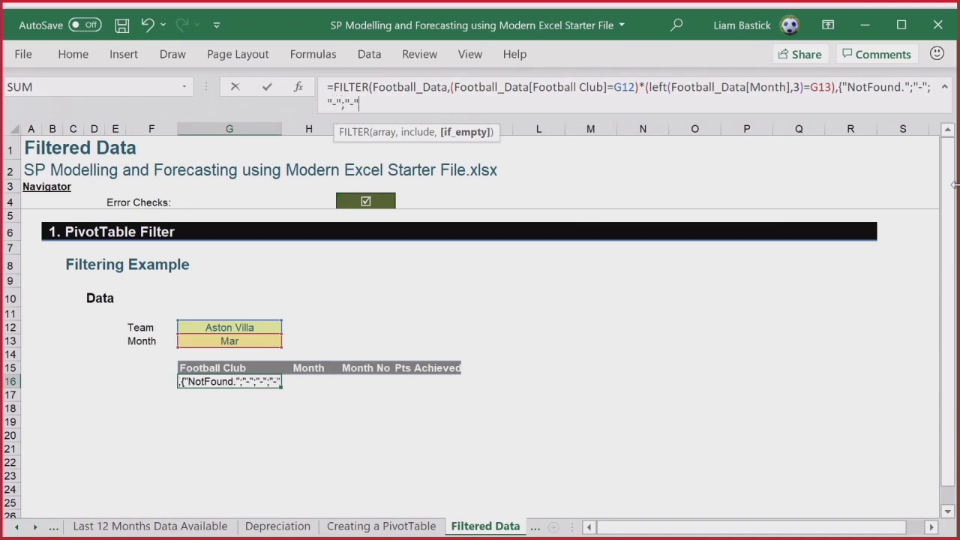
type("})")
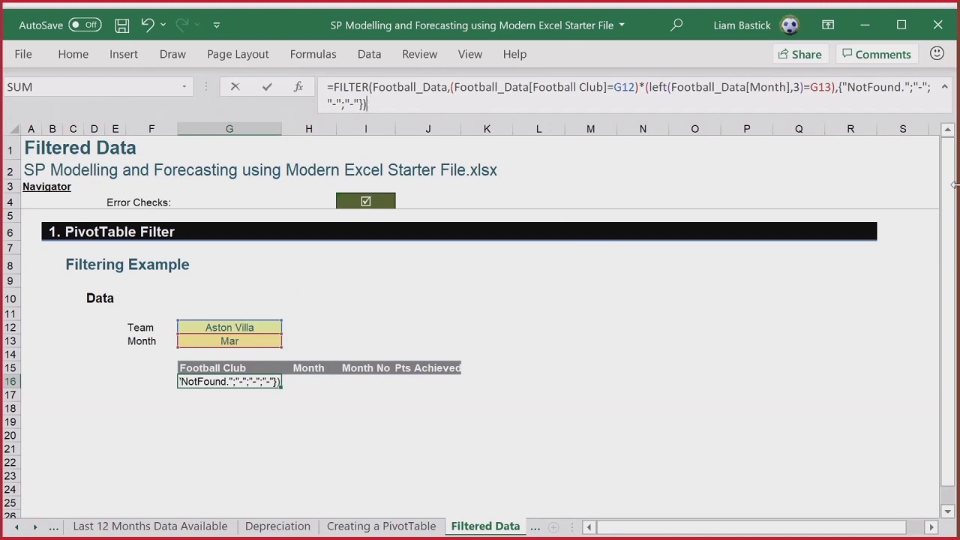
key("Return")
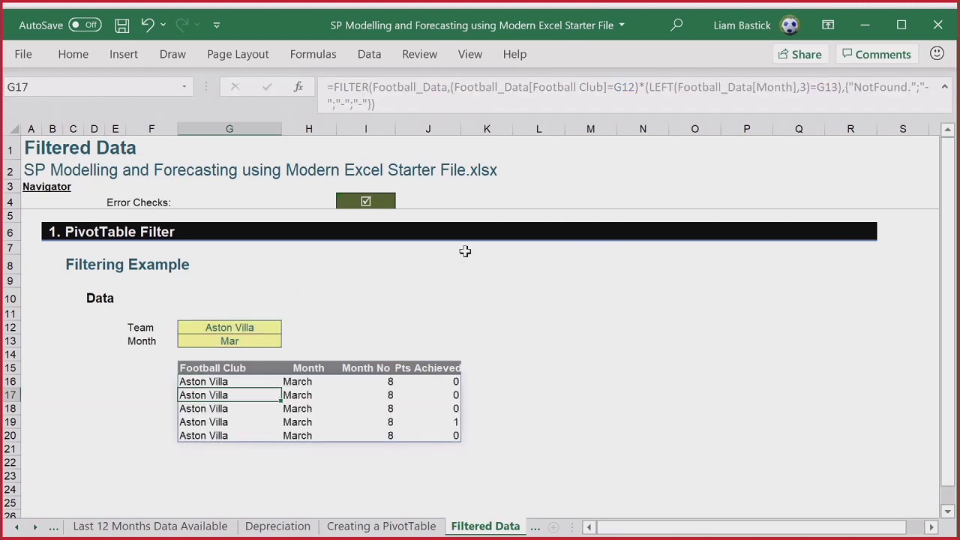
Set the Team cell G12 to Bolton Wanderers to test the filtered list.
left_click(270, 326)
left_click(287, 328)
left_click(263, 380)
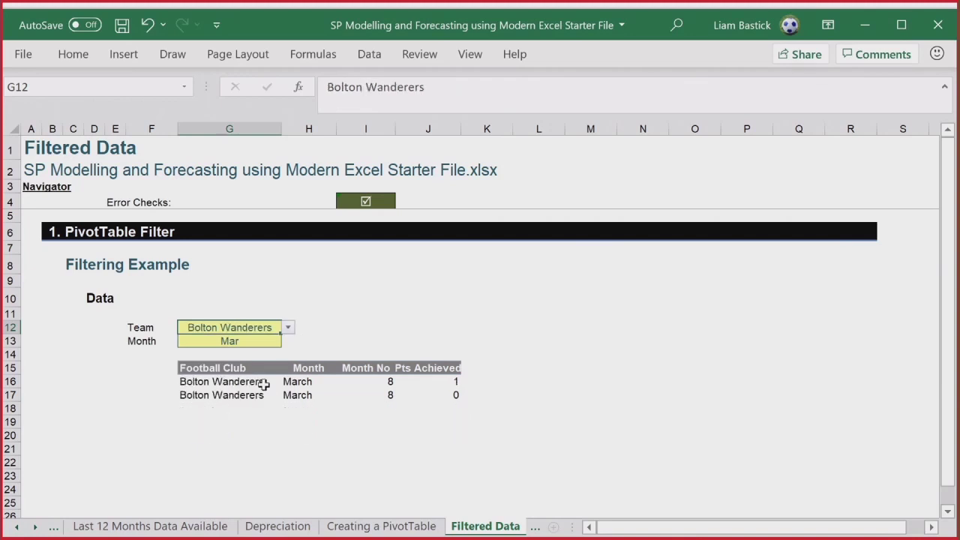
Review the Pseudo PivotTable on the Creating a PivotTable sheet, and return to the Filtered Data sheet.
left_click(431, 527)
left_click(949, 465)
left_click_drag(948, 464, 948, 144)
left_click(694, 341)
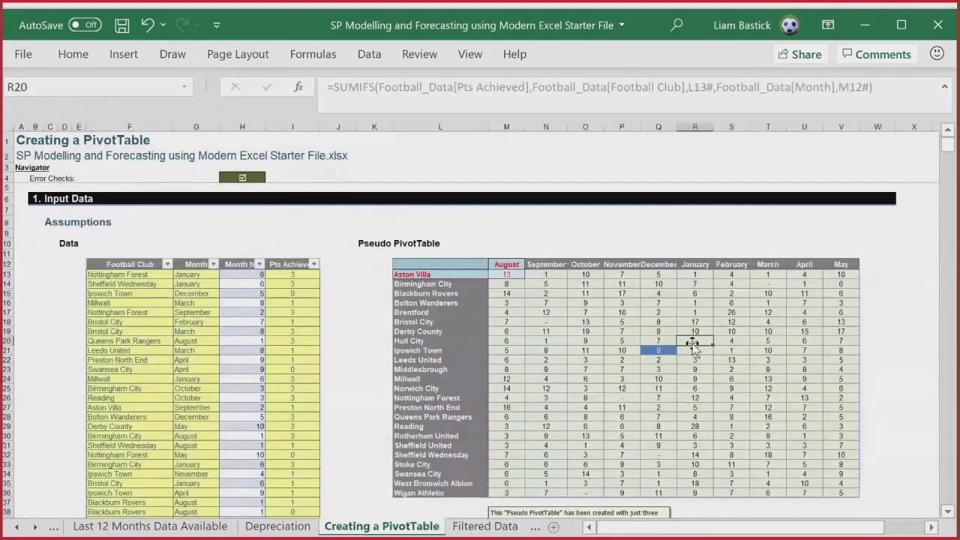
left_click(484, 526)
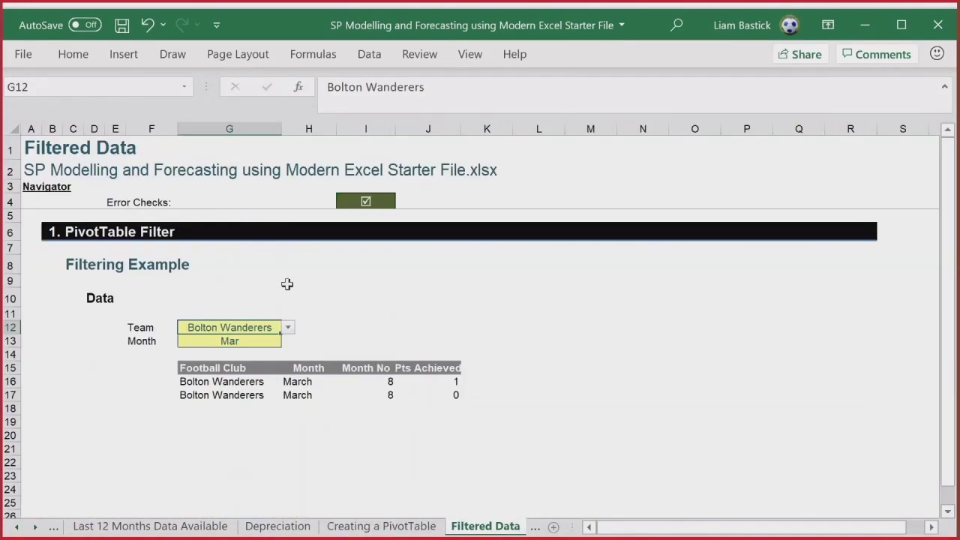
Set the Team in G12 to Hull City and the Month in G13 to Jan.
left_click(291, 328)
left_click(246, 393)
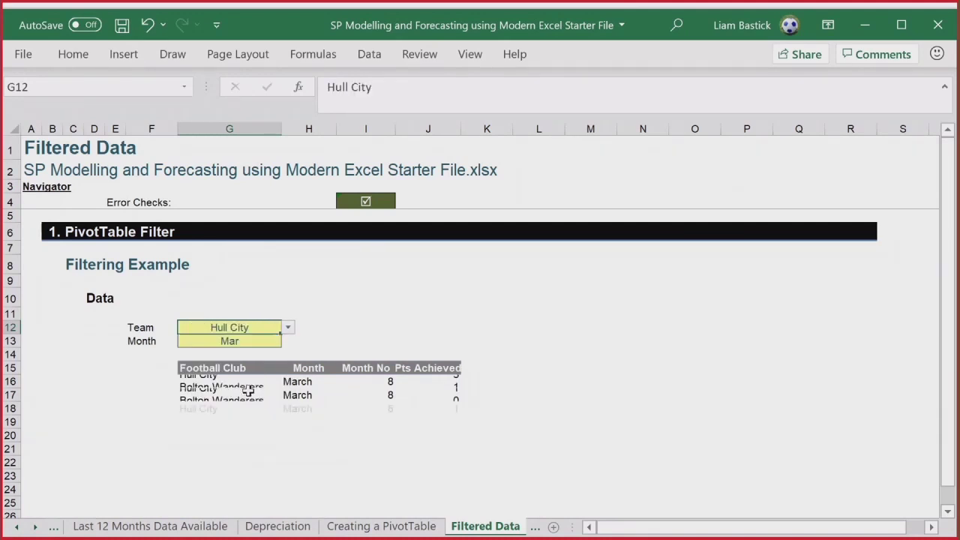
left_click(266, 339)
left_click(288, 341)
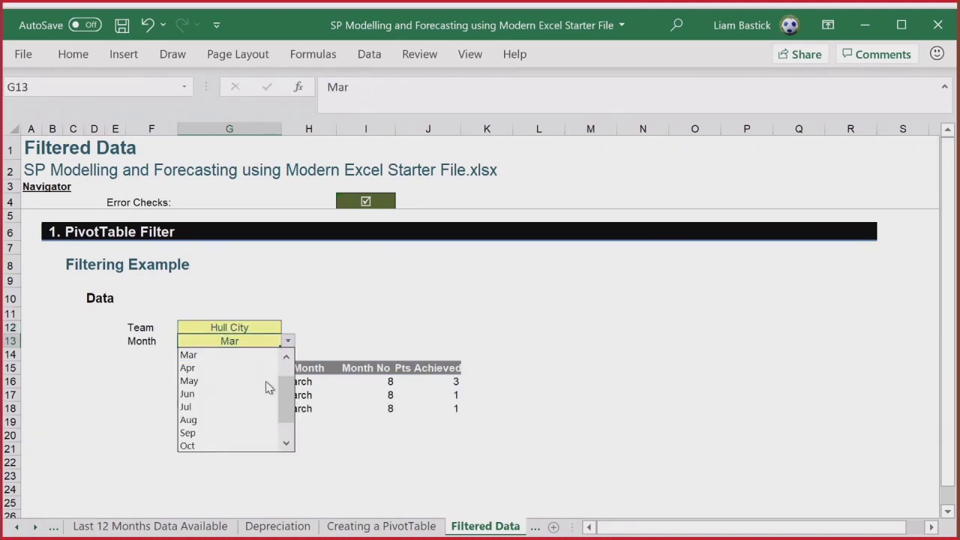
scroll(260, 364, "up", 1)
left_click(260, 358)
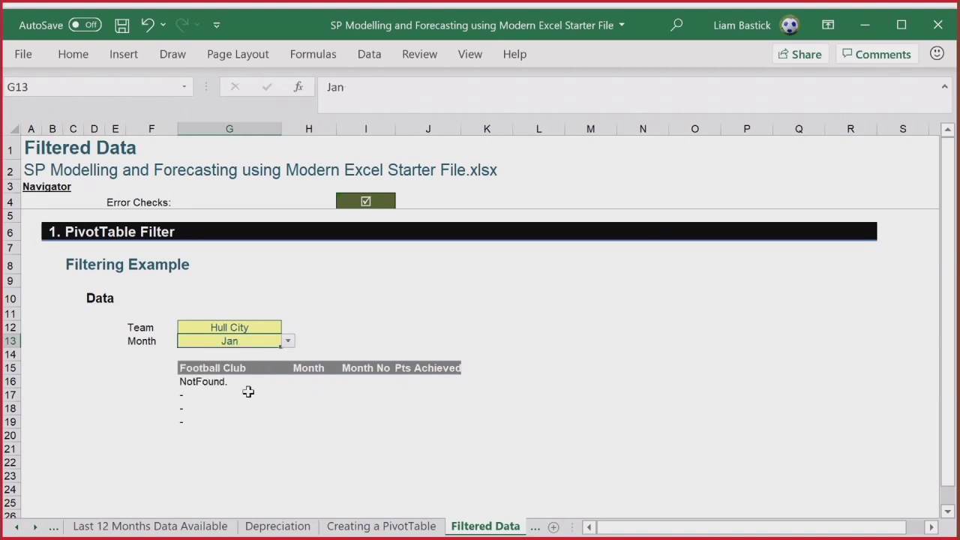
Replace the semicolons in the if_empty array of G16's FILTER formula with commas so that it spills across columns.
left_click(215, 381)
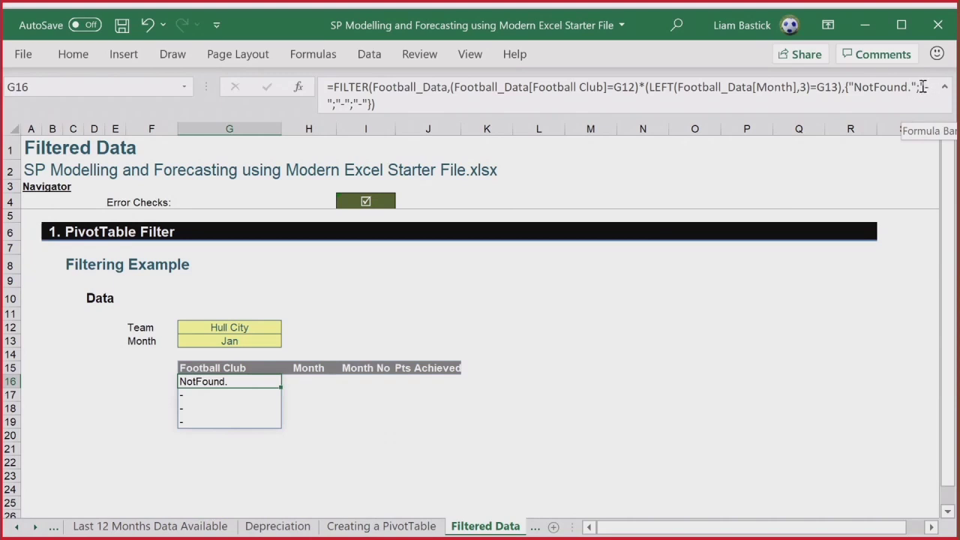
left_click(920, 87)
key("BackSpace")
type(",")
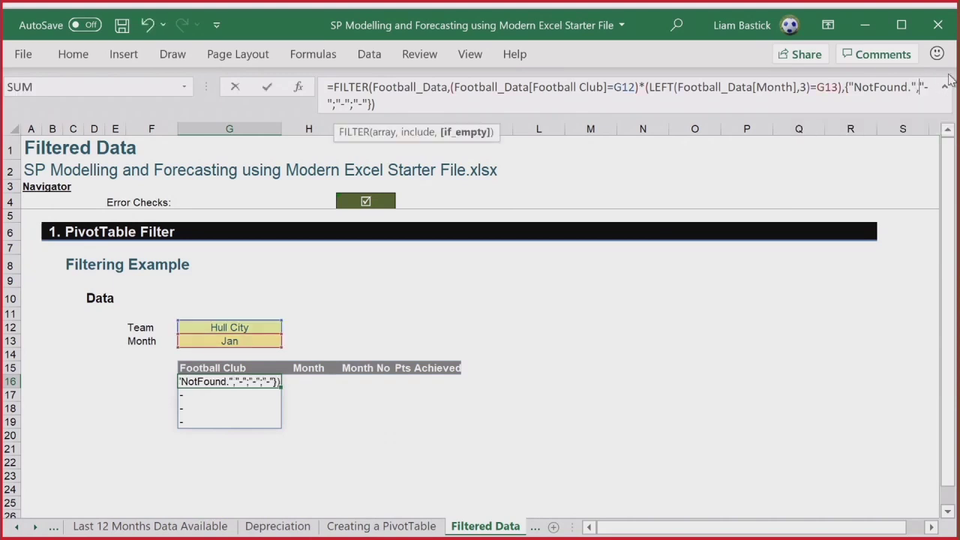
left_click(330, 104)
key("Delete")
type(",")
key("Right")
key("Right")
key("Right")
key("BackSpace")
type(",")
key("Return")
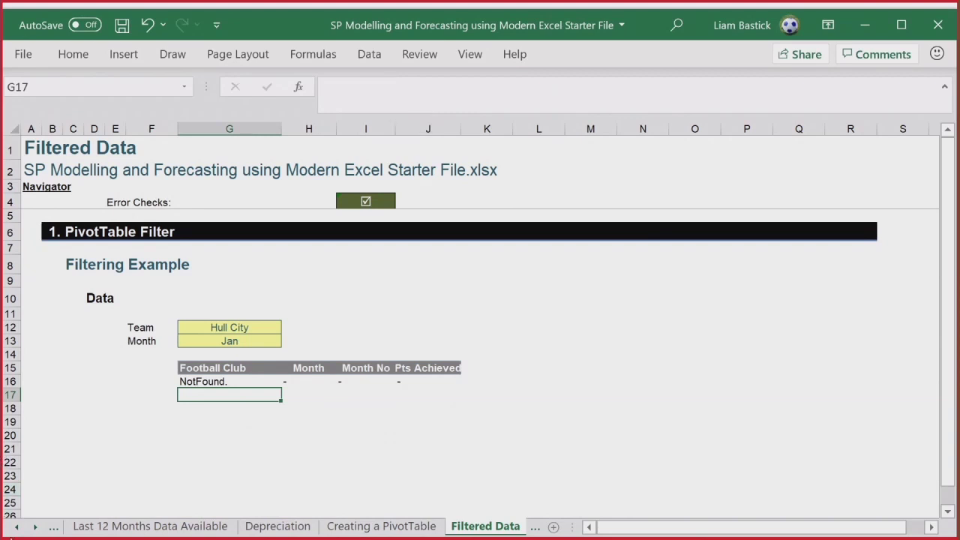
Go to the Linear Regression sheet and examine the straight-line equation diagram.
left_click(34, 527)
left_click(34, 527)
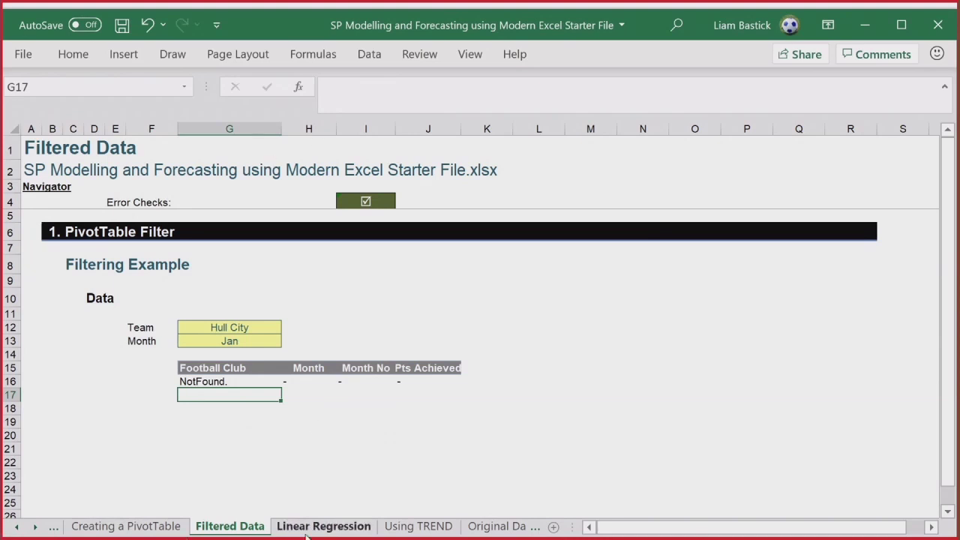
left_click(356, 528)
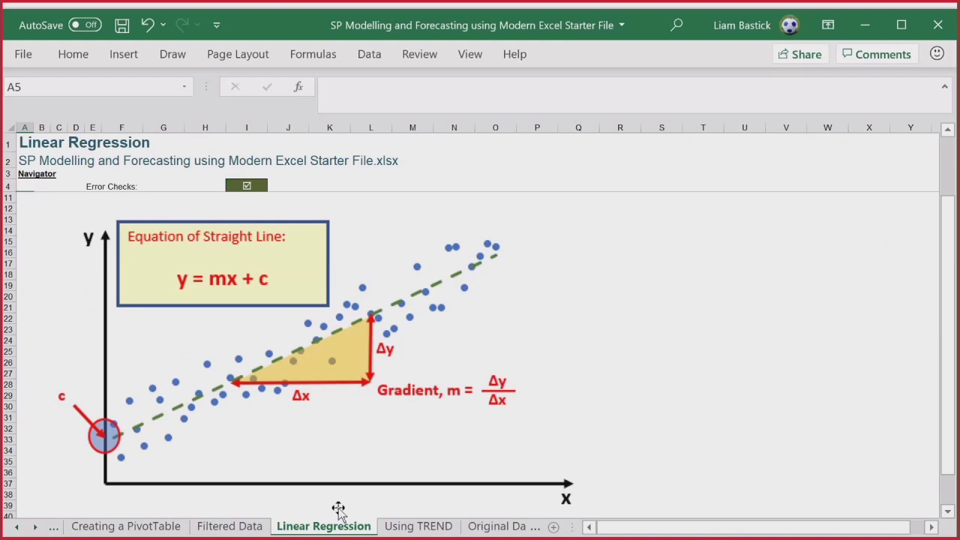
Create a clustered column chart from the Period and Sales ($) range F13:G36 on the Using TREND sheet.
left_click(409, 528)
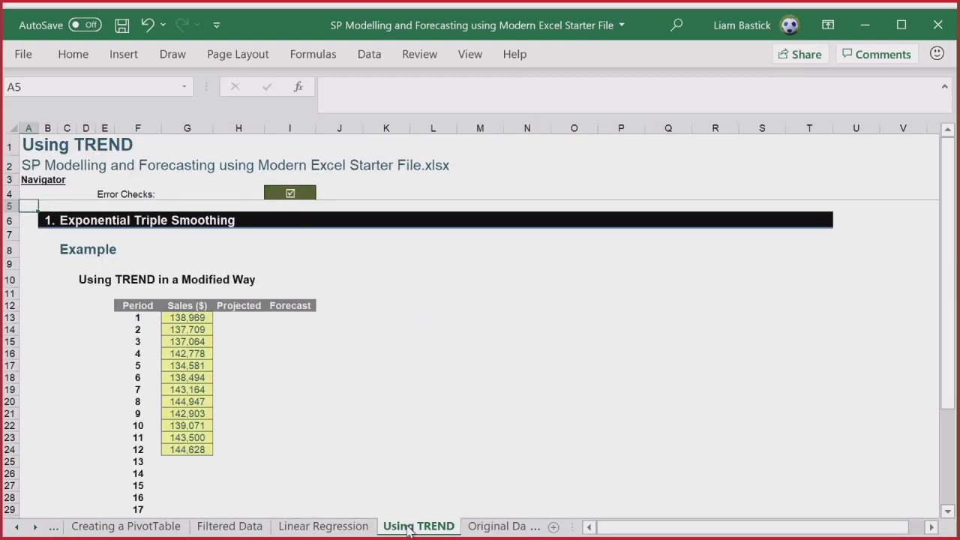
scroll(338, 379, "down", 1)
left_click(186, 277)
left_click_drag(139, 276, 180, 496)
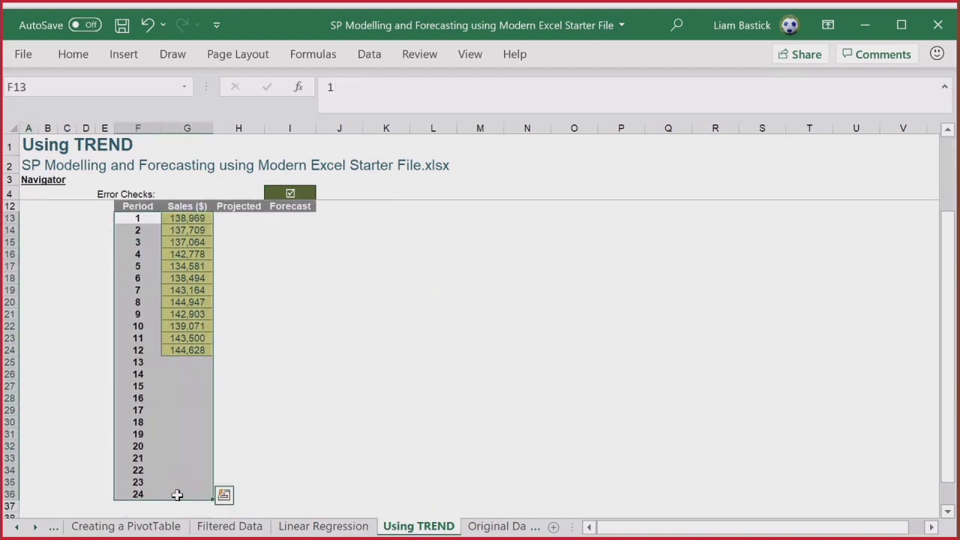
key("alt")
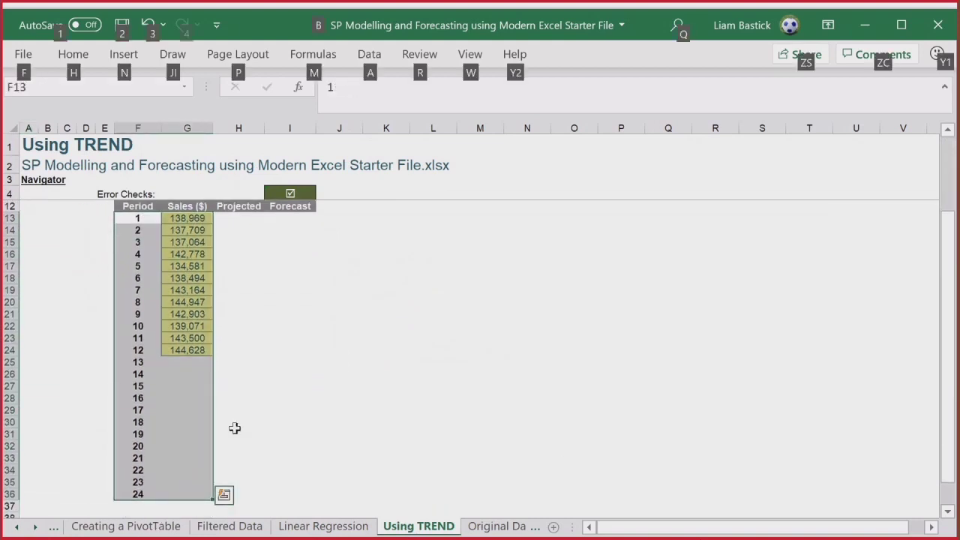
key("alt+F1")
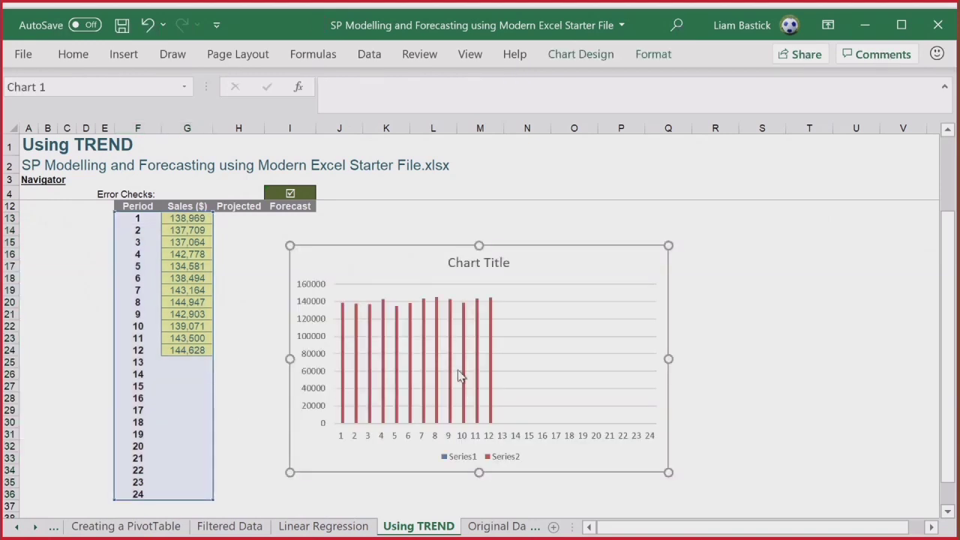
Move the chart further from the data table and change its type from clustered column to a basic line chart.
left_click_drag(534, 245, 622, 248)
left_click(568, 63)
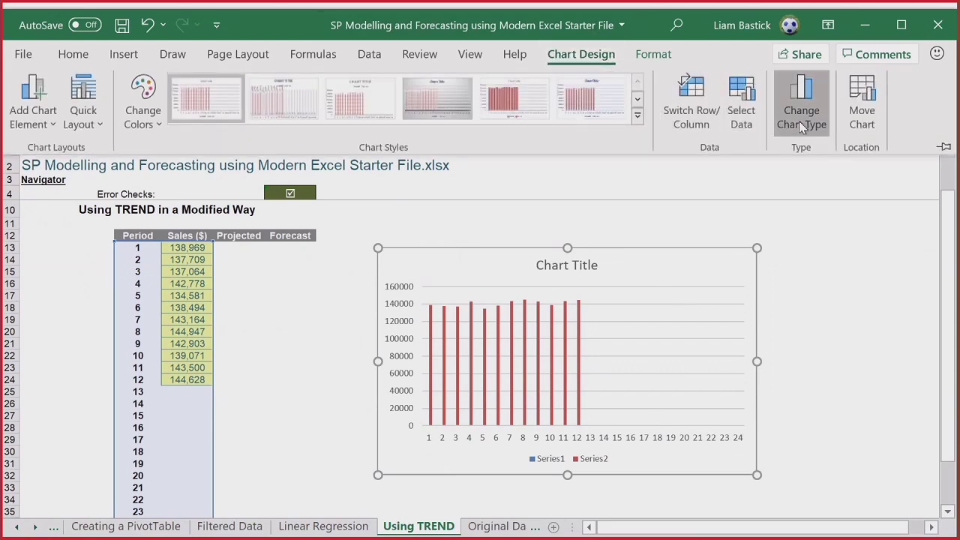
key("Escape")
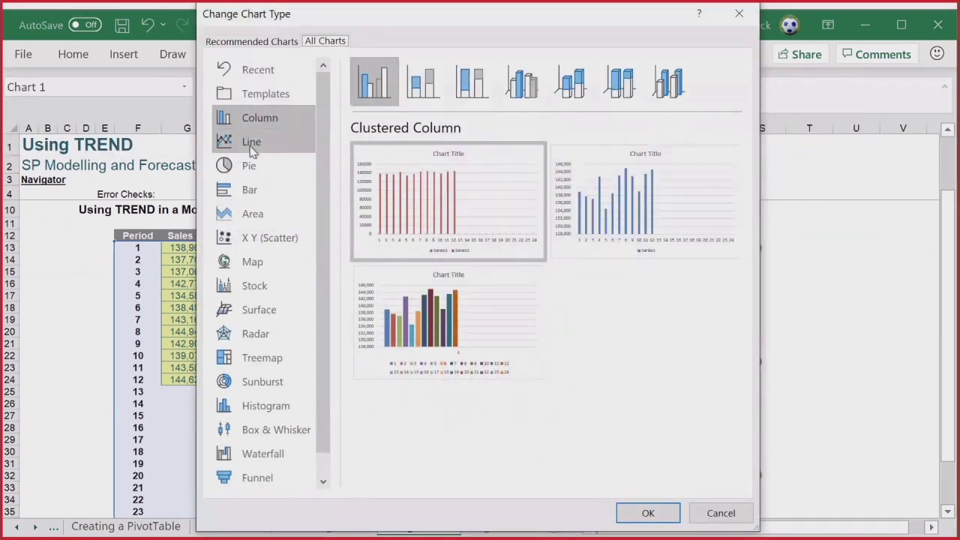
left_click(252, 145)
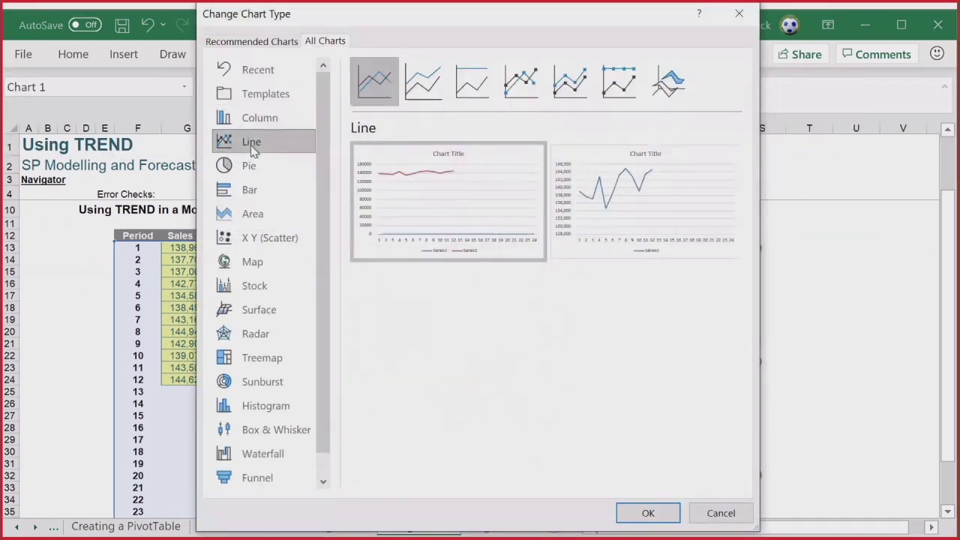
left_click(653, 513)
Delete the flat Period series (Series1) from the line chart so that only the sales line is plotted.
left_click(603, 431)
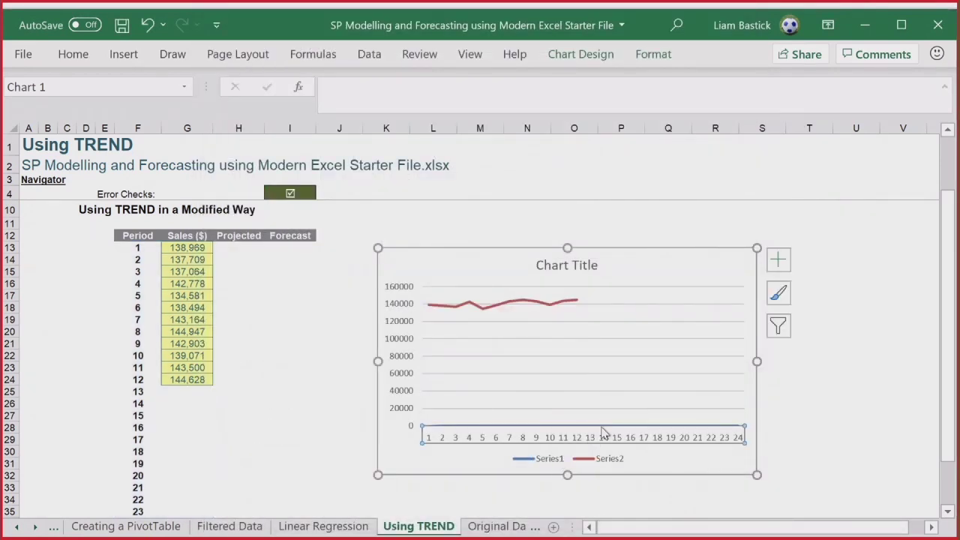
left_click(625, 431)
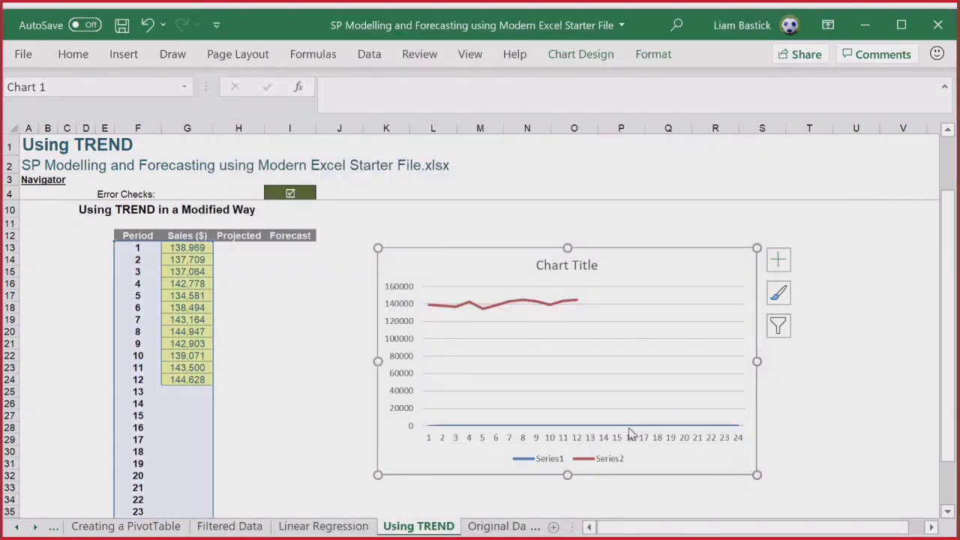
left_click(656, 425)
key("Delete")
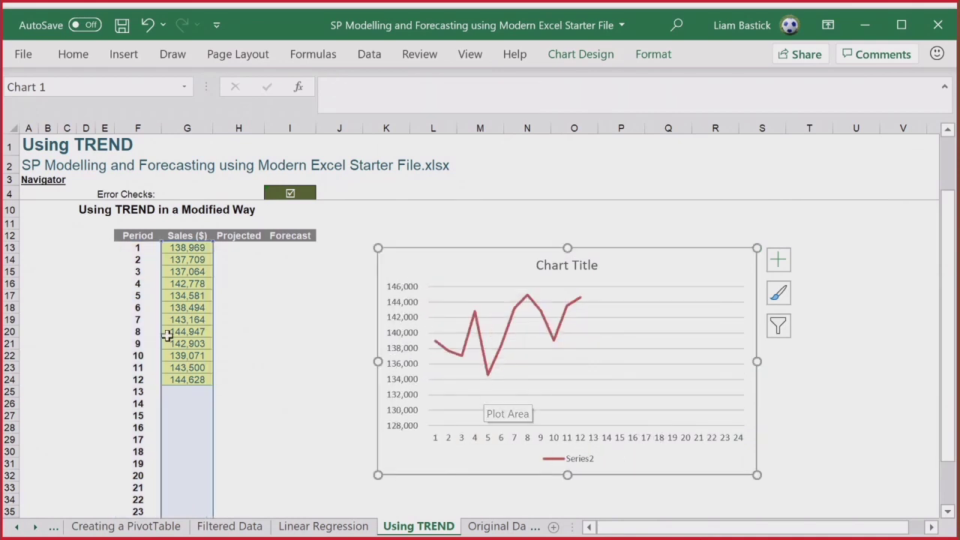
key("Escape")
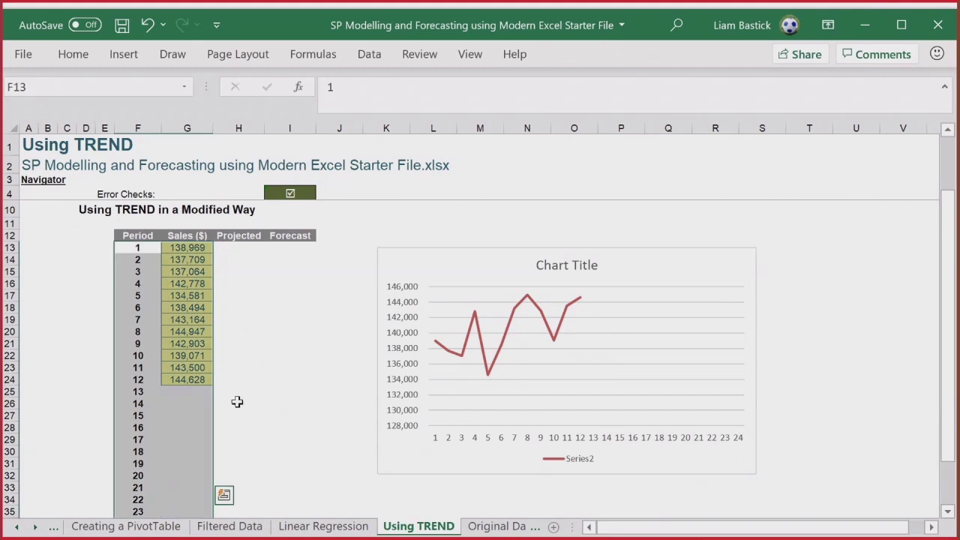
Begin a TREND formula in G25 with $G$13:$G$24 as the known y values and $F$13:$F$24 as the known x values.
left_click(193, 388)
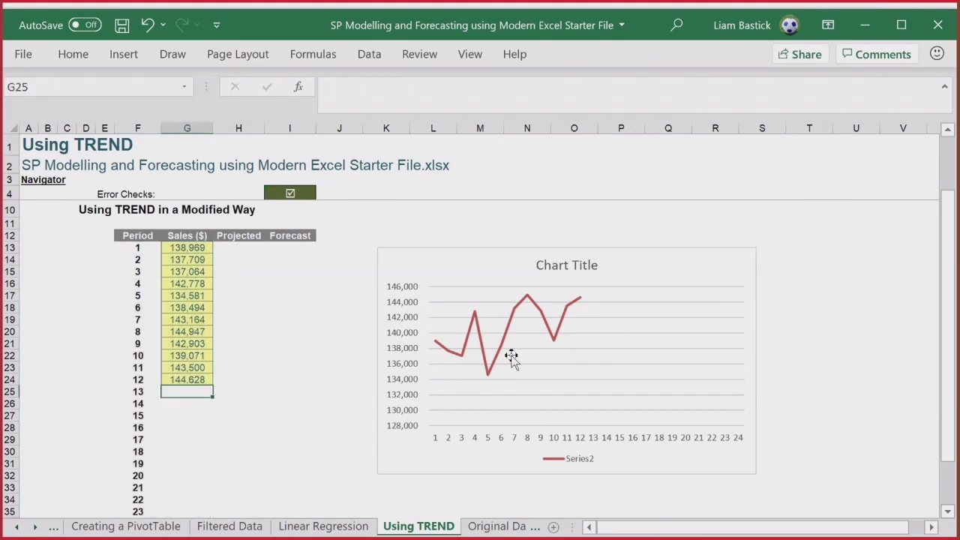
type("=tre")
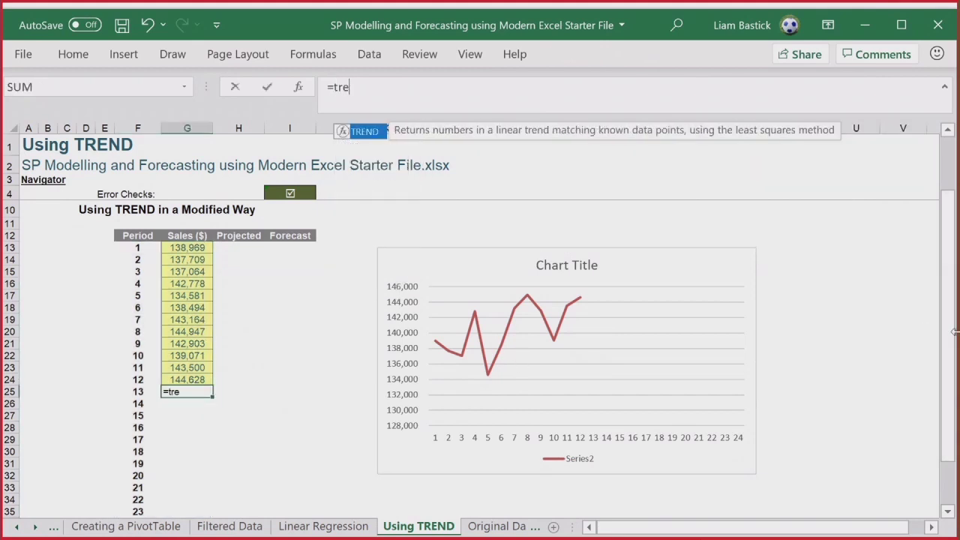
key("Tab")
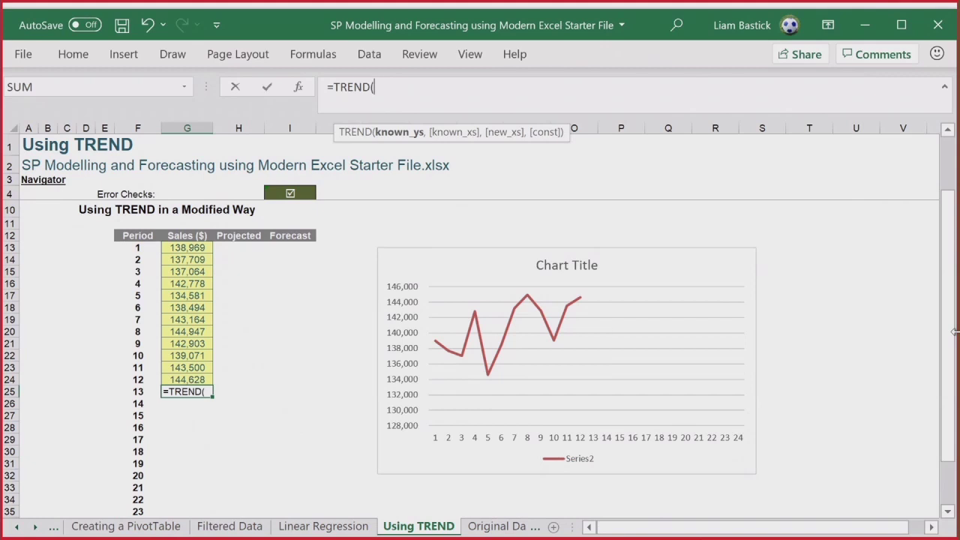
left_click_drag(175, 247, 180, 380)
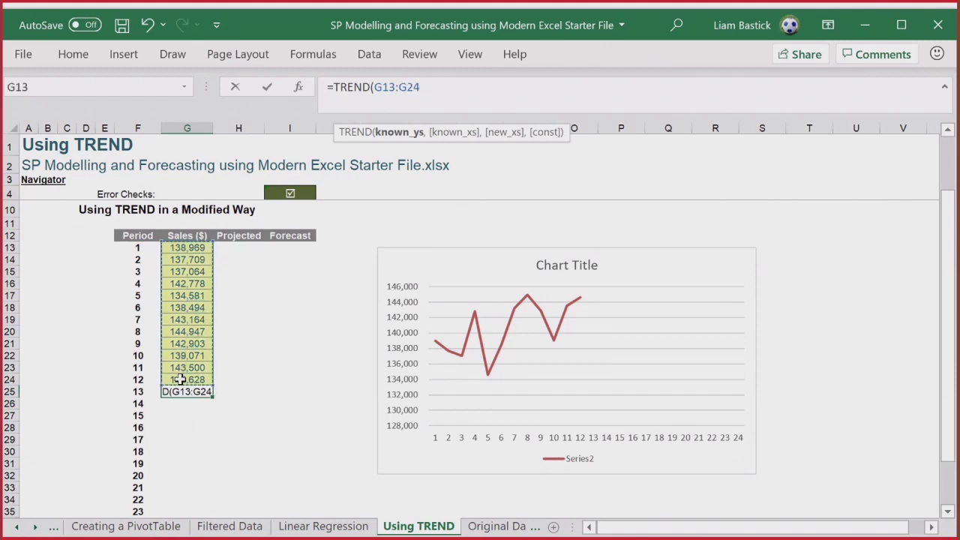
key("F4")
type(",")
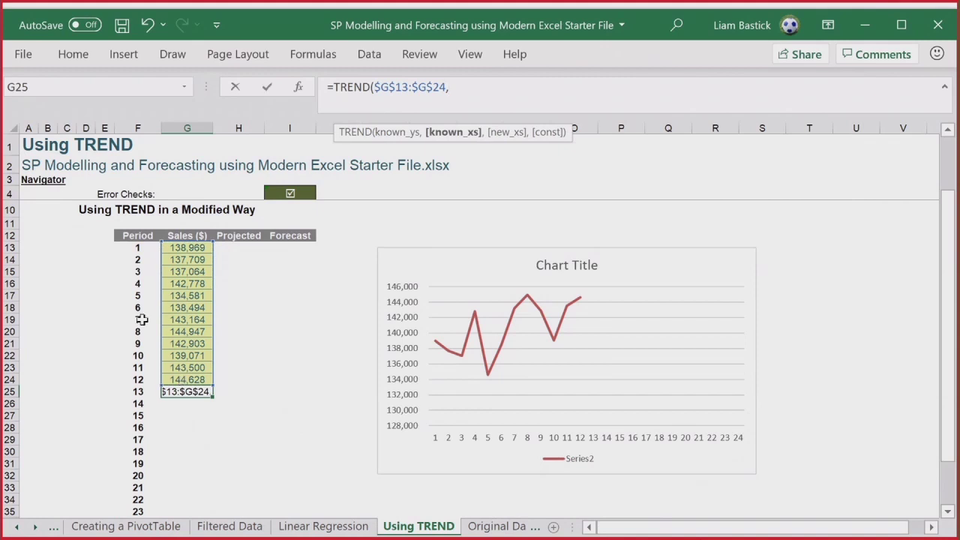
left_click_drag(139, 251, 131, 377)
key("F4")
type(",")
Complete G25's TREND formula with $F25 as the new x value, keeping only its column absolute.
left_click(128, 395)
key("F4")
key("F4")
key("F4")
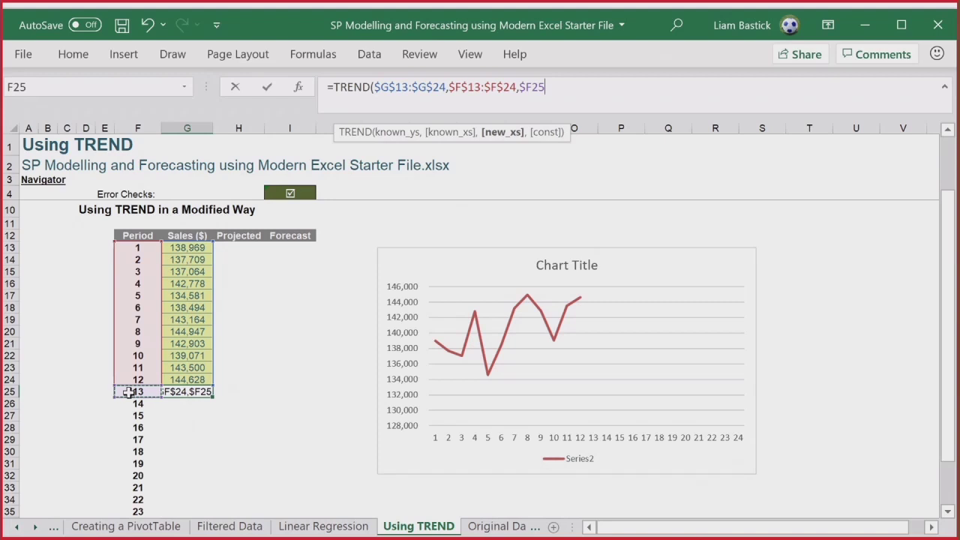
type(")")
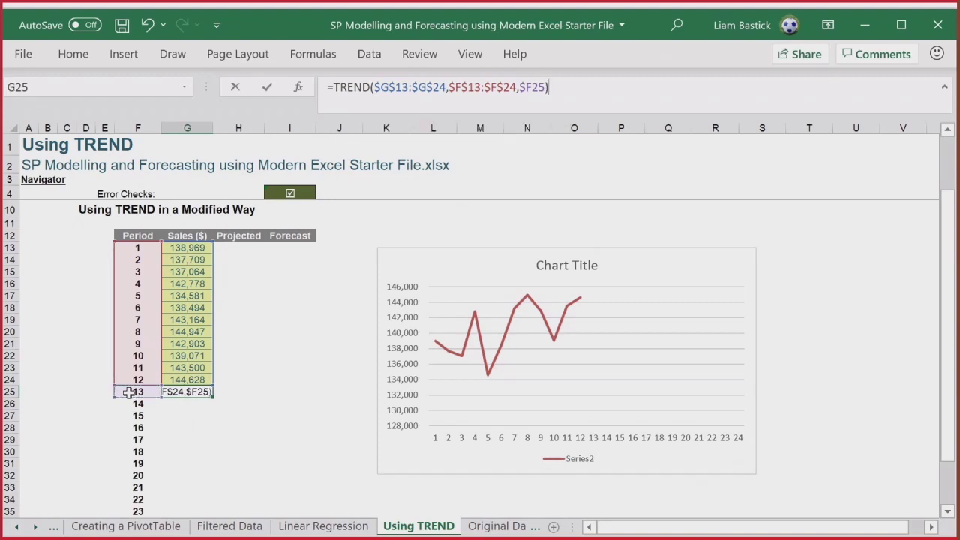
key("Return")
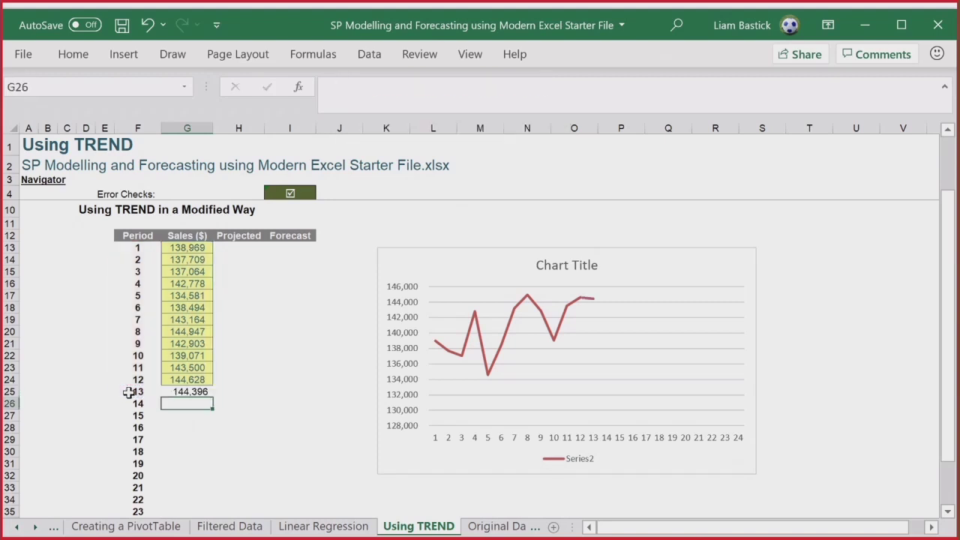
Copy the TREND formula from G25 down through period 24 in G36.
left_click(201, 391)
double_click(209, 397)
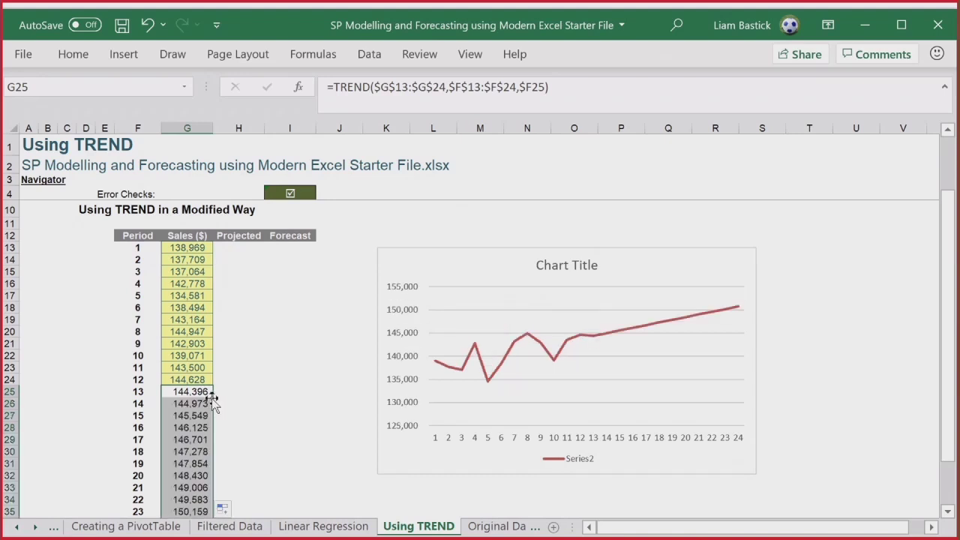
scroll(212, 386, "down", 2)
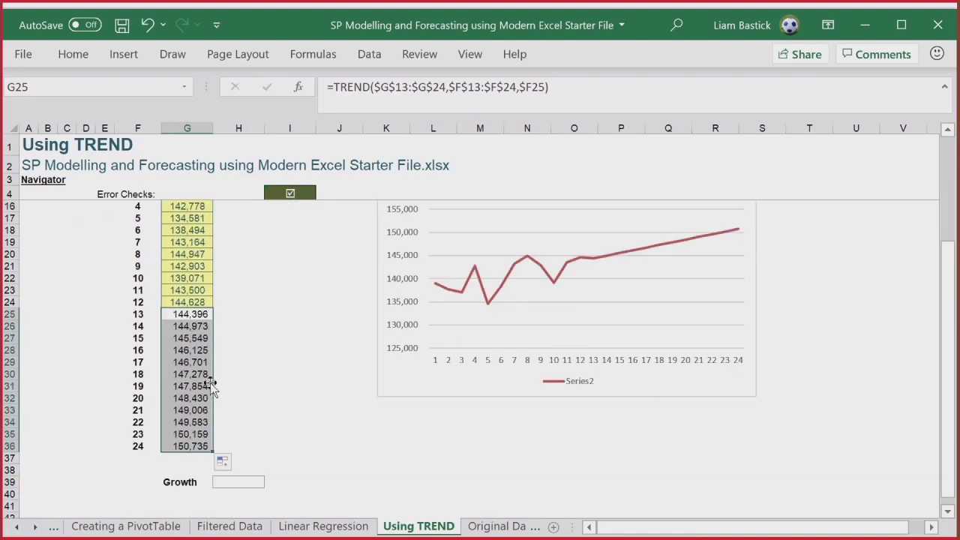
scroll(211, 385, "down", 1)
scroll(212, 386, "up", 1)
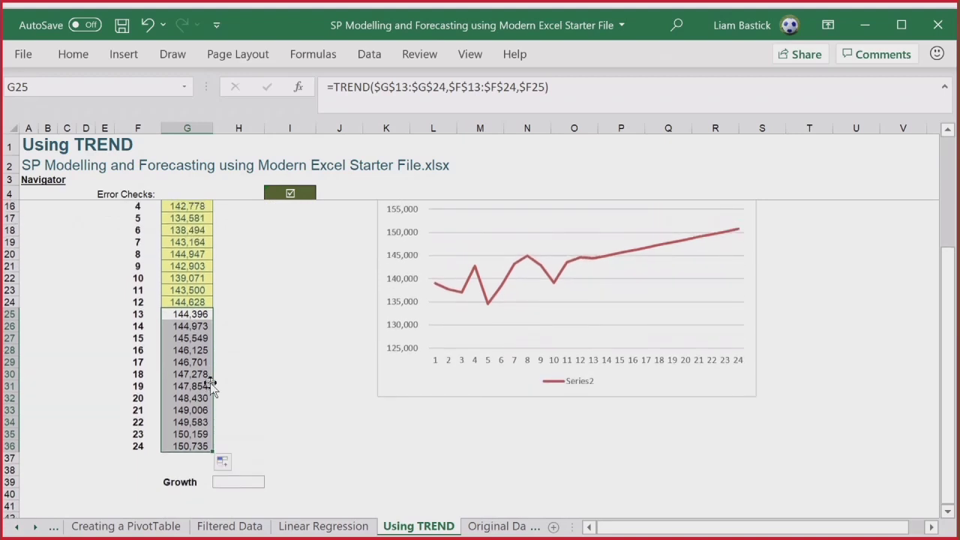
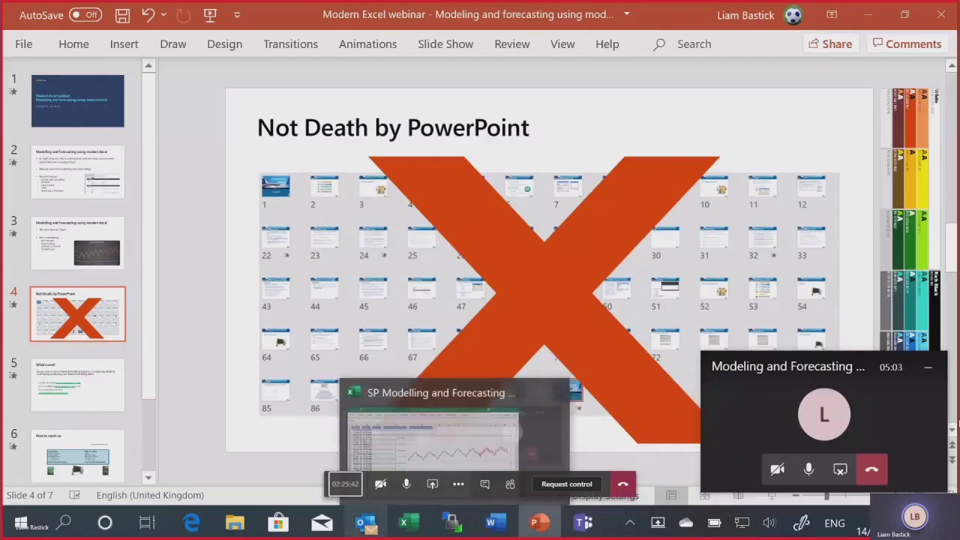
Advance the PowerPoint deck to the "What's next?" slide and switch to the Using TREND sheet in the Excel workbook.
key("Down")
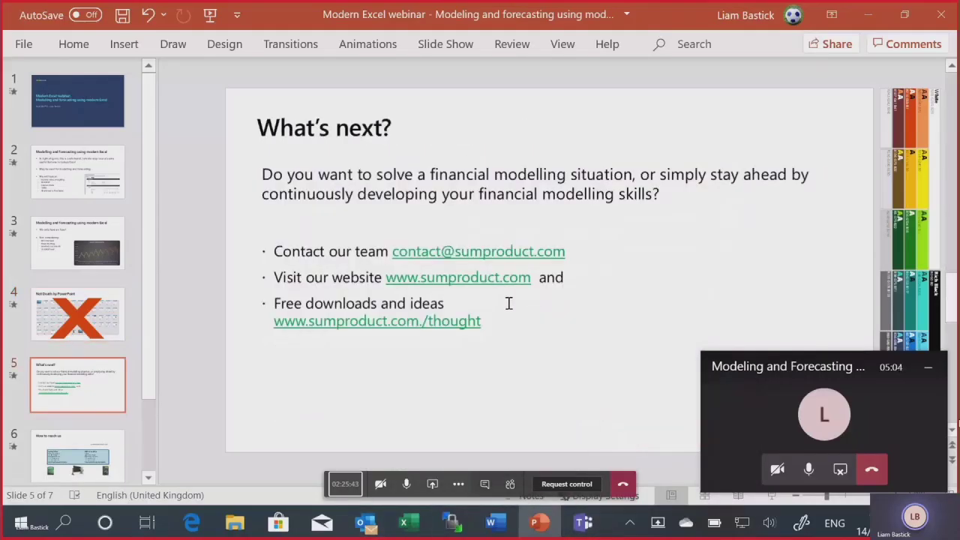
left_click(416, 522)
left_click(600, 140)
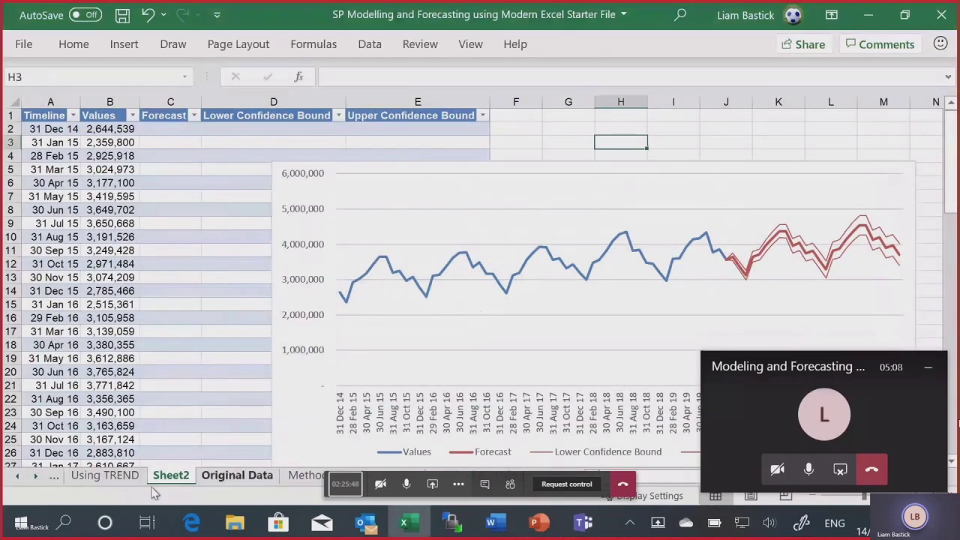
left_click(105, 474)
Clear the period 13 to 24 values in G25:H36 and undo the deletion.
left_click_drag(187, 339, 247, 432)
key("Delete")
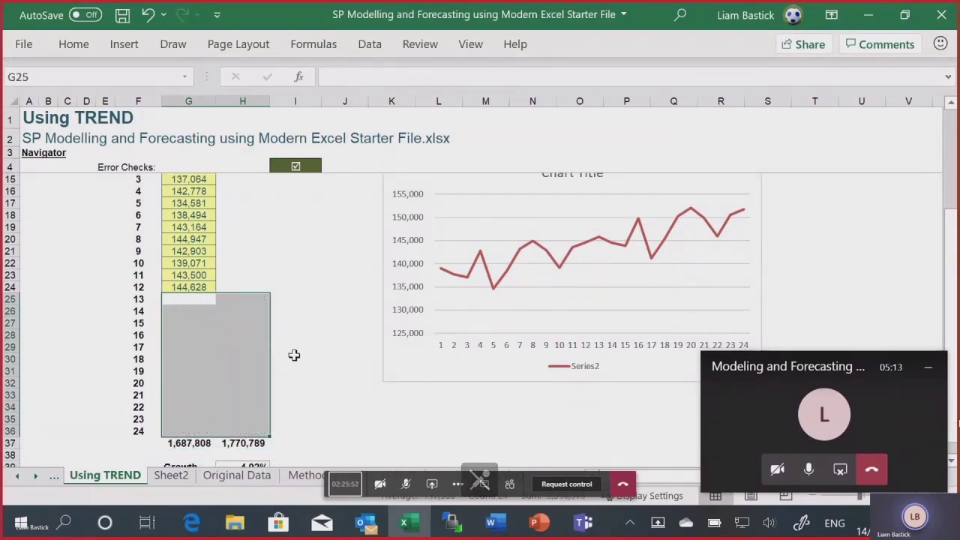
scroll(290, 382, "down", 2)
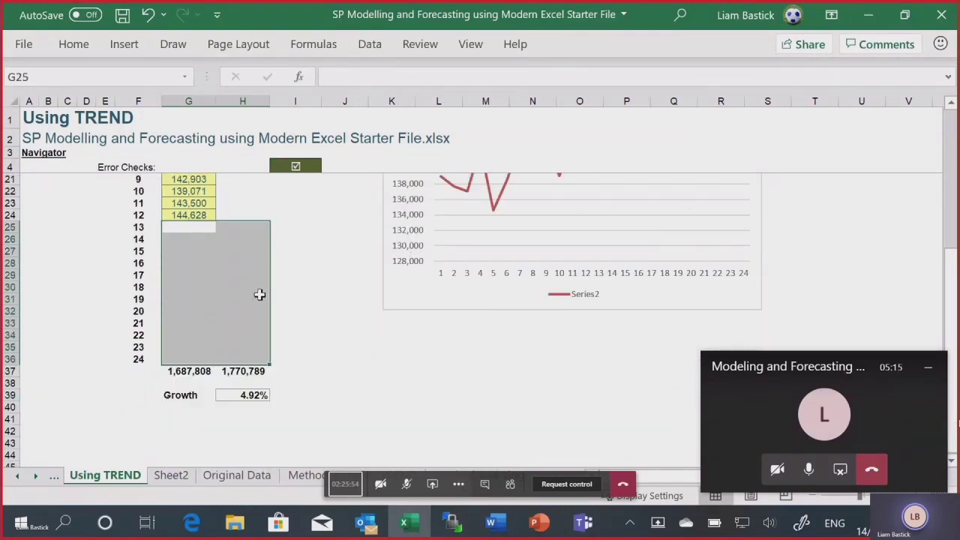
key("ctrl+z")
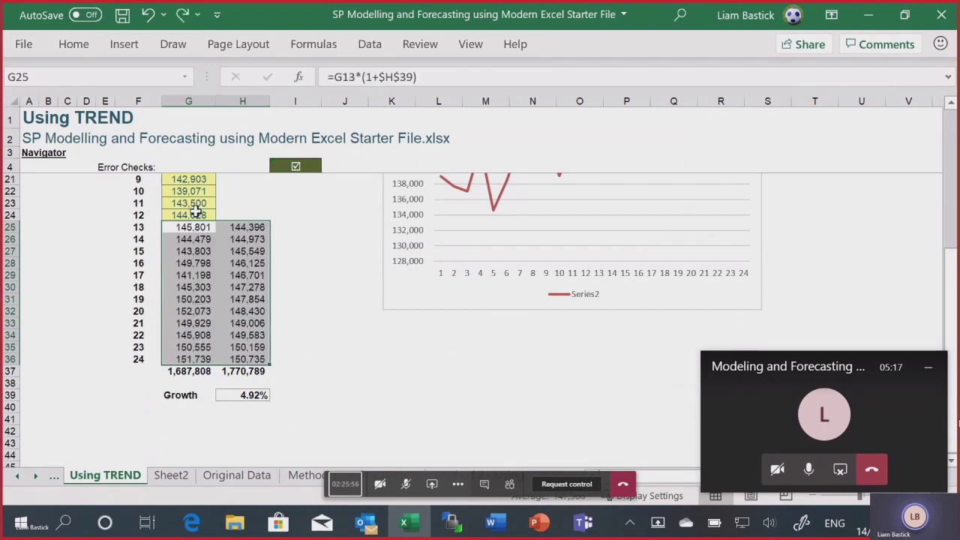
Clear only the Sales ($) cells G25:G36, leaving the Projected column, and minimise the floating call window.
left_click_drag(204, 224, 203, 361)
key("Delete")
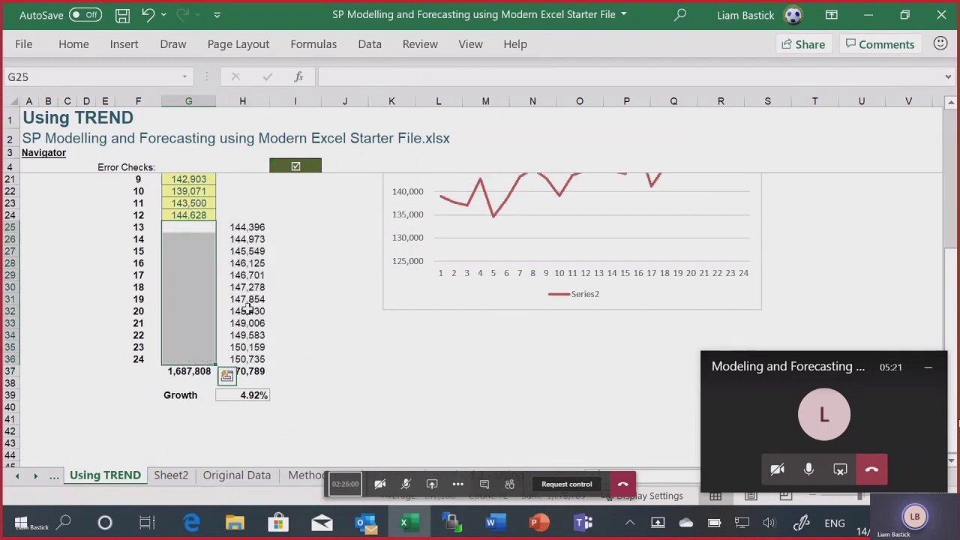
left_click(237, 228)
scroll(341, 239, "up", 1)
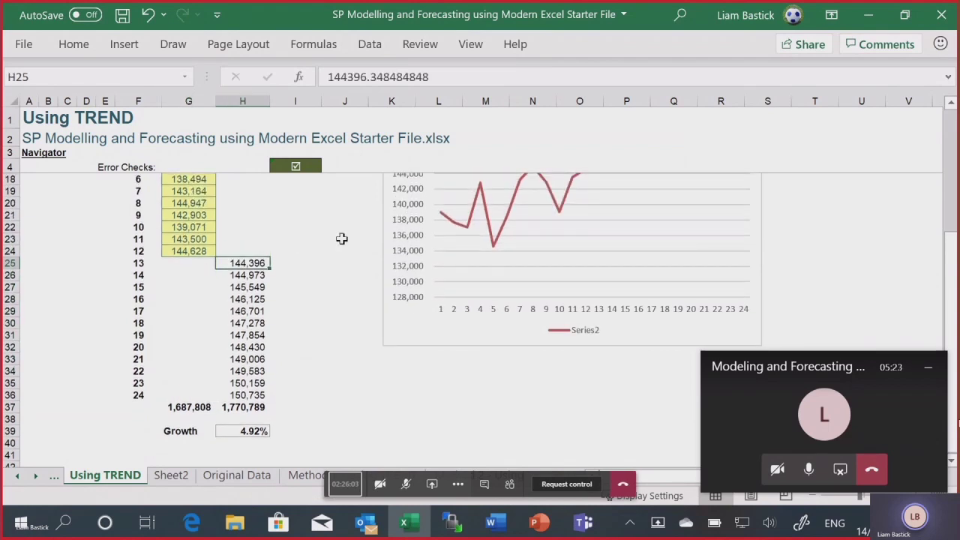
left_click(928, 367)
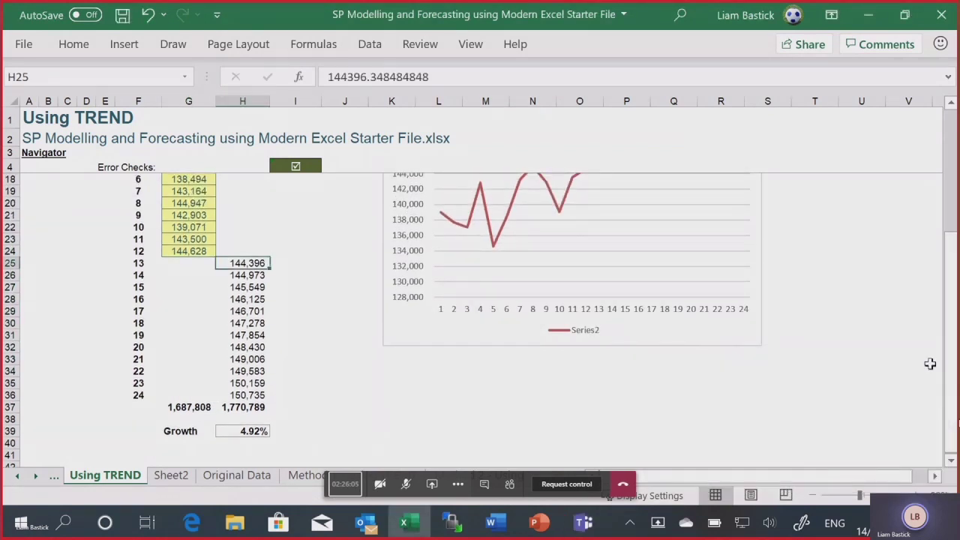
Examine the totals in G37 and H37 and the Growth formula in H39.
left_click(205, 406)
left_click(238, 409)
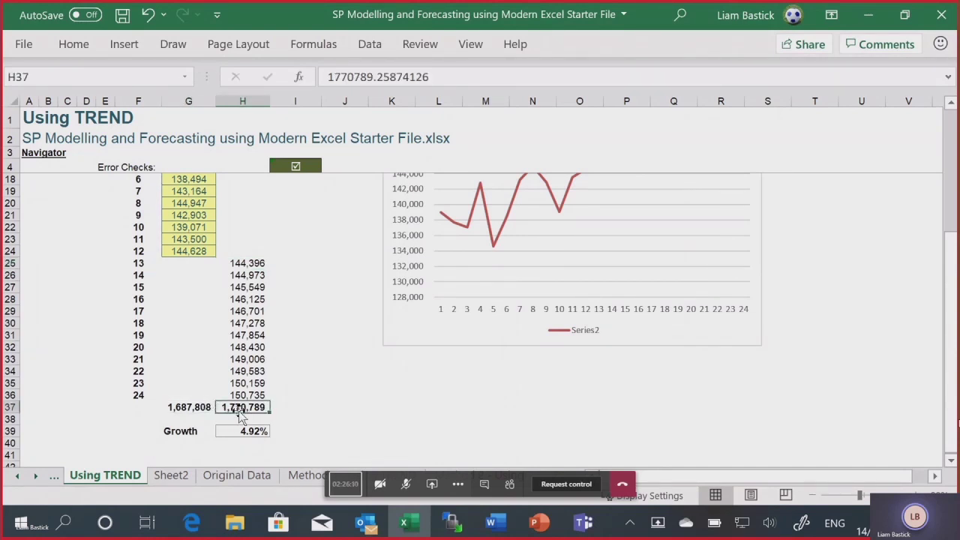
left_click(240, 431)
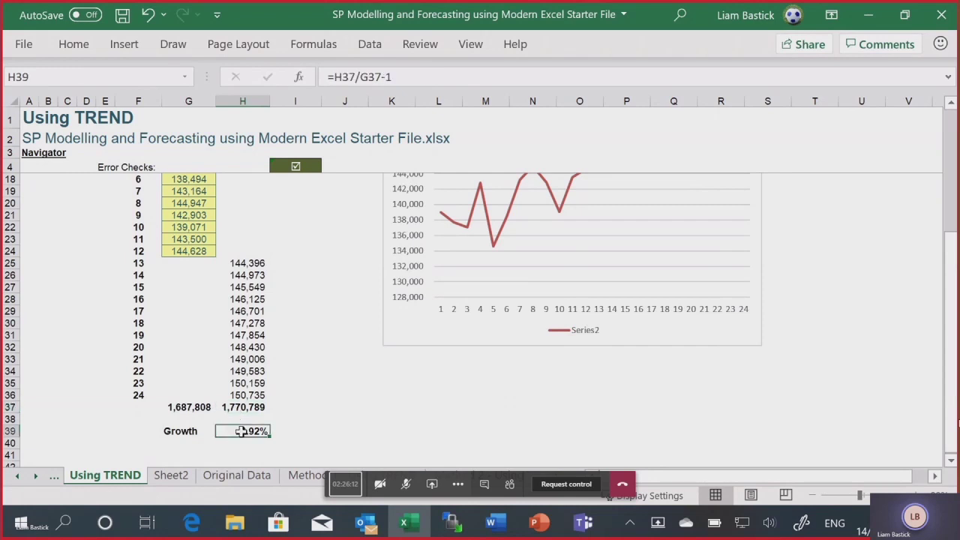
key("F2")
key("Escape")
Enter =G13*(1+$H$39) in G25 as the period 13 sales forecast.
left_click(210, 264)
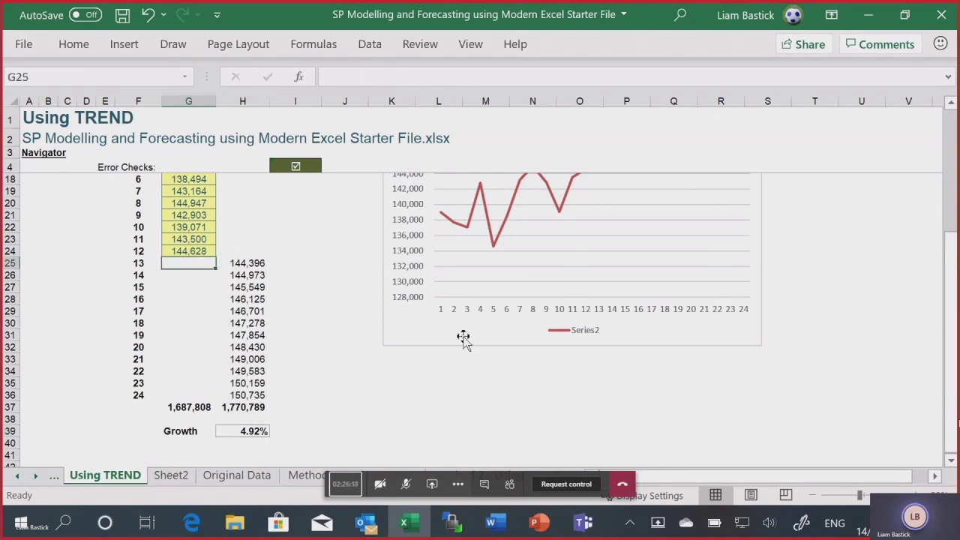
scroll(481, 328, "up", 2)
type("=")
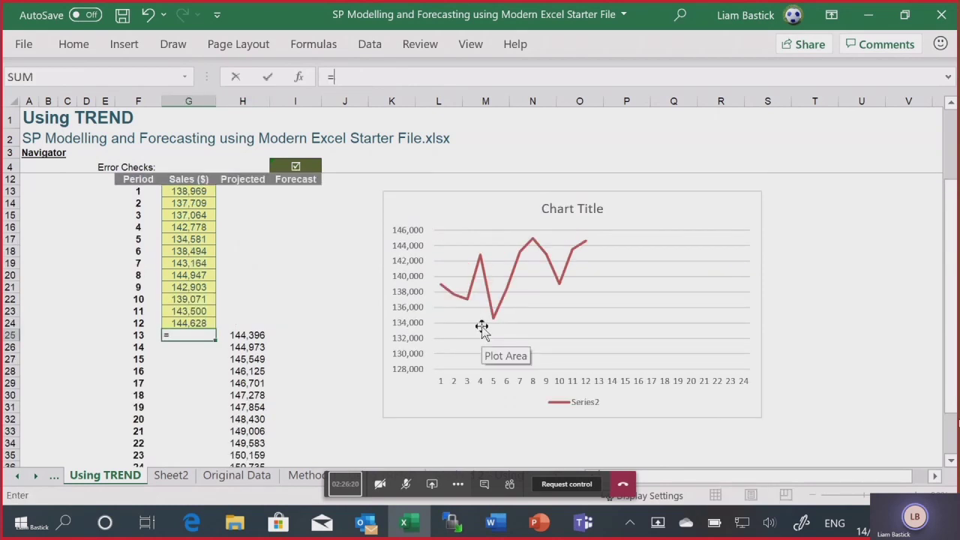
left_click(188, 192)
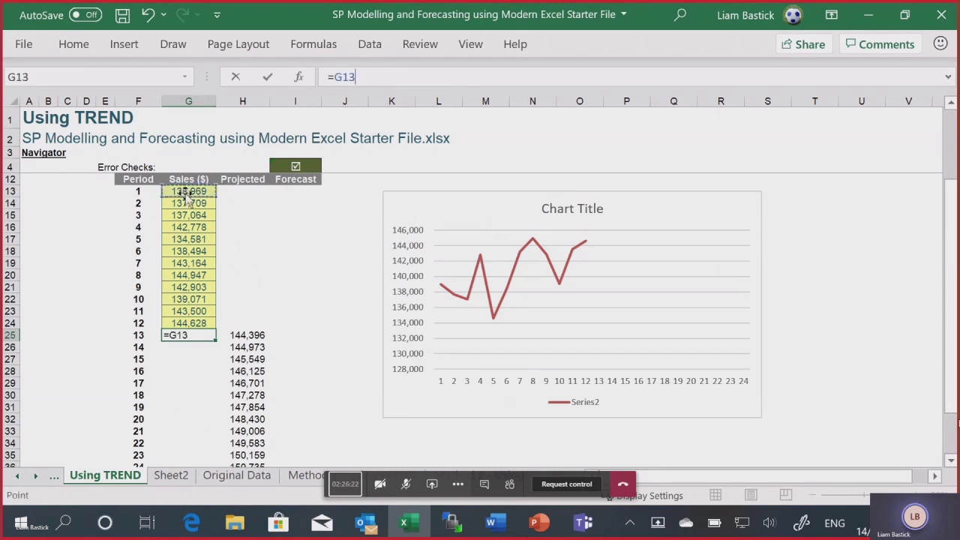
type("*")
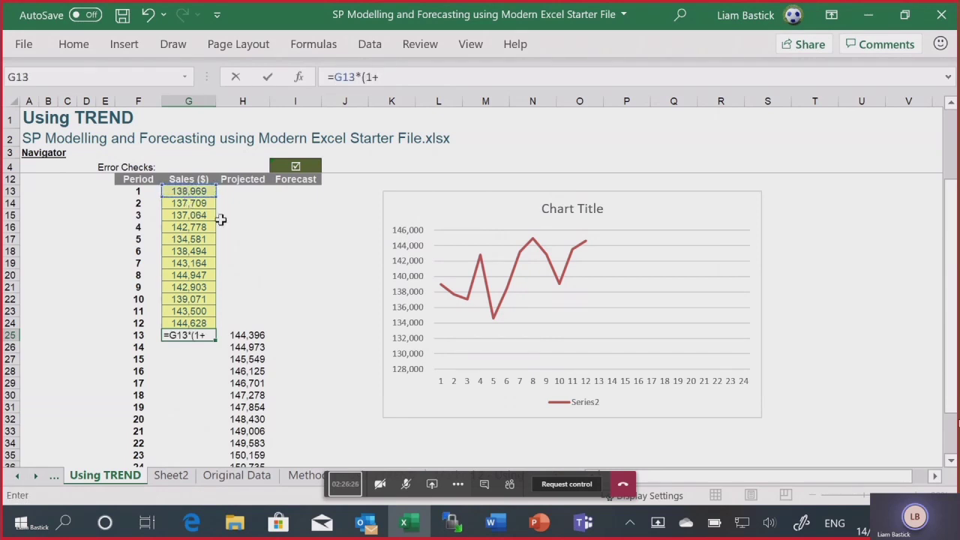
scroll(272, 238, "down", 4)
type("(1+")
left_click(249, 359)
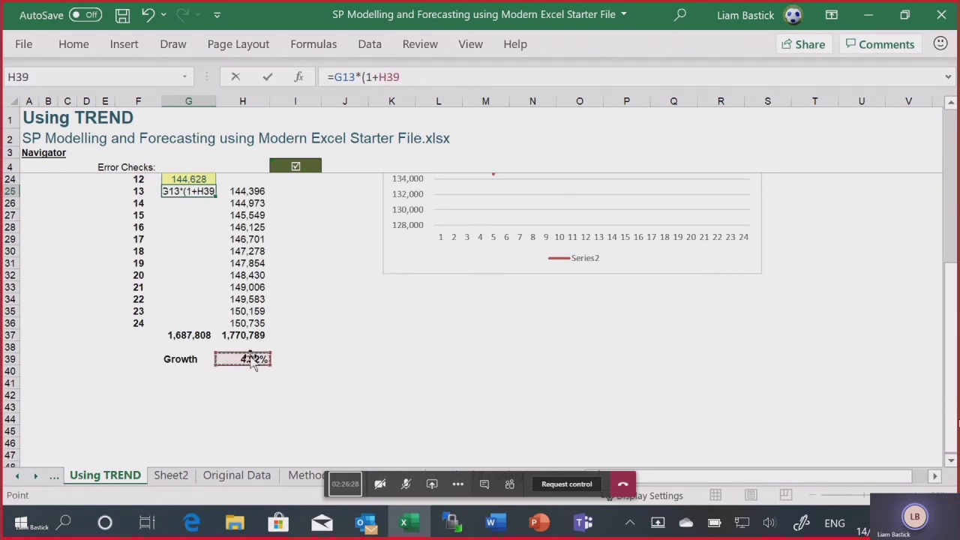
key("F4")
type(")")
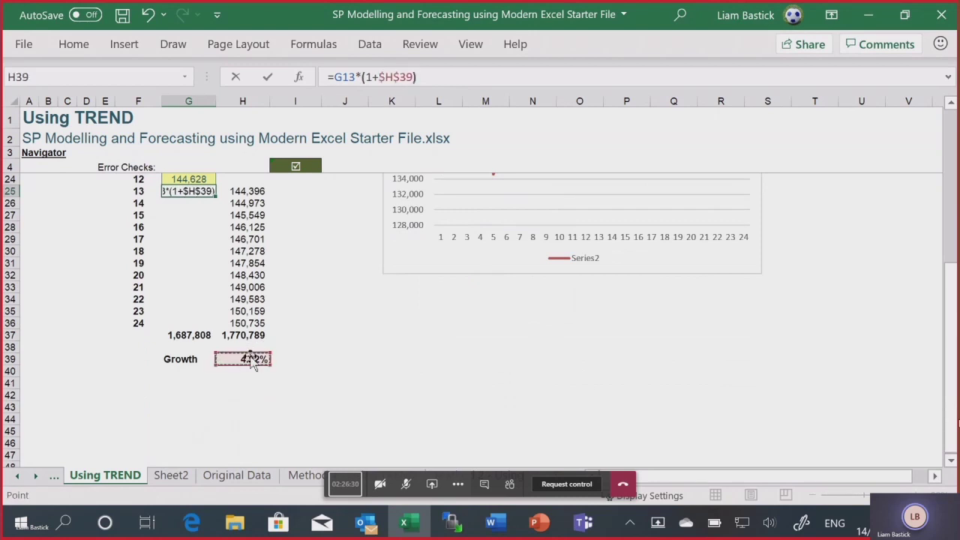
key("Return")
Fill the G25 growth formula down through G36 and view the extended sales line in the chart.
left_click(199, 190)
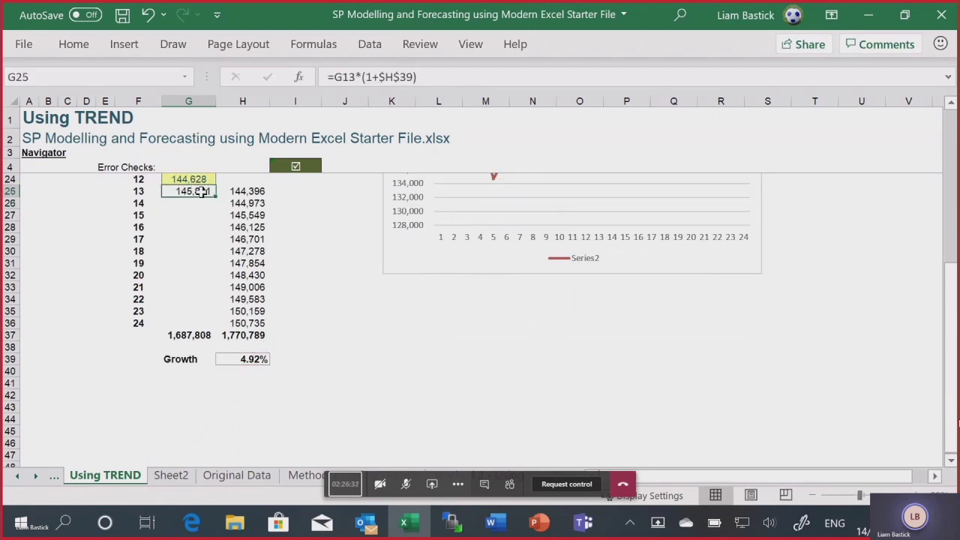
double_click(218, 202)
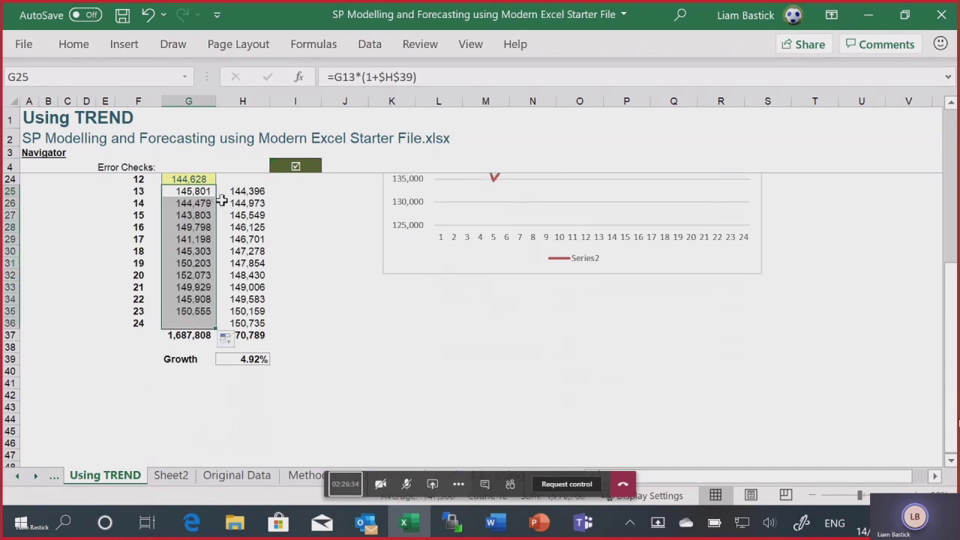
scroll(315, 255, "up", 3)
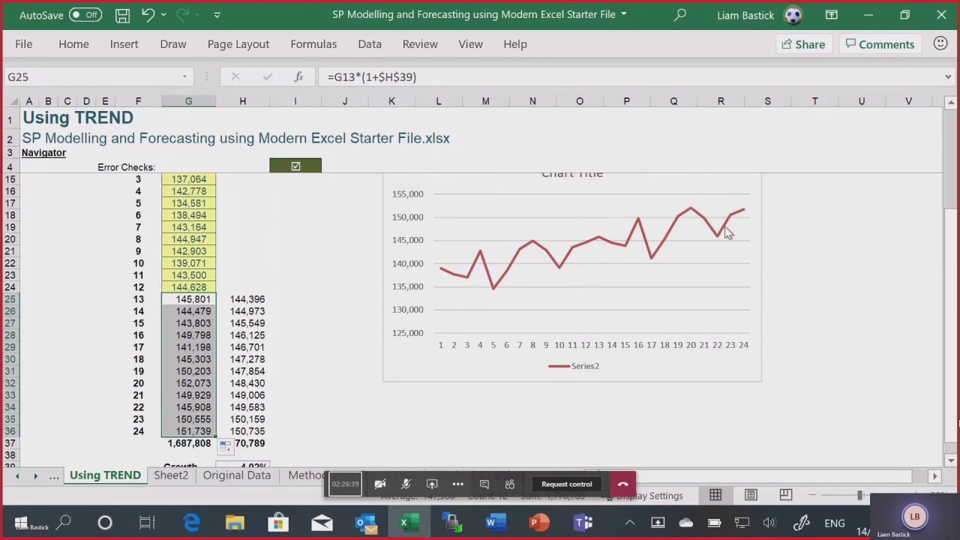
mouse_move(726, 232)
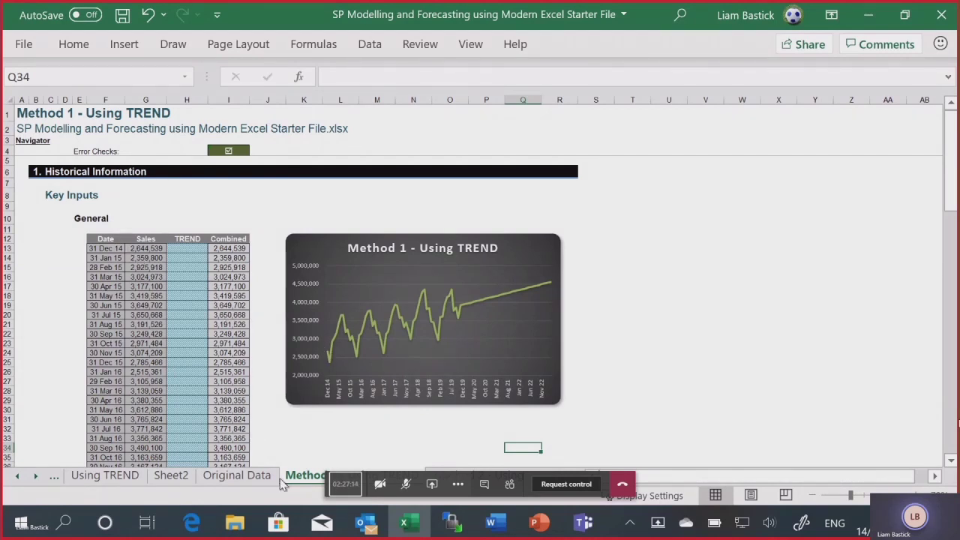
Review the Original Data sheet, then examine the Combined and TREND formulas and chart on the Method 1 - Using TREND sheet.
scroll(371, 302, "up", 20)
scroll(394, 278, "down", 3)
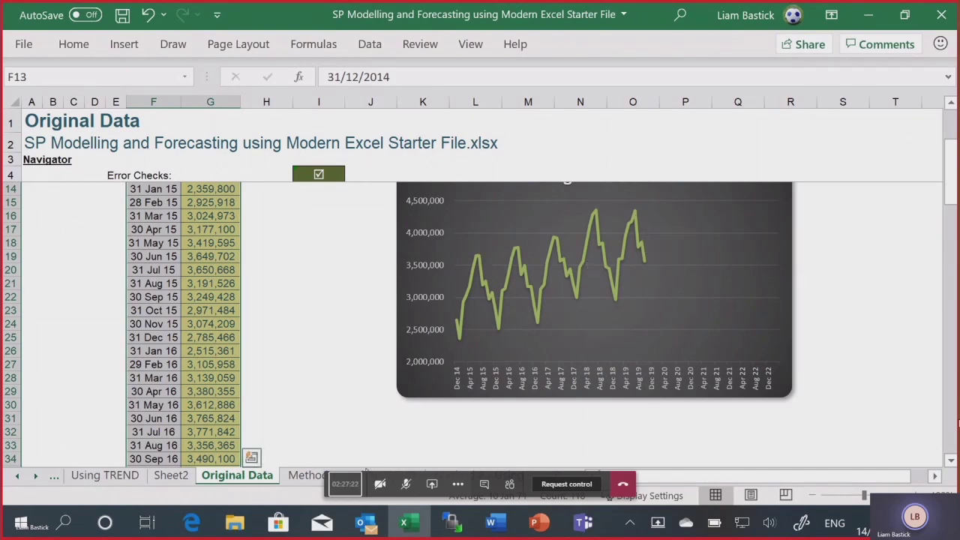
left_click(307, 475)
left_click(230, 304)
scroll(232, 315, "down", 12)
scroll(242, 323, "down", 6)
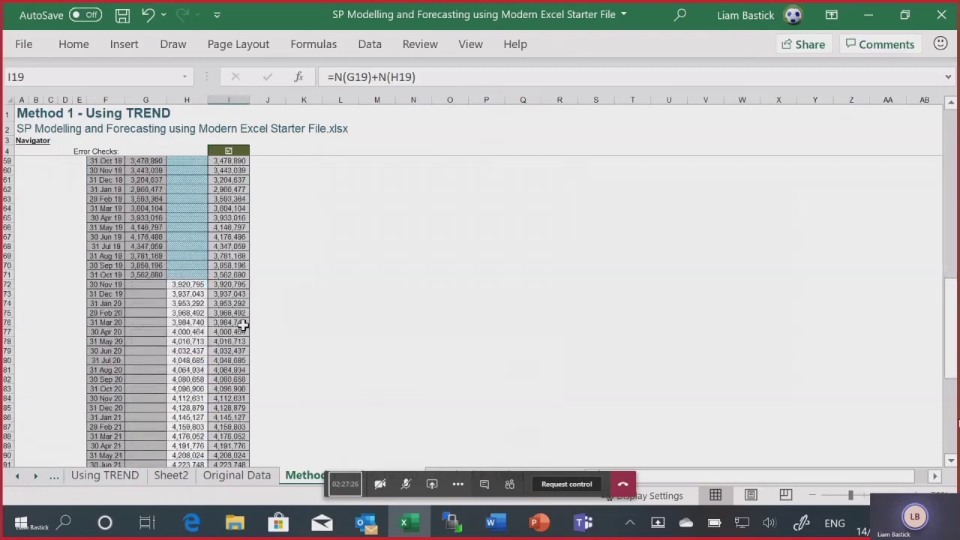
left_click(186, 292)
double_click(338, 77)
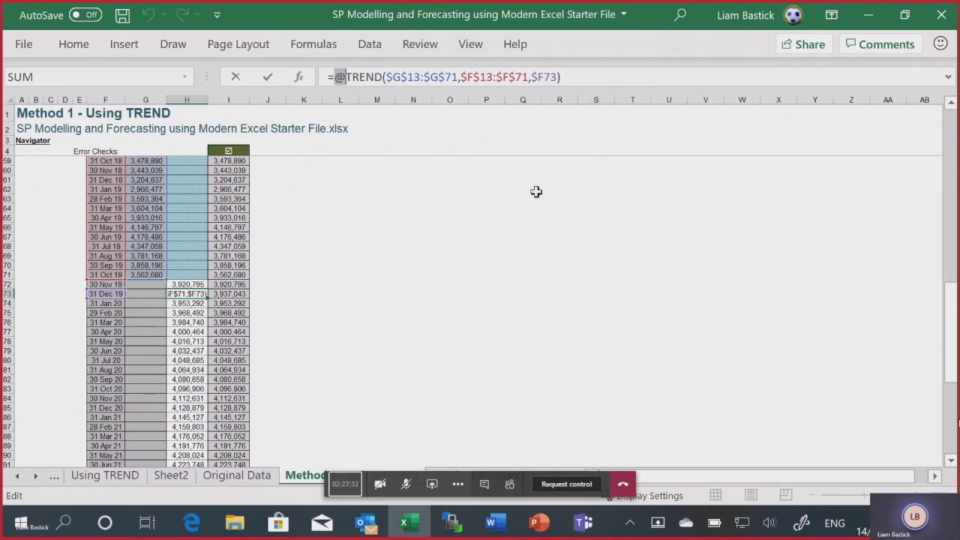
key("ctrl+Return")
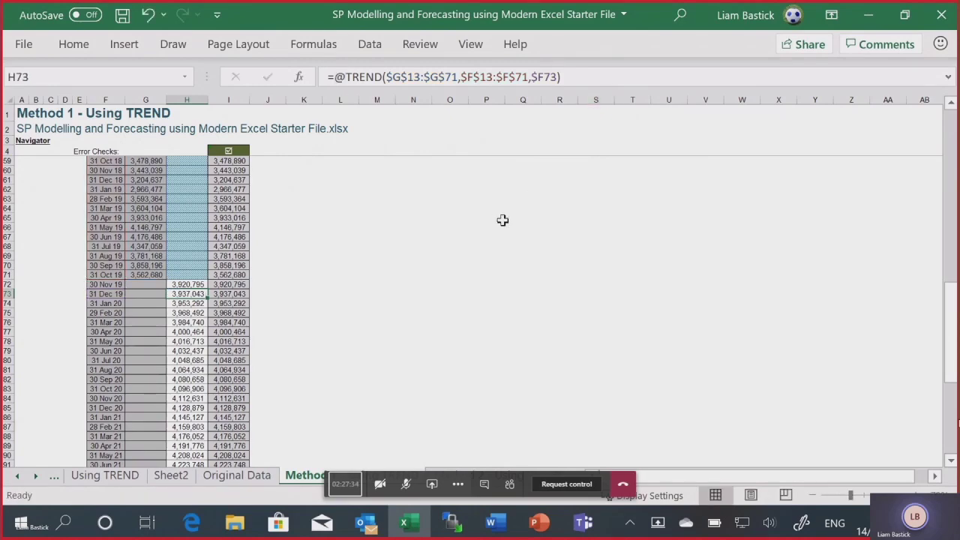
scroll(502, 220, "up", 15)
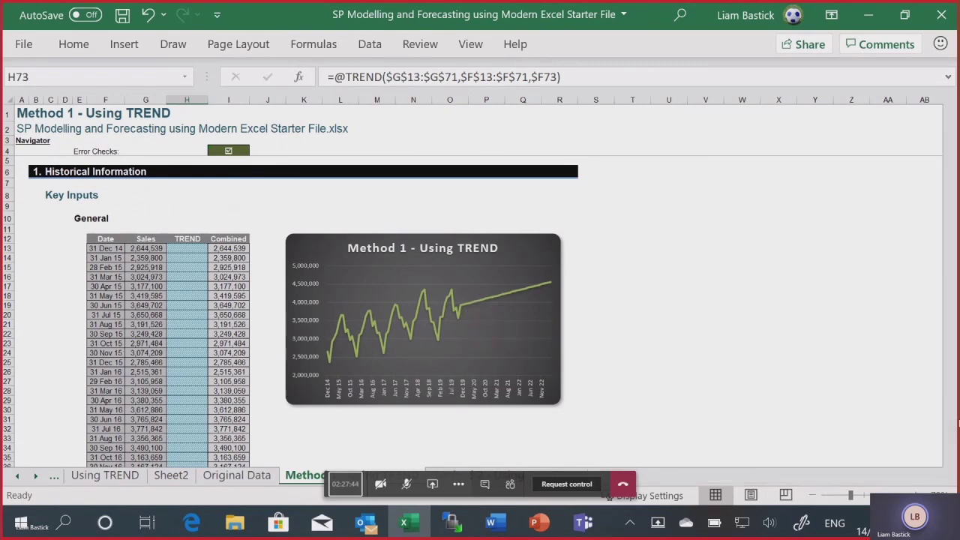
On the Method 2 - Using TREND + CAGR sheet, examine the periodicity duration, the two cycle-sum formulas and the chart.
key("ctrl+Page_Down")
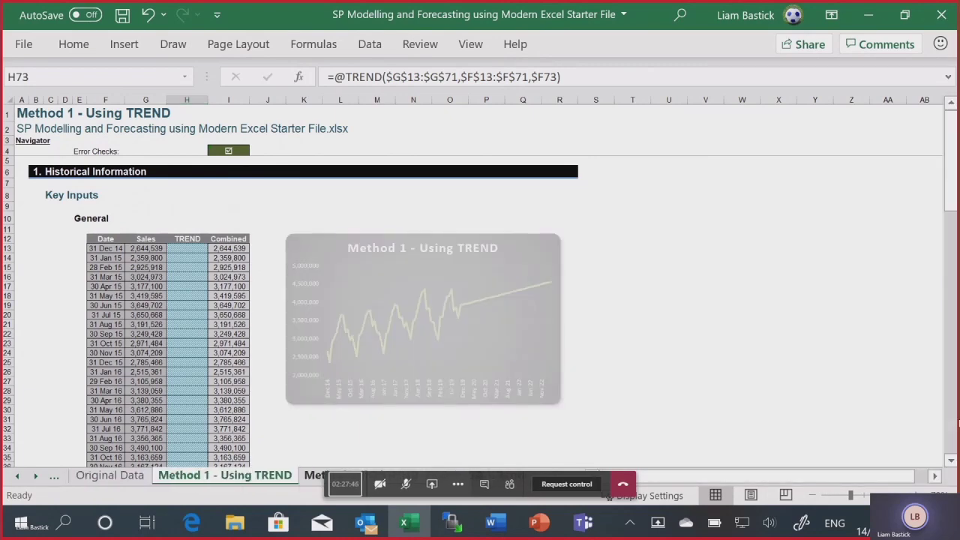
key("ctrl+Page_Down")
scroll(593, 353, "down", 5)
left_click(577, 346)
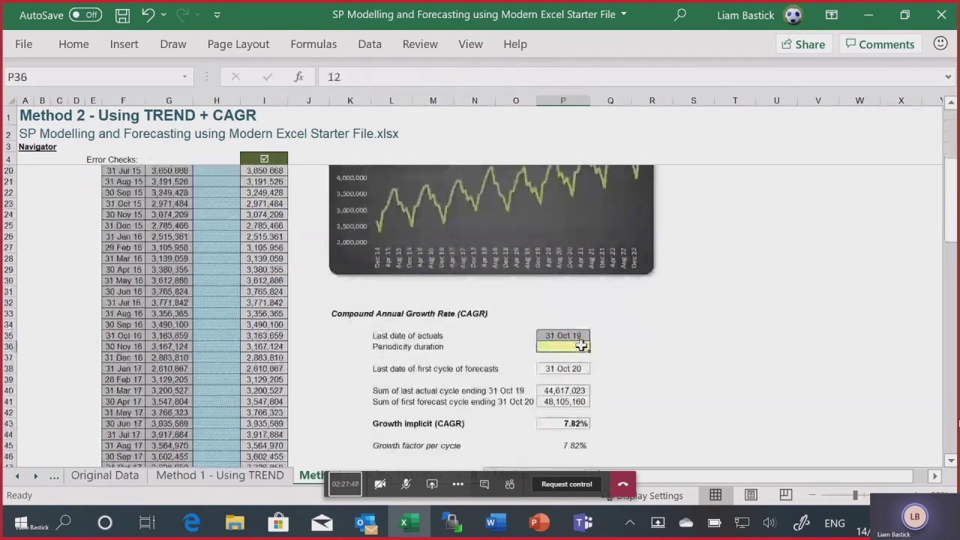
left_click(564, 391)
left_click(564, 402)
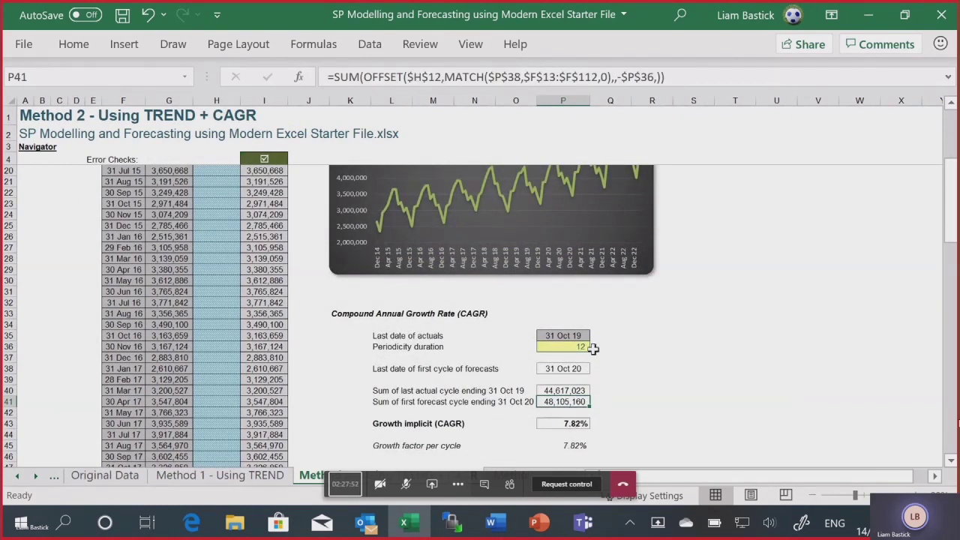
scroll(592, 349, "up", 2)
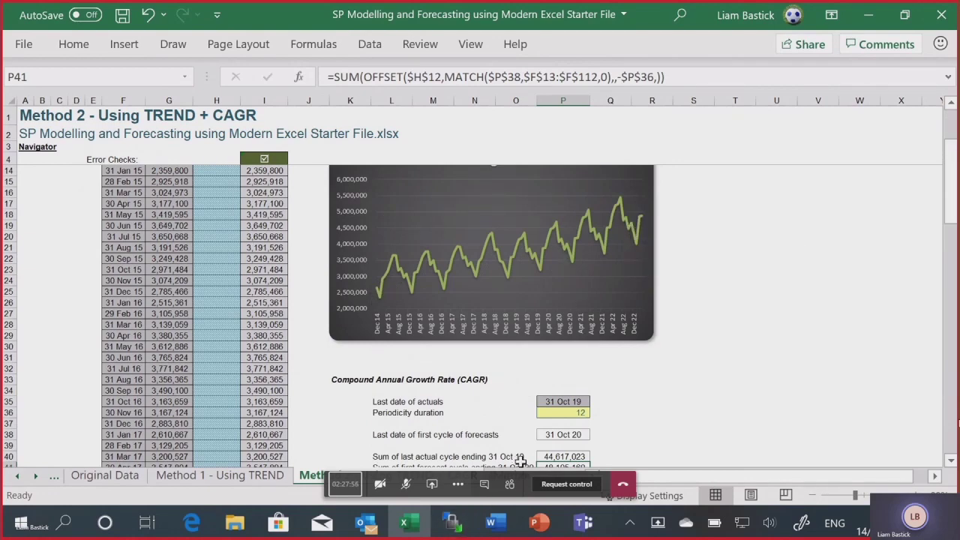
View the forecast chart with confidence bounds on the Method 3 - Using FORECAST.ETS sheet.
key("ctrl+Page_Down")
scroll(499, 375, "down", 2)
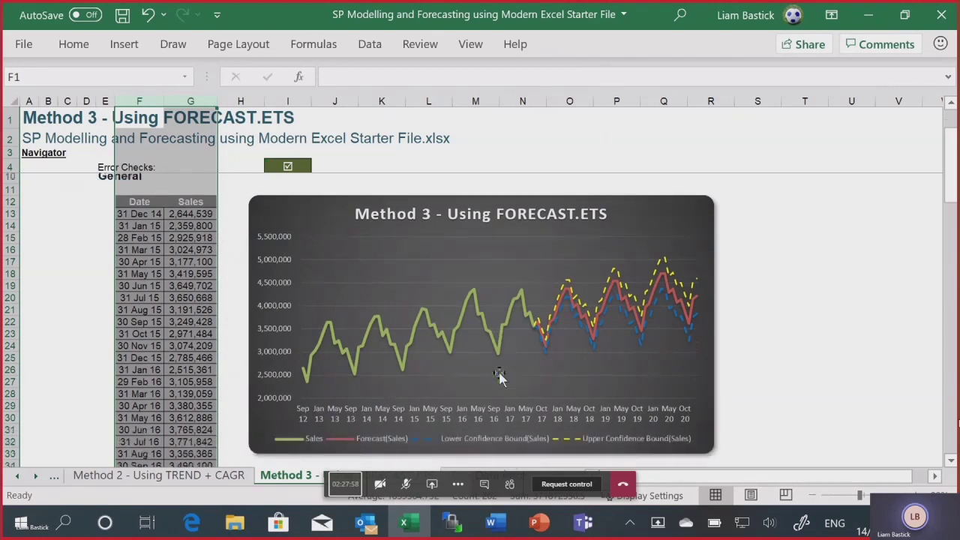
left_click(868, 335)
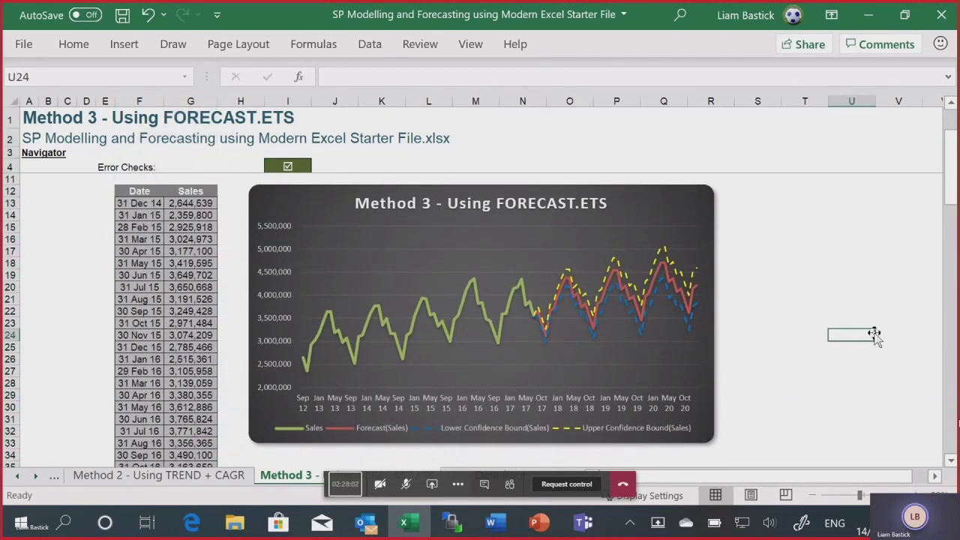
Select the actual dates and sales F13:G71 on the Original Data sheet, ending at 31 Oct 19.
left_click(21, 476)
left_click(21, 475)
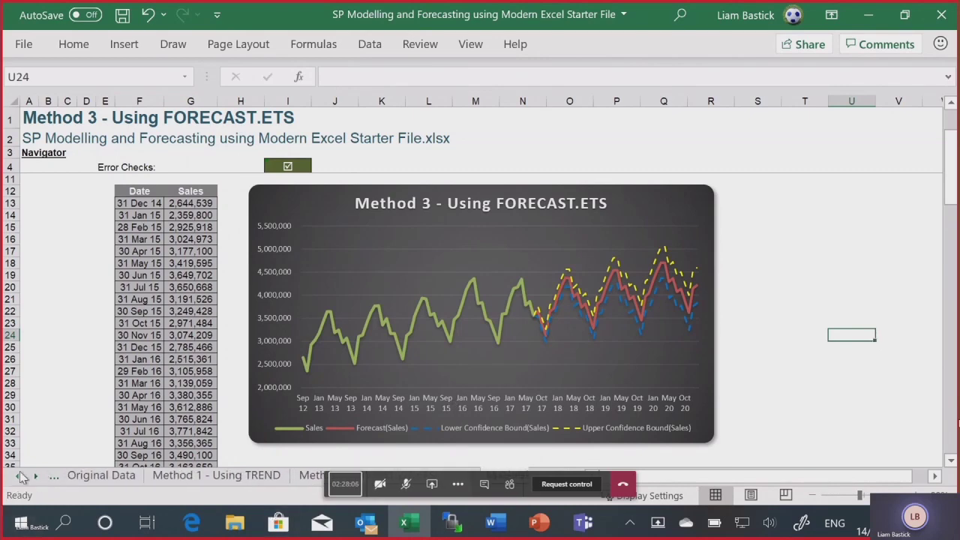
left_click(101, 476)
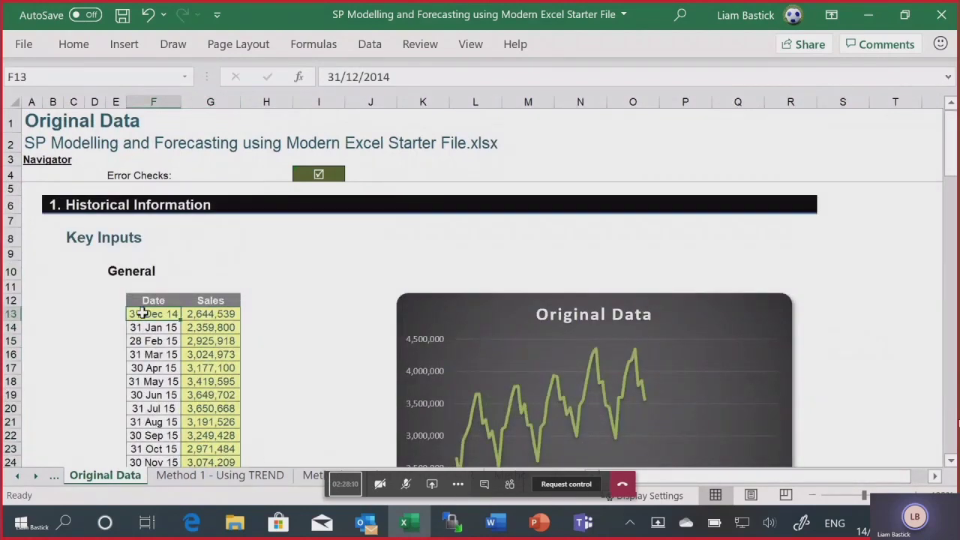
key("shift+Right")
key("ctrl+shift+Down")
key("shift+Up")
key("shift+Up")
key("shift+Up")
key("shift+Up")
key("shift+Up")
key("shift+Up")
key("shift+Up")
key("shift+Up")
key("shift+Up")
key("shift+Up")
key("shift+Up")
key("shift+Up")
key("shift+Up")
key("shift+Up")
key("shift+Up")
key("shift+Up")
key("shift+Up")
key("shift+Up")
key("shift+Up")
key("shift+Up")
key("shift+Up")
key("shift+Up")
key("shift+Up")
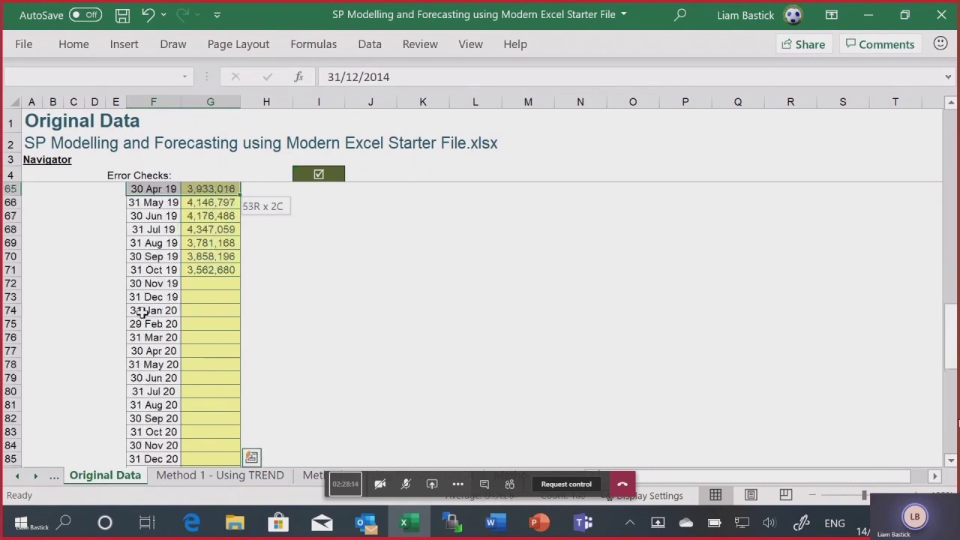
key("shift+Up")
key("shift+Up")
key("shift+Up")
key("shift+Up")
key("shift+Up")
key("shift+Up")
key("shift+Up")
key("shift+Down")
key("shift+Down")
key("shift+Down")
key("shift+Down")
key("shift+Down")
key("shift+Down")
key("shift+Down")
key("shift+Down")
key("shift+Down")
key("shift+Down")
key("shift+Down")
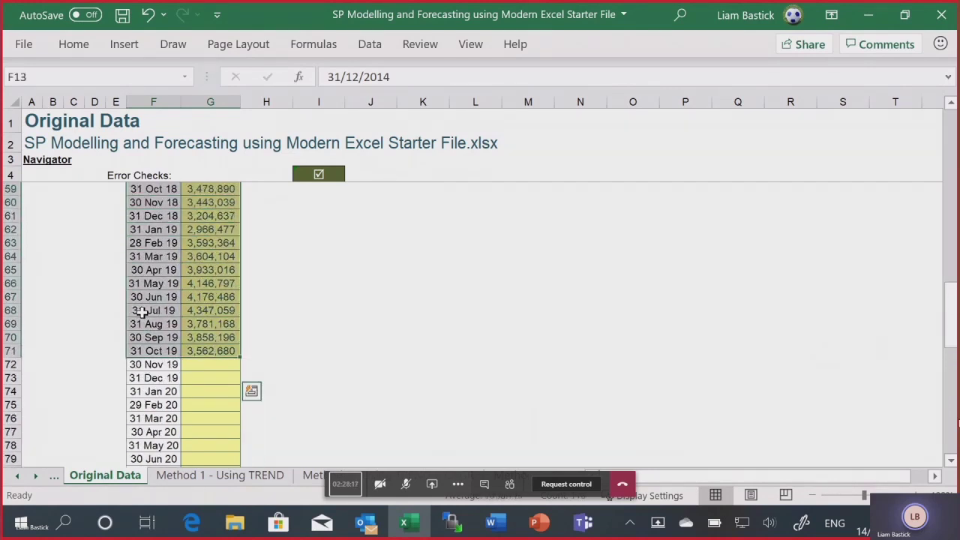
Start a Forecast Sheet from the selected data and set the forecast end to 31/12/2021.
left_click(369, 43)
left_click(829, 107)
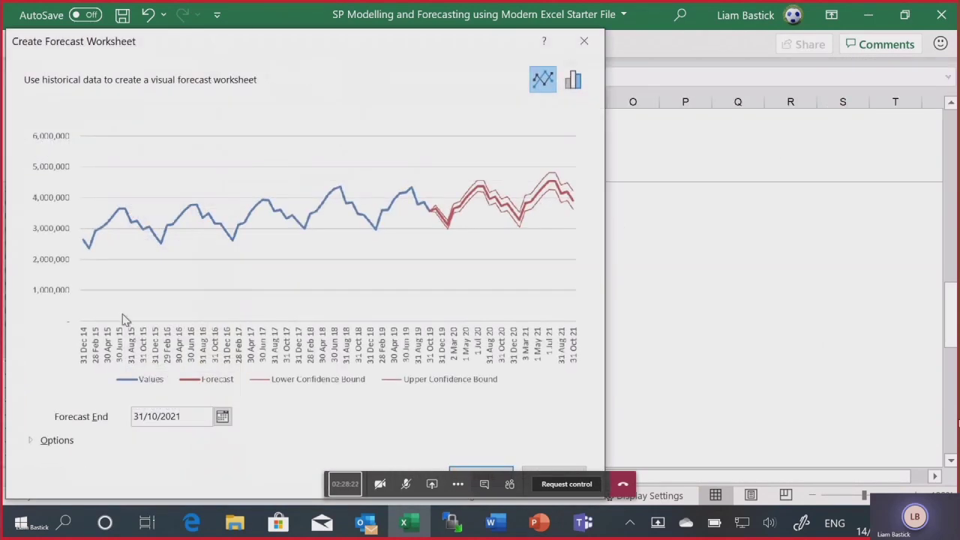
left_click(222, 416)
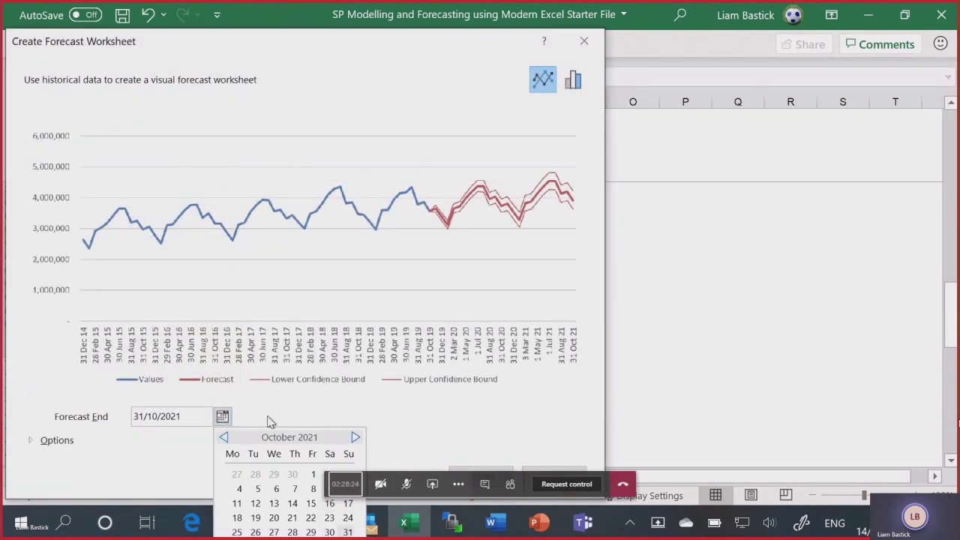
left_click(356, 437)
left_click(356, 437)
left_click(356, 437)
left_click(223, 437)
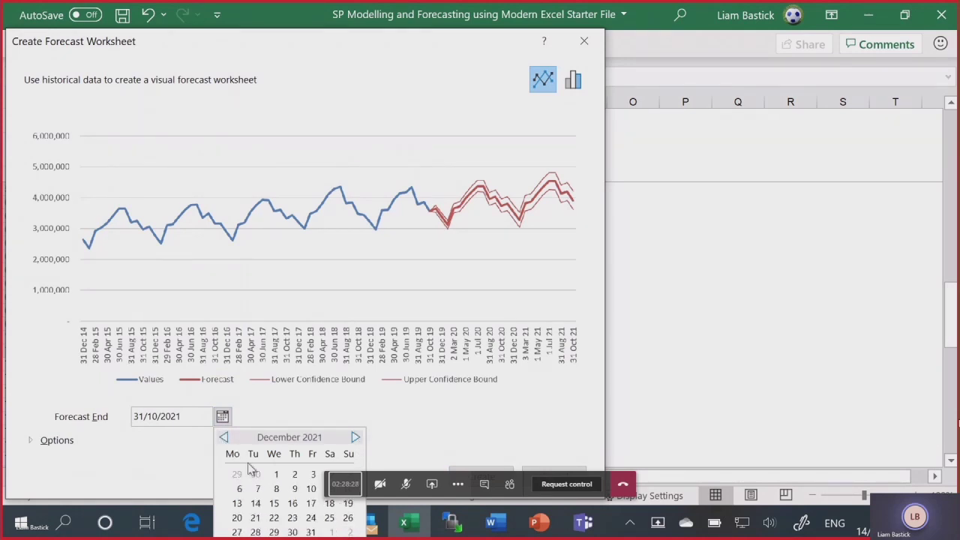
left_click(309, 532)
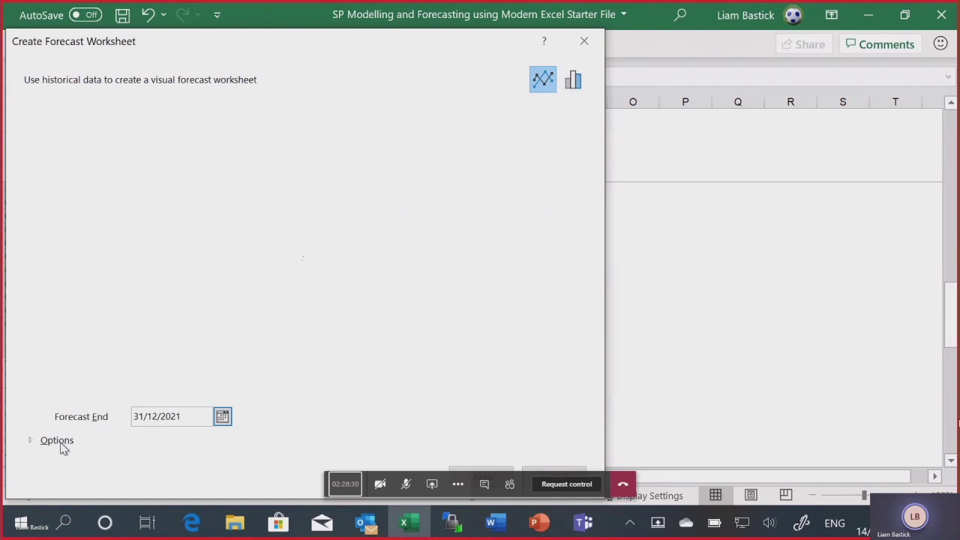
Check the additional forecast options without changing them and create the forecast worksheet.
left_click(30, 442)
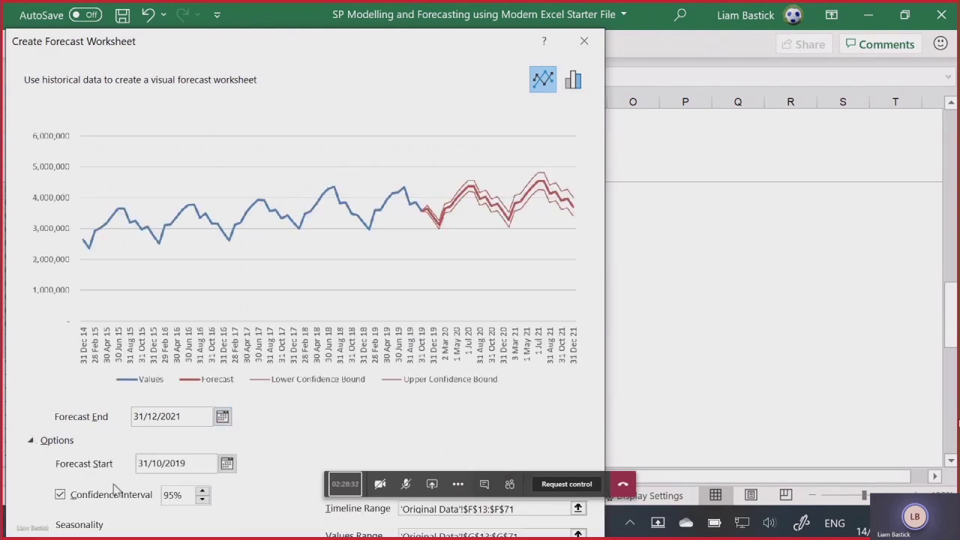
left_click(30, 442)
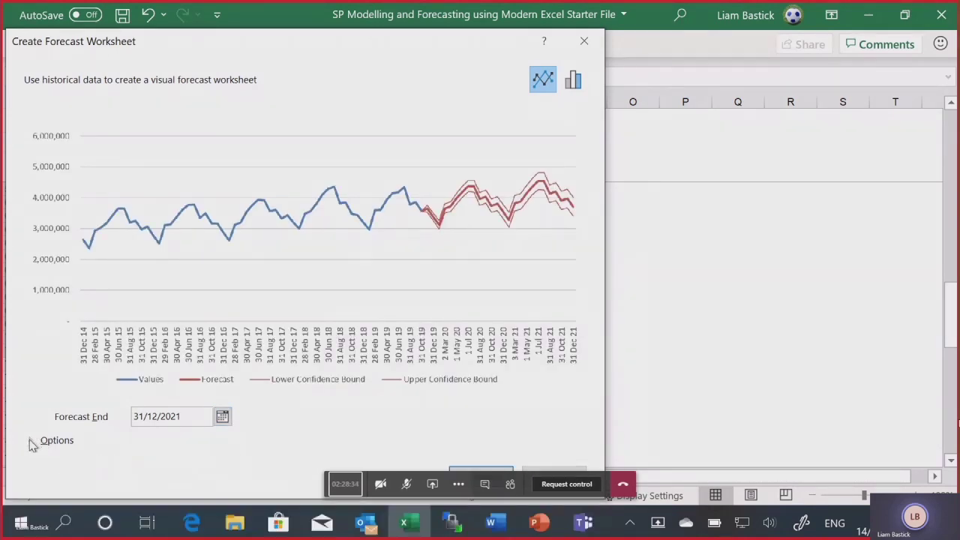
left_click(470, 470)
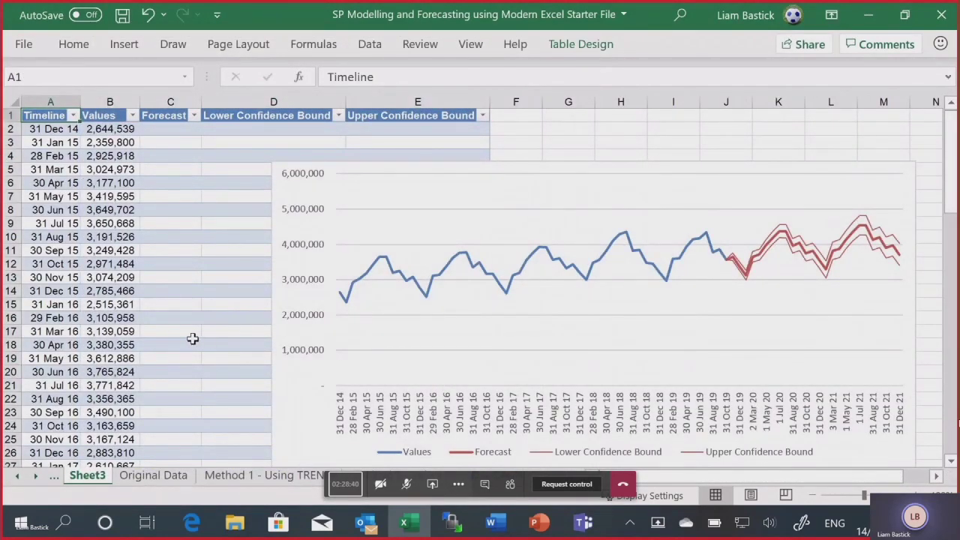
Examine the FORECAST.ETS and FORECAST.ETS.CONFINT formulas in the Forecast and Lower Confidence Bound columns of the new sheet.
scroll(193, 338, "down", 17)
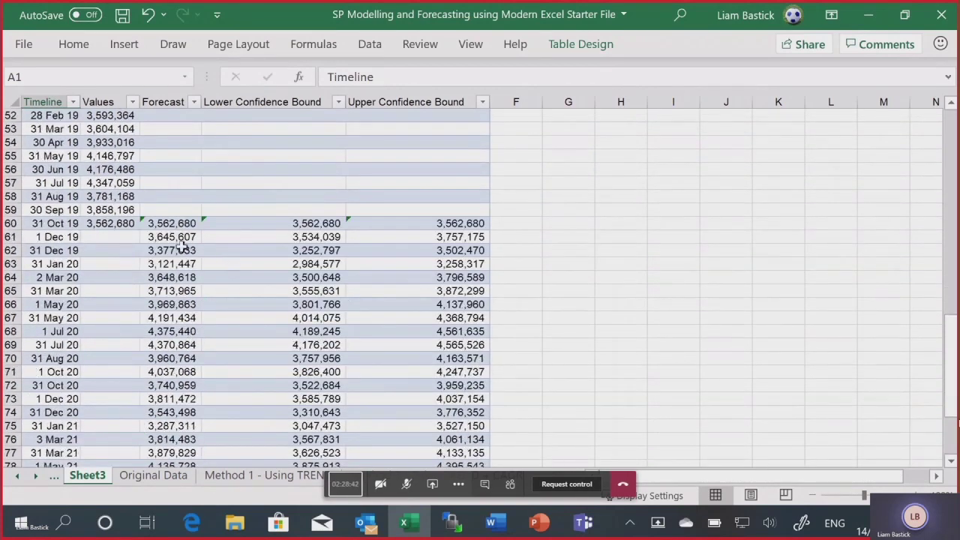
left_click(178, 250)
left_click(172, 330)
left_click(319, 306)
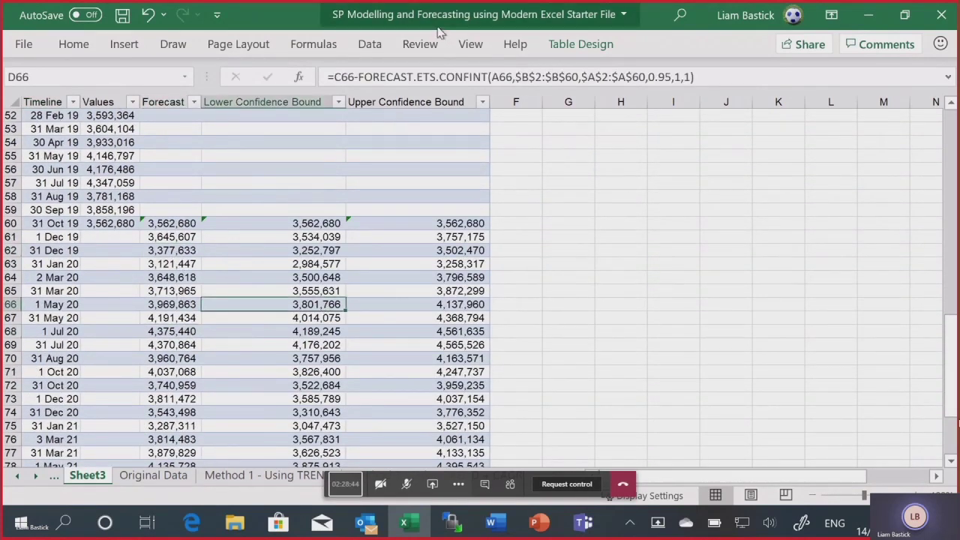
left_click(174, 274)
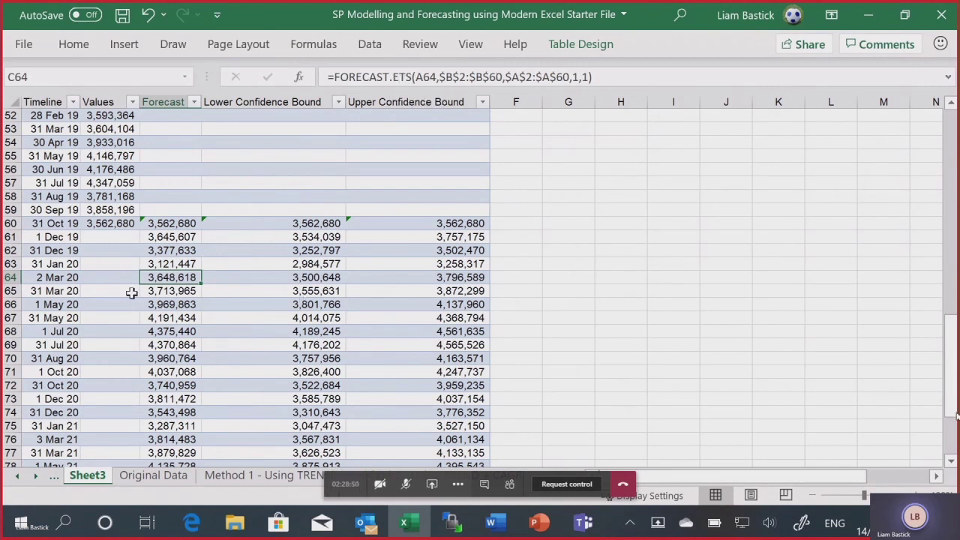
Examine the confidence_level argument of FORECAST.ETS.CONFINT in the 31 Jan 20 Lower Confidence Bound formula, leaving the formula unchanged.
left_click(330, 264)
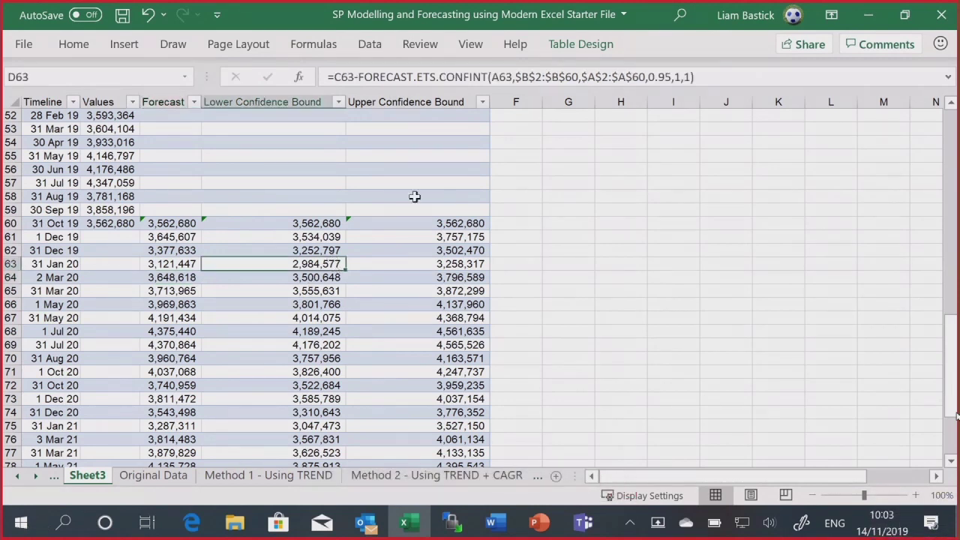
left_click(661, 76)
double_click(662, 76)
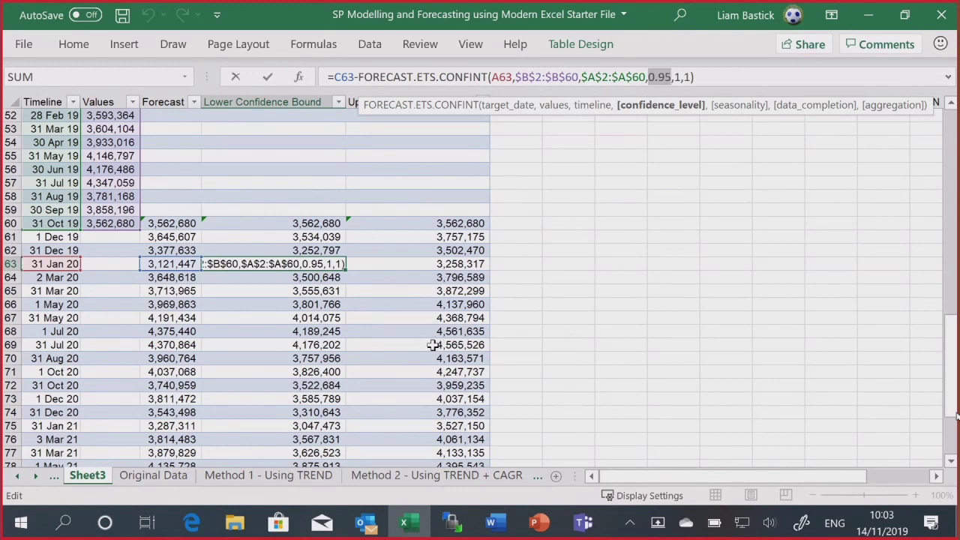
key("Escape")
Open the Method 3 - Using FORECAST.ETS sheet to view its forecast chart with confidence bounds.
scroll(345, 255, "up", 8)
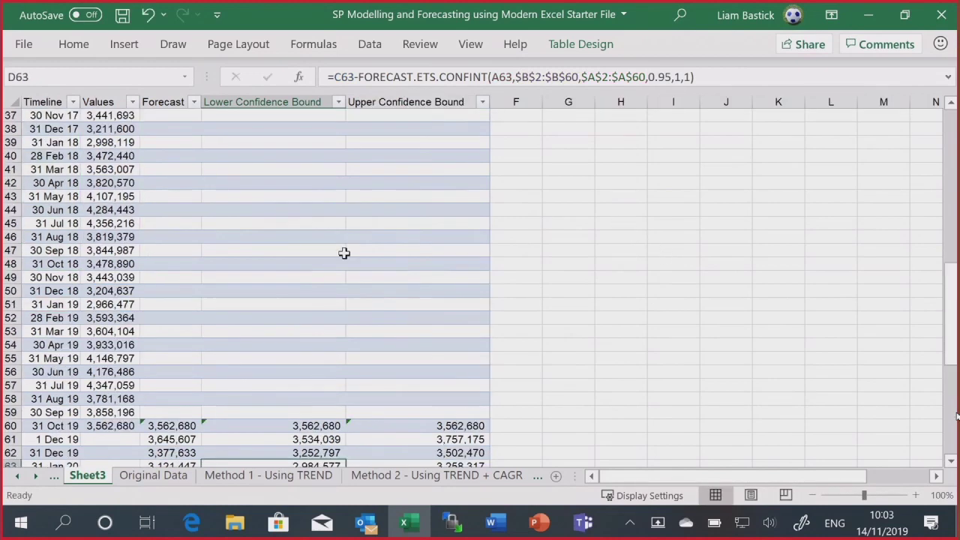
scroll(352, 264, "up", 2)
left_click(505, 475)
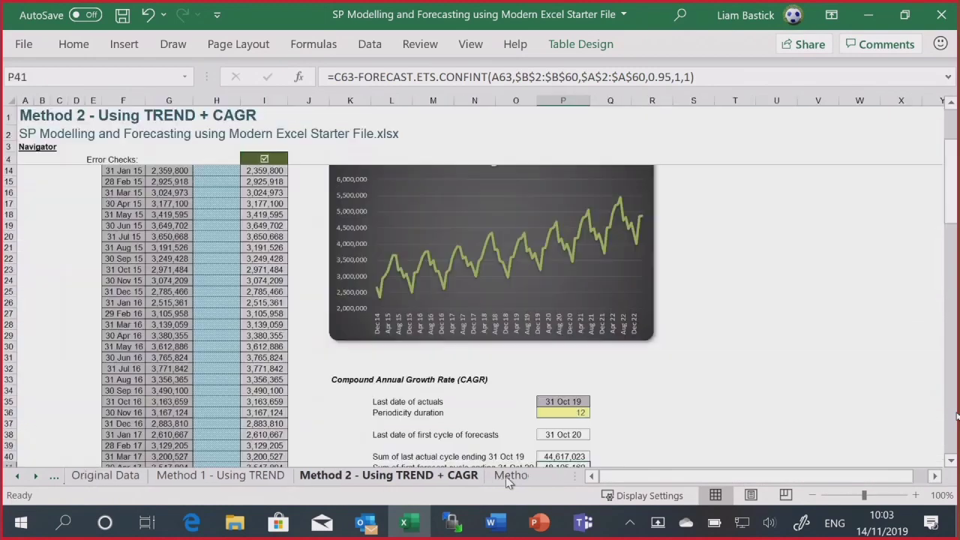
left_click(506, 476)
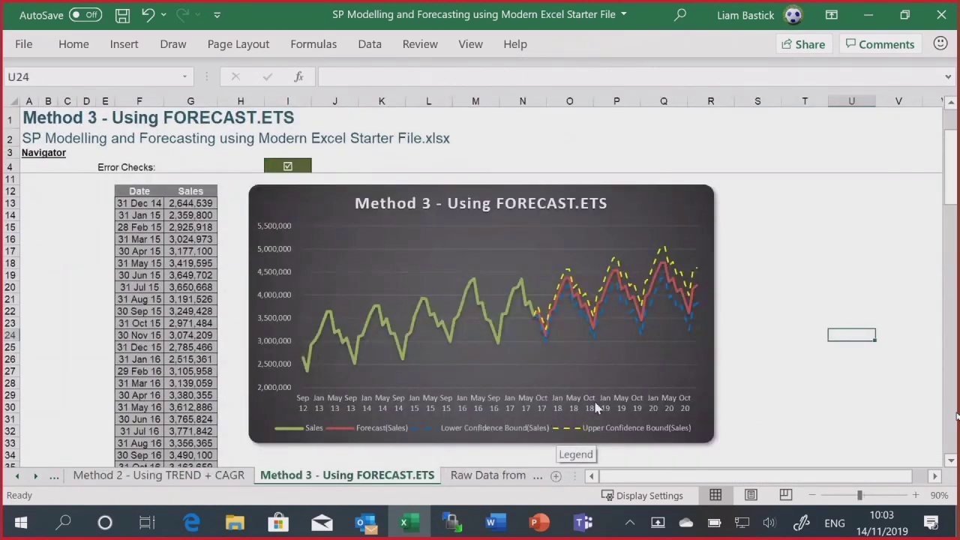
Switch to the PowerPoint webinar presentation and start the slide show from the "What's next?" slide.
left_click(534, 524)
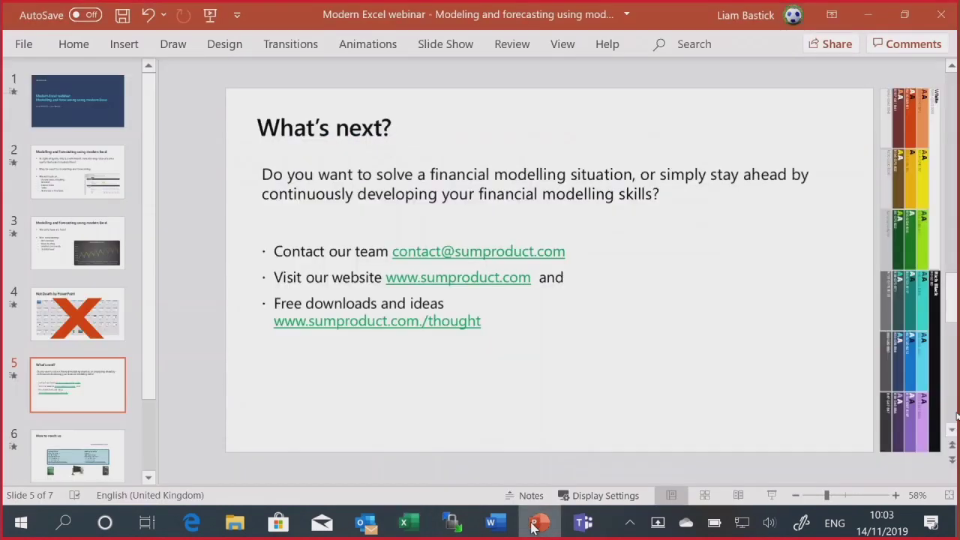
left_click(765, 495)
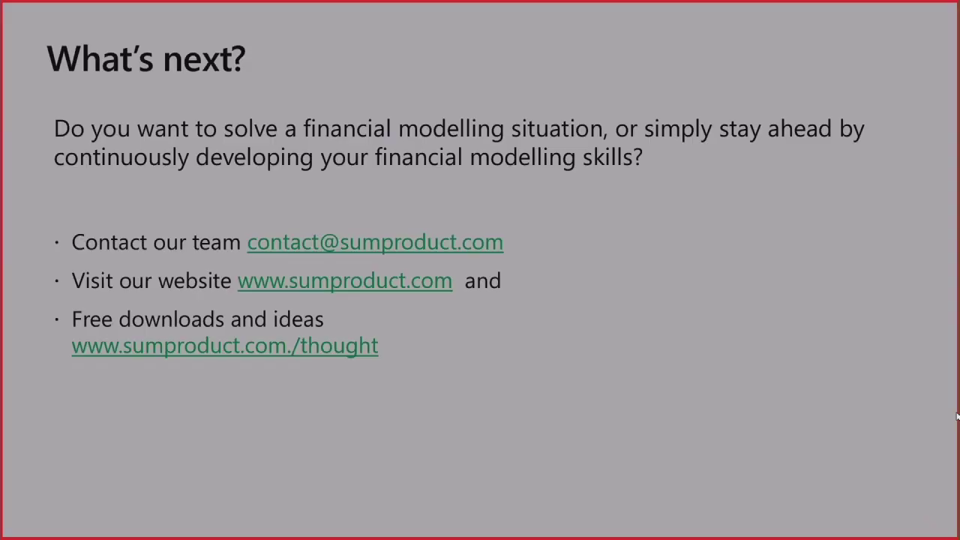